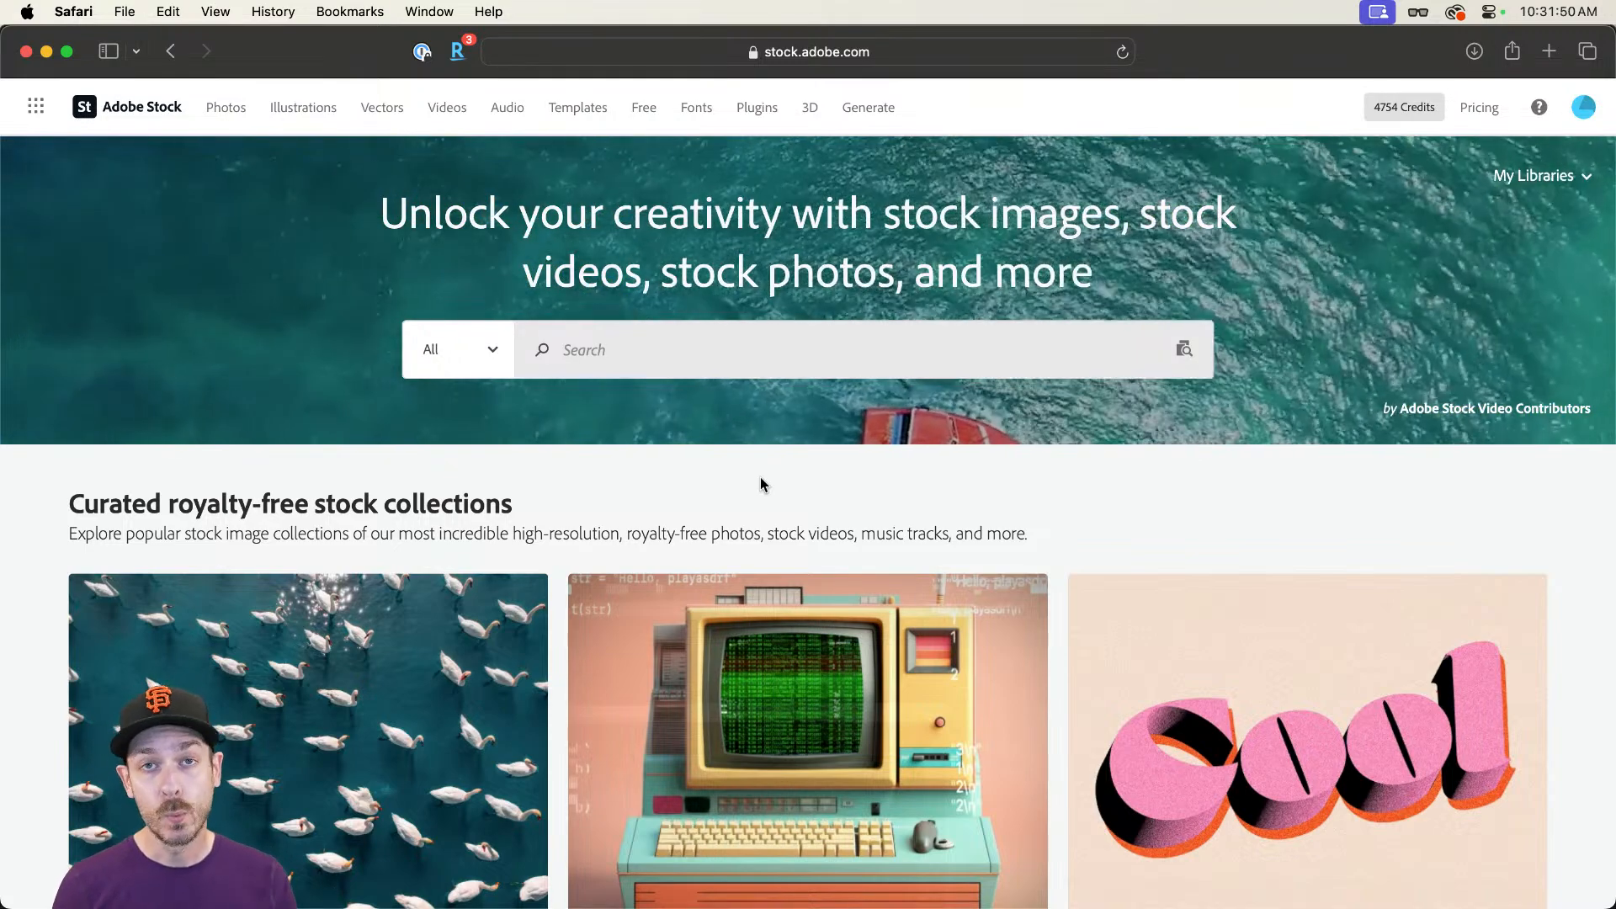
Step: Open Adobe Stock's free assets section and search it for "wild hair"
click(643, 110)
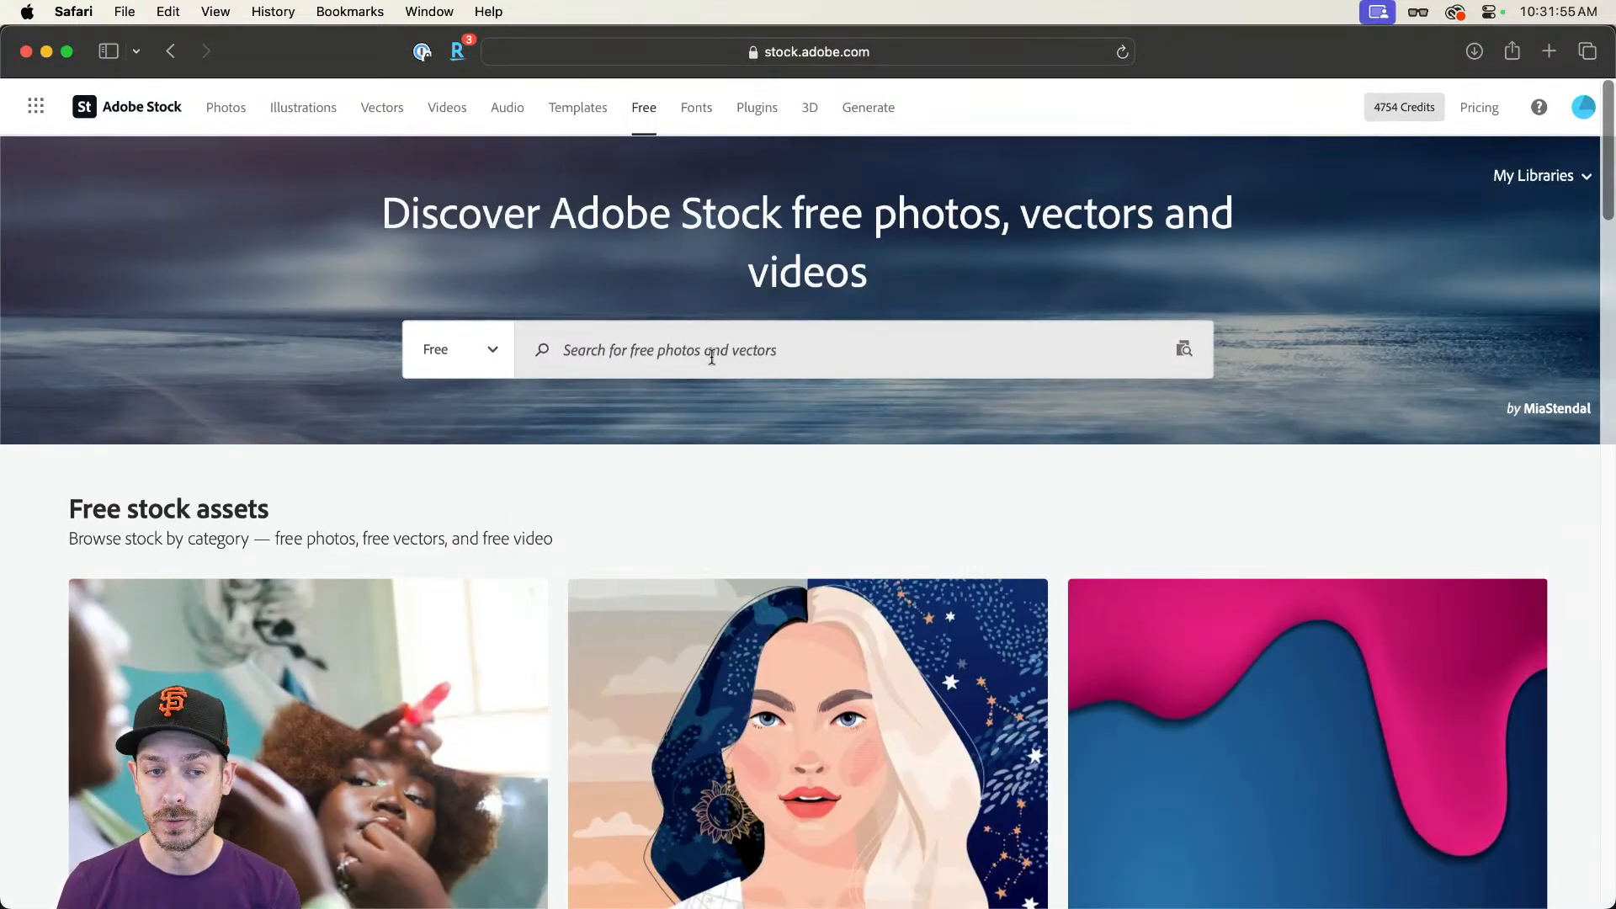
click(712, 358)
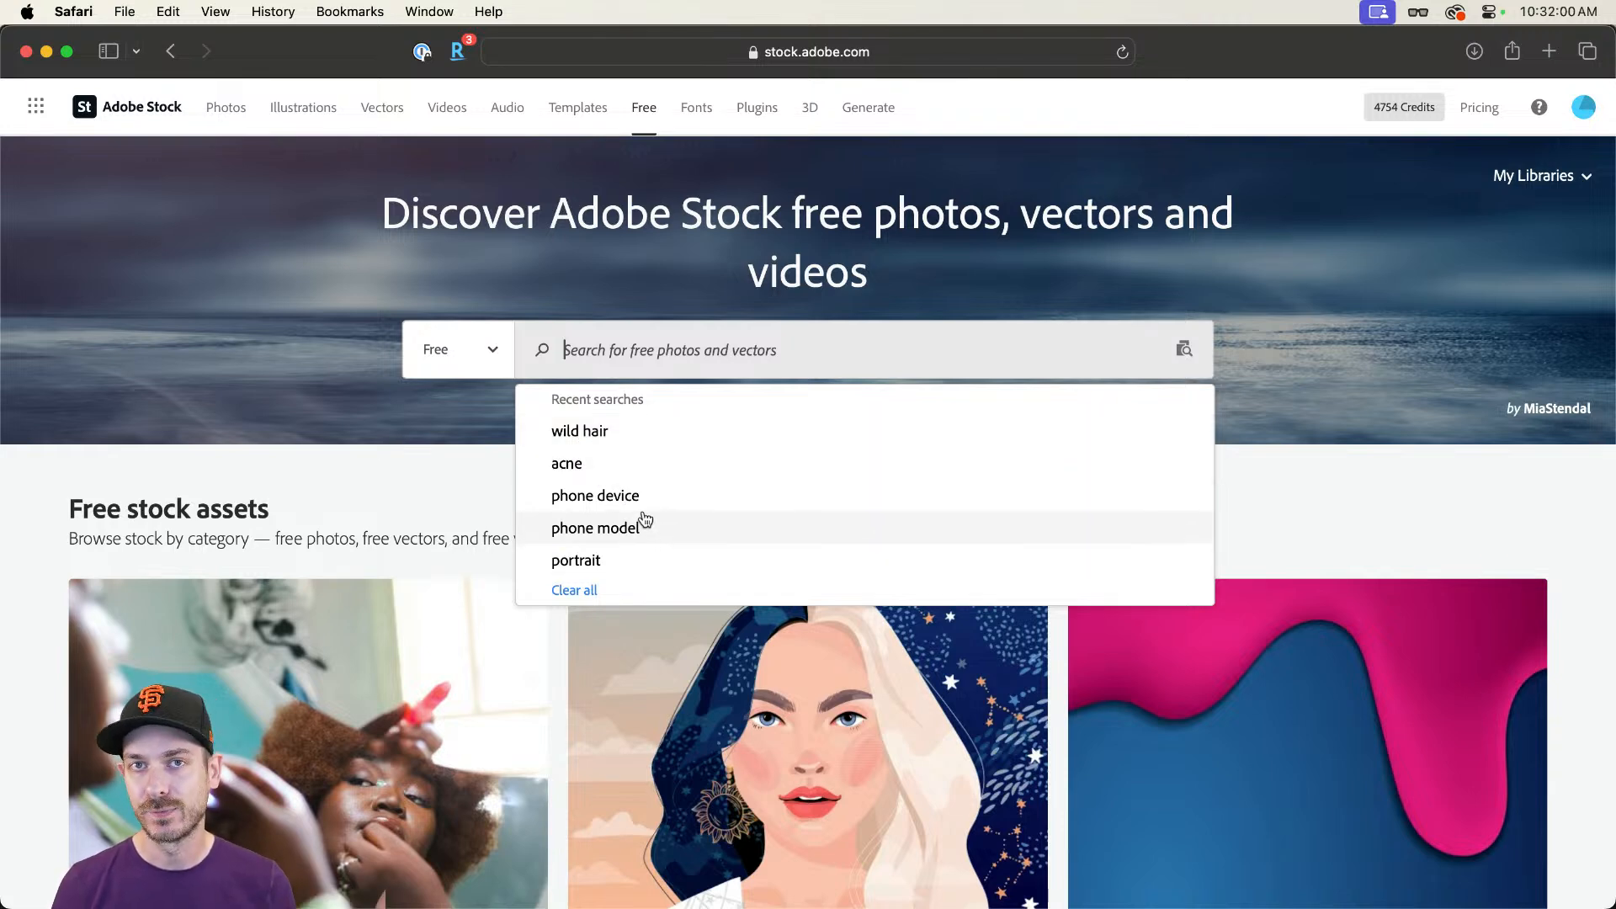
click(623, 437)
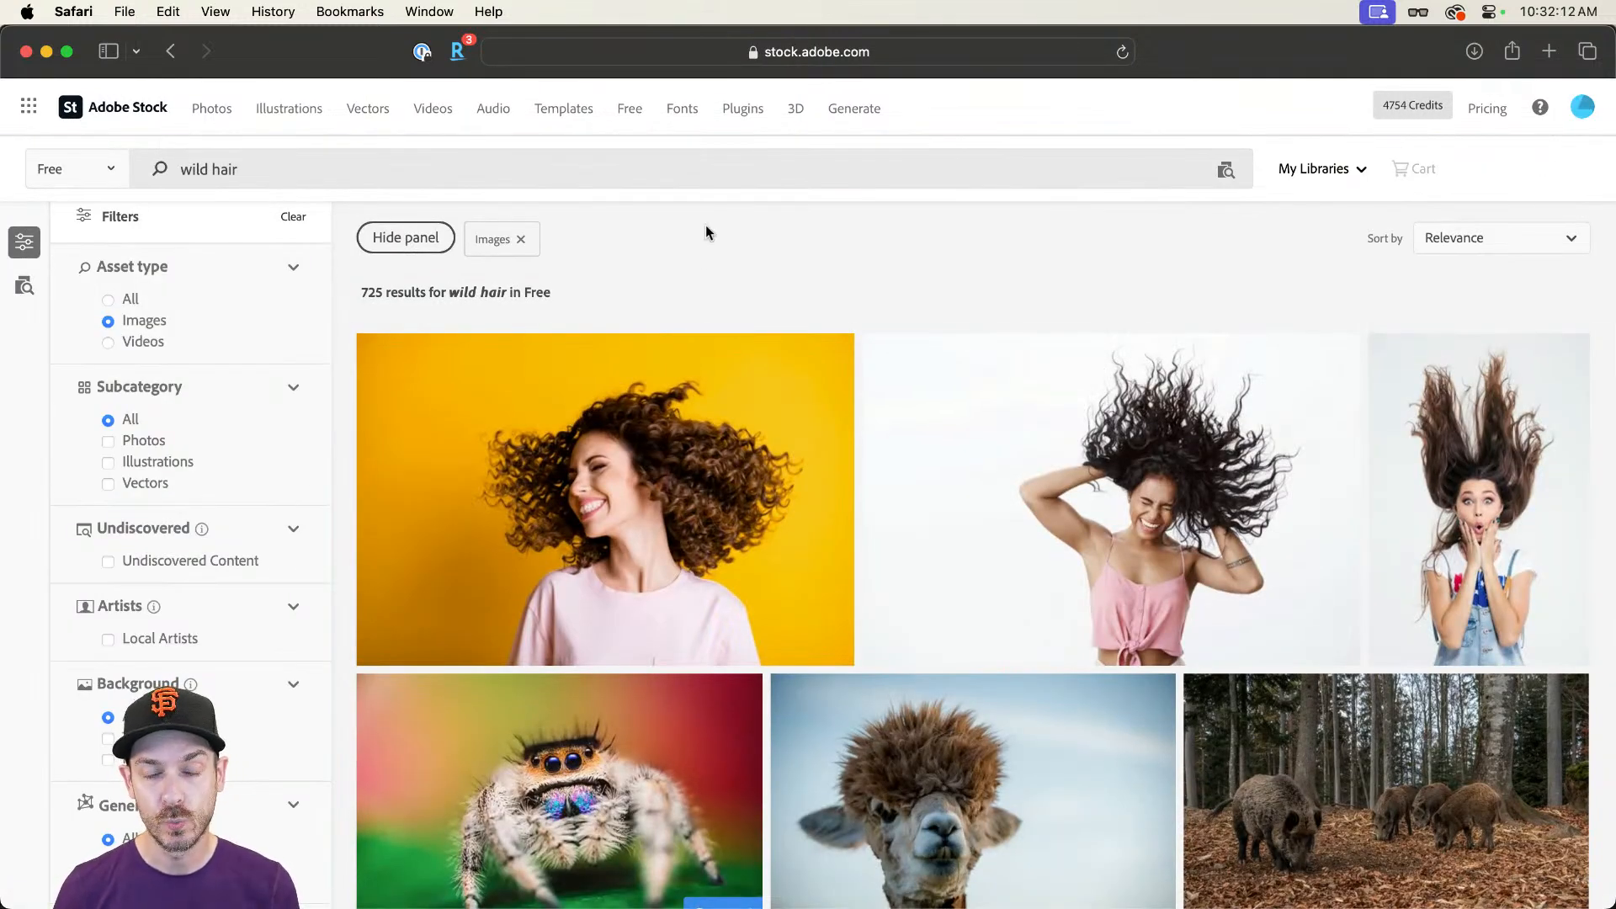
Step: Search the free images for "portait", browse the thumbnails, and clear the search term
triple_click(562, 169)
text(portait)
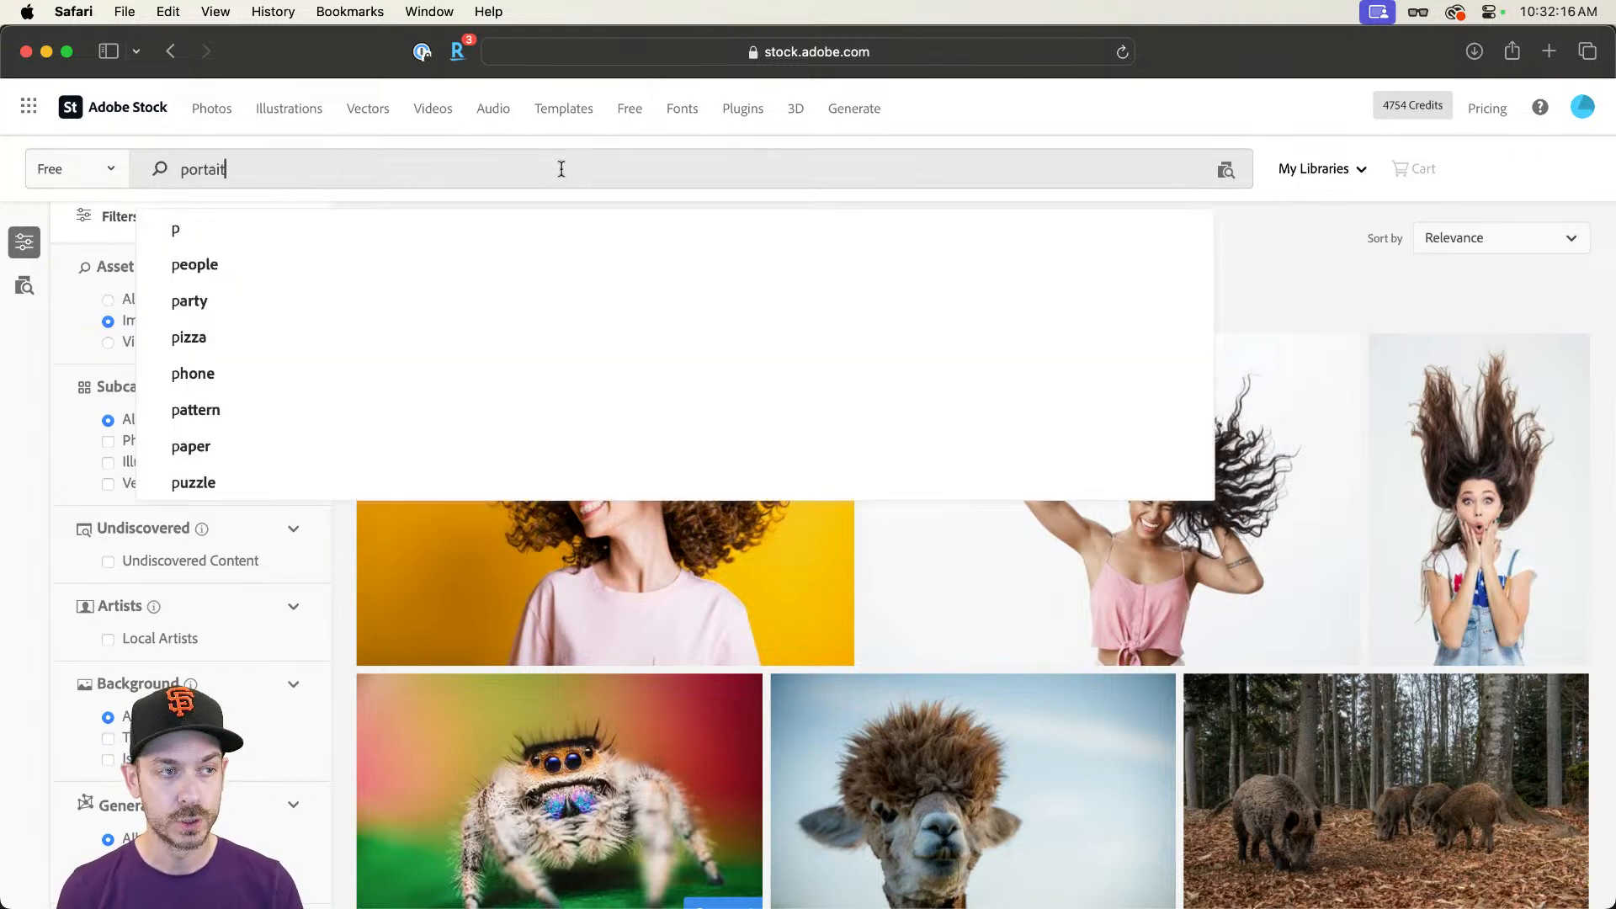
key(Return)
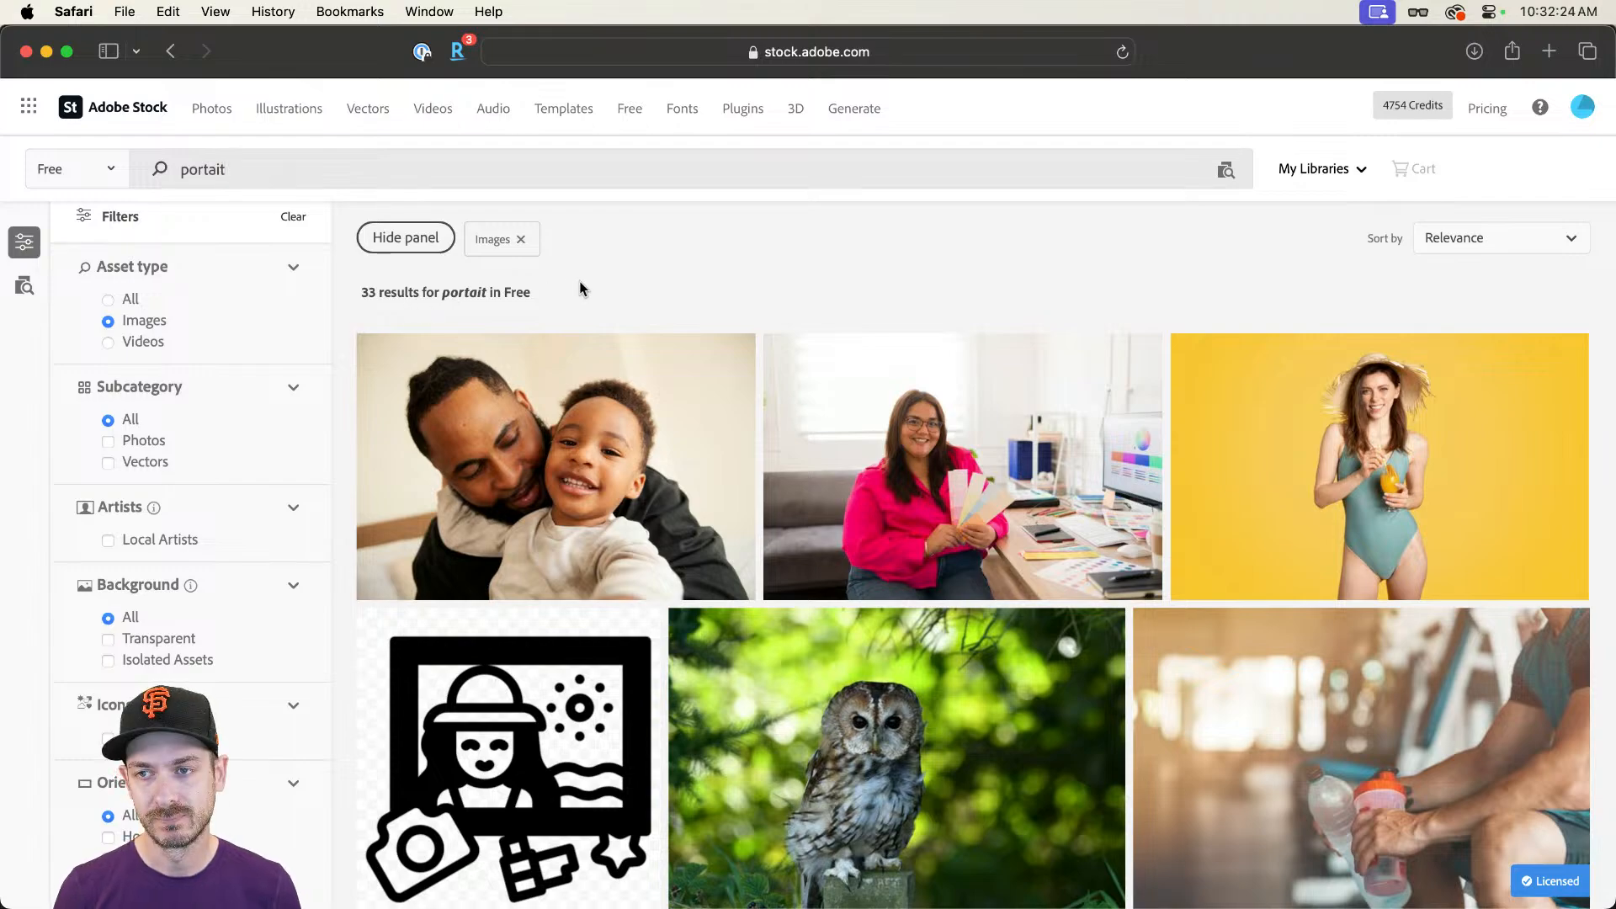
scroll(600, 295, down, 15)
scroll(599, 294, up, 15)
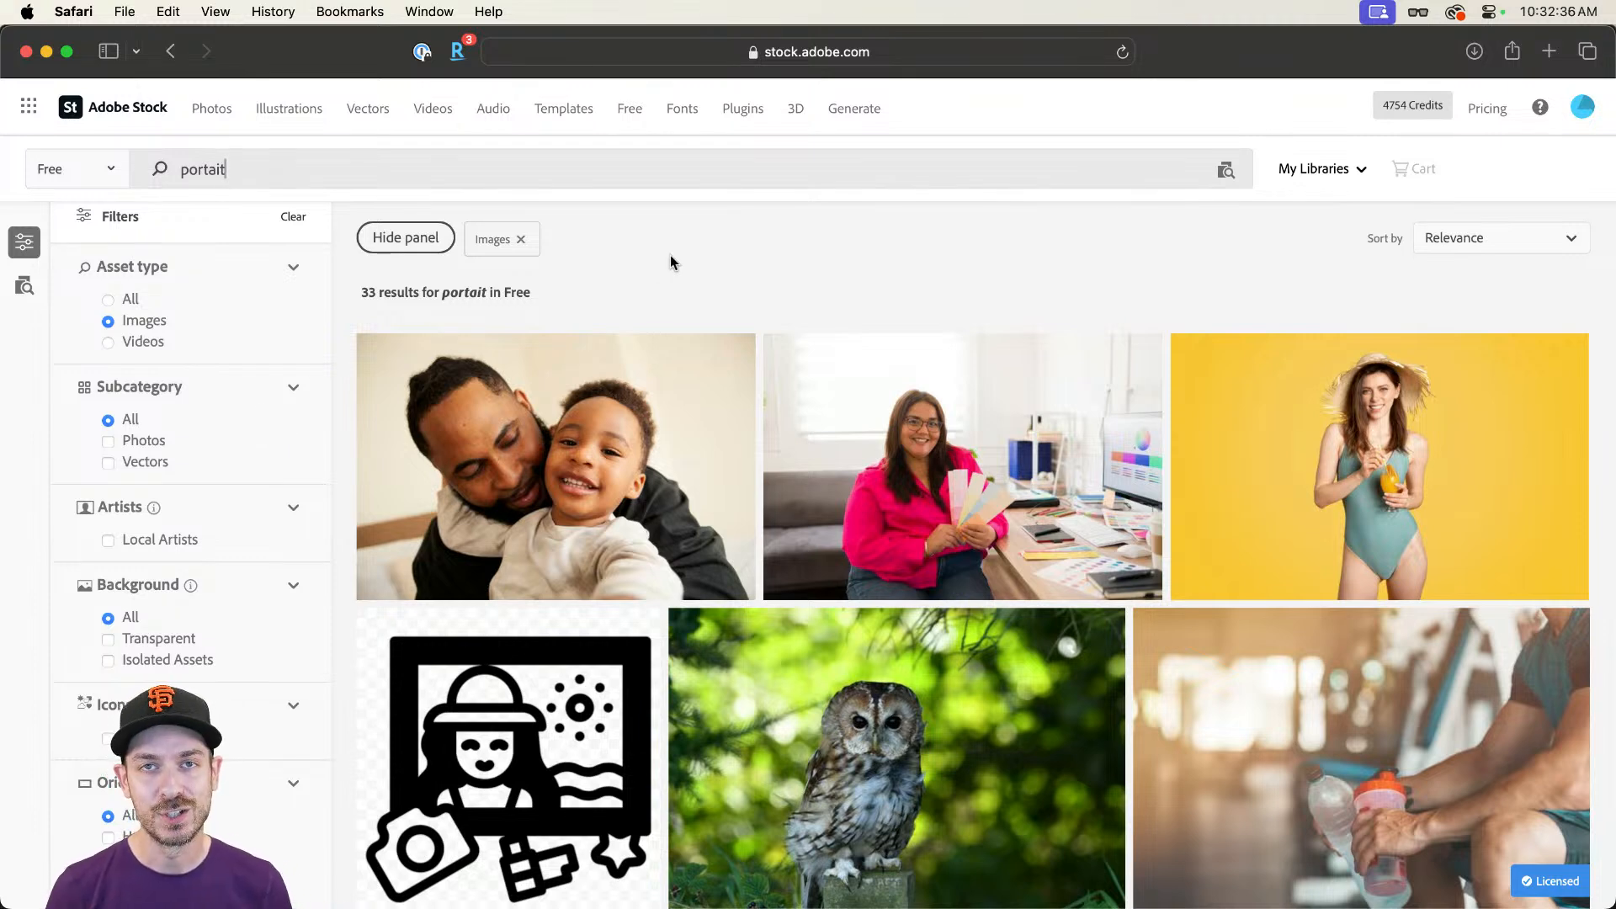
key(super+BackSpace)
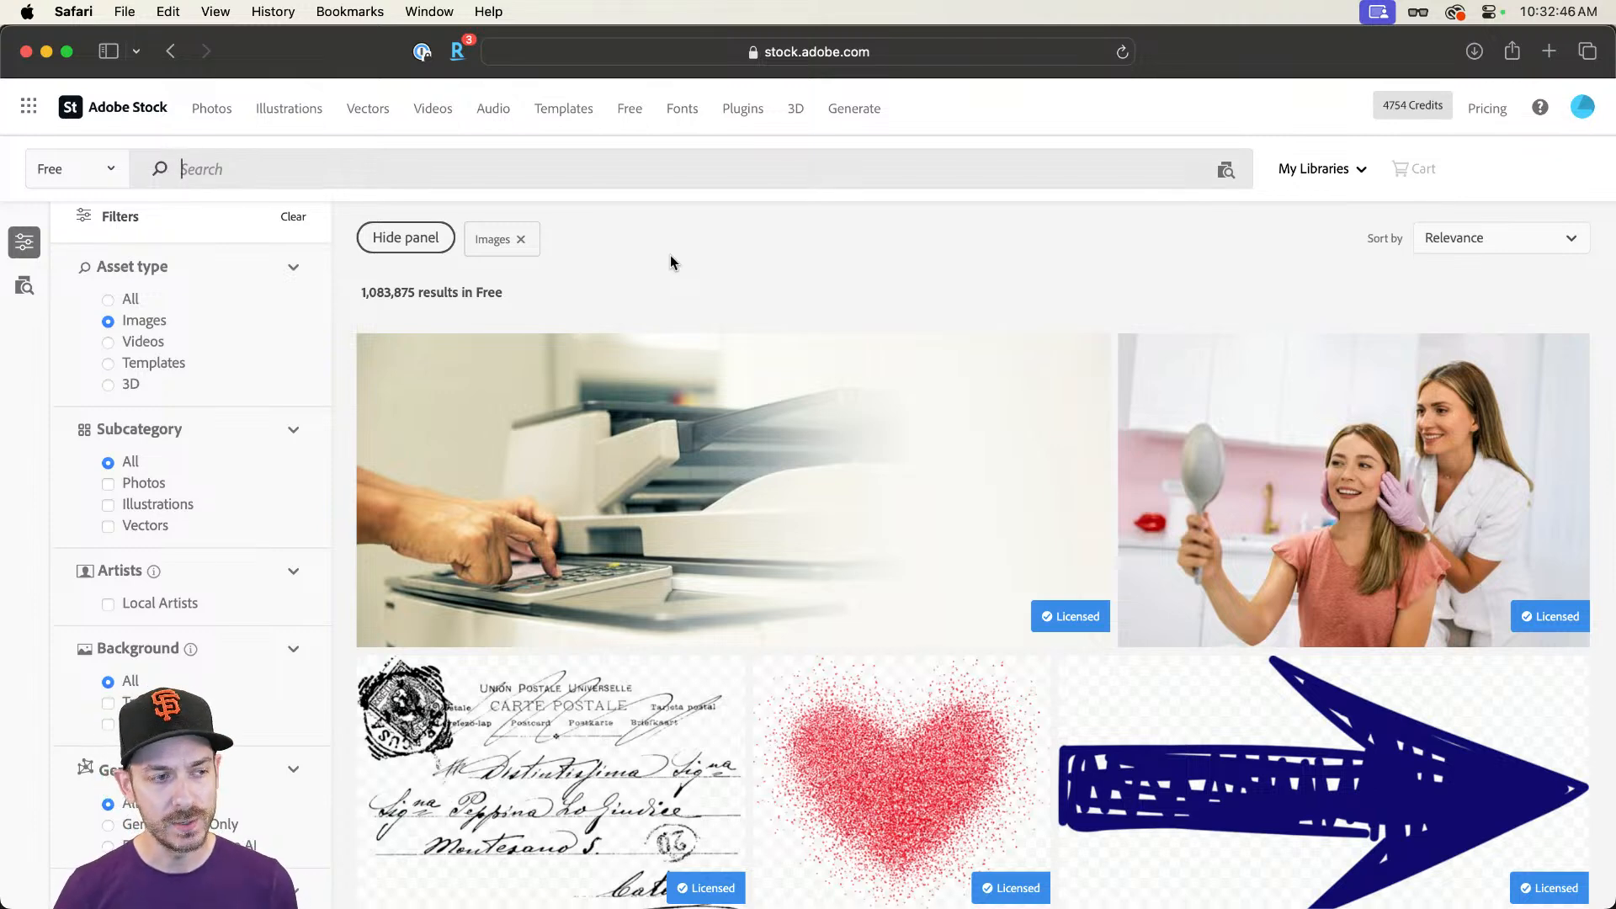
Step: Search the free images again, correcting the misspelled term to "portrait"
mouse_move(583, 366)
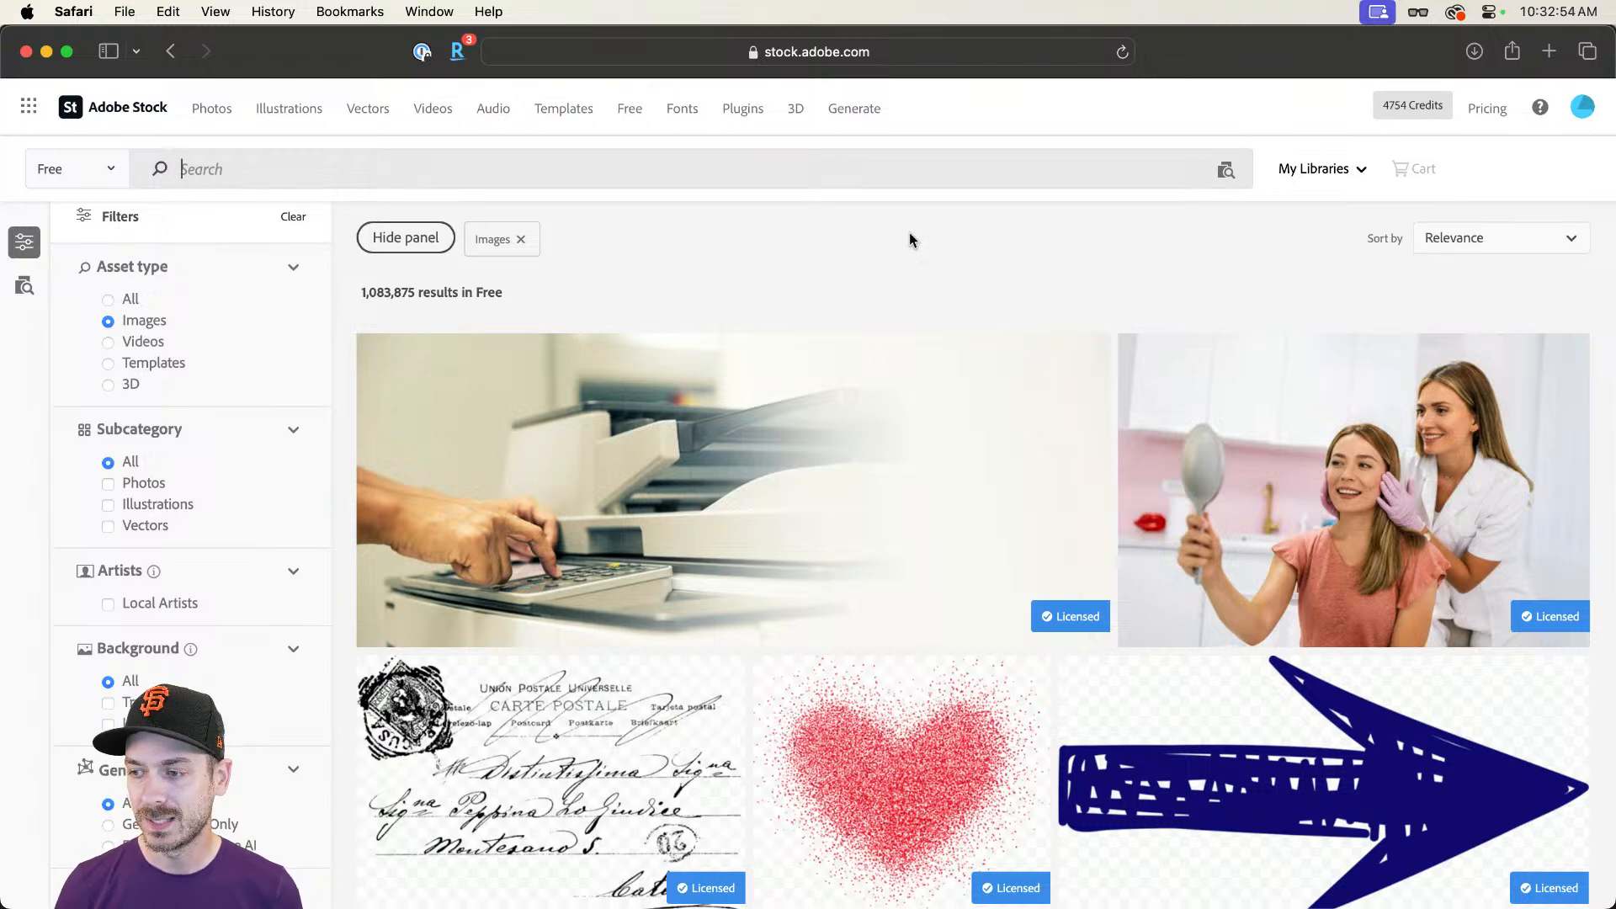
text(portait)
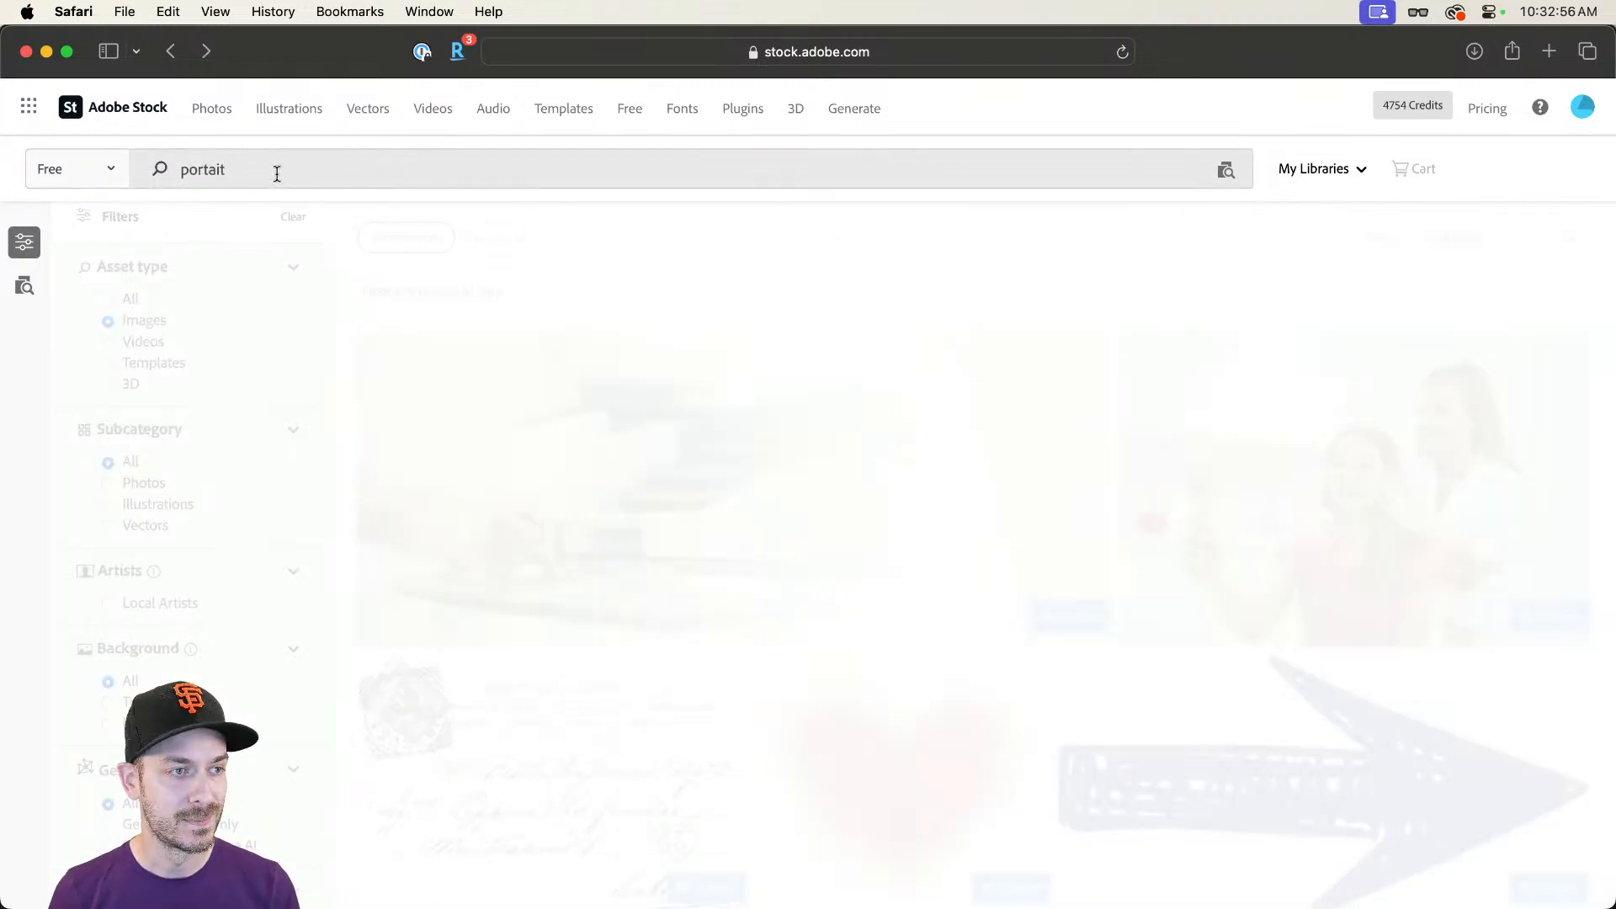
double_click(277, 173)
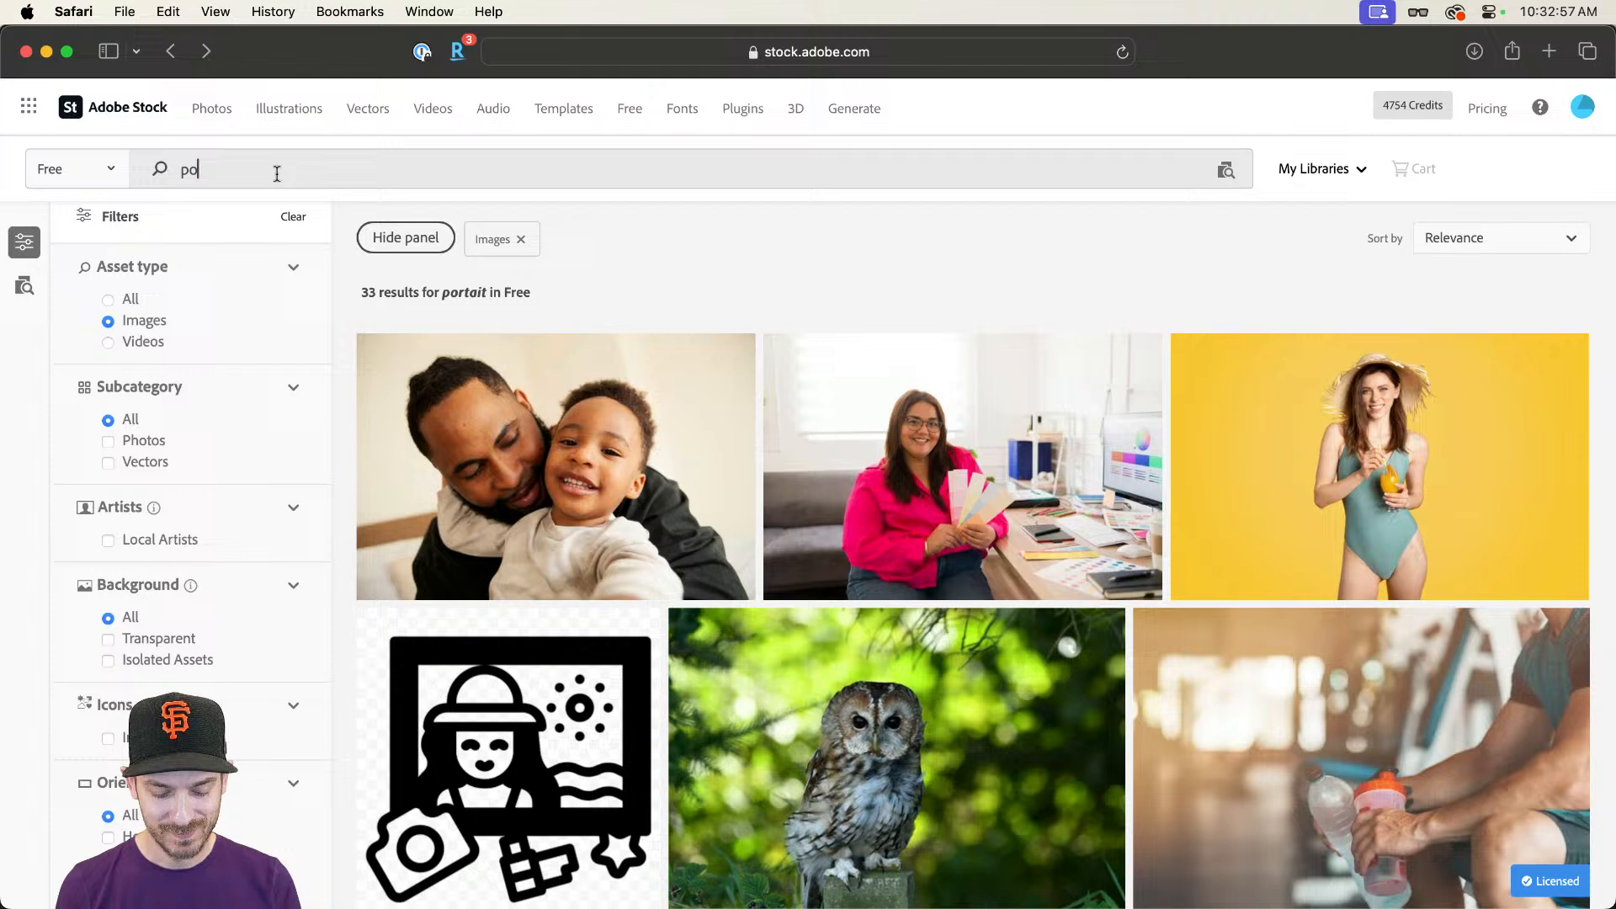
text(rtrait)
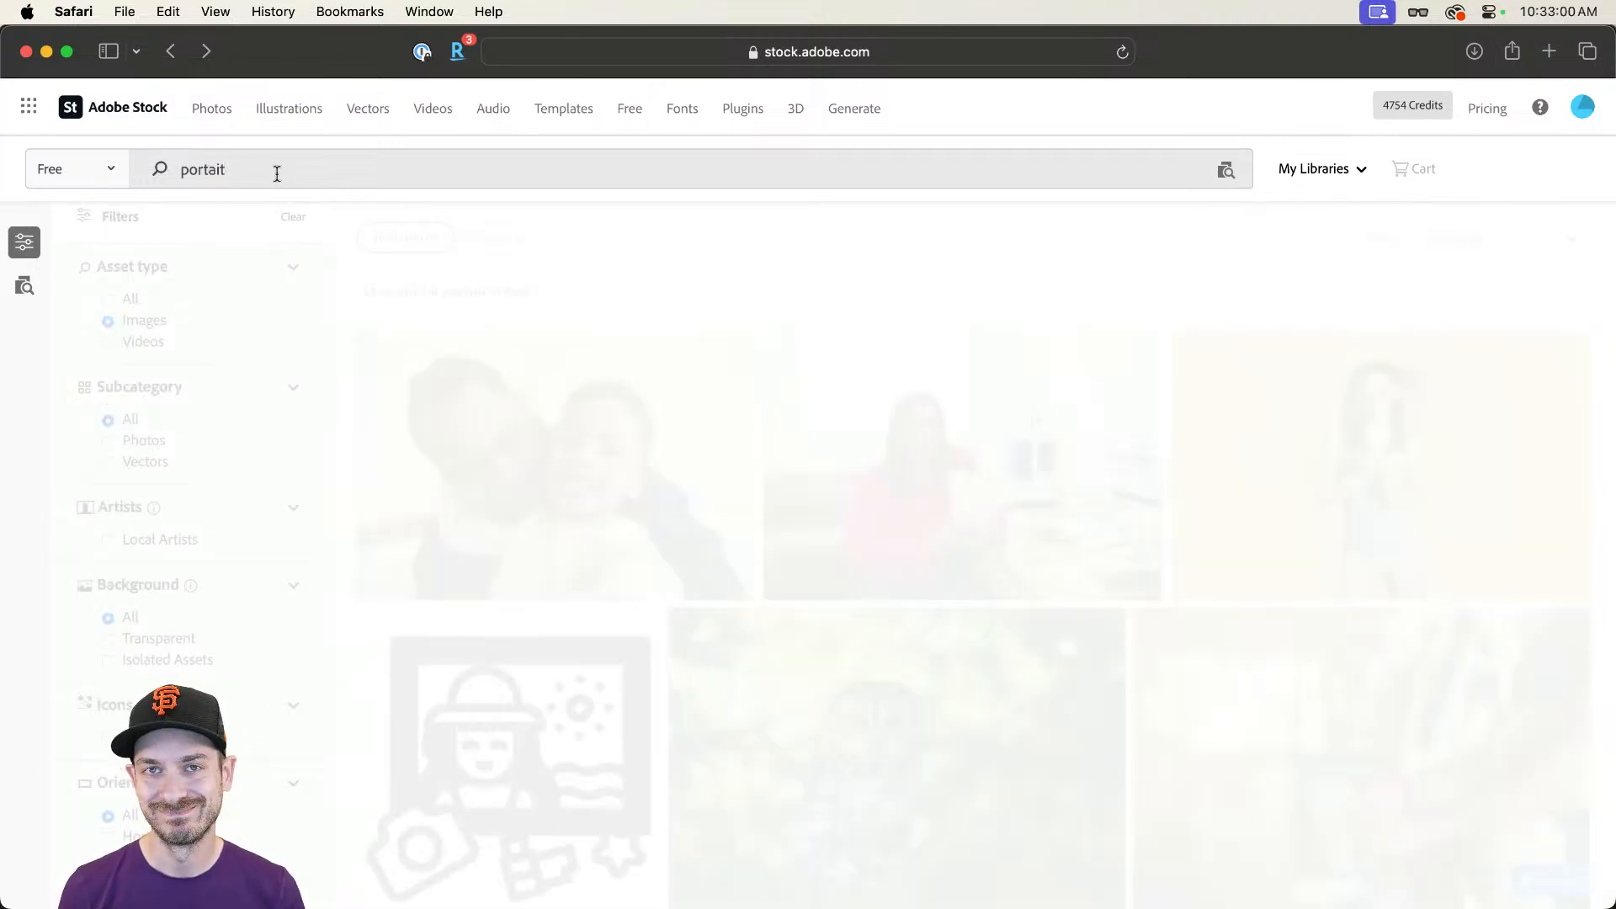
key(Return)
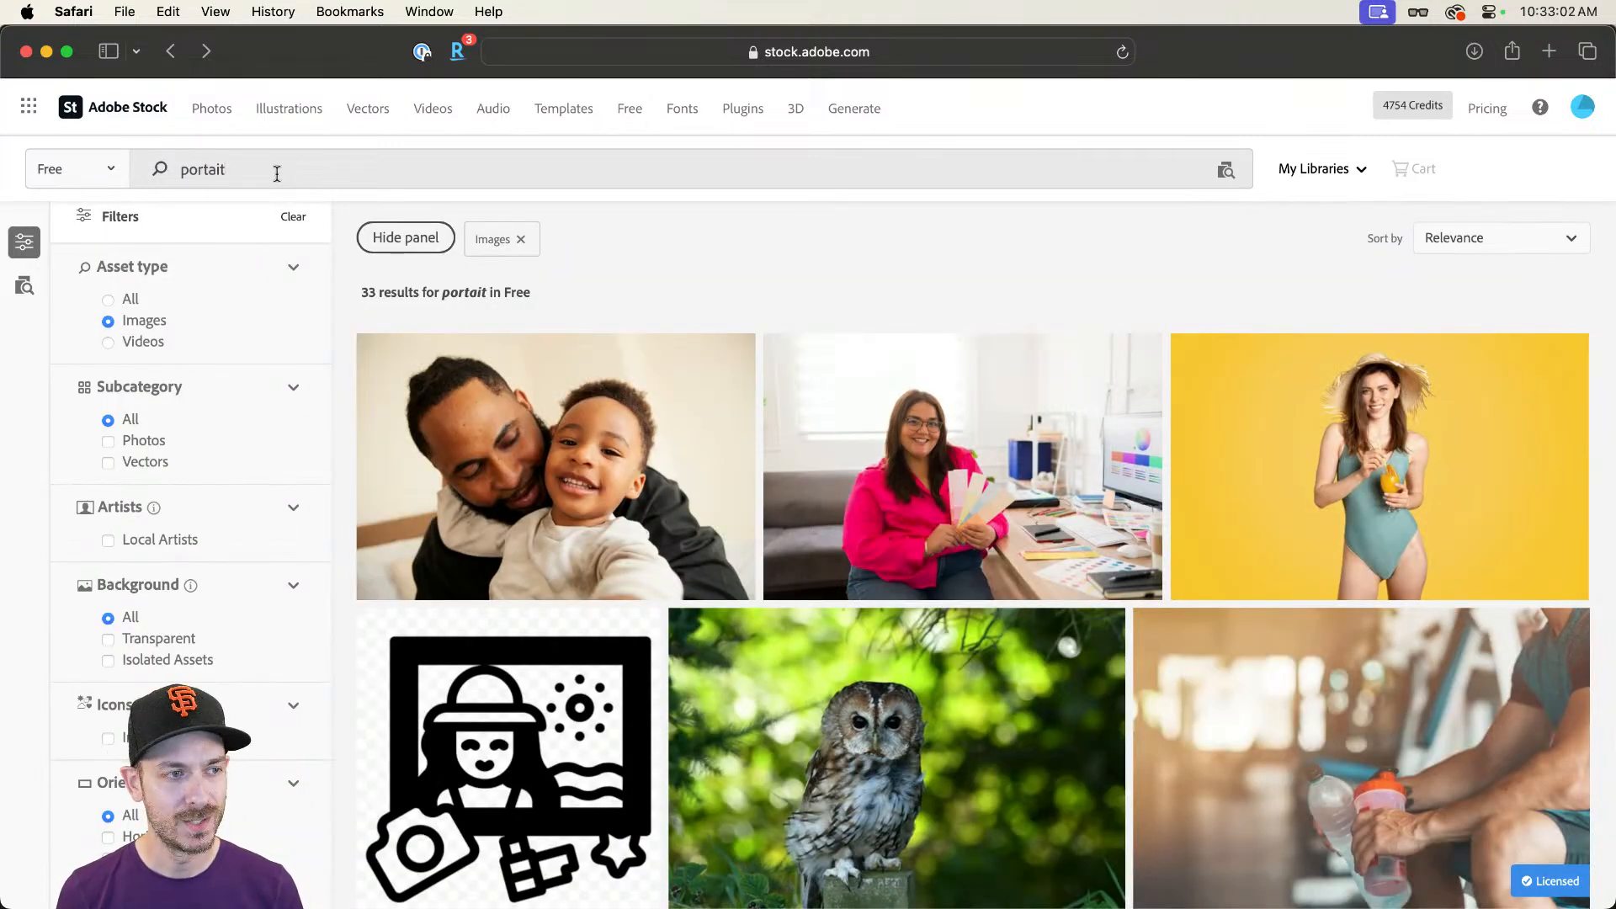
key(Left)
key(Left)
key(Left)
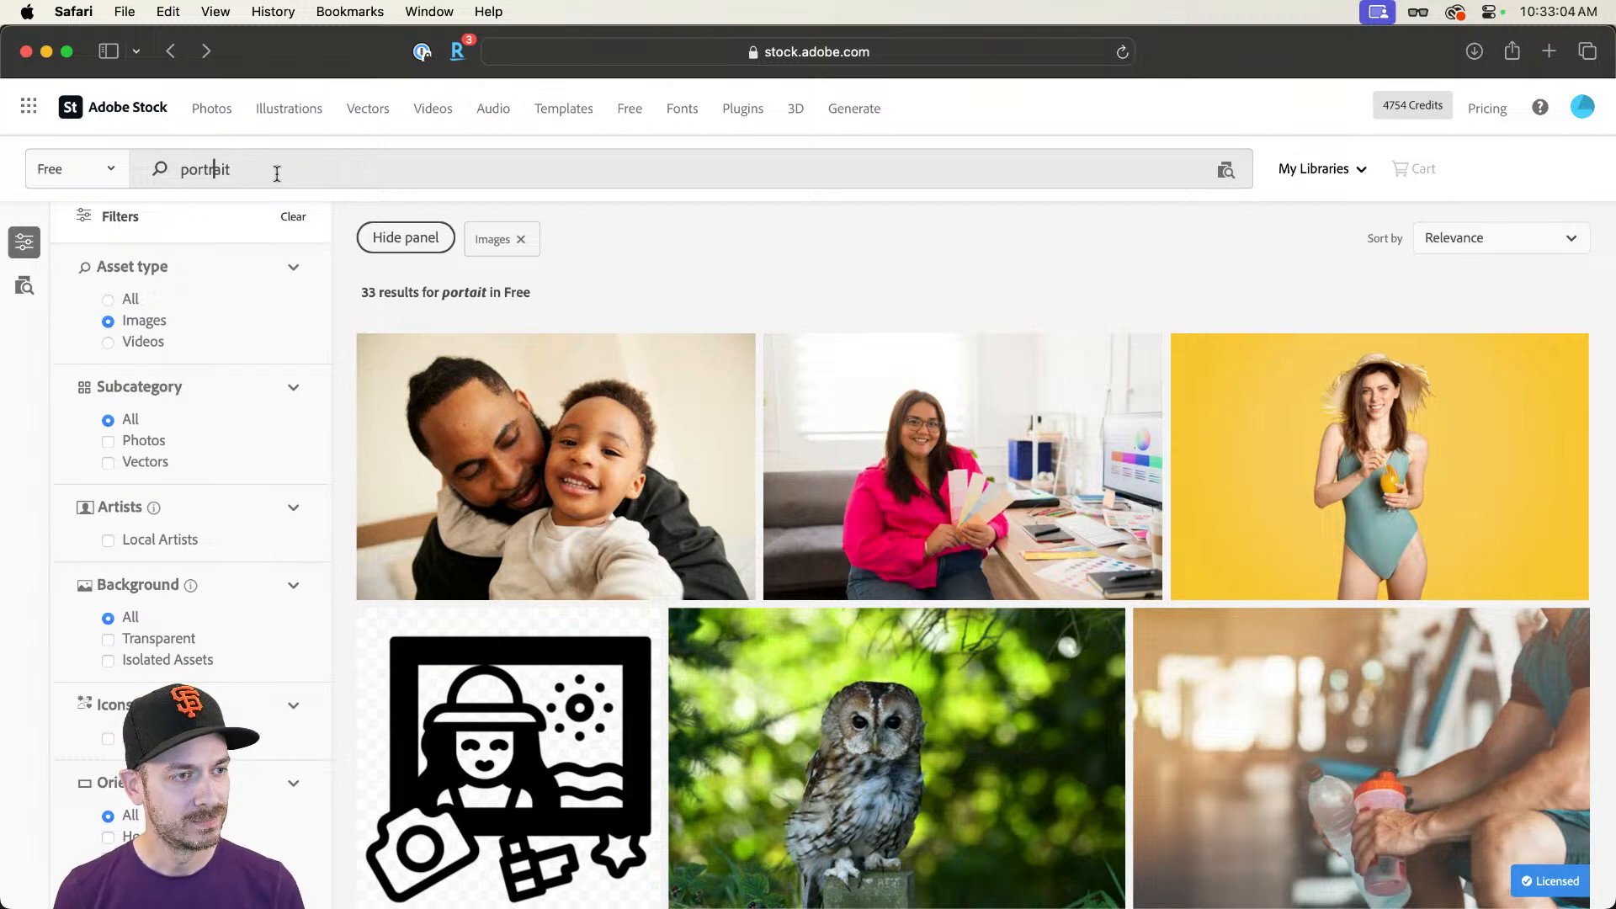
text(r)
key(Return)
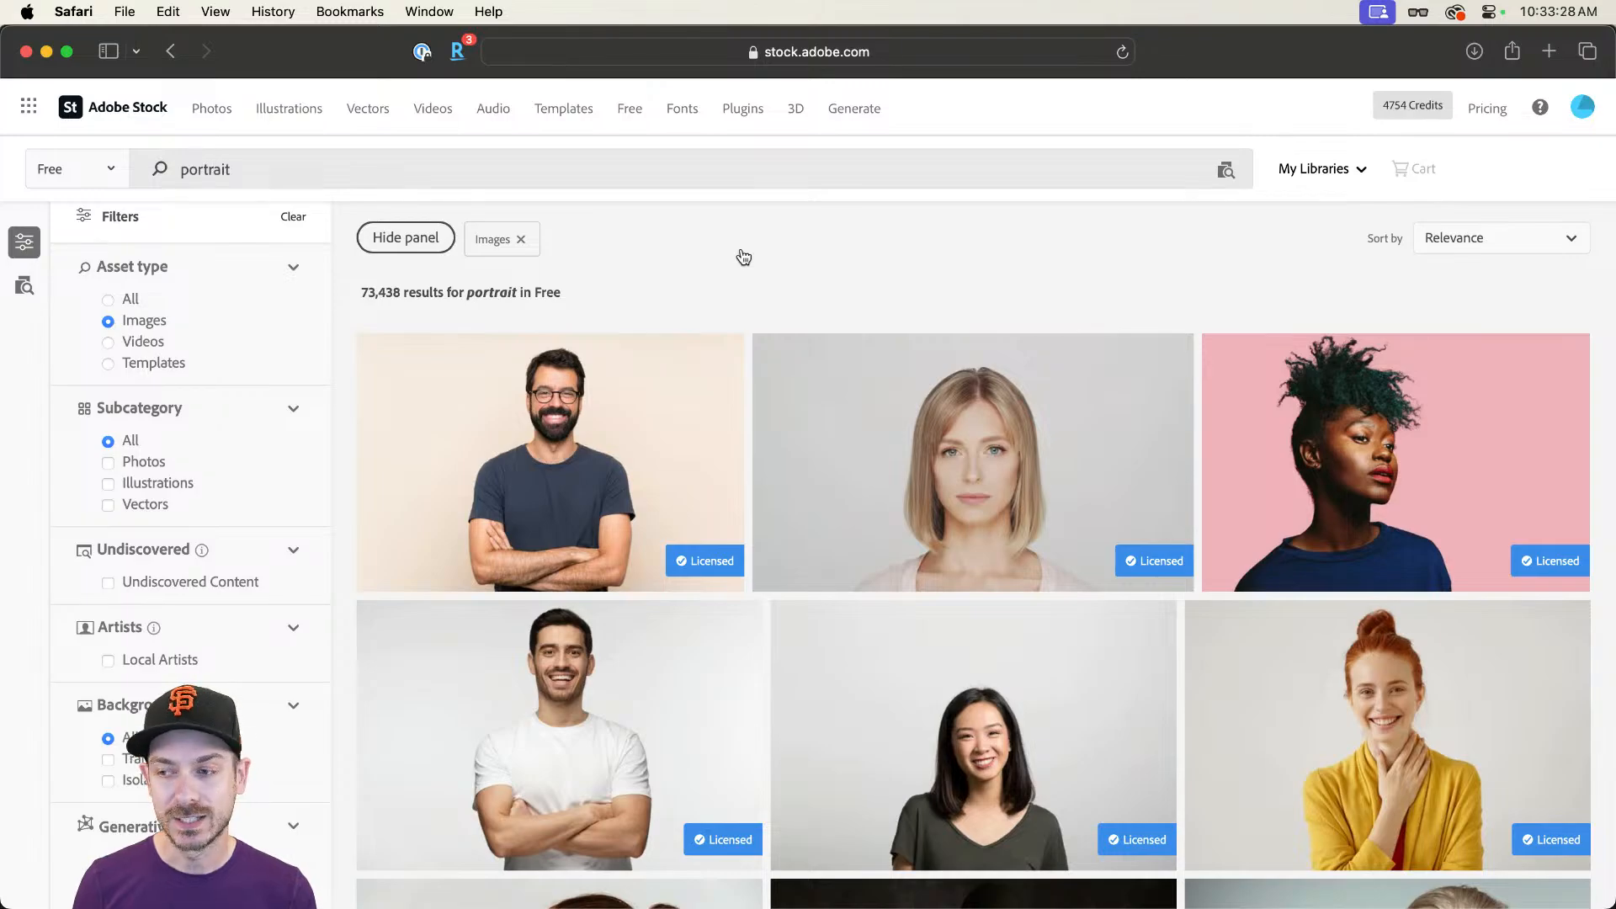
Step: Switch to Photoshop and examine the blemishes on the young man's face in the Retouching artboard
key(super+Tab)
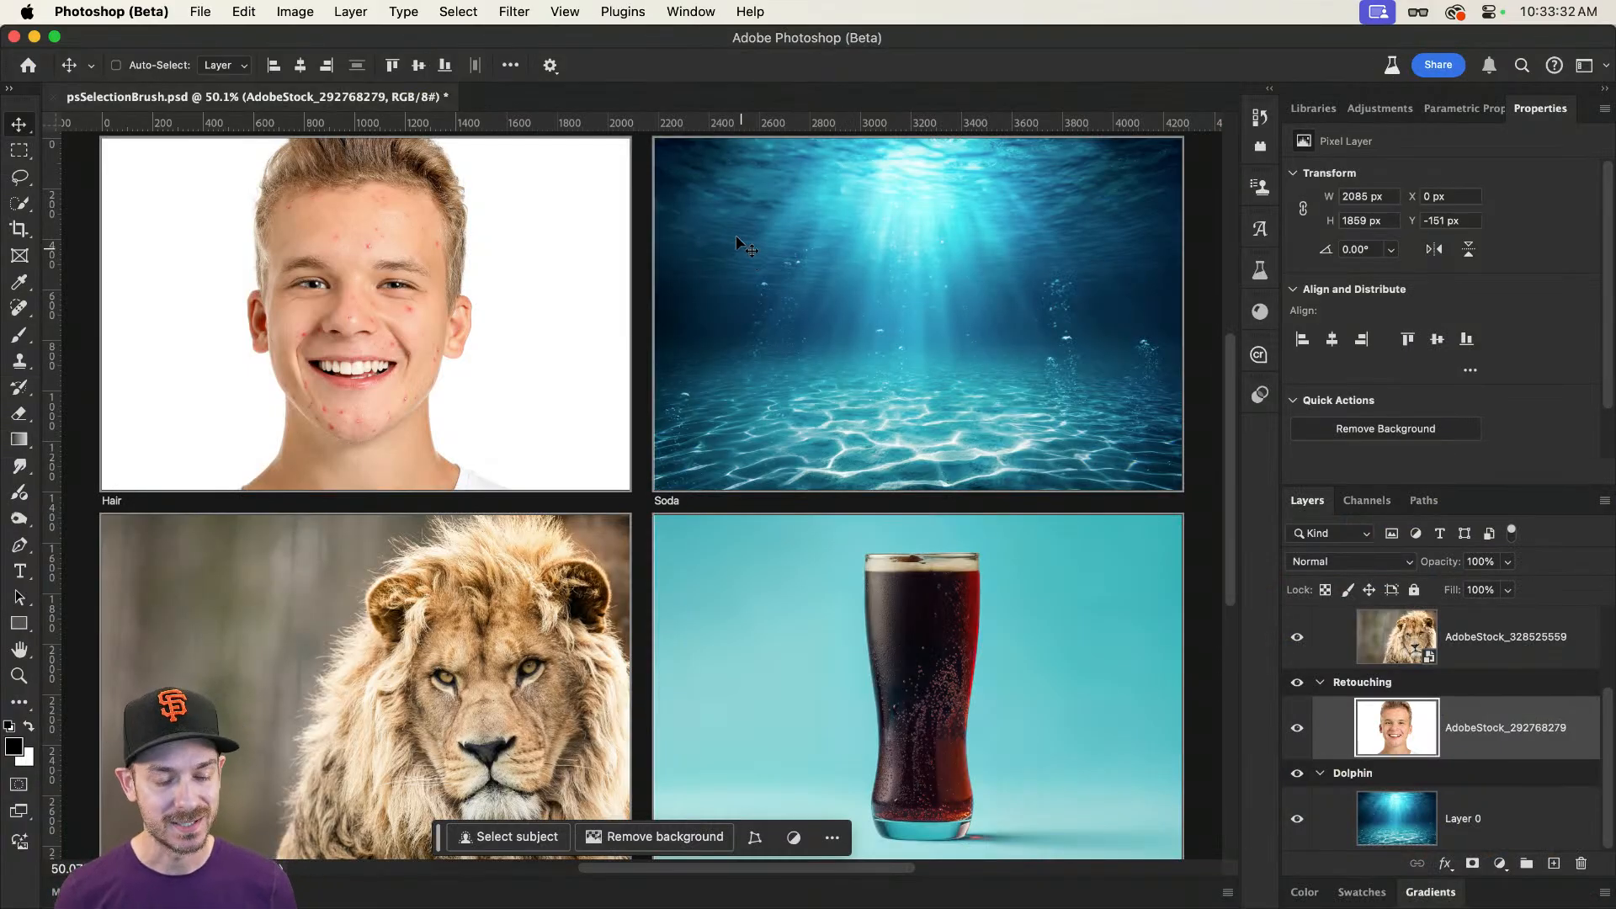
drag(199, 169, 271, 185)
drag(326, 190, 397, 202)
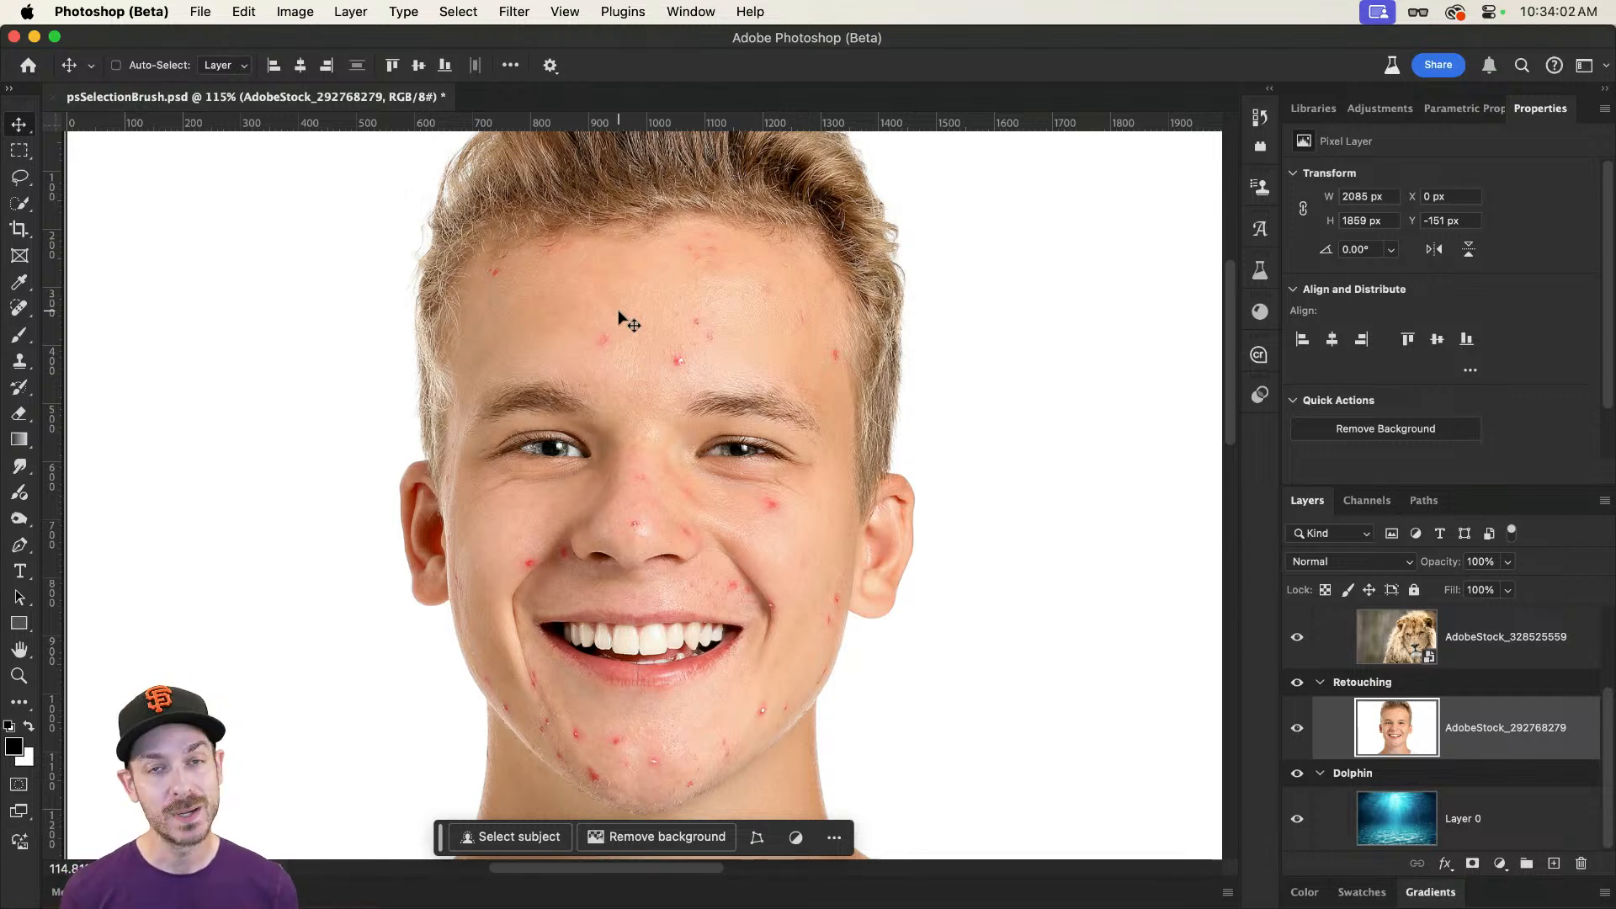
Step: Remove the blemishes in the middle of the forehead and towards its right side with the Spot Healing Brush tool
click(19, 310)
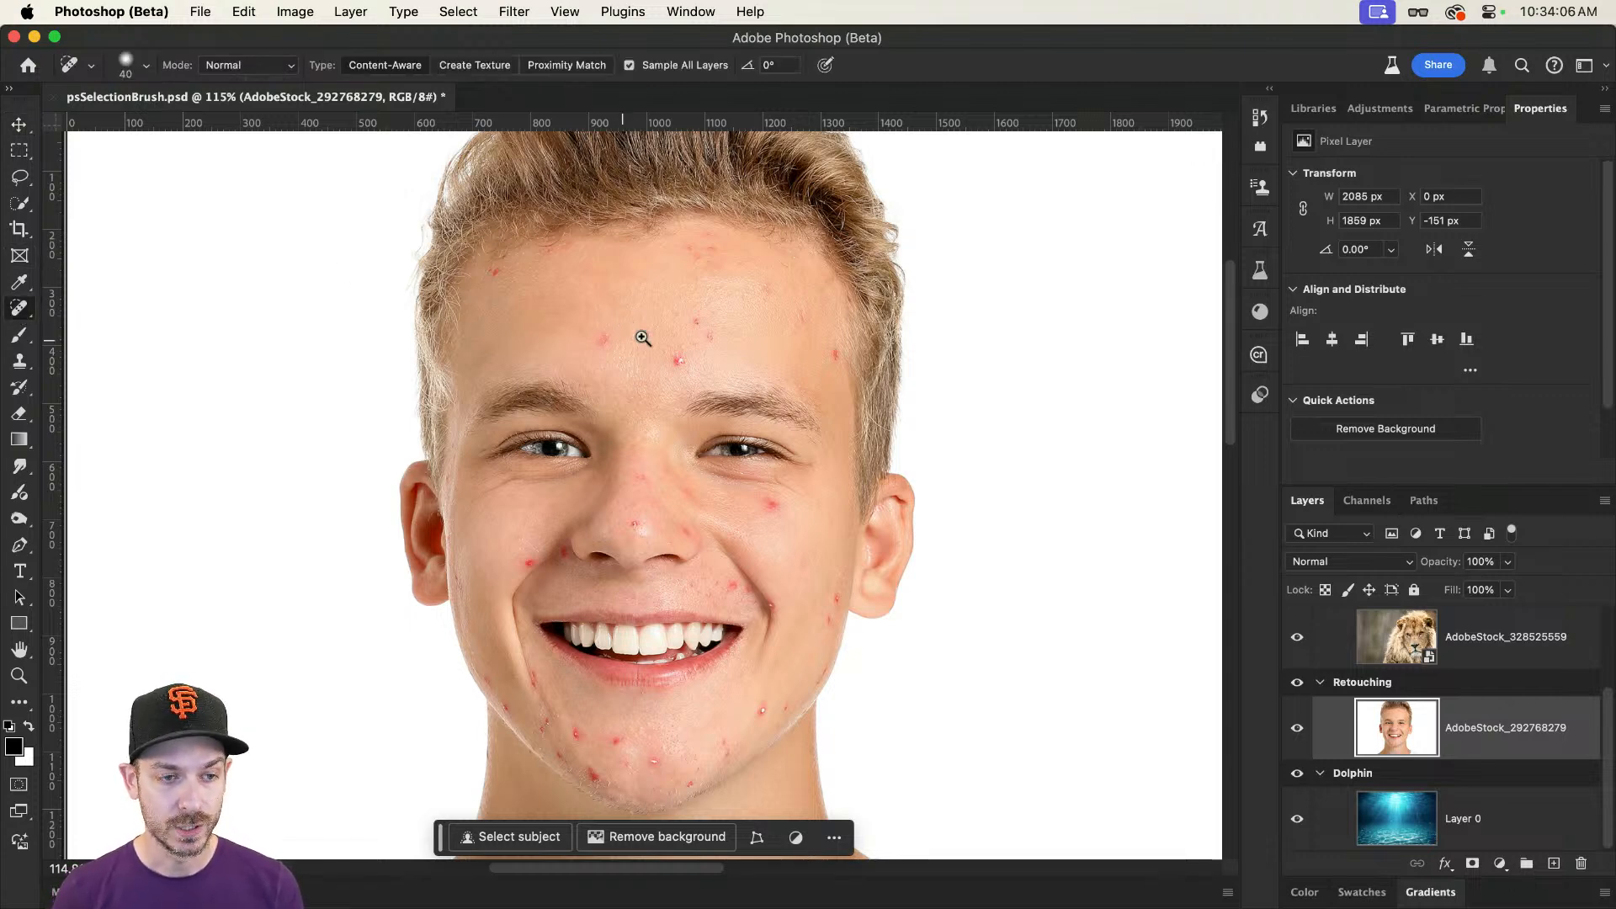
scroll(714, 328, up, 5)
right_click(19, 308)
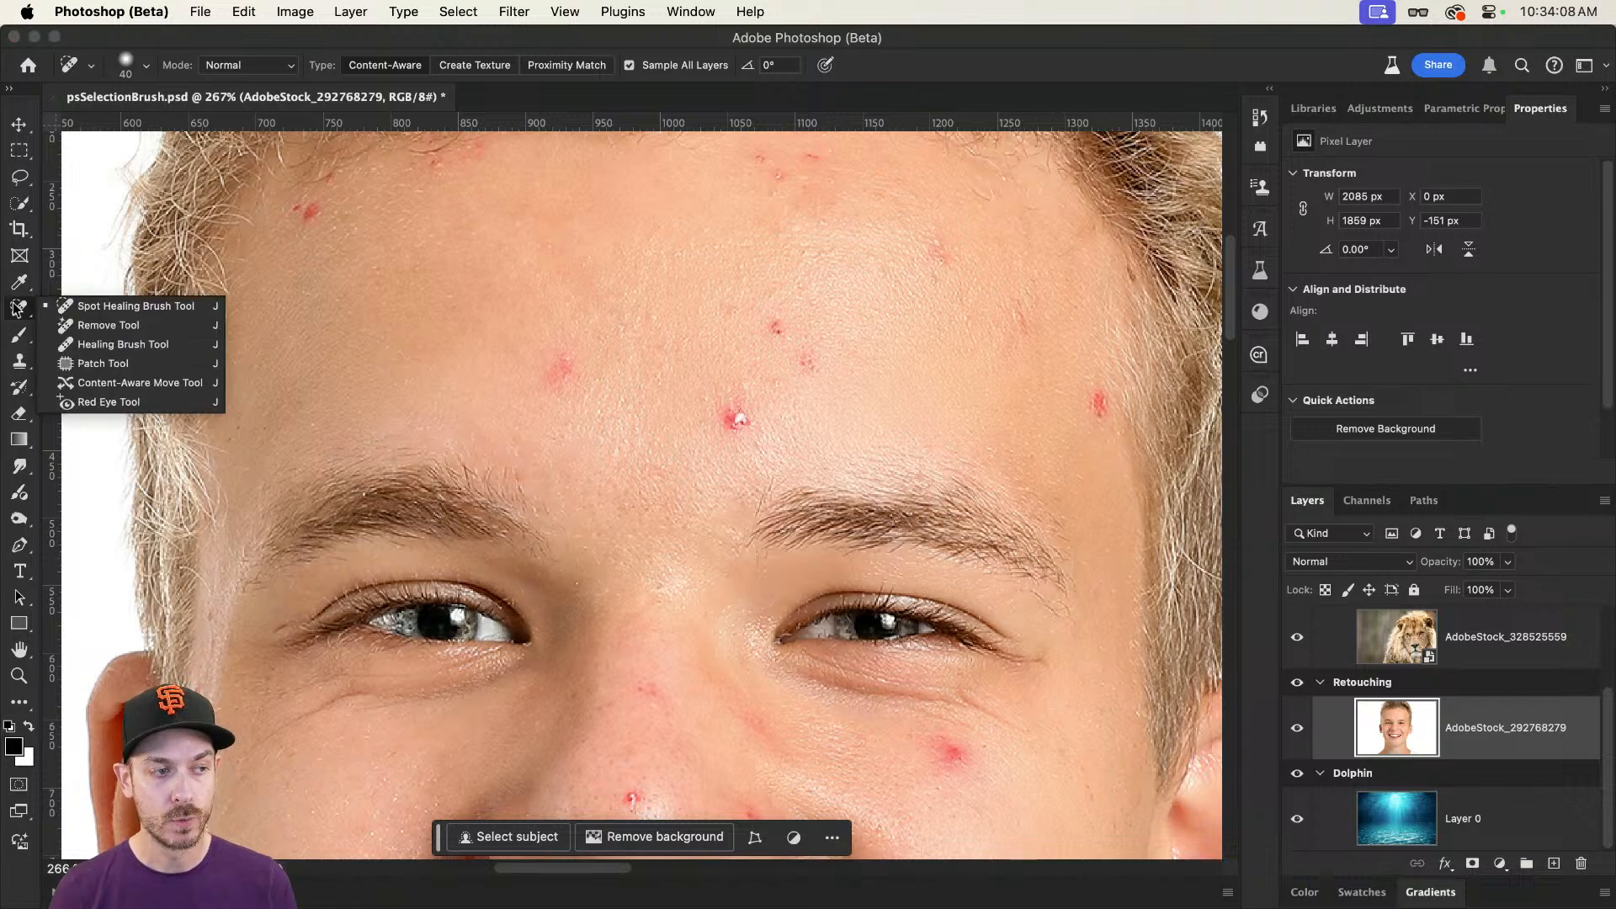
click(101, 309)
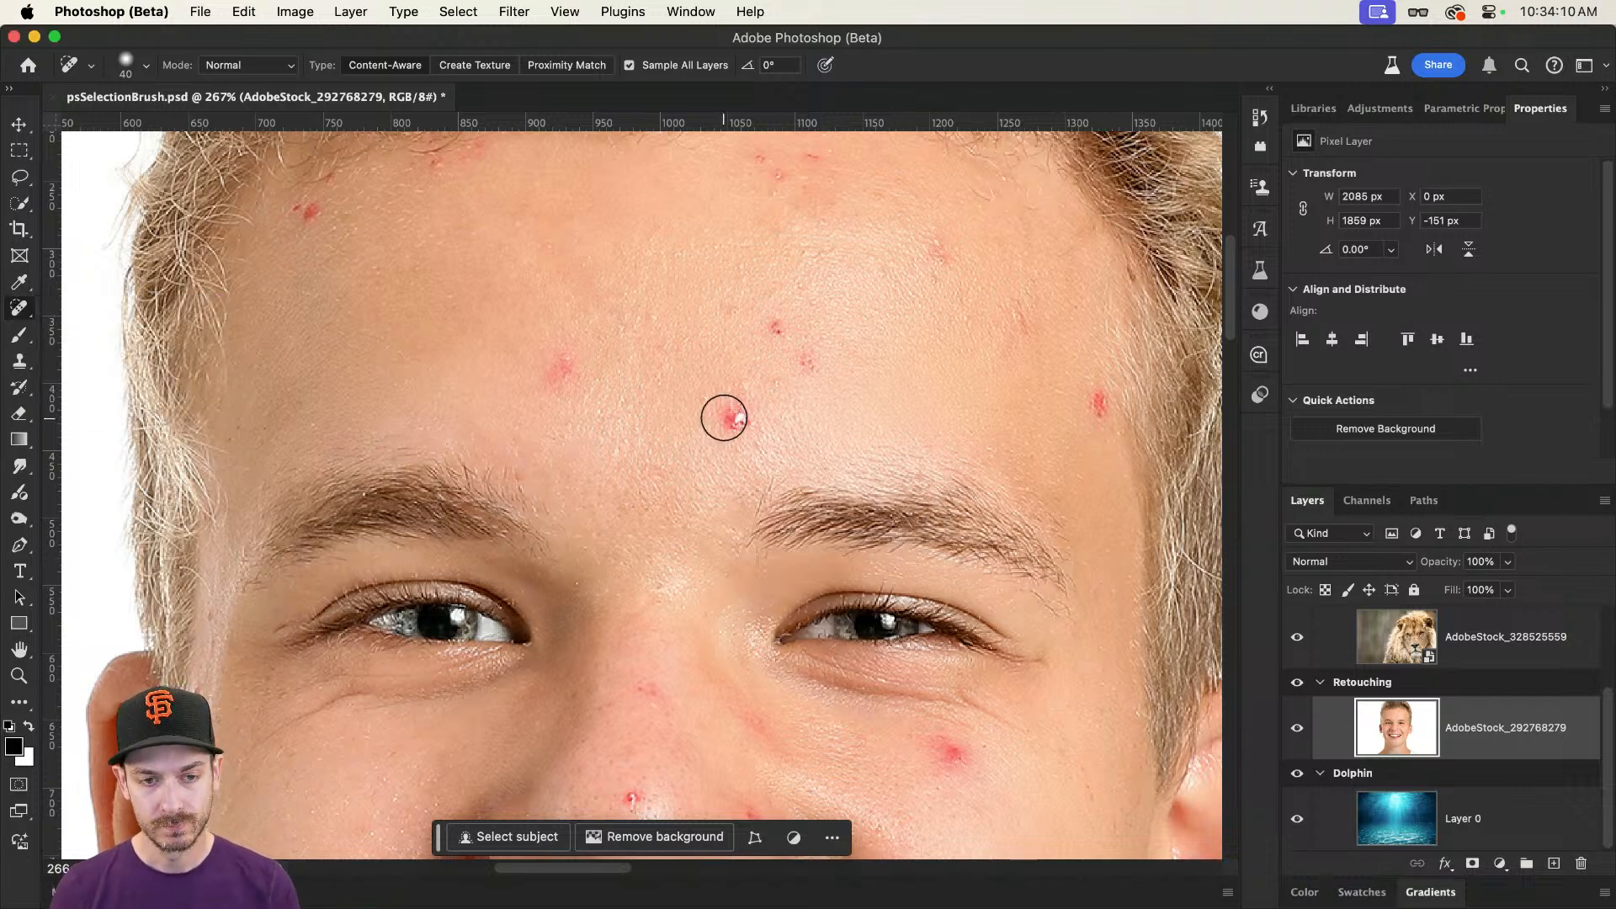
drag(722, 420, 737, 413)
drag(559, 360, 552, 365)
drag(774, 326, 808, 350)
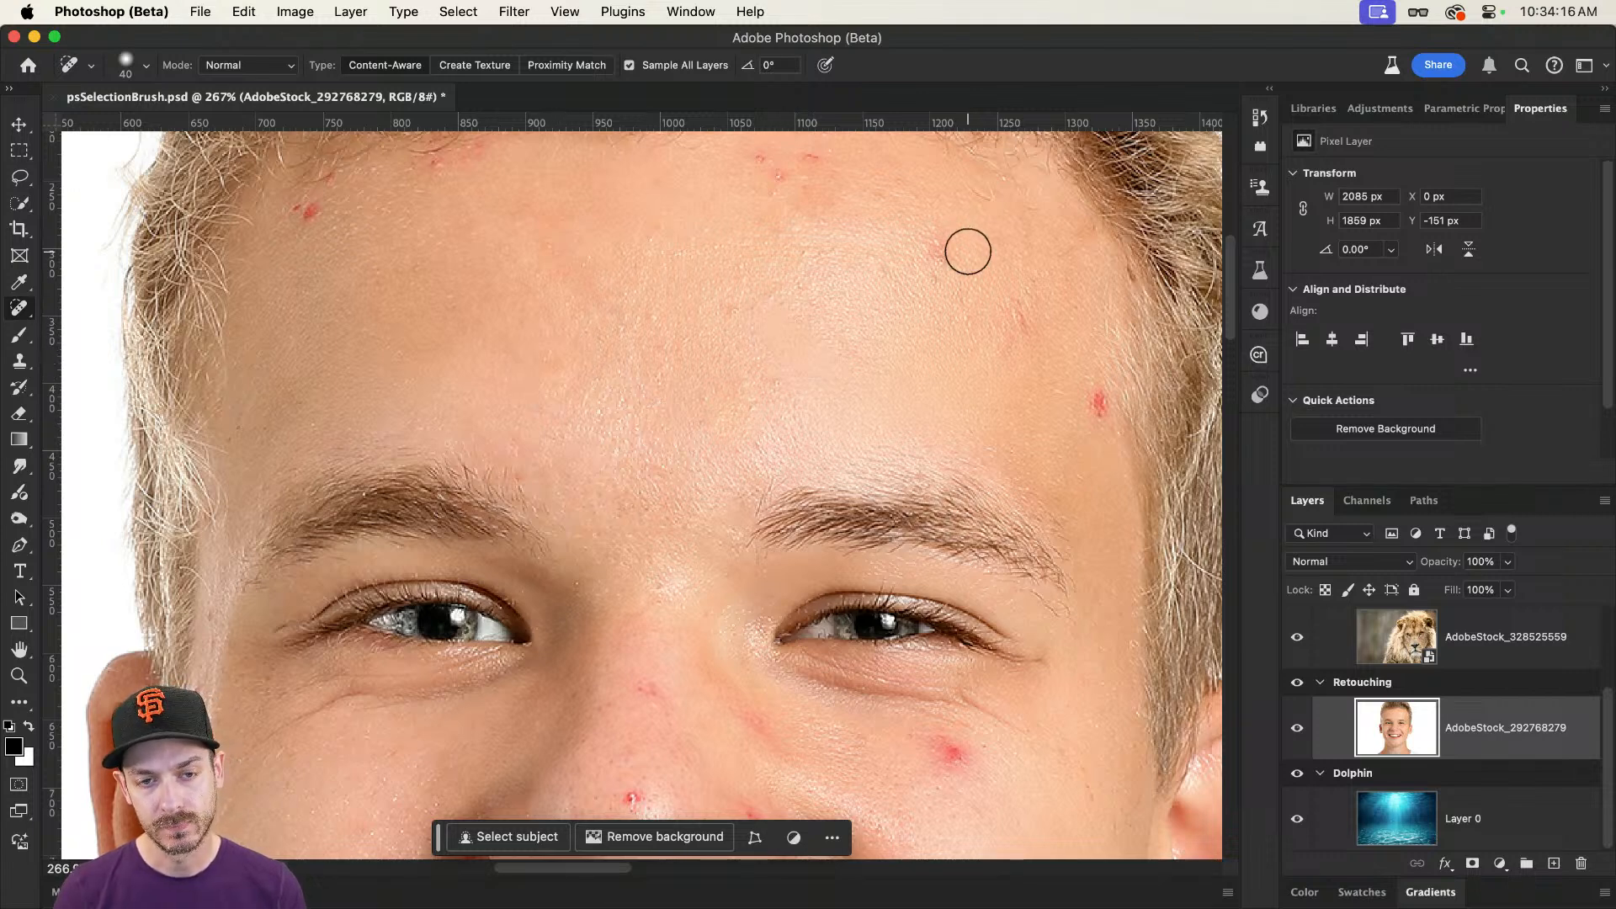
drag(950, 247, 942, 252)
drag(1000, 318, 1103, 418)
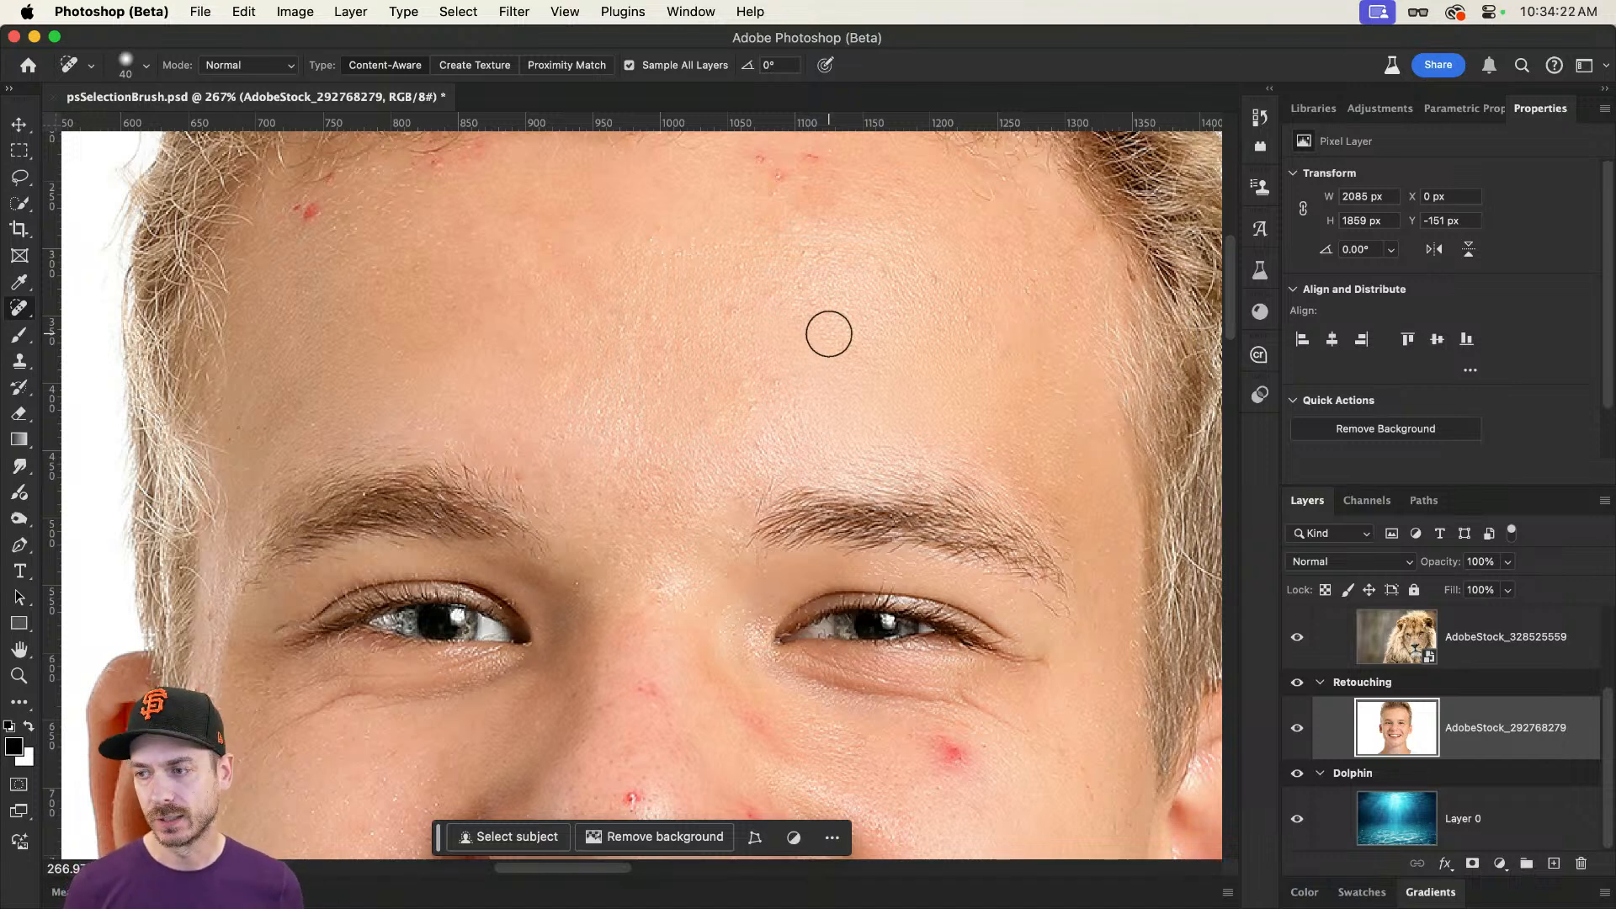
Step: Undo all the Spot Healing Brush strokes on the forehead
key(super+z)
key(super+z)
key(super+z)
key(super+z)
key(super+z)
key(super+z)
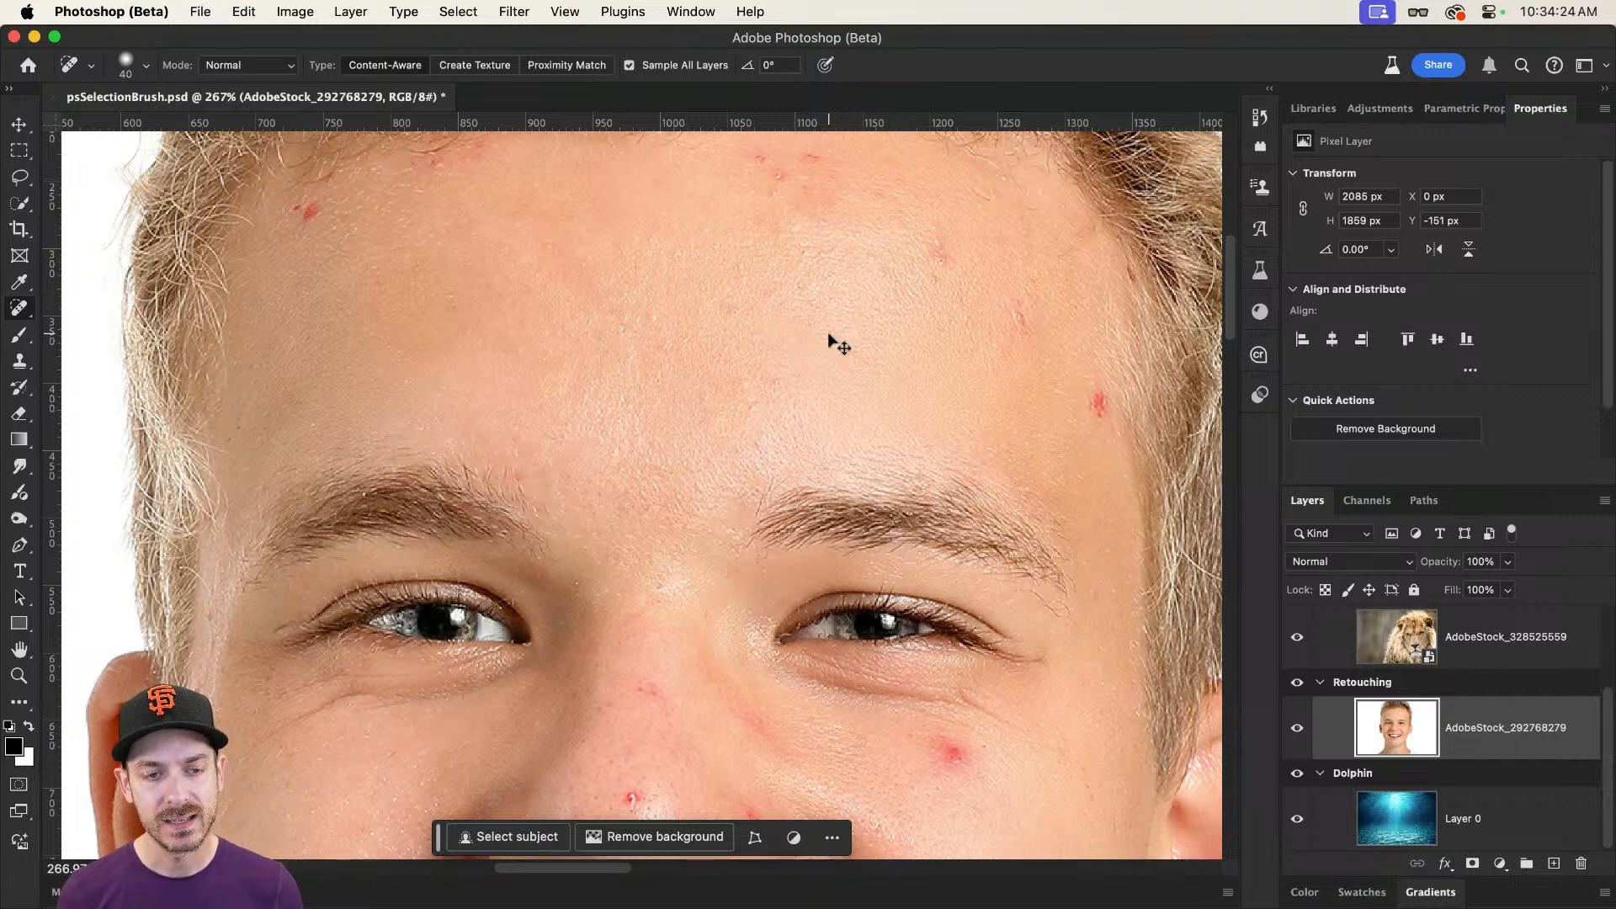
key(super+z)
key(super+shift+z)
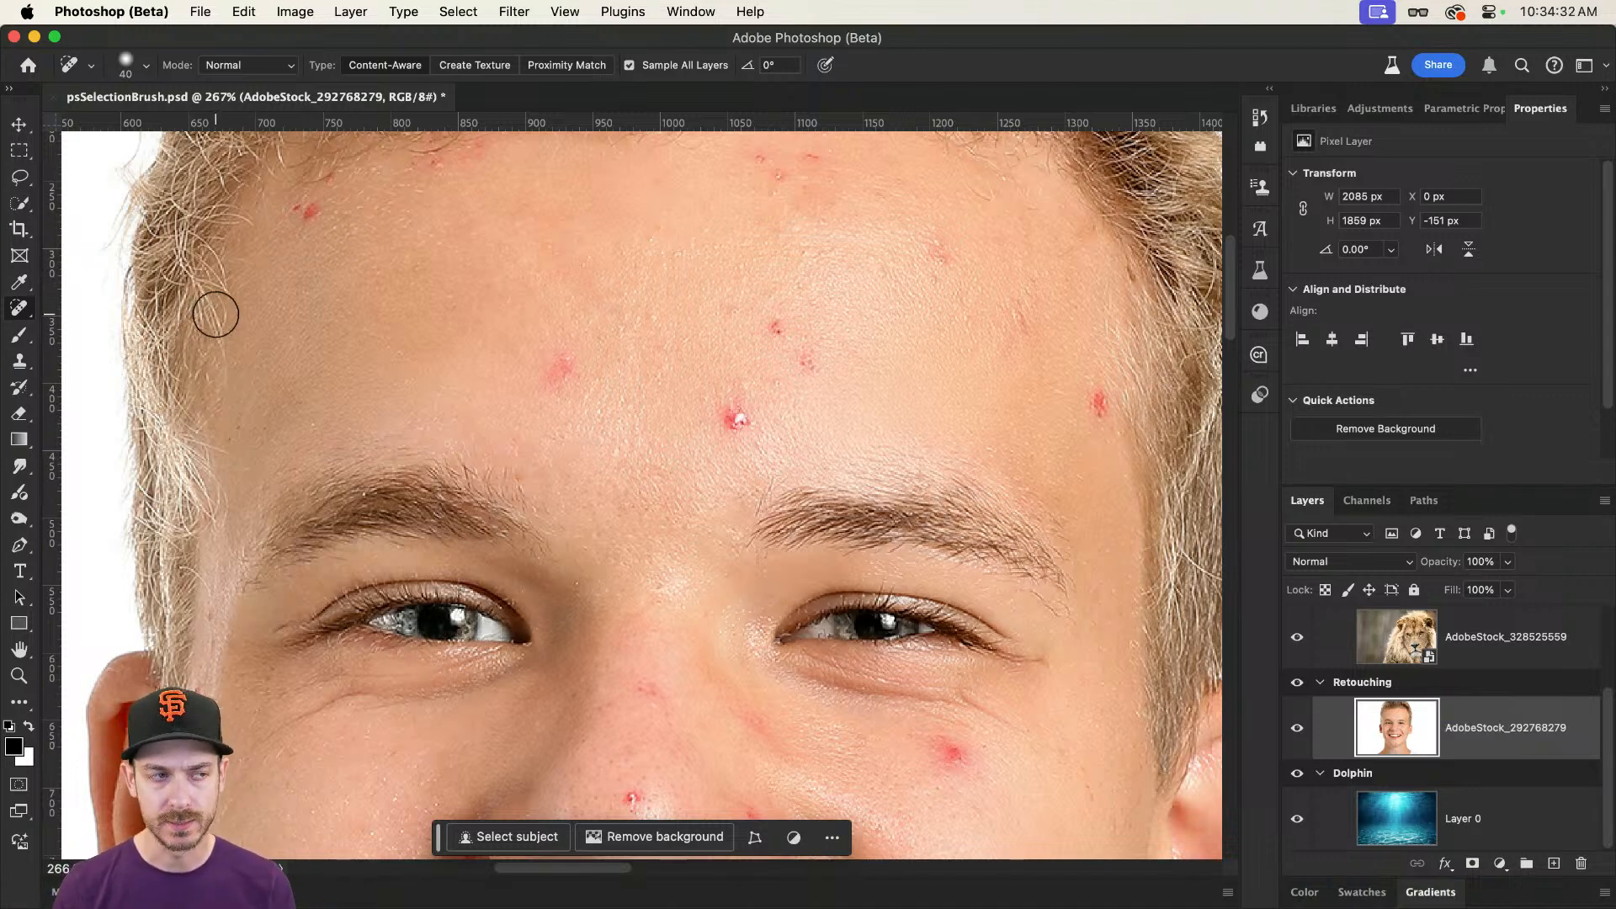
Step: Outline the four central forehead blemishes with the Lasso tool as one combined selection, and deselect them
click(19, 179)
mouse_move(743, 393)
mouse_down()
mouse_move(690, 409)
mouse_move(700, 439)
mouse_move(761, 447)
mouse_move(774, 425)
mouse_move(744, 394)
mouse_up()
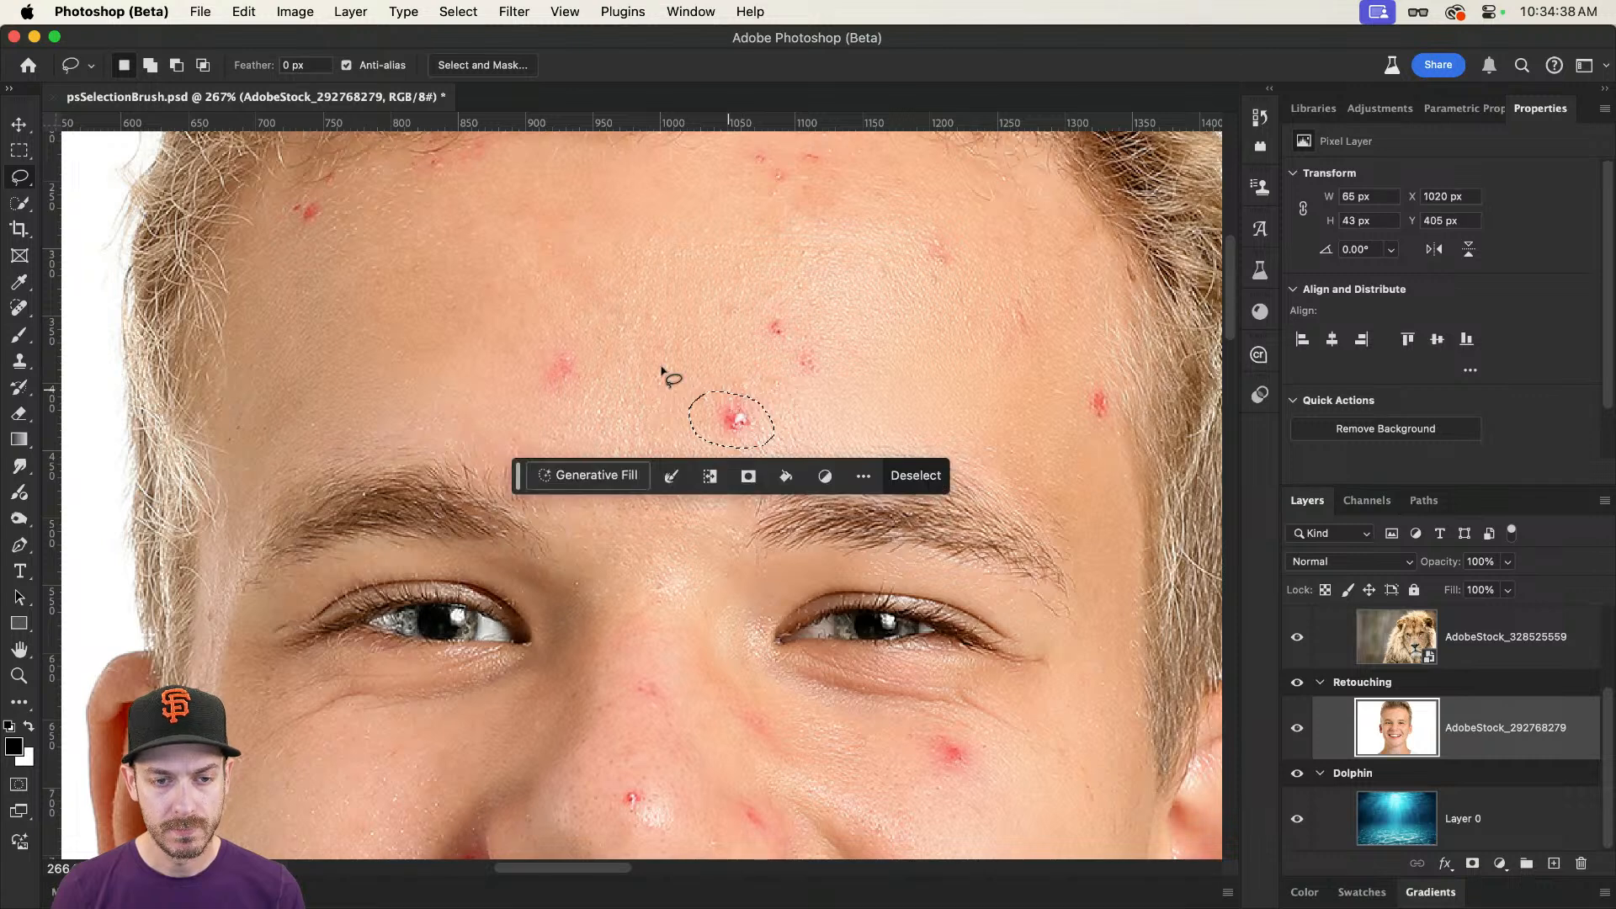
mouse_move(589, 343)
mouse_down()
mouse_move(542, 342)
mouse_move(534, 383)
mouse_move(587, 347)
mouse_up()
mouse_move(799, 308)
mouse_down()
mouse_move(764, 310)
mouse_move(762, 339)
mouse_move(792, 346)
mouse_move(792, 302)
mouse_move(775, 354)
mouse_move(840, 387)
mouse_move(831, 322)
mouse_up()
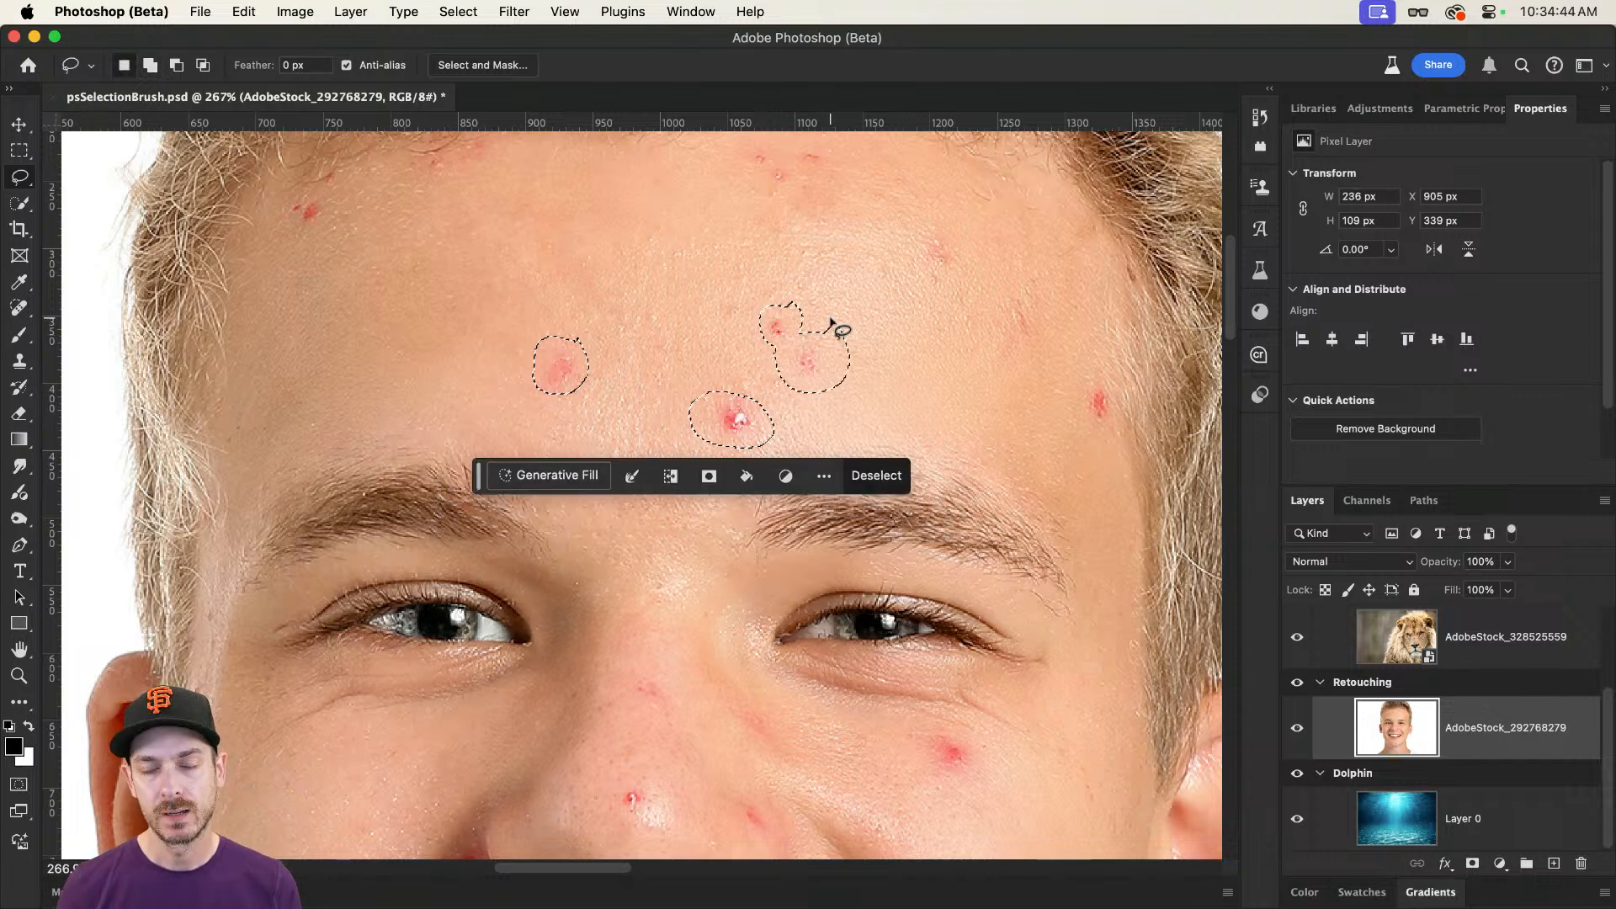
key(super+z)
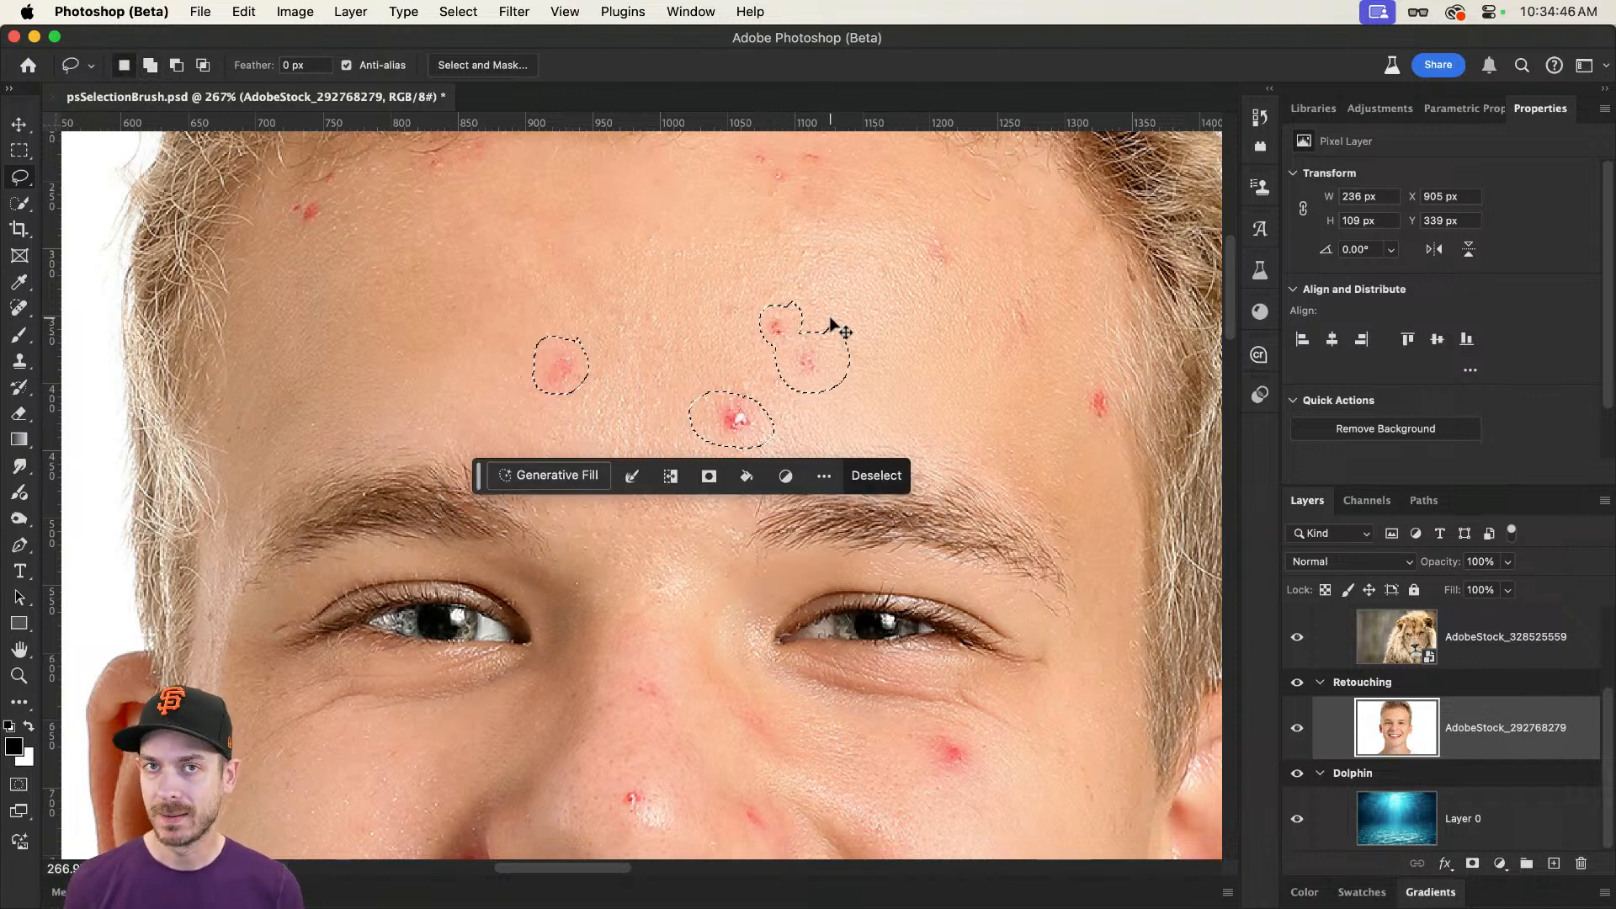
key(super+d)
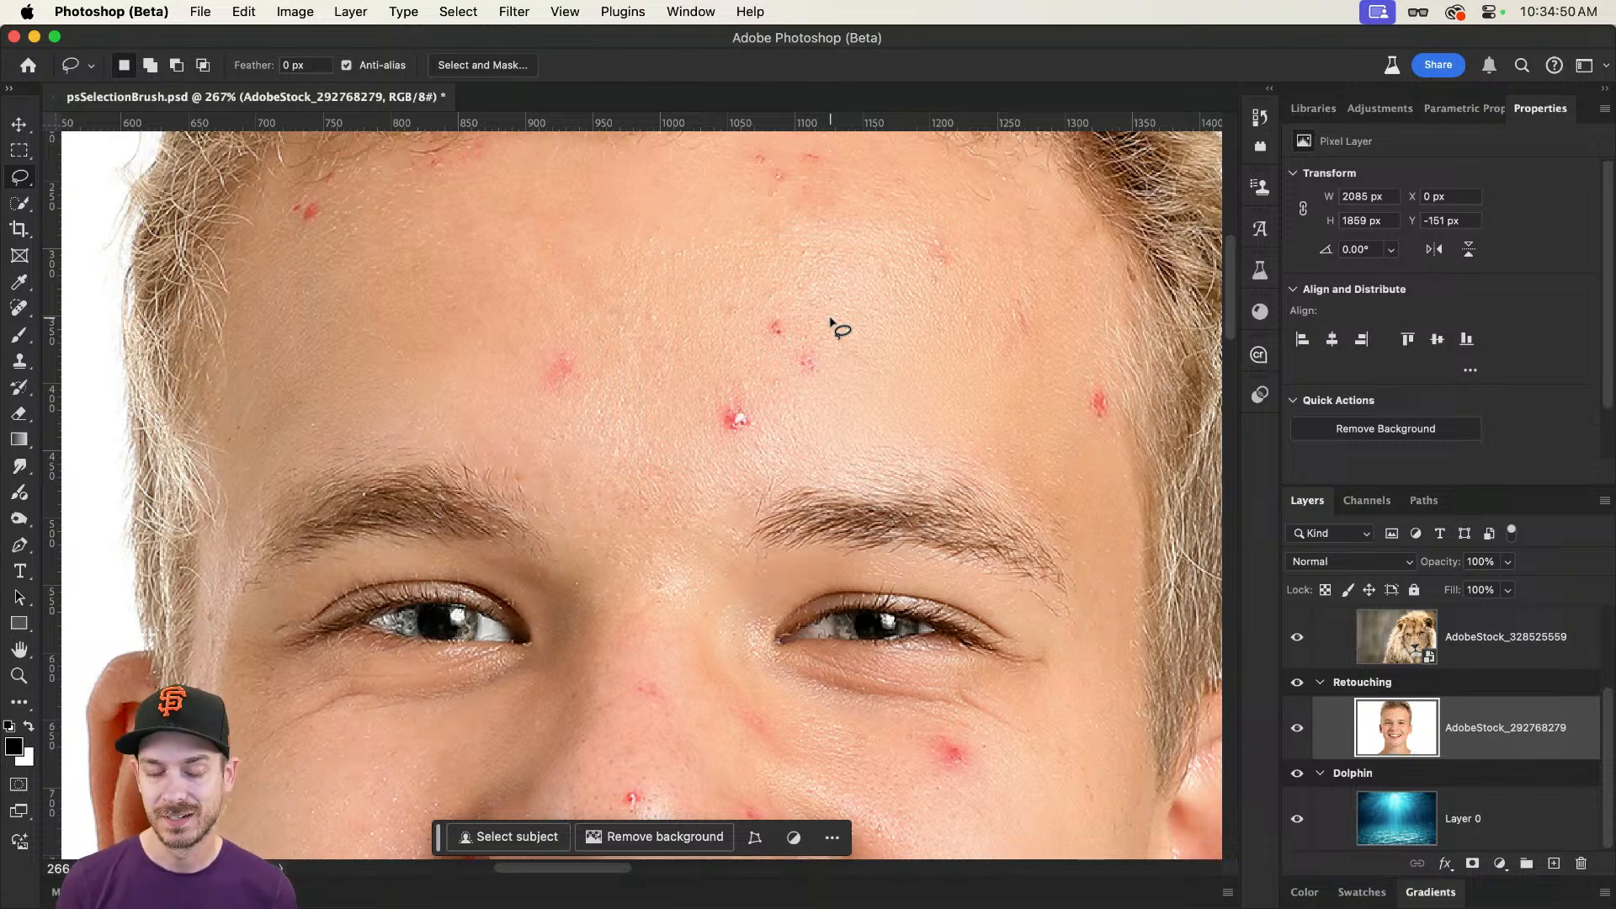
Step: Lasso the single blemish above the left-hand eyebrow, view the Modify selection options, and clear the selection
click(19, 176)
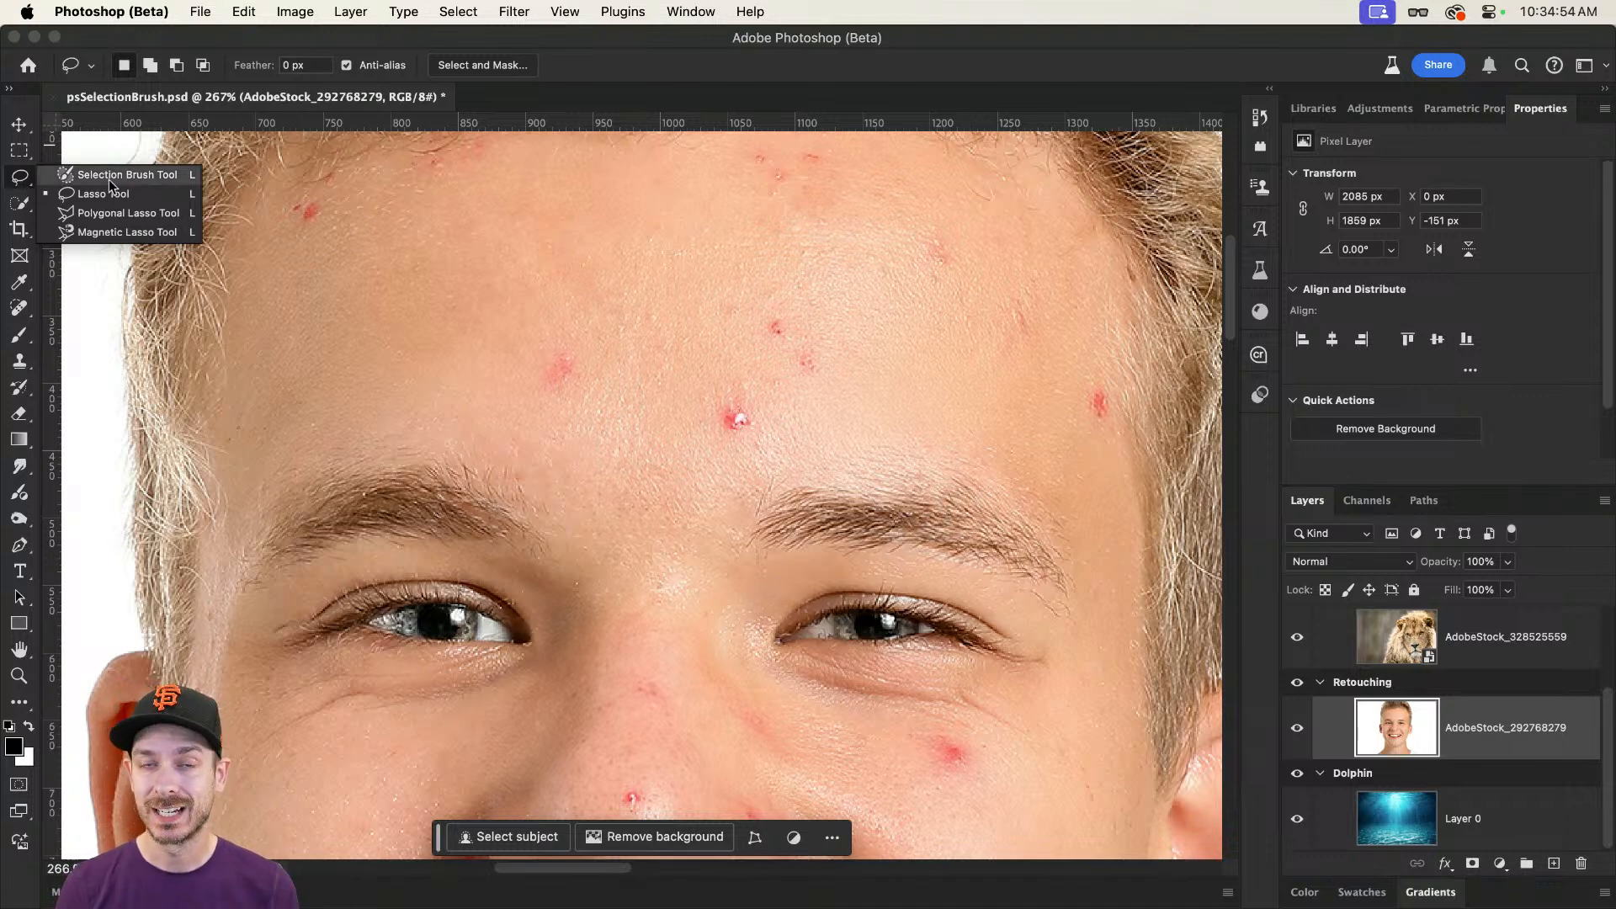
click(108, 175)
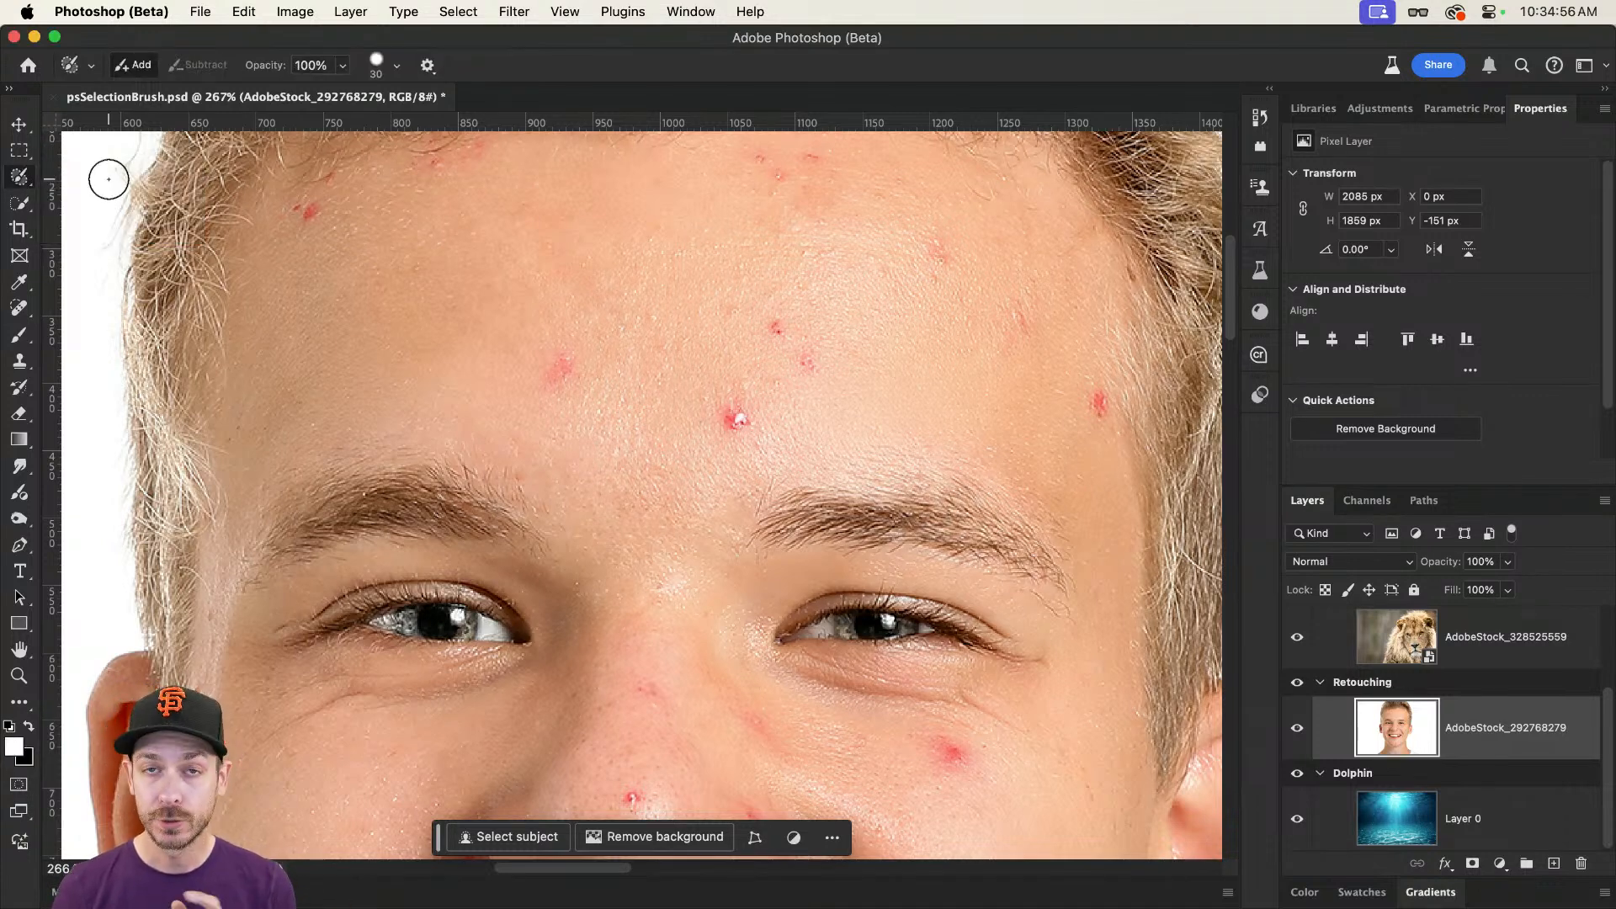
right_click(19, 176)
click(101, 197)
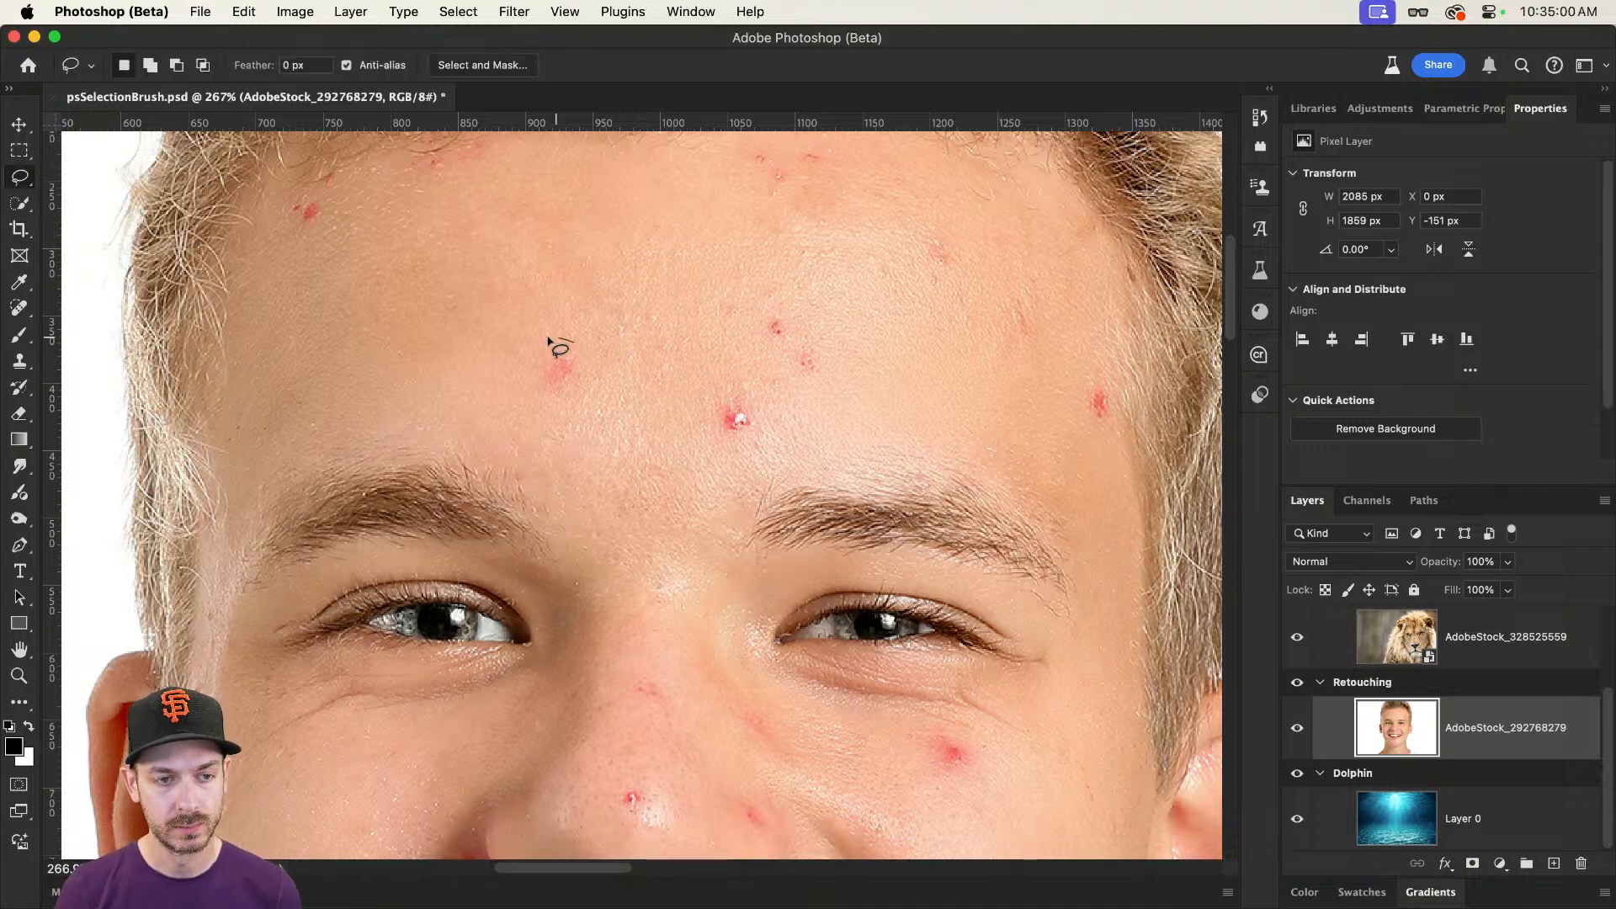
mouse_move(552, 346)
mouse_down()
mouse_move(544, 401)
mouse_move(601, 388)
mouse_move(574, 343)
mouse_up()
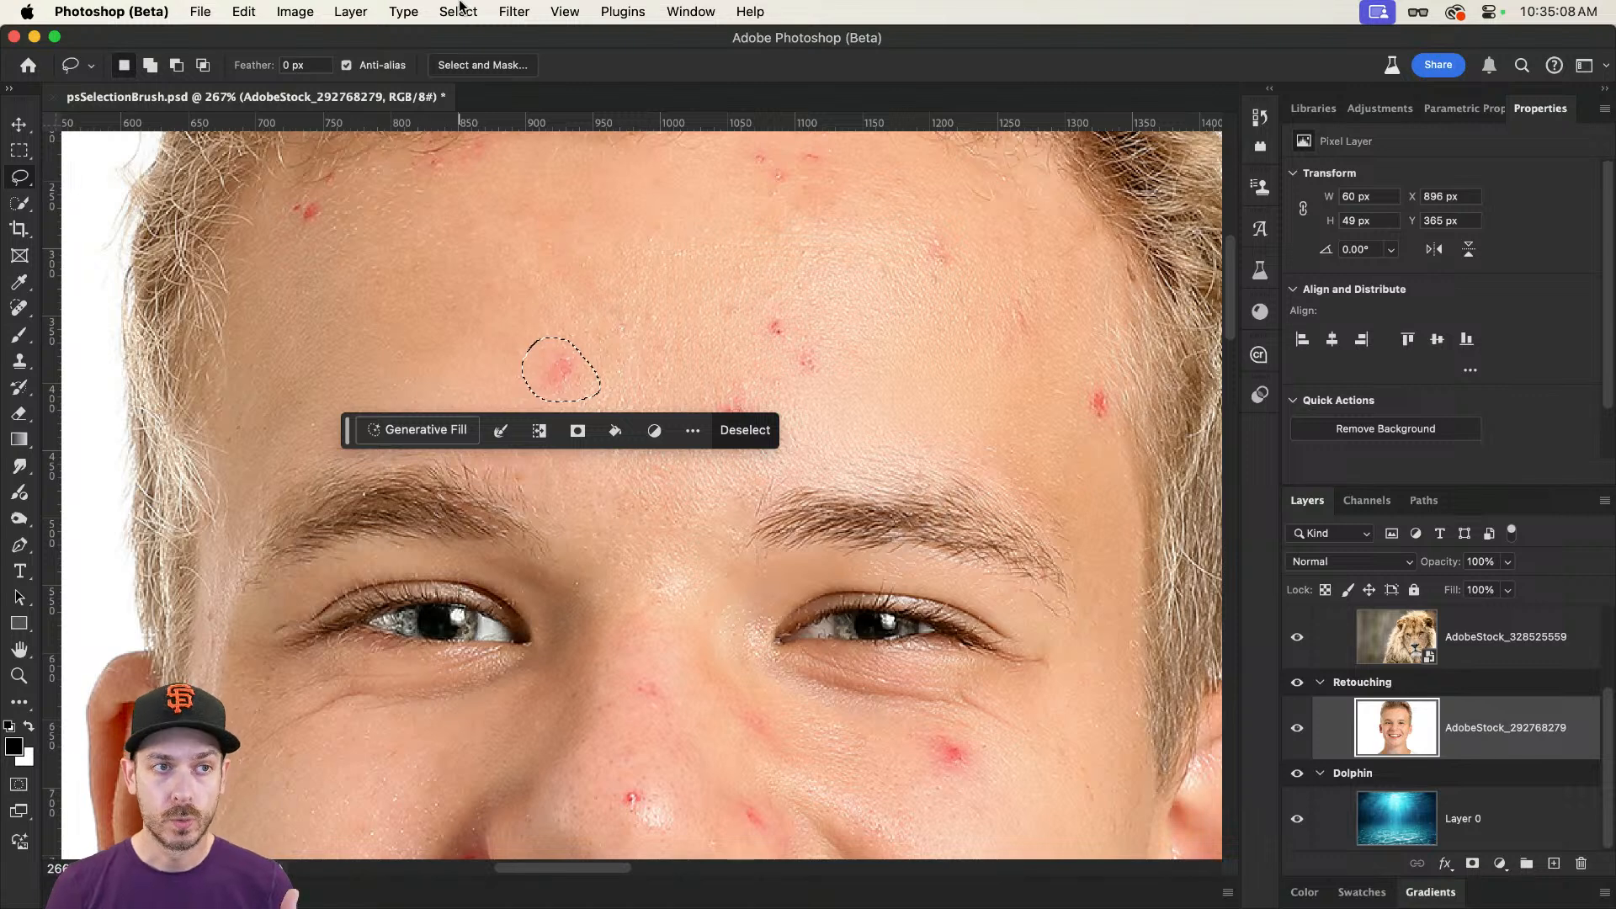
click(457, 11)
mouse_move(580, 317)
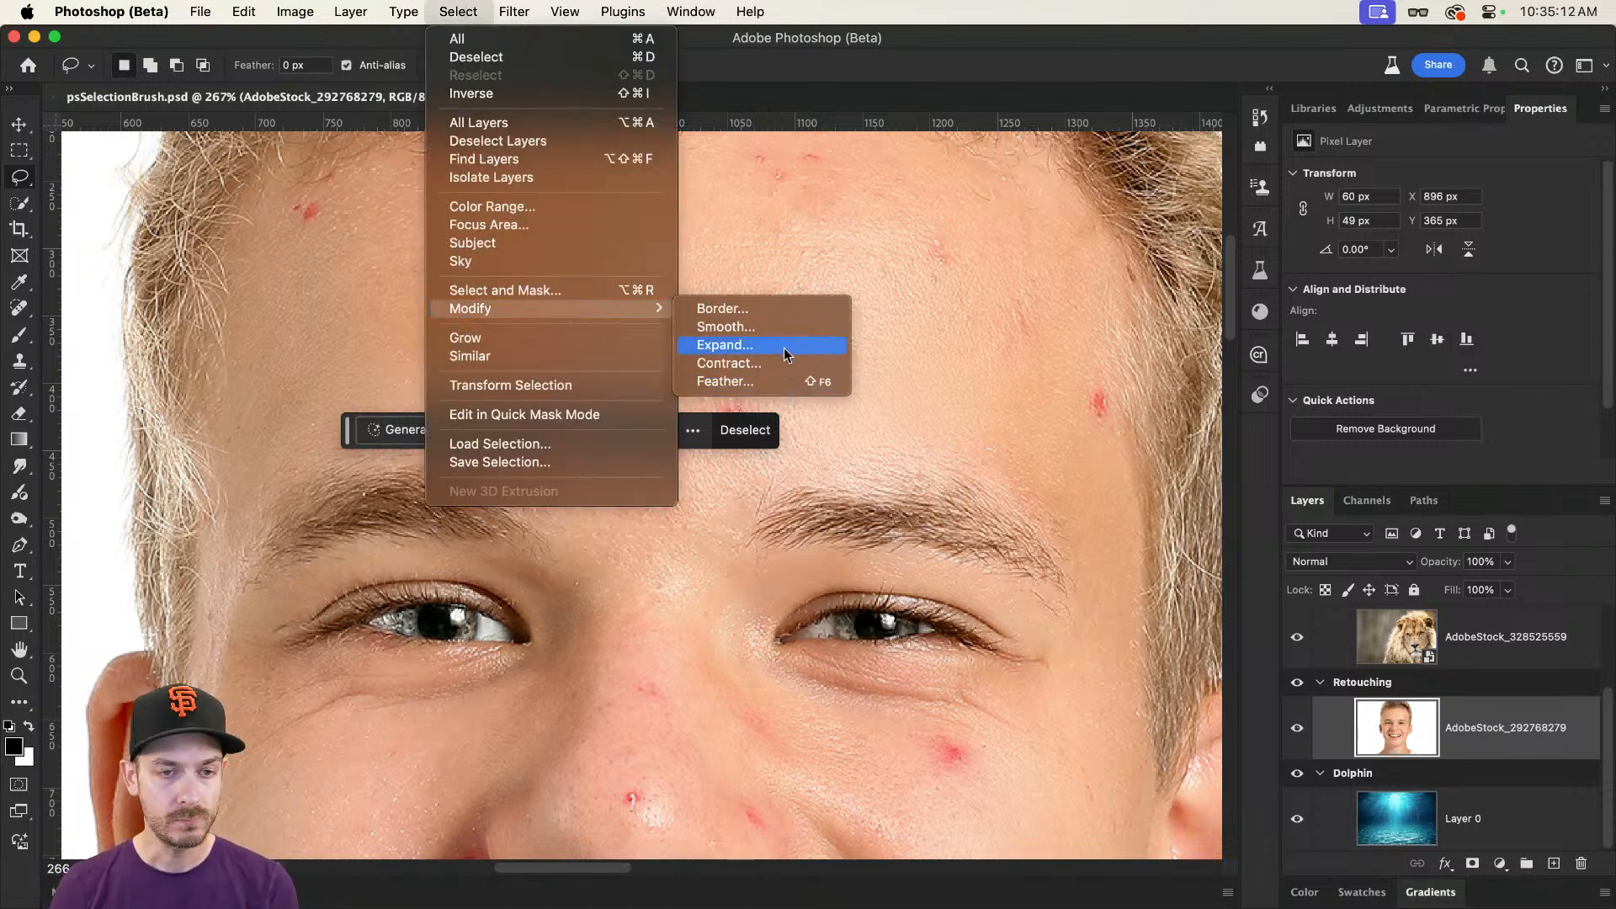
click(980, 44)
click(637, 256)
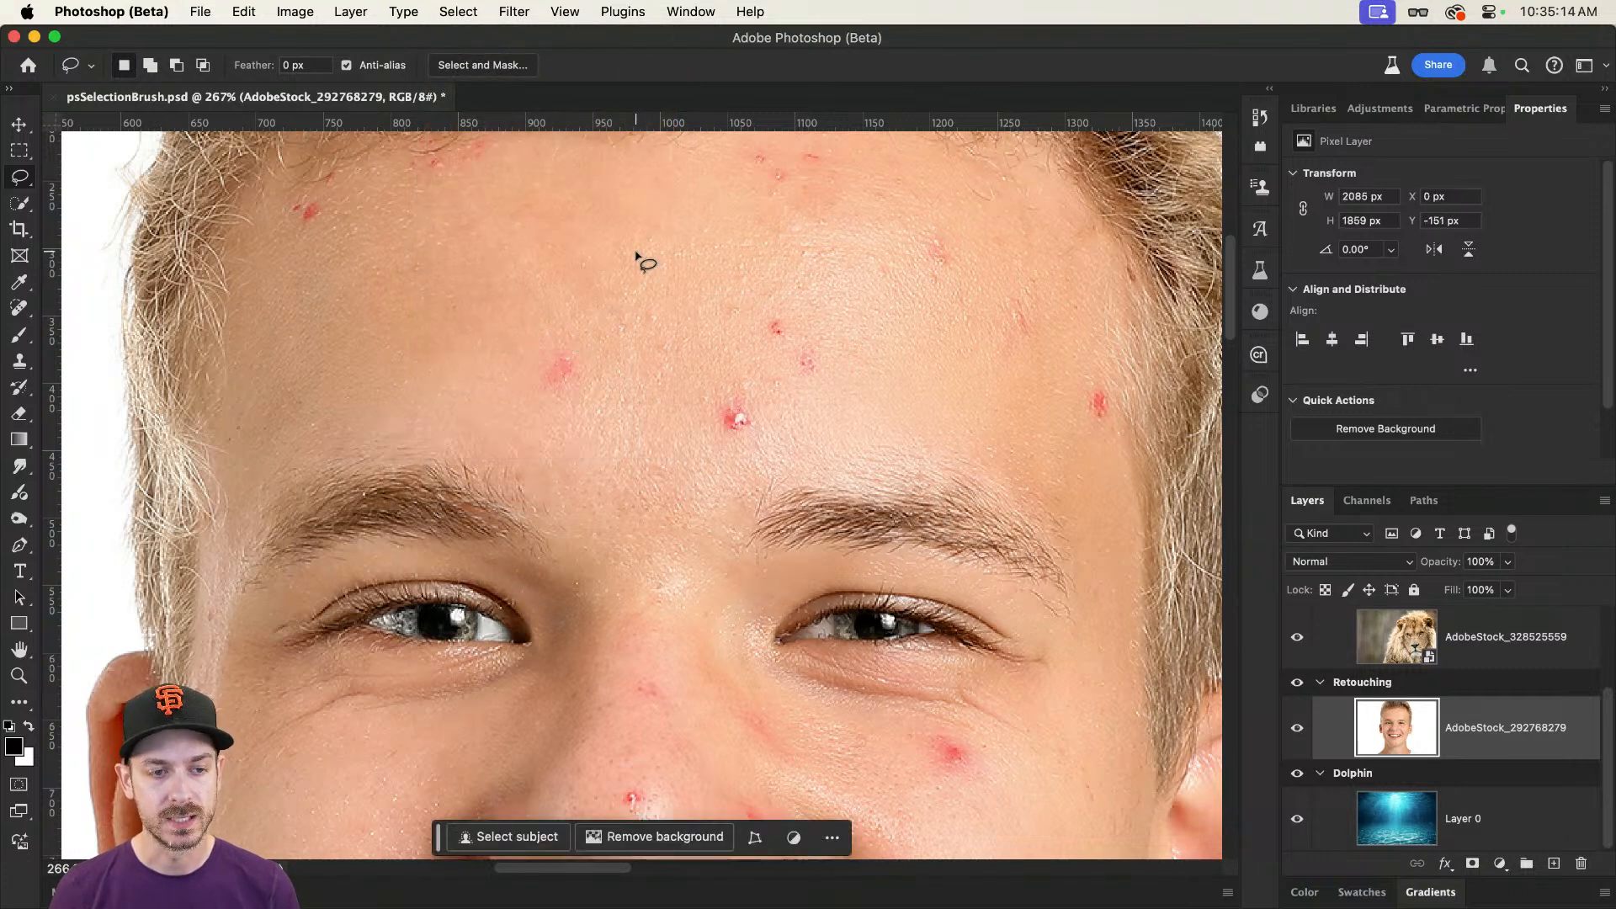
Step: Switch from the Lasso to the Selection Brush tool and view the other tools in its group
right_click(19, 183)
click(80, 172)
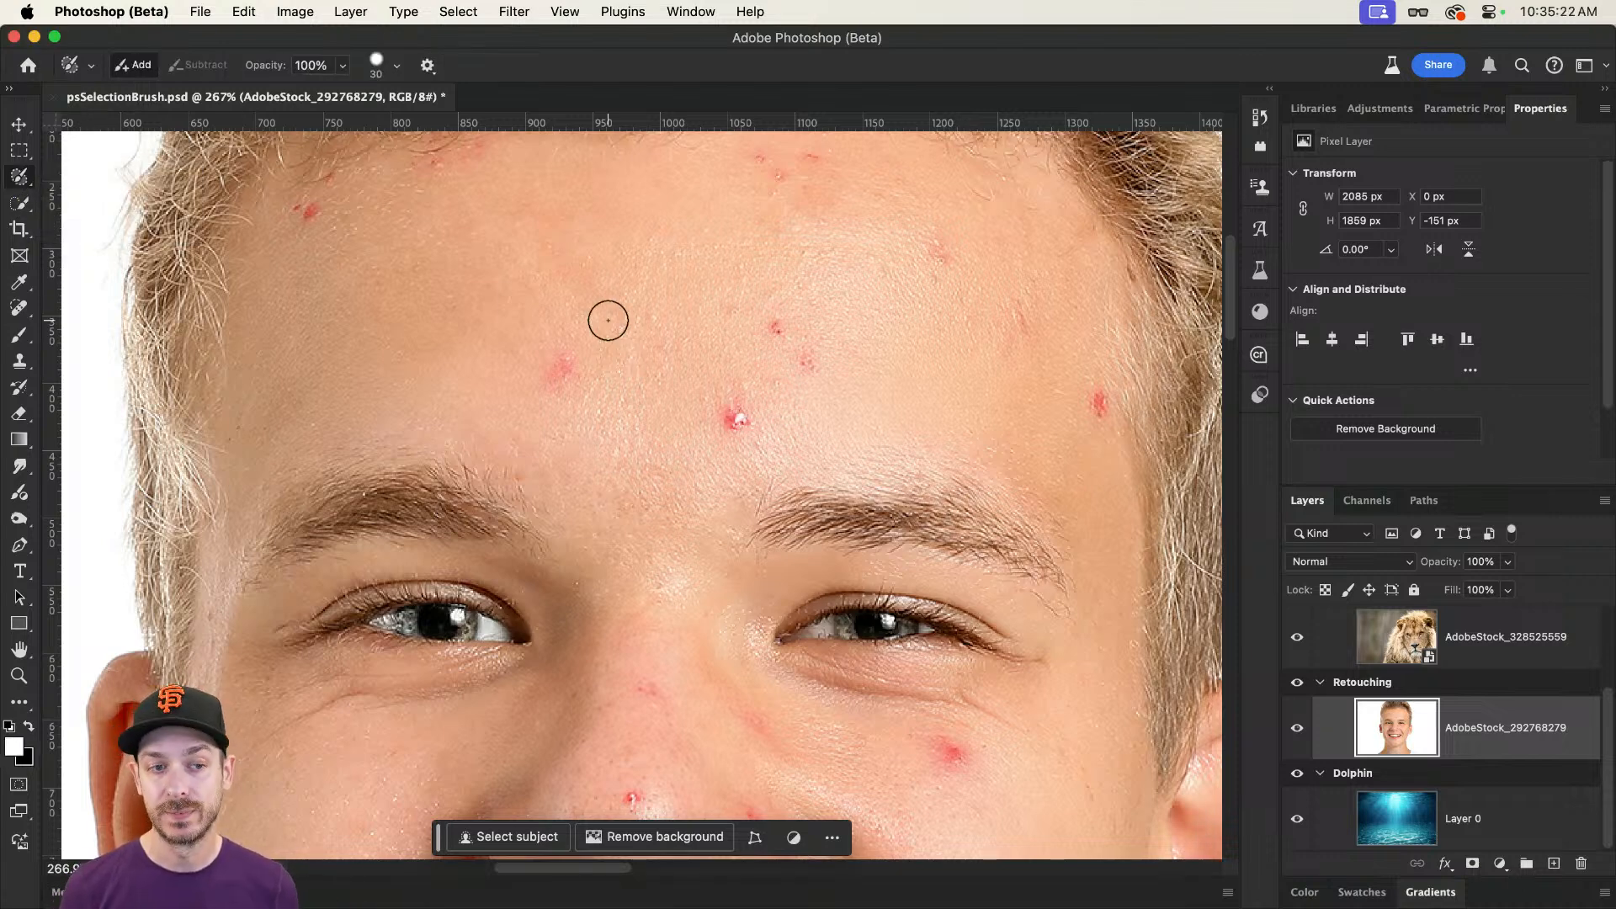
click(22, 180)
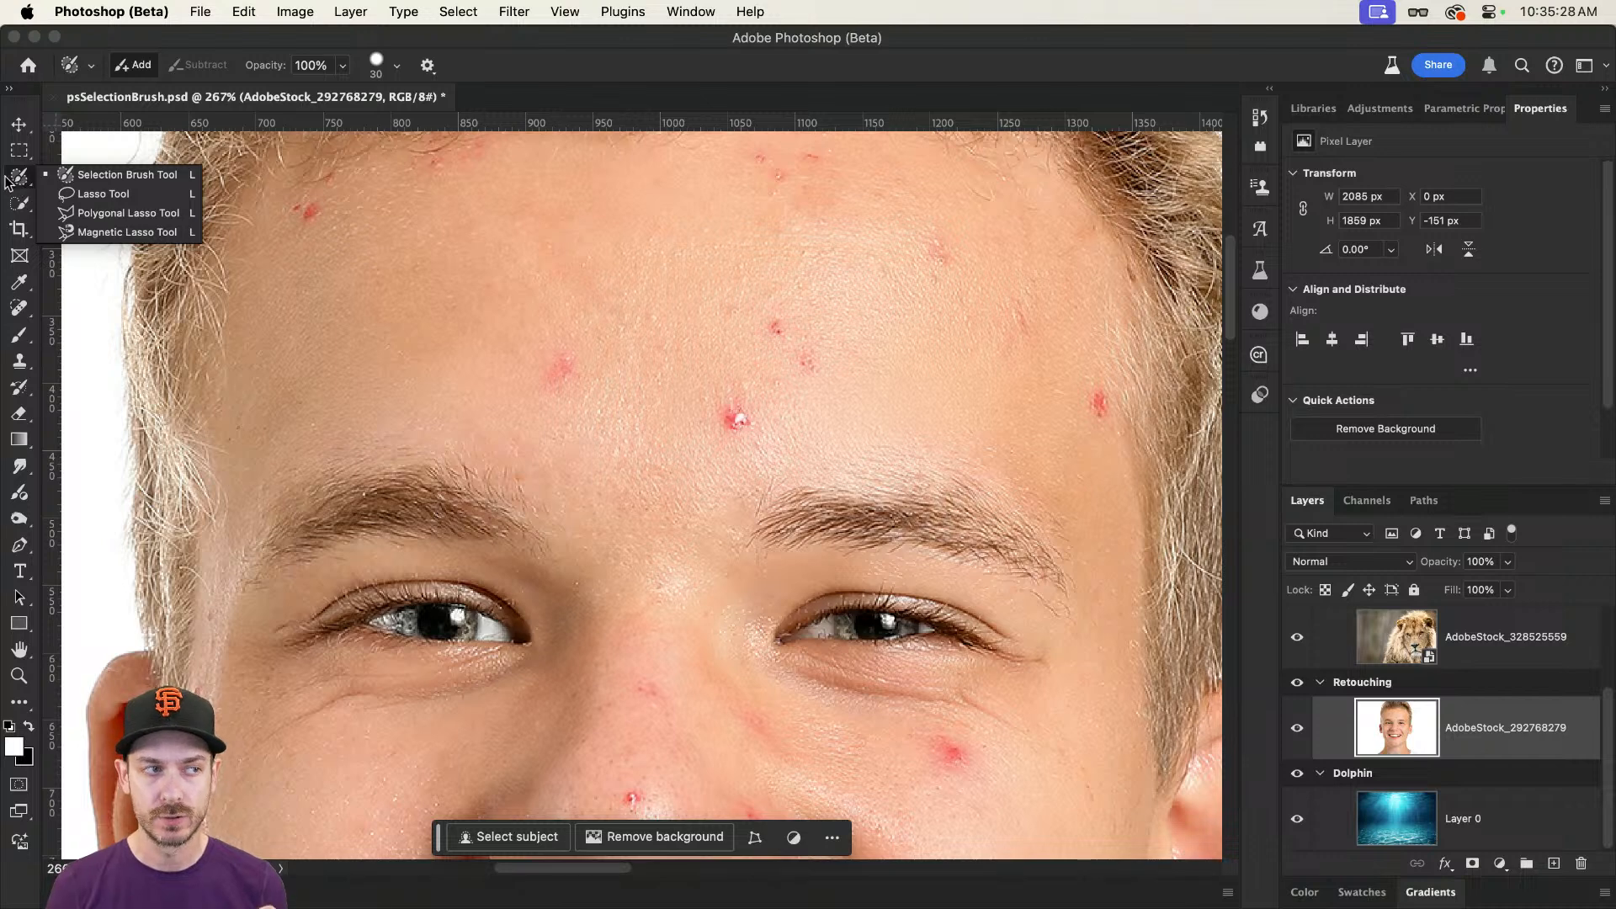
Step: View the Selection Brush tool's group in the Customize Toolbar dialog and close the dialog without changes
click(243, 12)
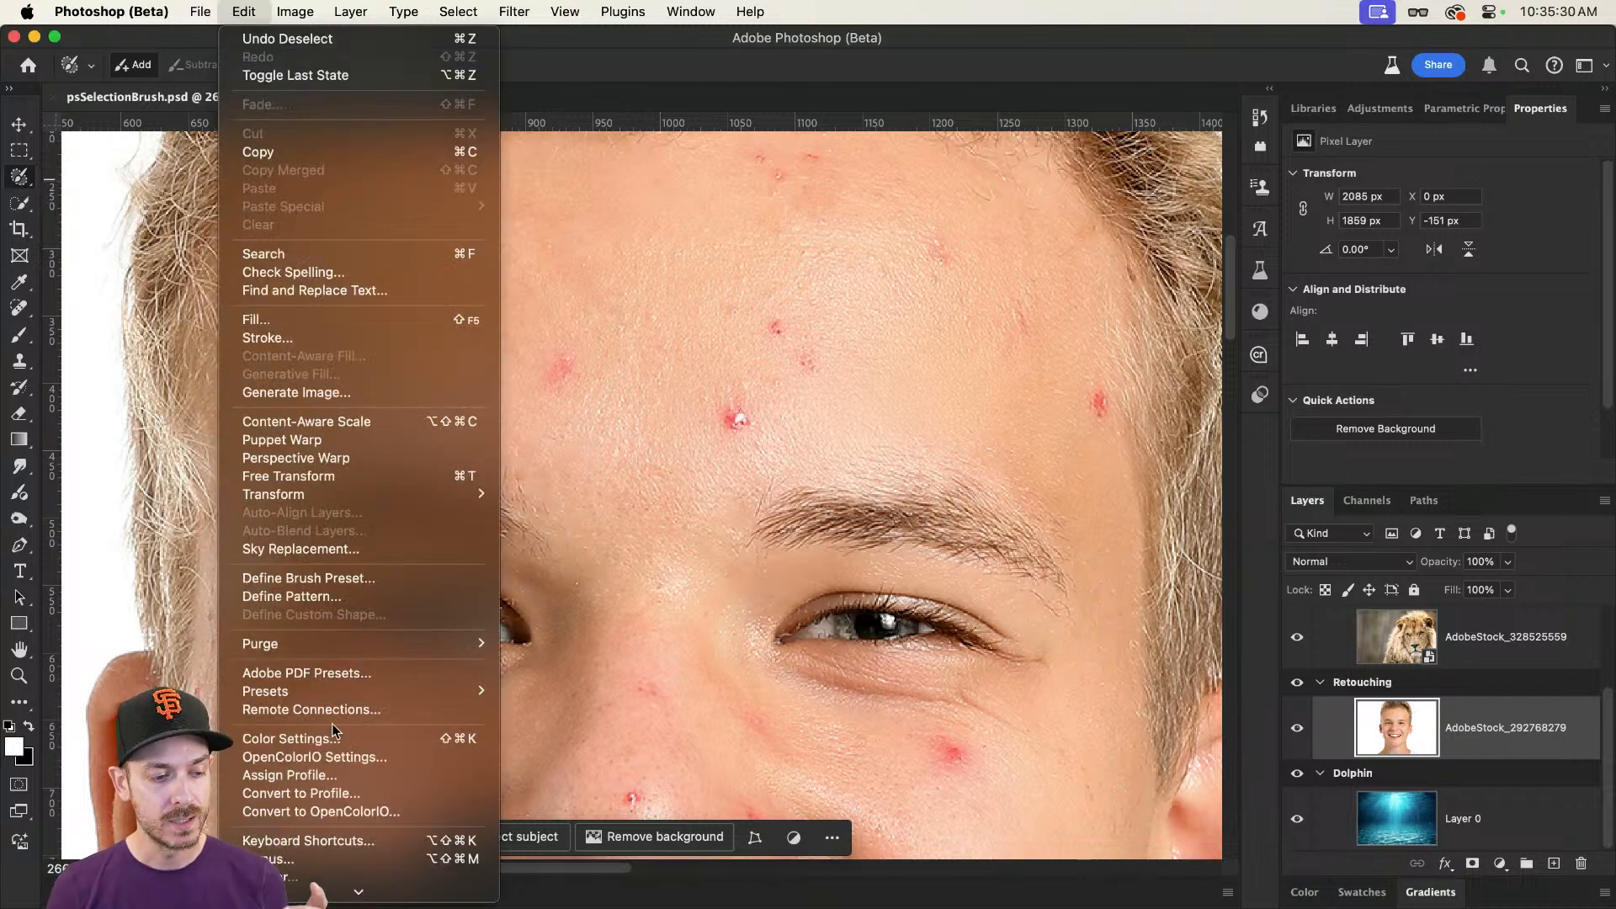
scroll(334, 730, down, 2)
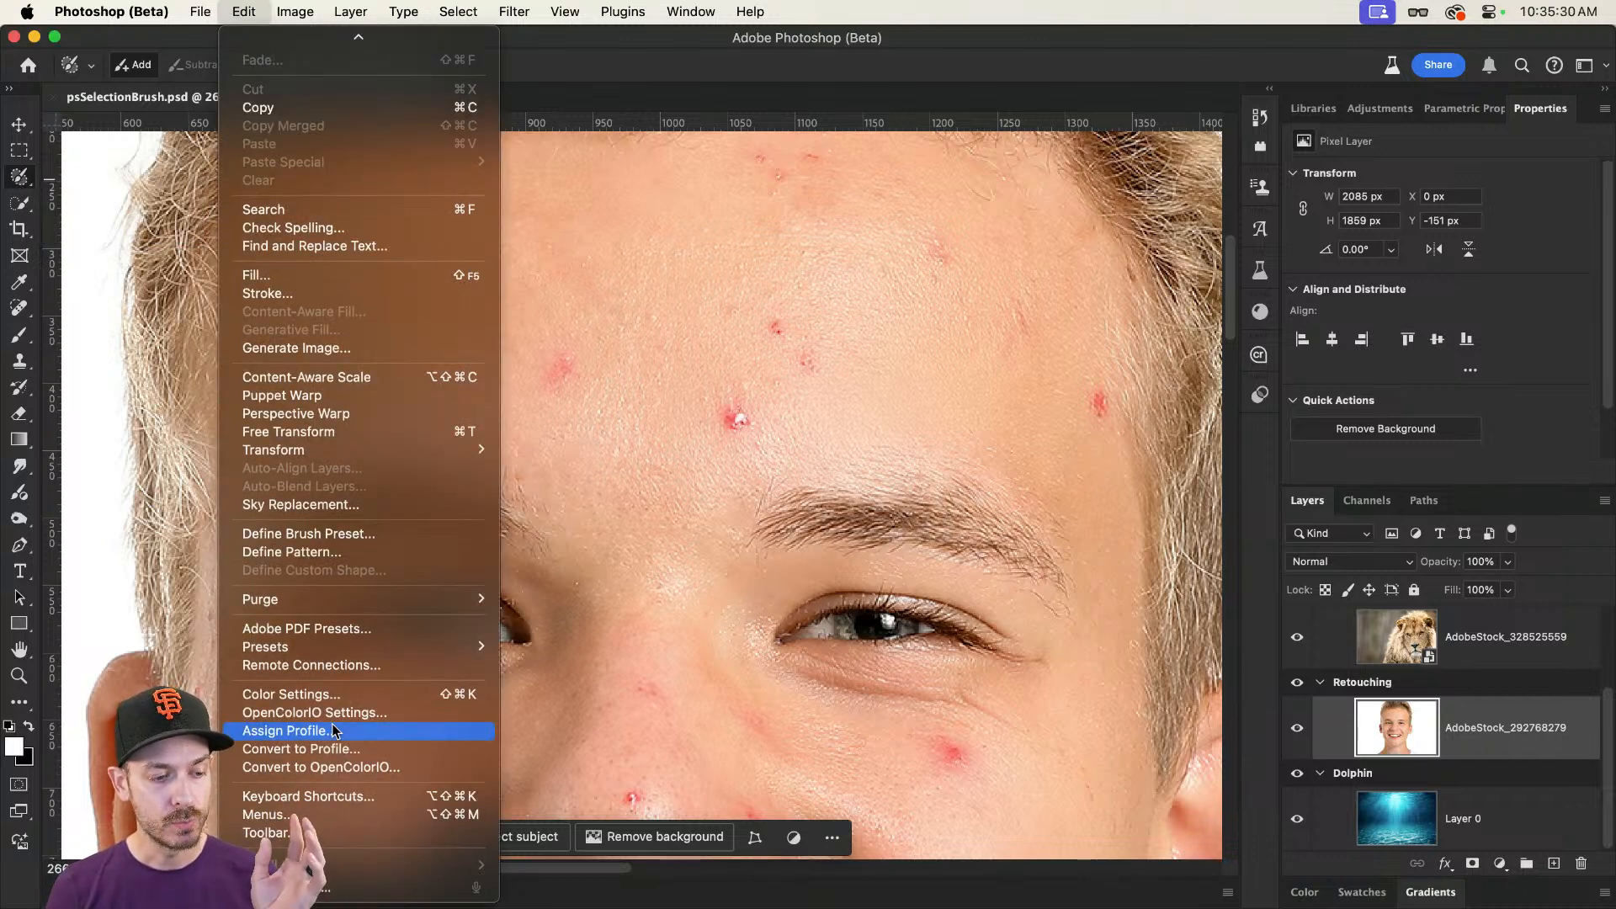
click(342, 831)
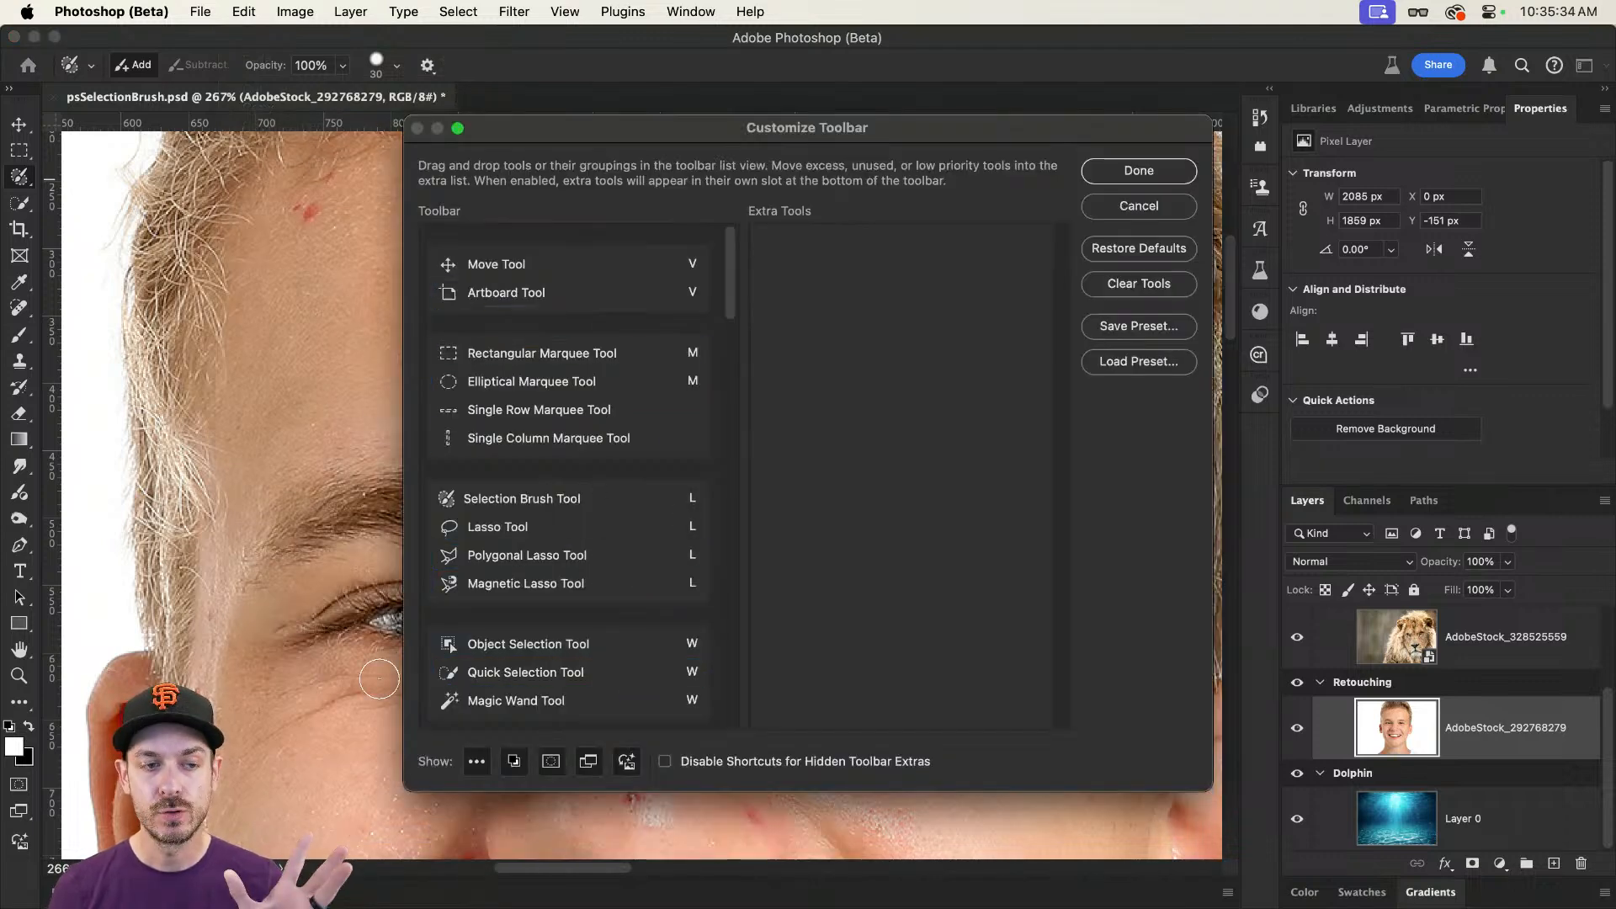
click(1178, 209)
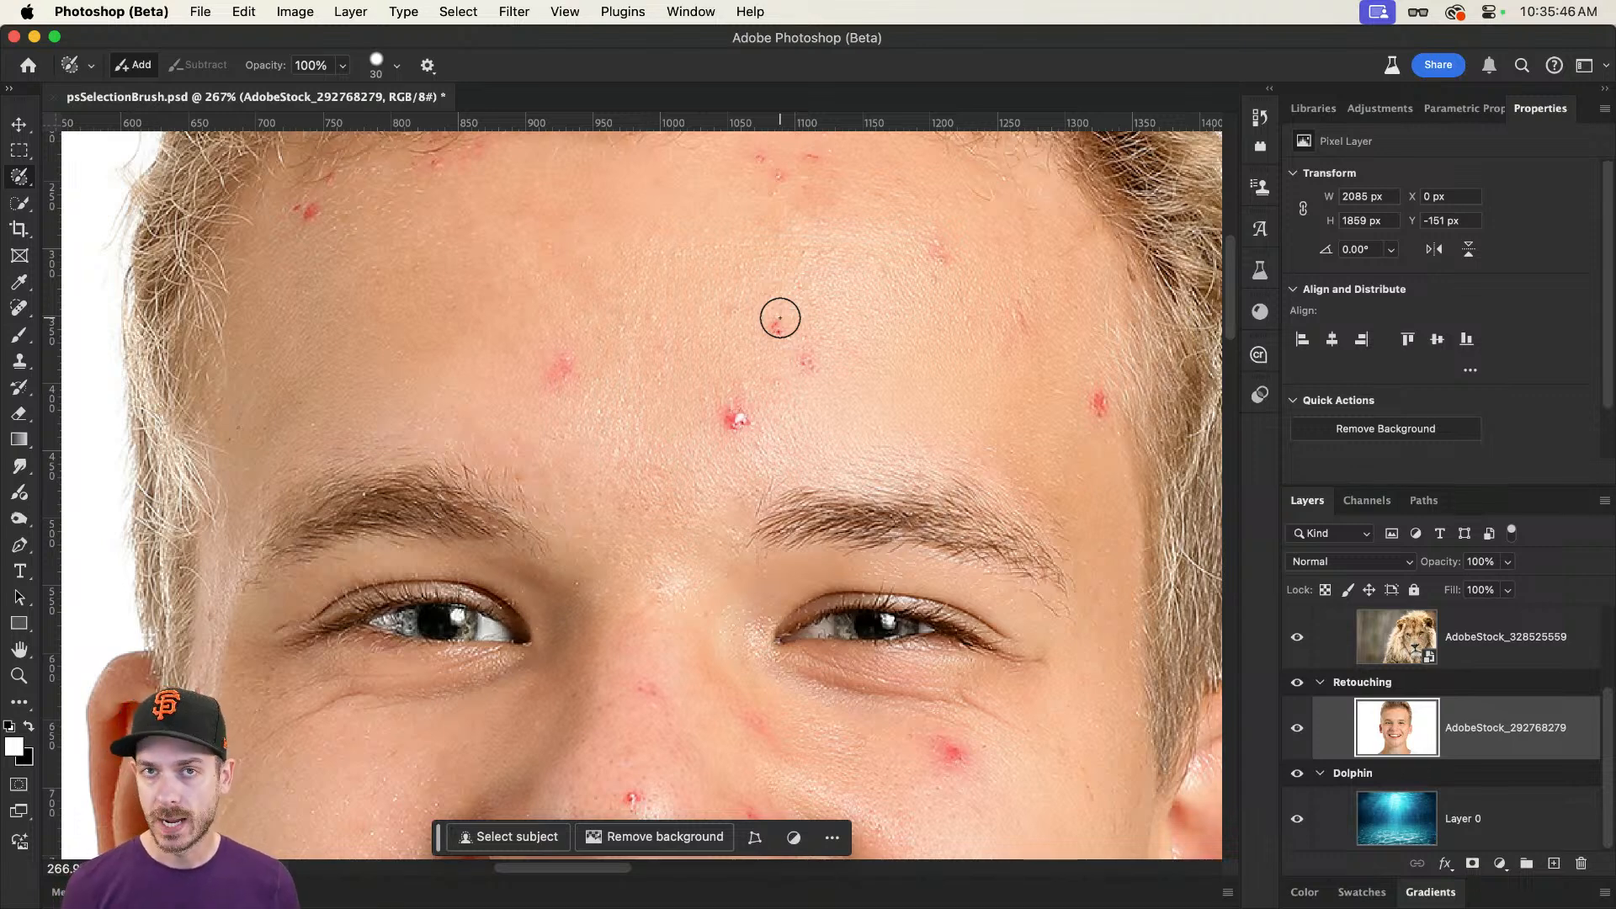
scroll(780, 318, right, 20)
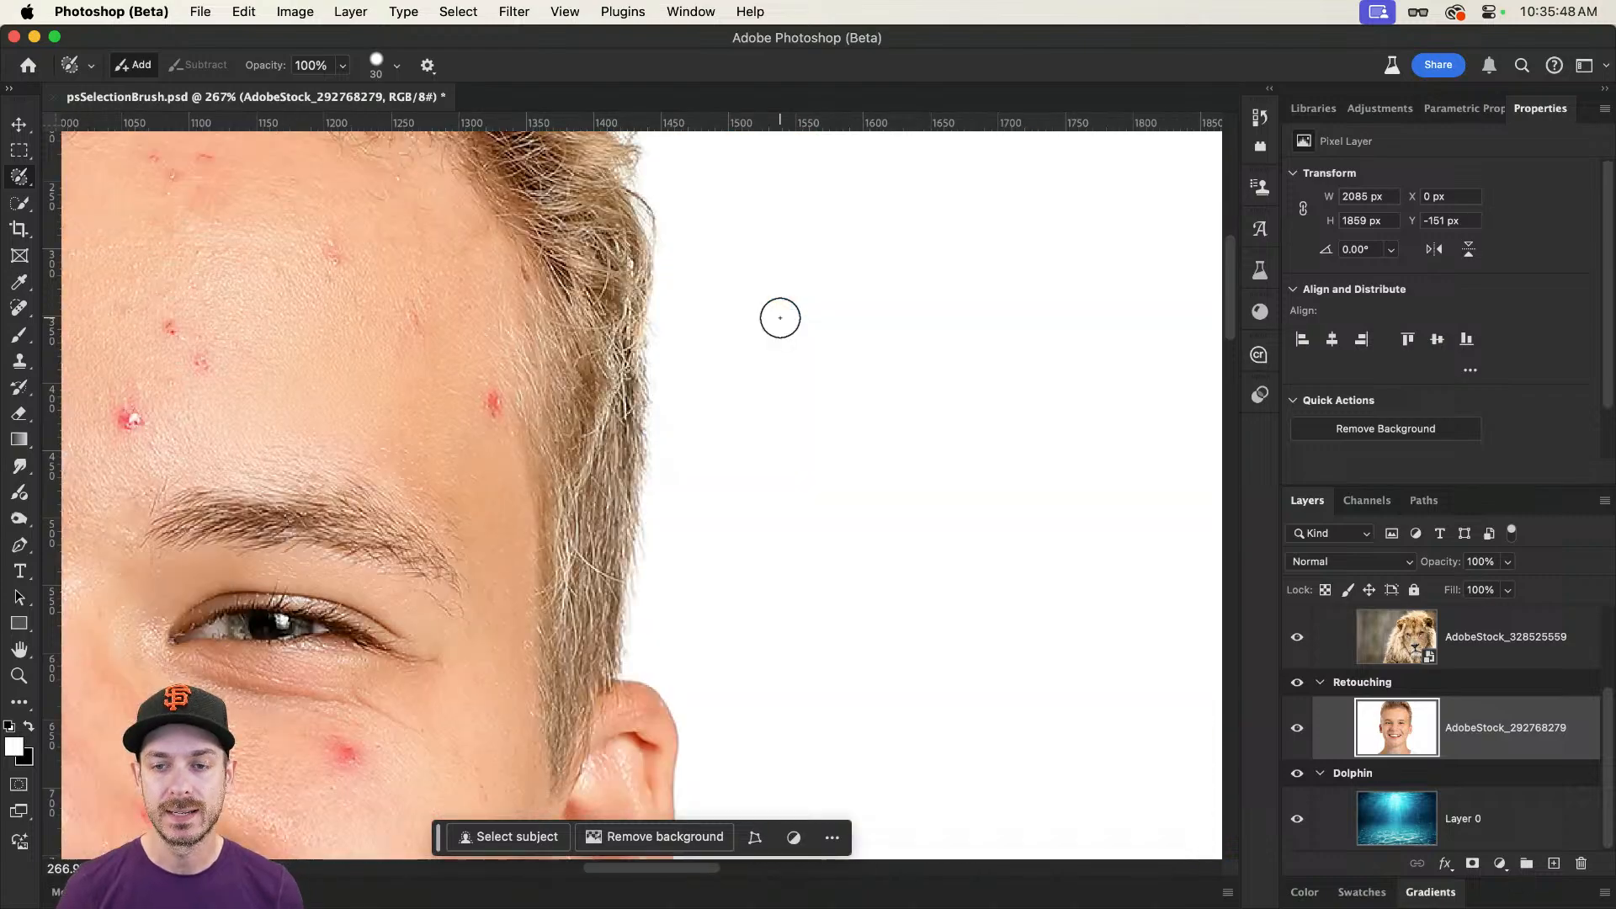
drag(762, 501, 652, 507)
drag(640, 547, 634, 378)
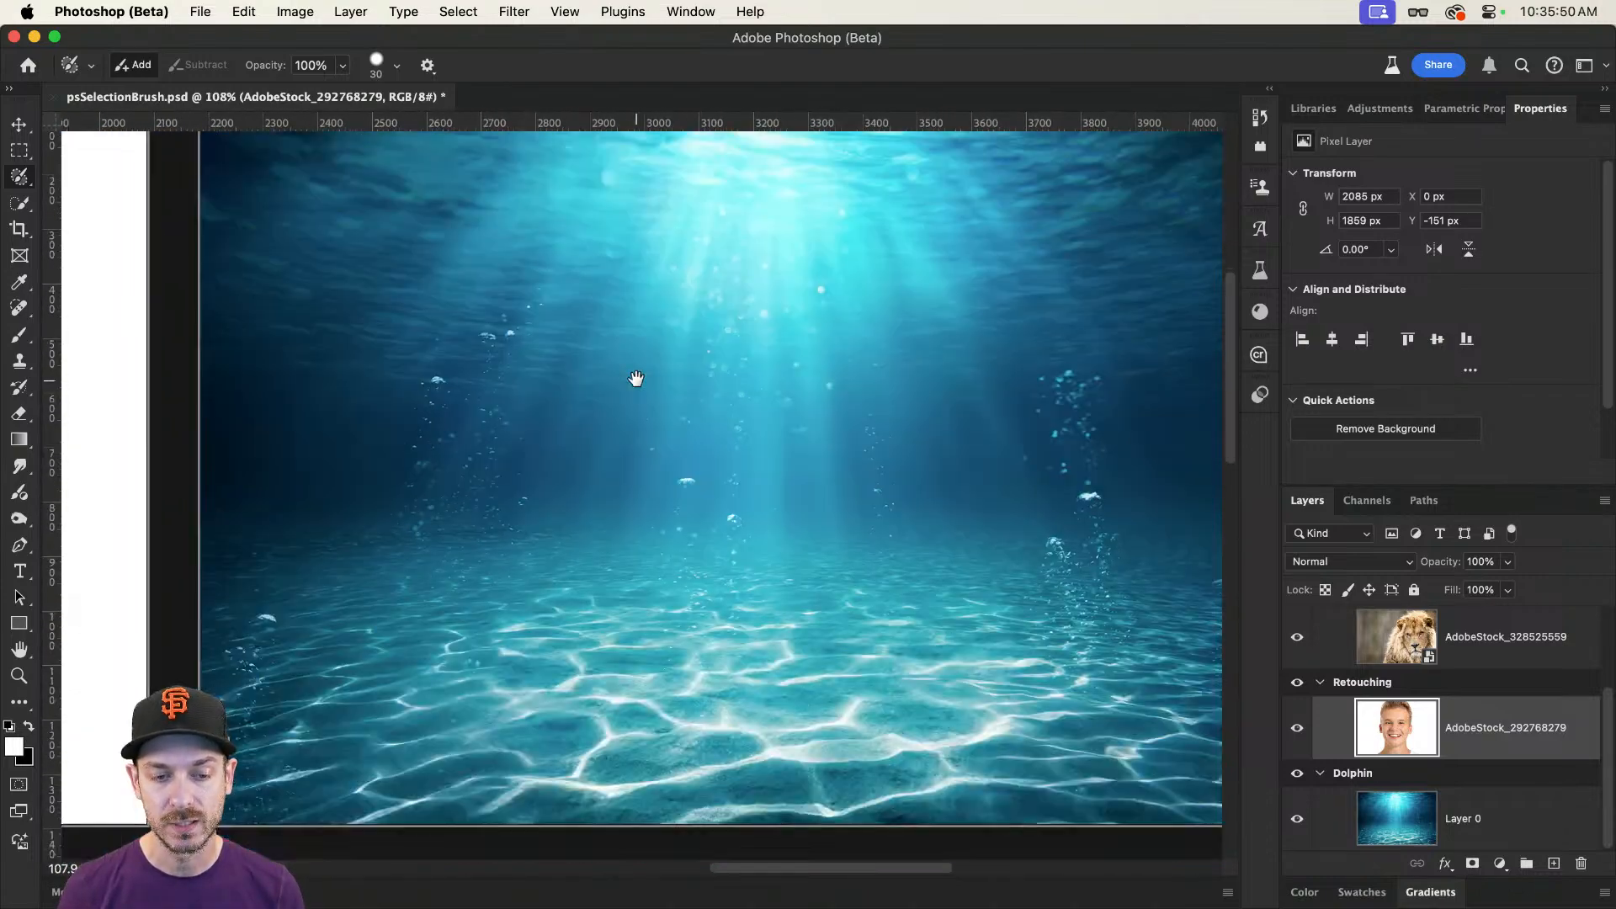
drag(653, 451, 968, 459)
drag(608, 439, 729, 437)
scroll(757, 220, up, 8)
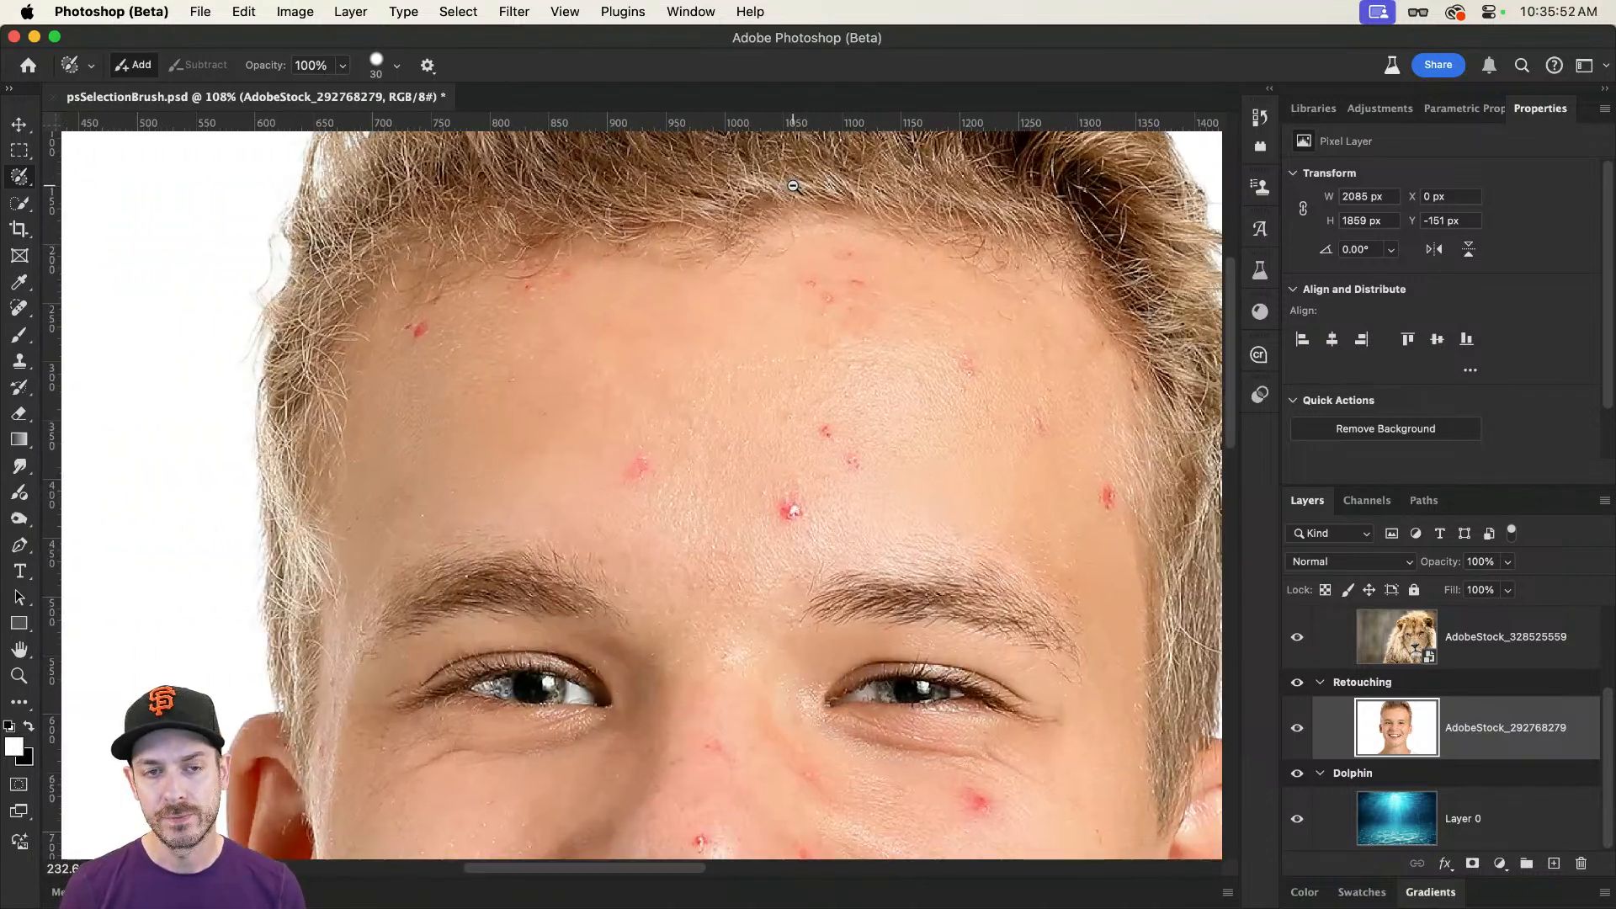
drag(791, 223, 748, 218)
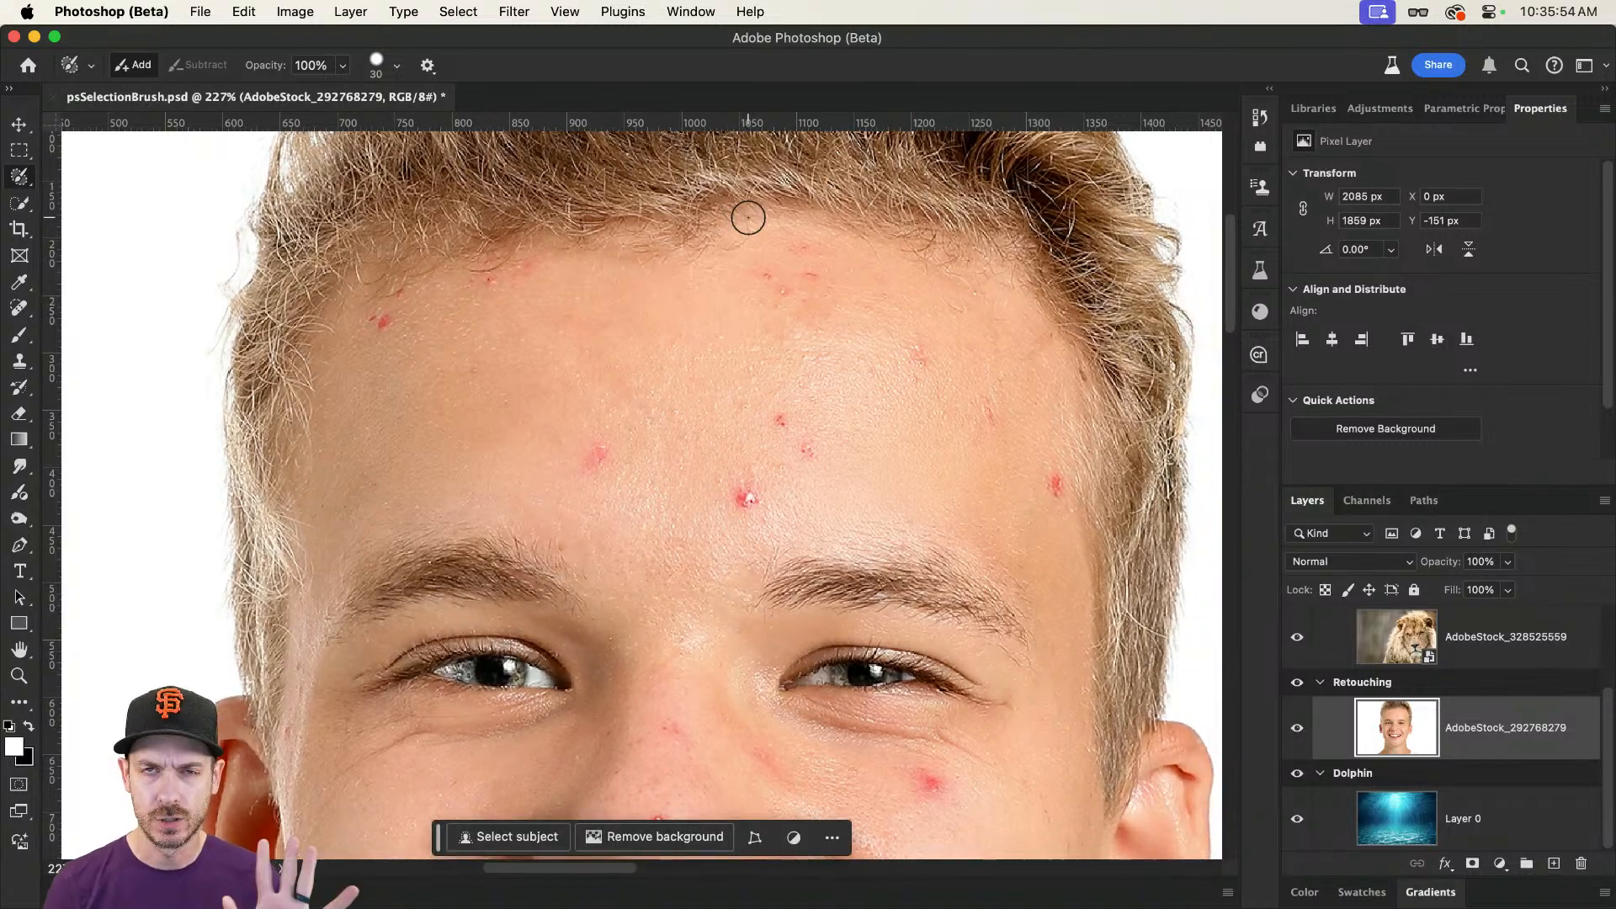
Step: Paint over the four central forehead blemishes with the Selection Brush tool to select them
right_click(20, 180)
click(83, 179)
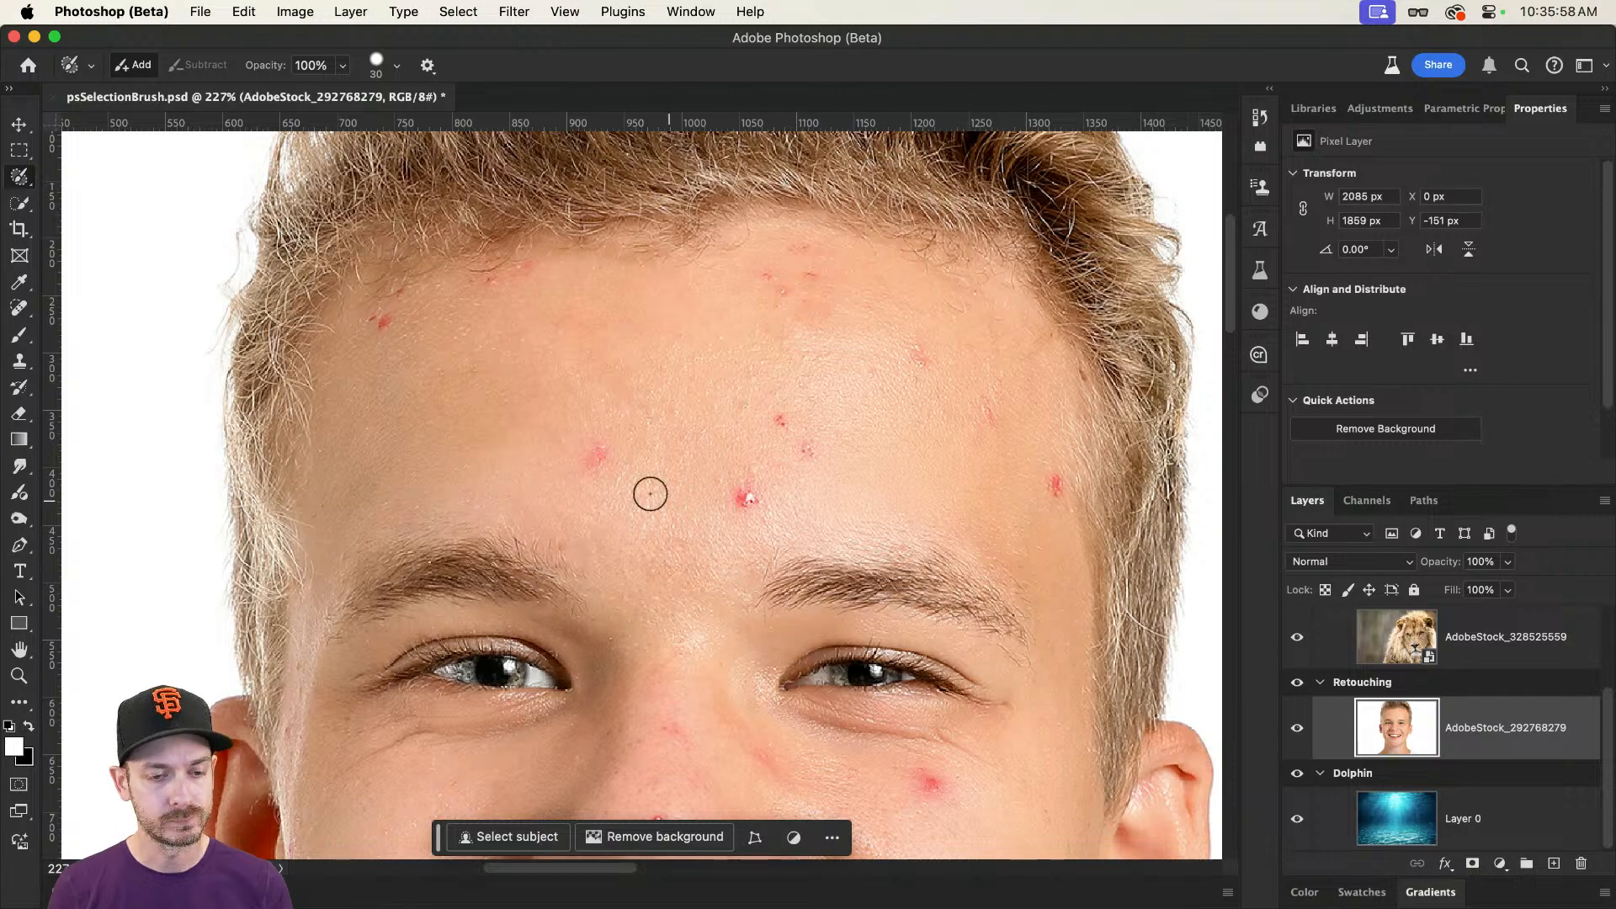
scroll(649, 491, up, 4)
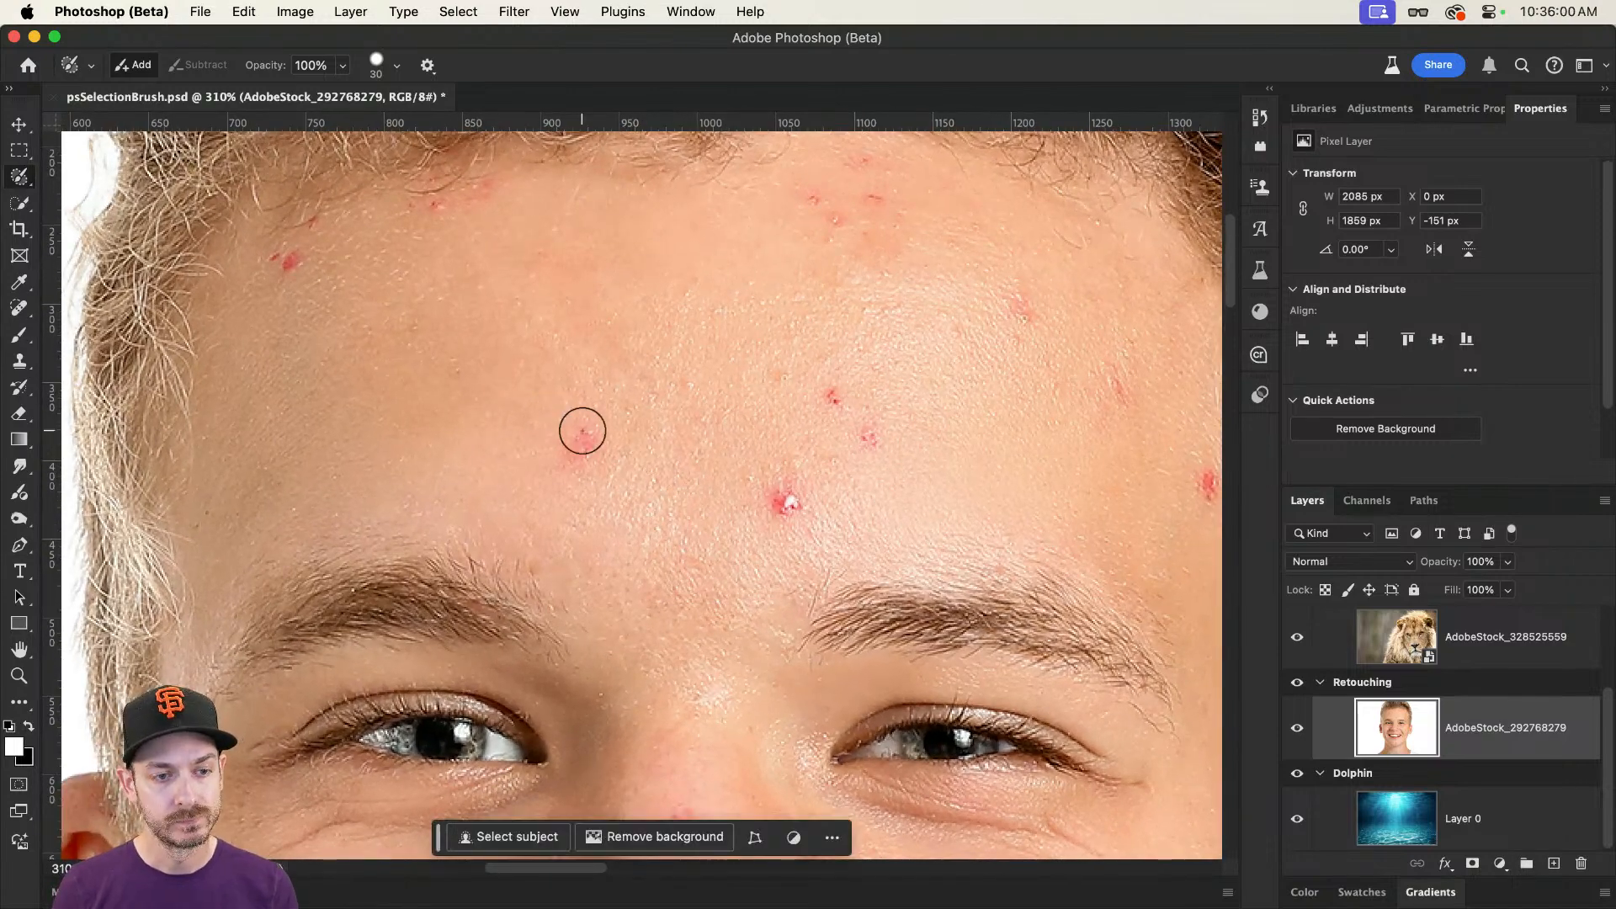
mouse_move(577, 433)
mouse_down()
mouse_move(566, 440)
mouse_move(594, 435)
mouse_up()
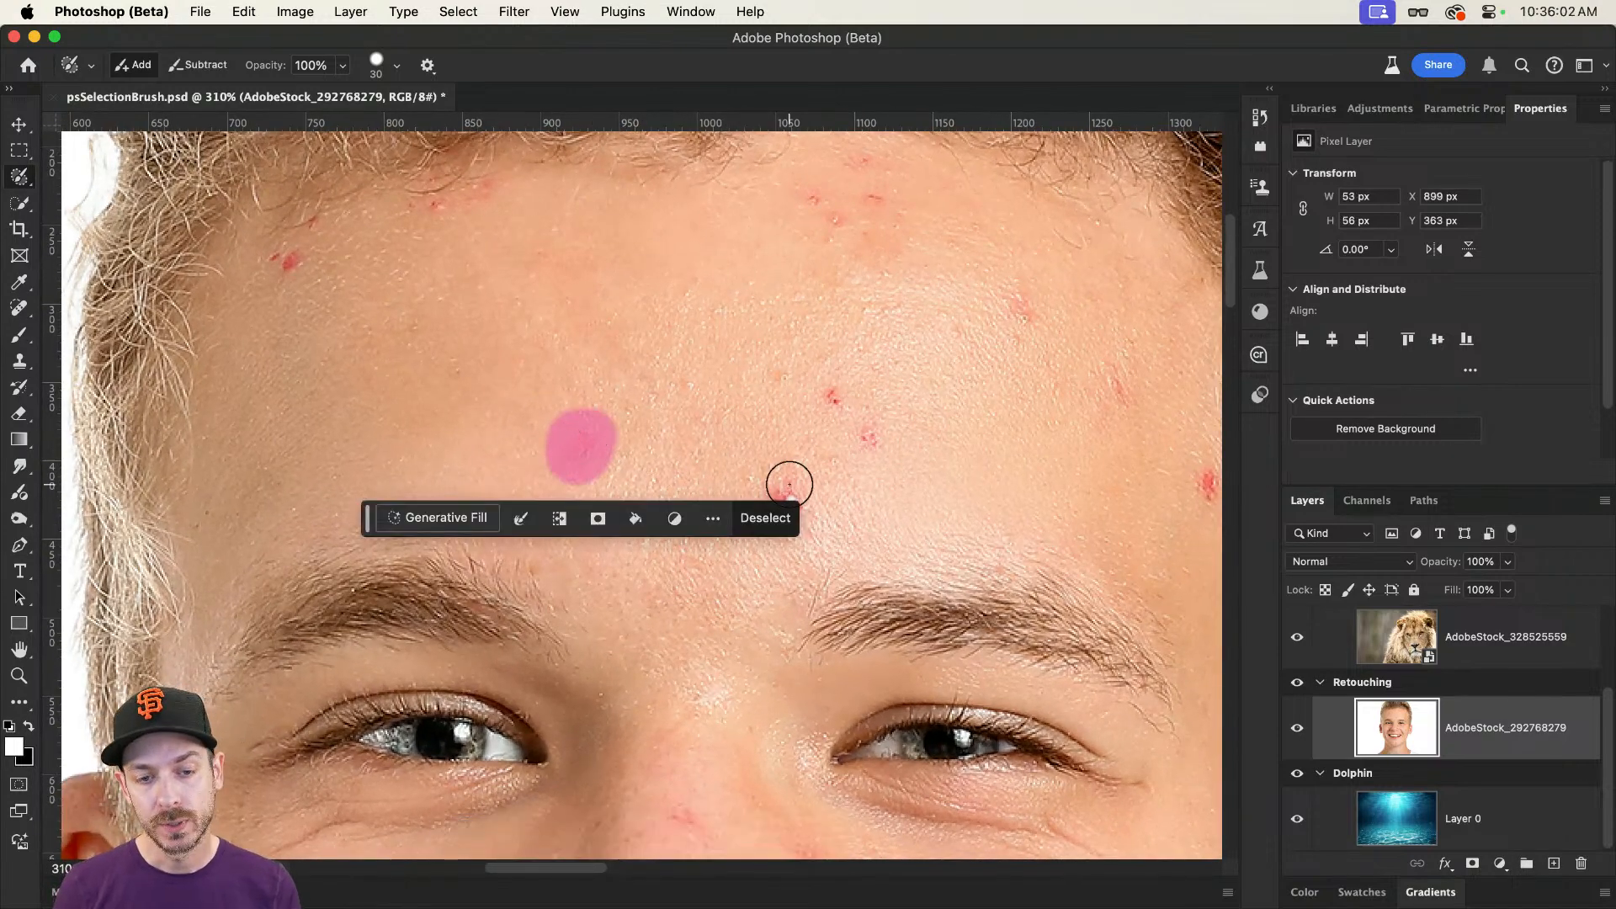
drag(768, 490, 807, 457)
mouse_move(830, 394)
mouse_down()
mouse_move(858, 433)
mouse_move(885, 433)
mouse_up()
scroll(886, 434, right, 5)
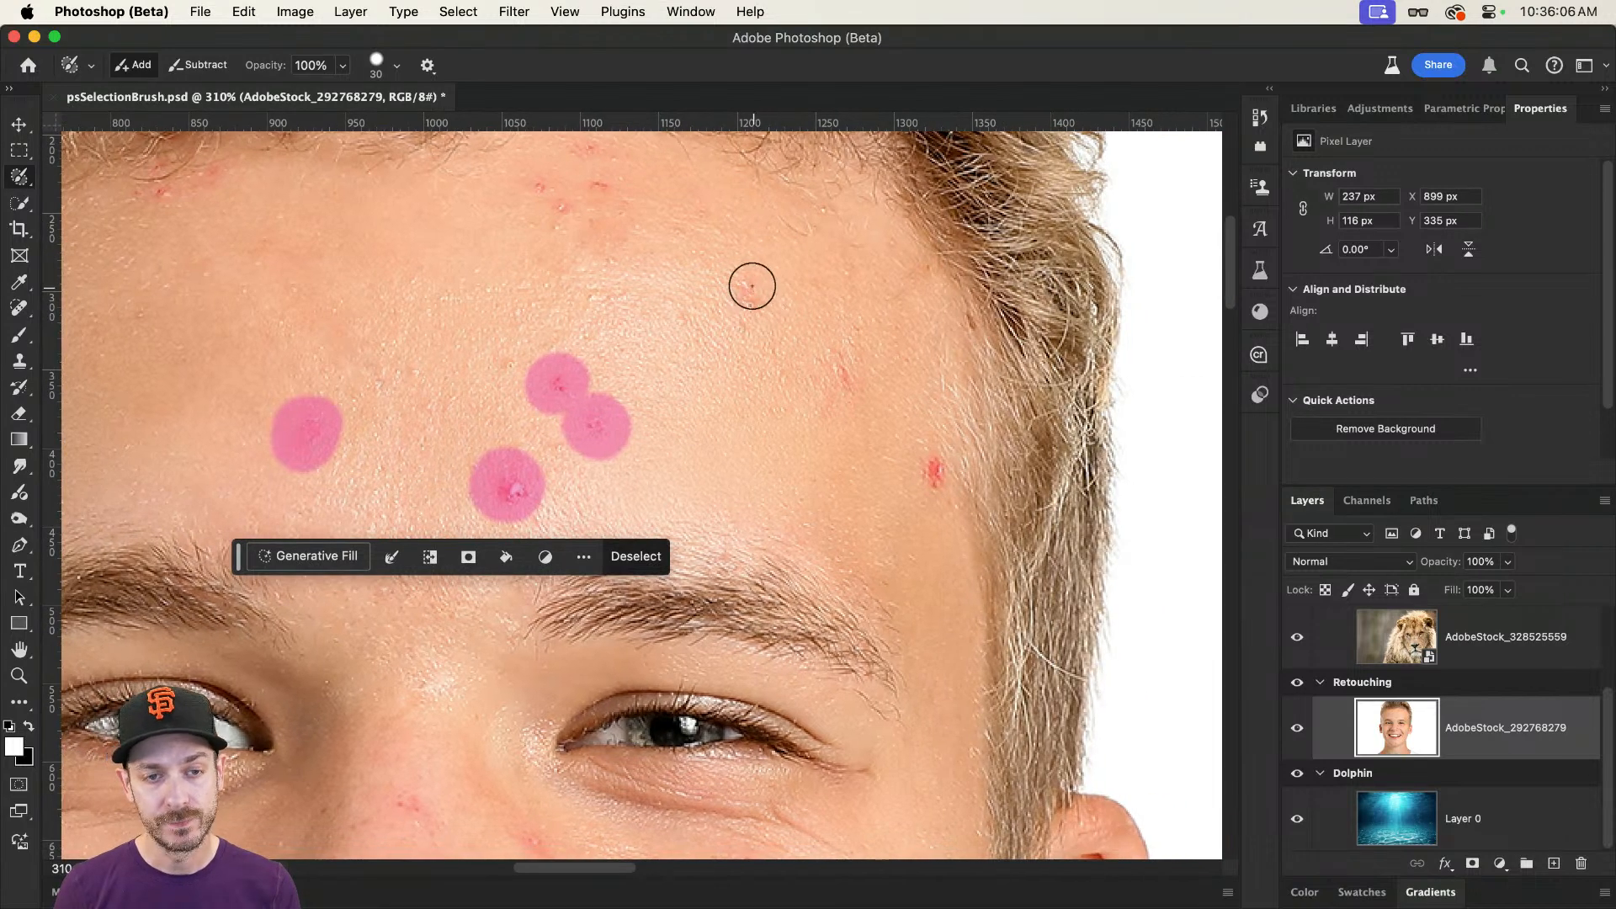
Step: Add the two blemishes on the forehead's right-hand side and the cluster below the central hairline to the brushed selection
drag(749, 281, 740, 305)
drag(924, 464, 934, 462)
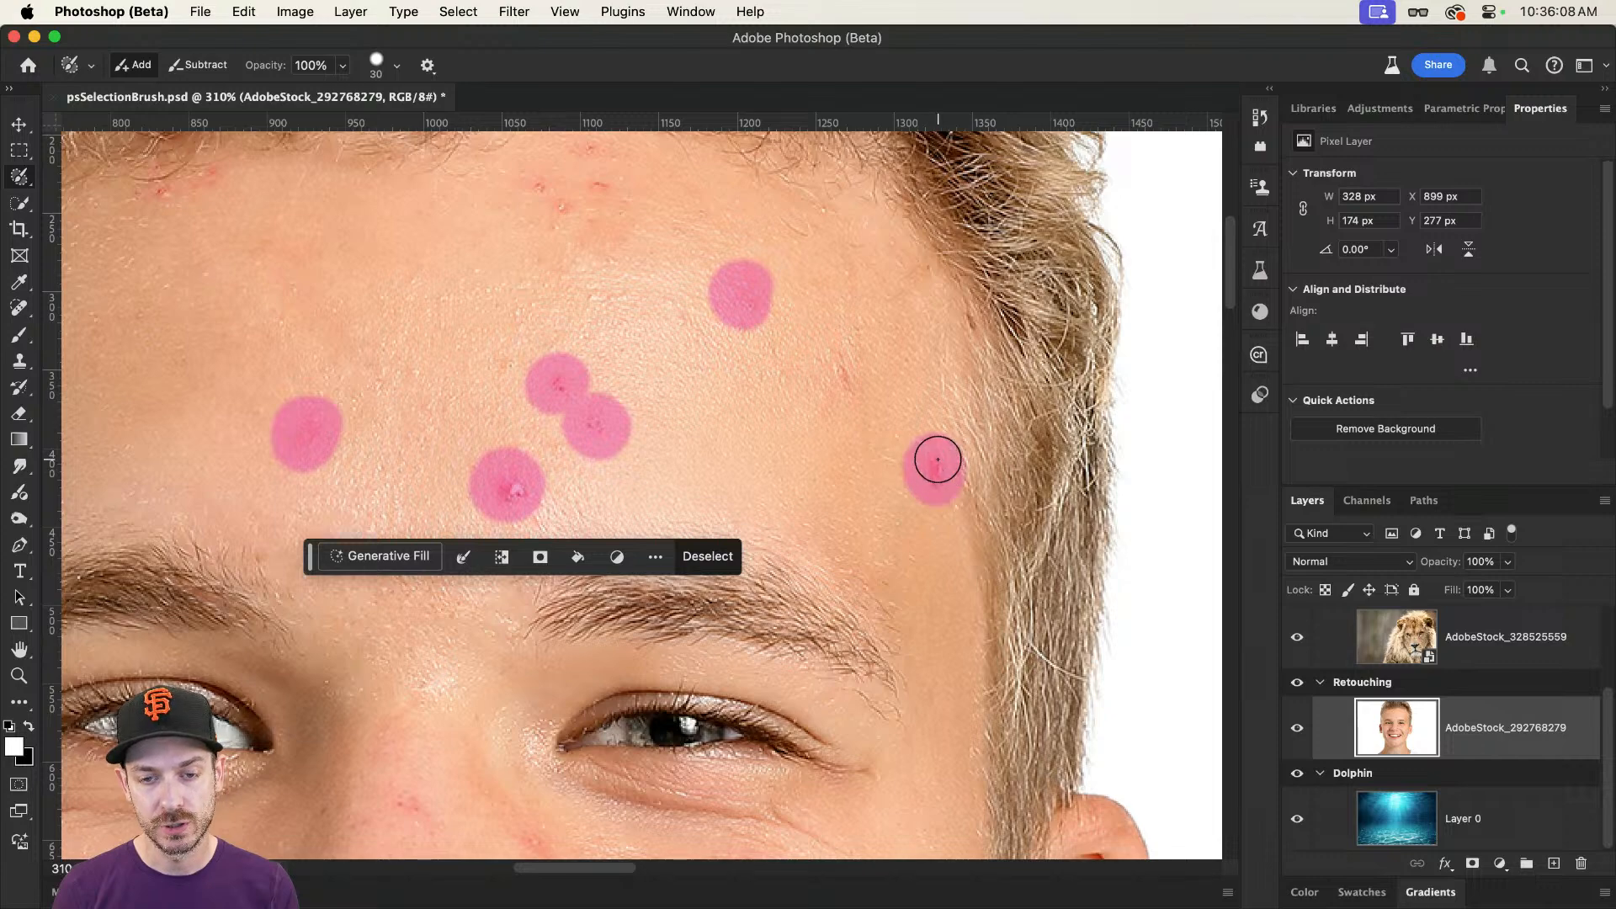
scroll(681, 375, left, 3)
scroll(682, 375, up, 2)
mouse_move(701, 250)
mouse_down()
mouse_move(653, 256)
mouse_move(656, 278)
mouse_up()
Step: Add the two blemish groups along the left-hand hairline to the brushed selection
scroll(671, 311, left, 5)
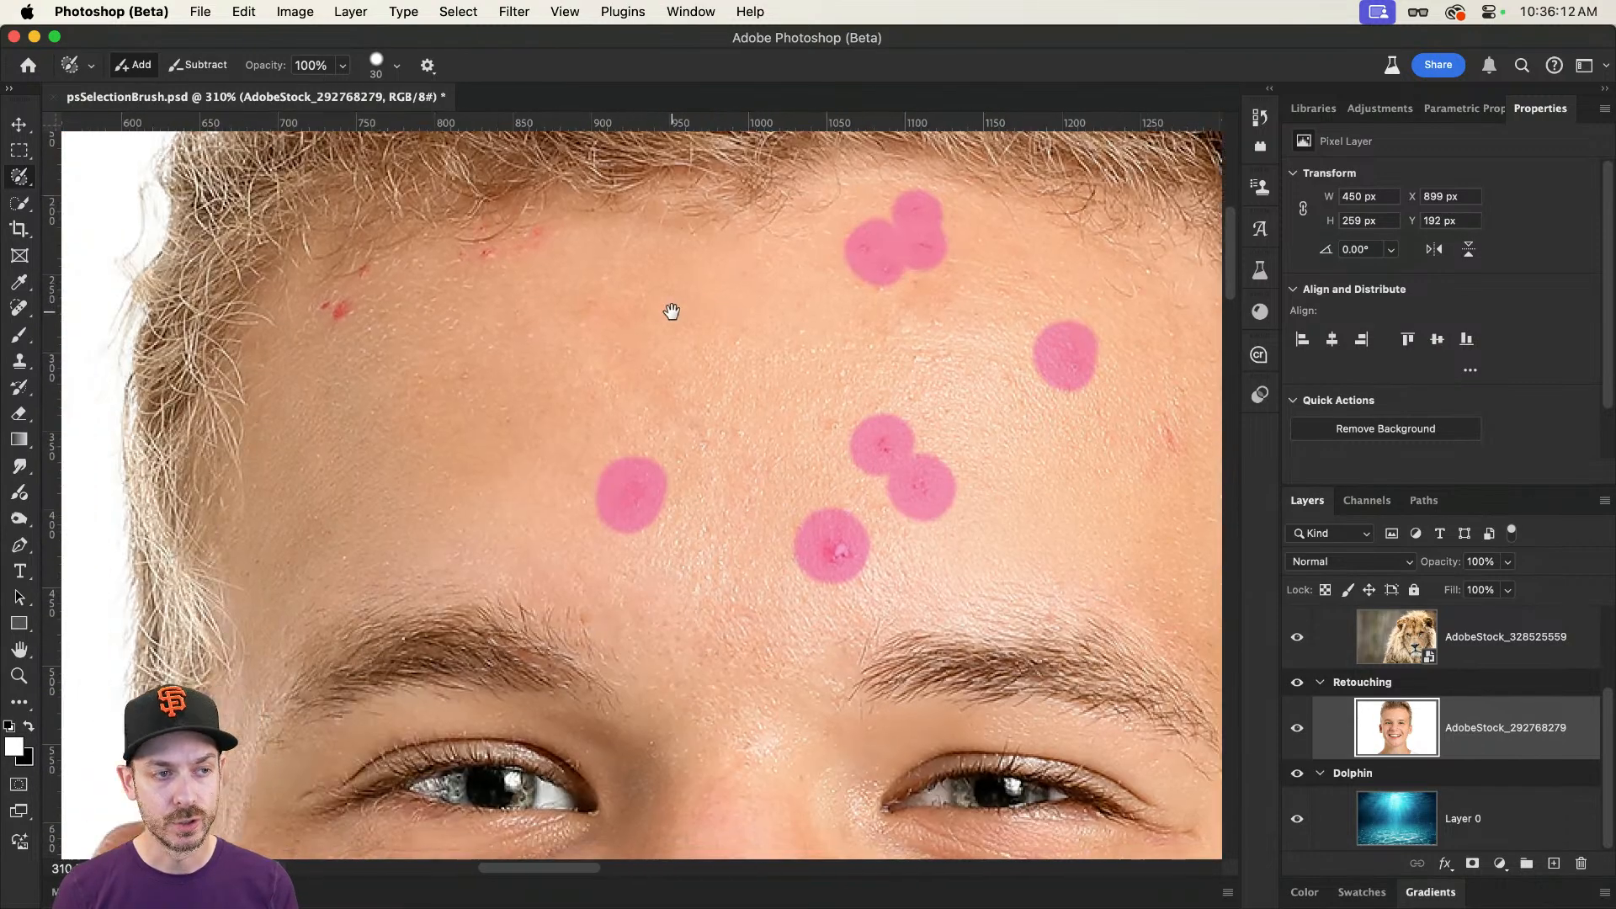
drag(598, 224, 520, 247)
mouse_move(421, 252)
mouse_down()
mouse_move(383, 278)
mouse_move(390, 295)
mouse_up()
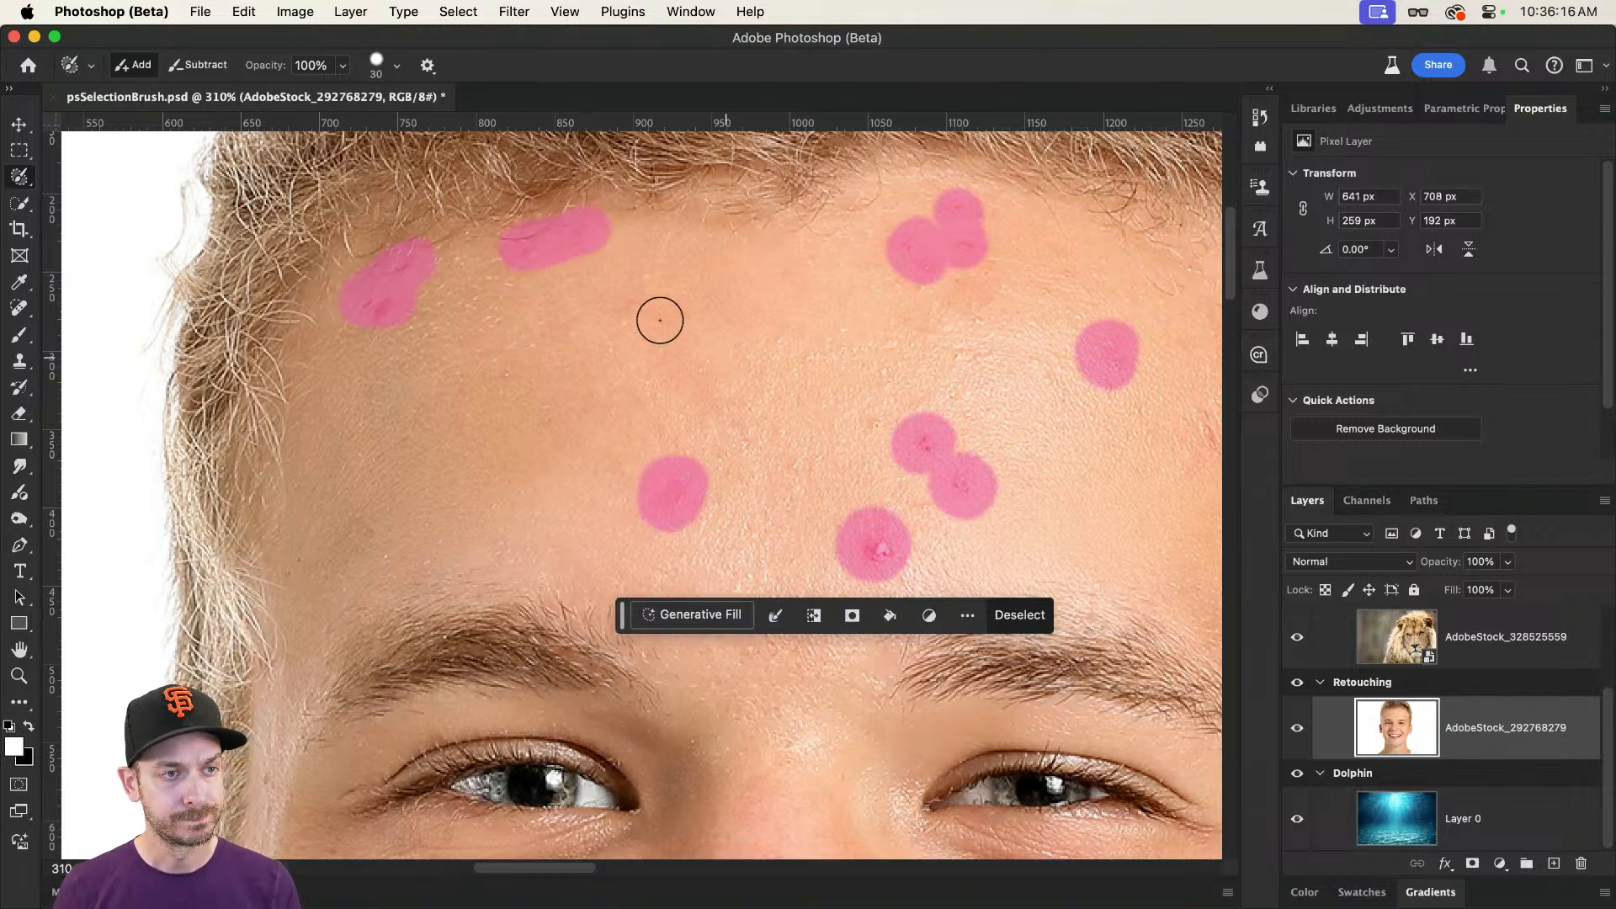
Step: Try Indigo and Seafoam as the Selection Brush overlay colour
click(428, 65)
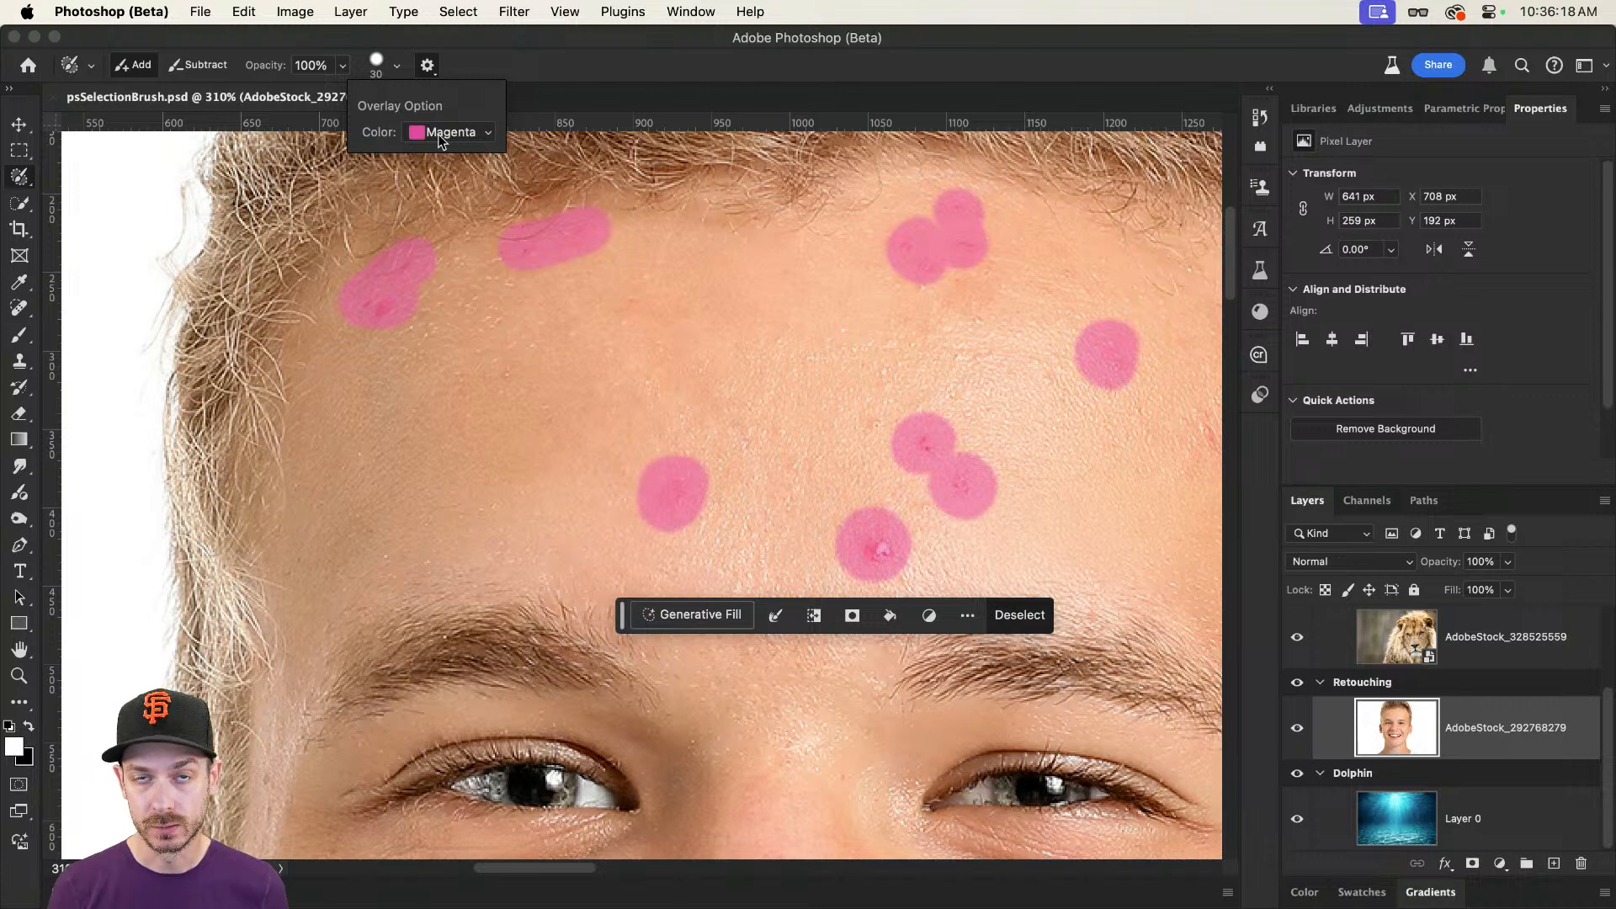
click(438, 134)
click(452, 162)
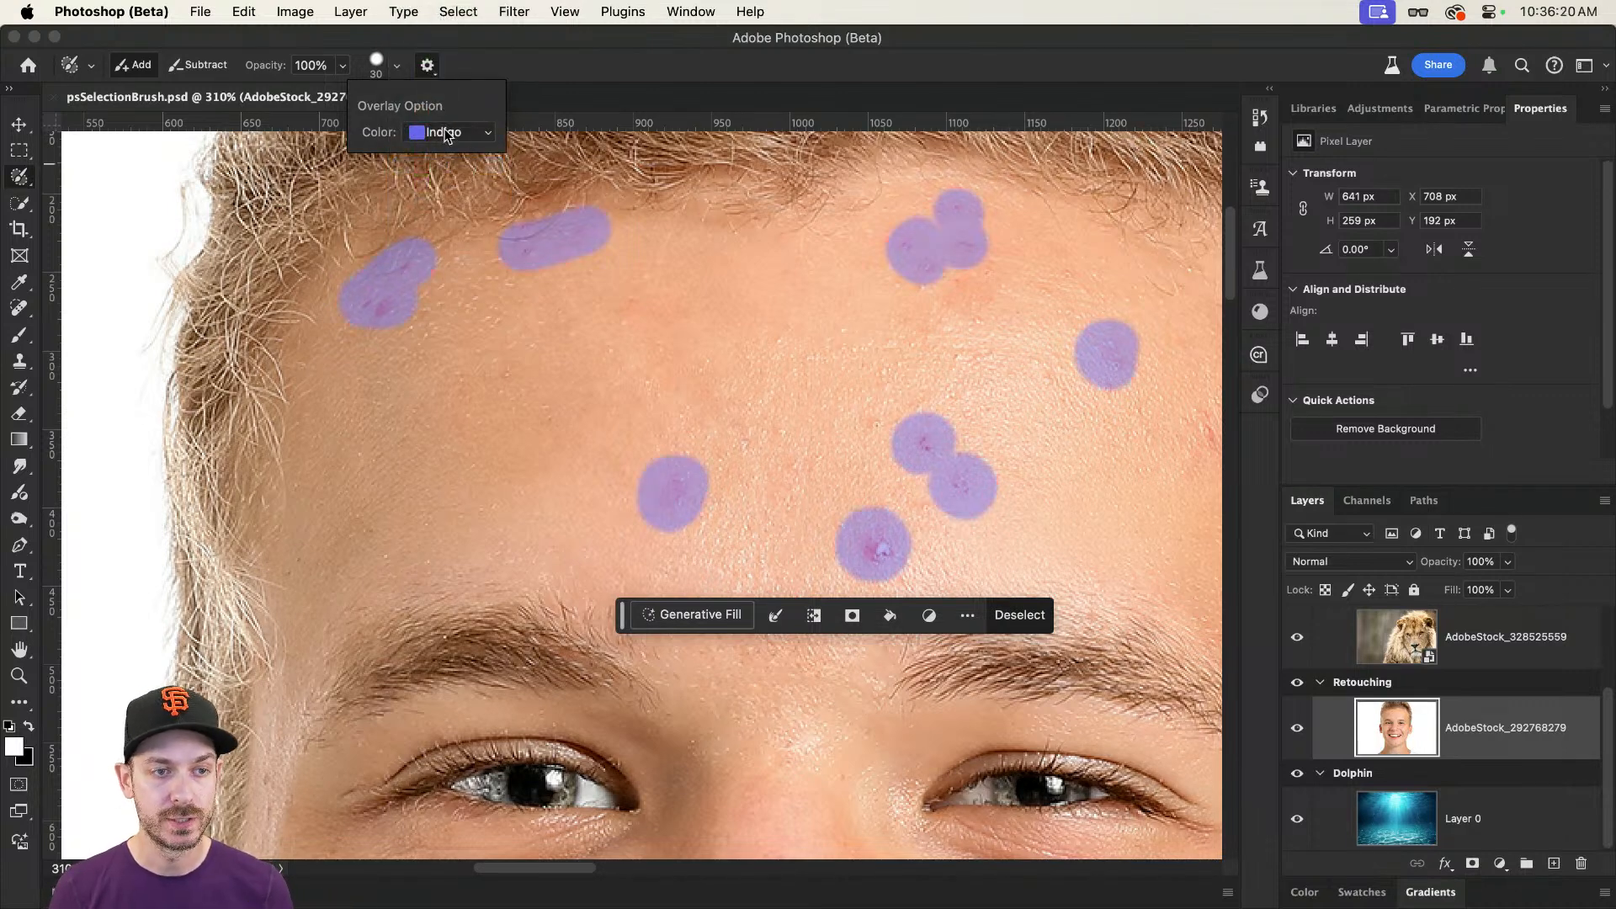
click(446, 135)
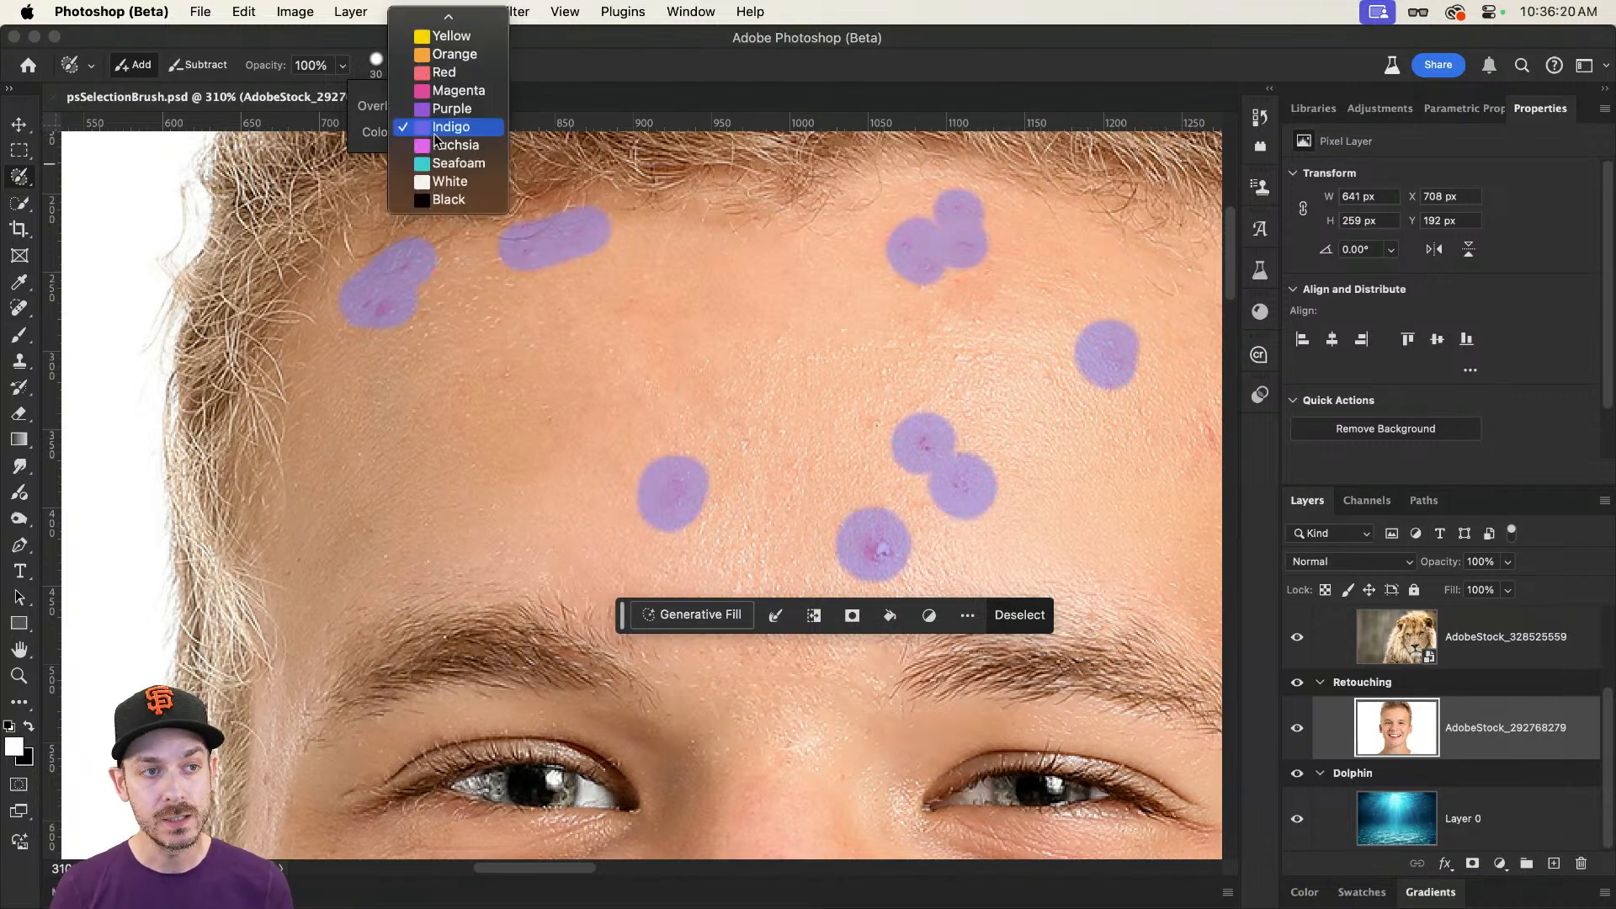
click(476, 165)
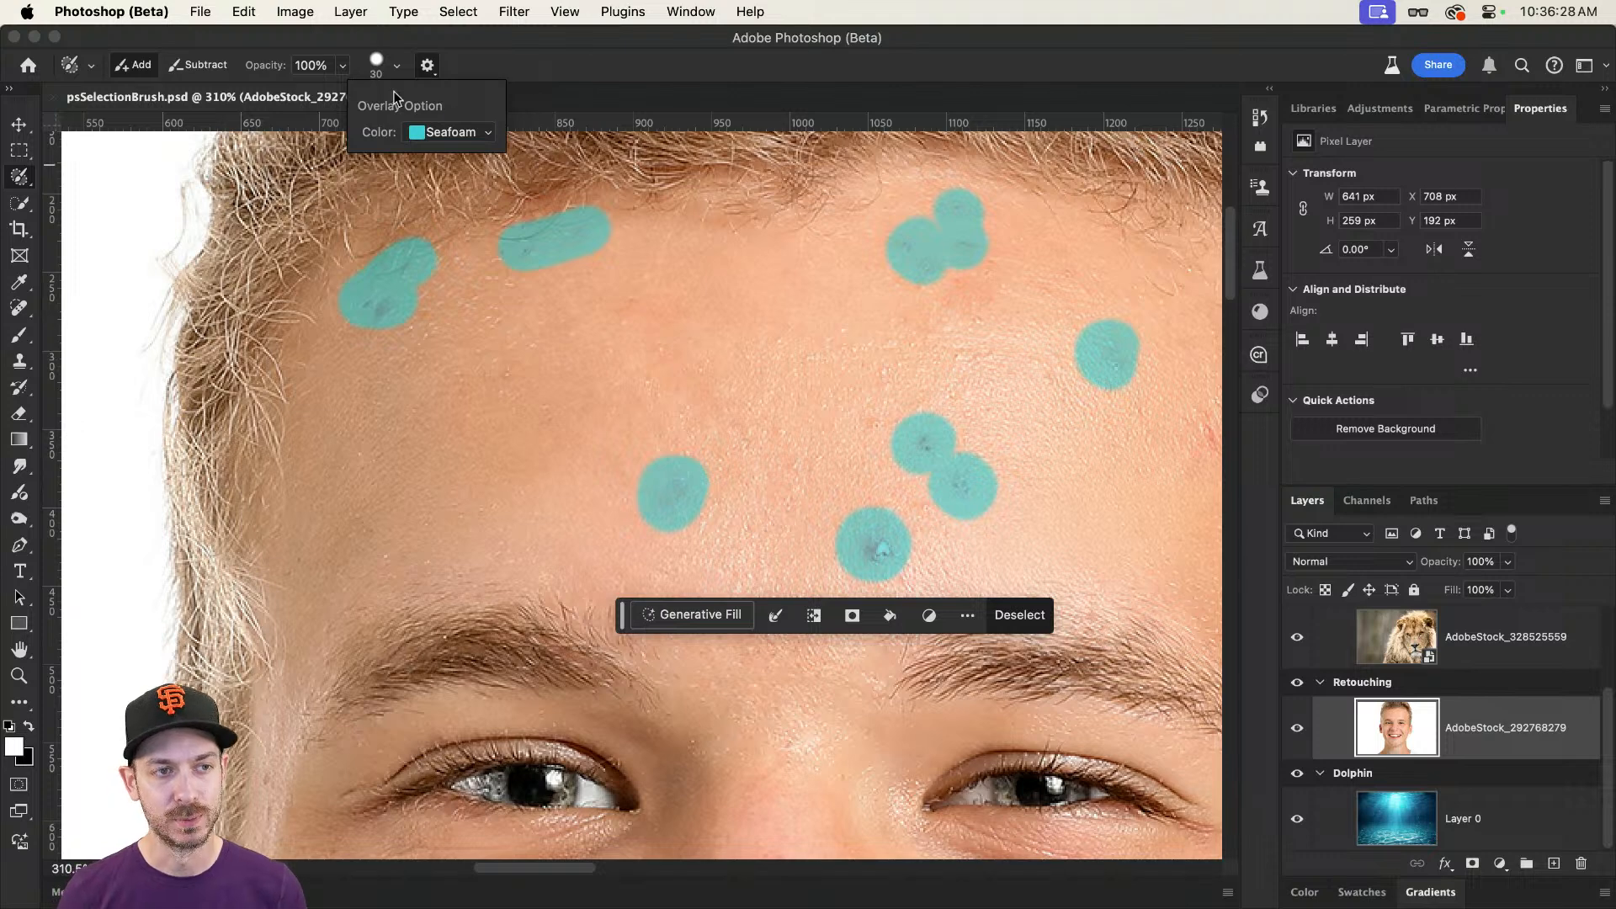
click(512, 53)
Step: Set the Selection Brush hardness to 4% and paint a soft selection spot on the chin below the mouth
click(394, 66)
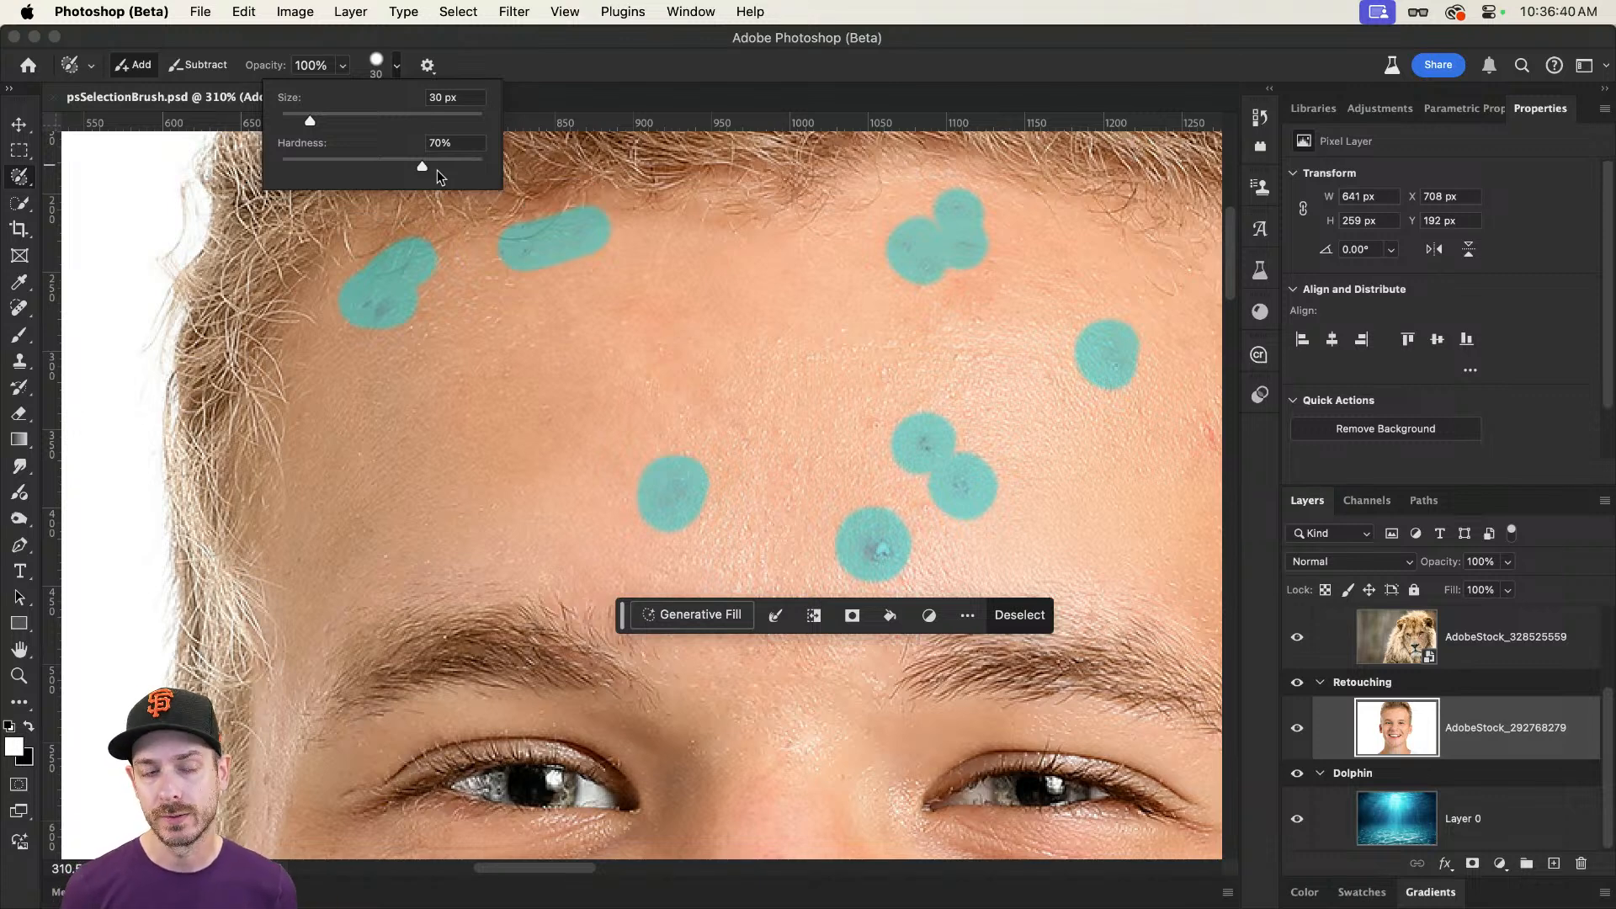
drag(362, 170, 290, 171)
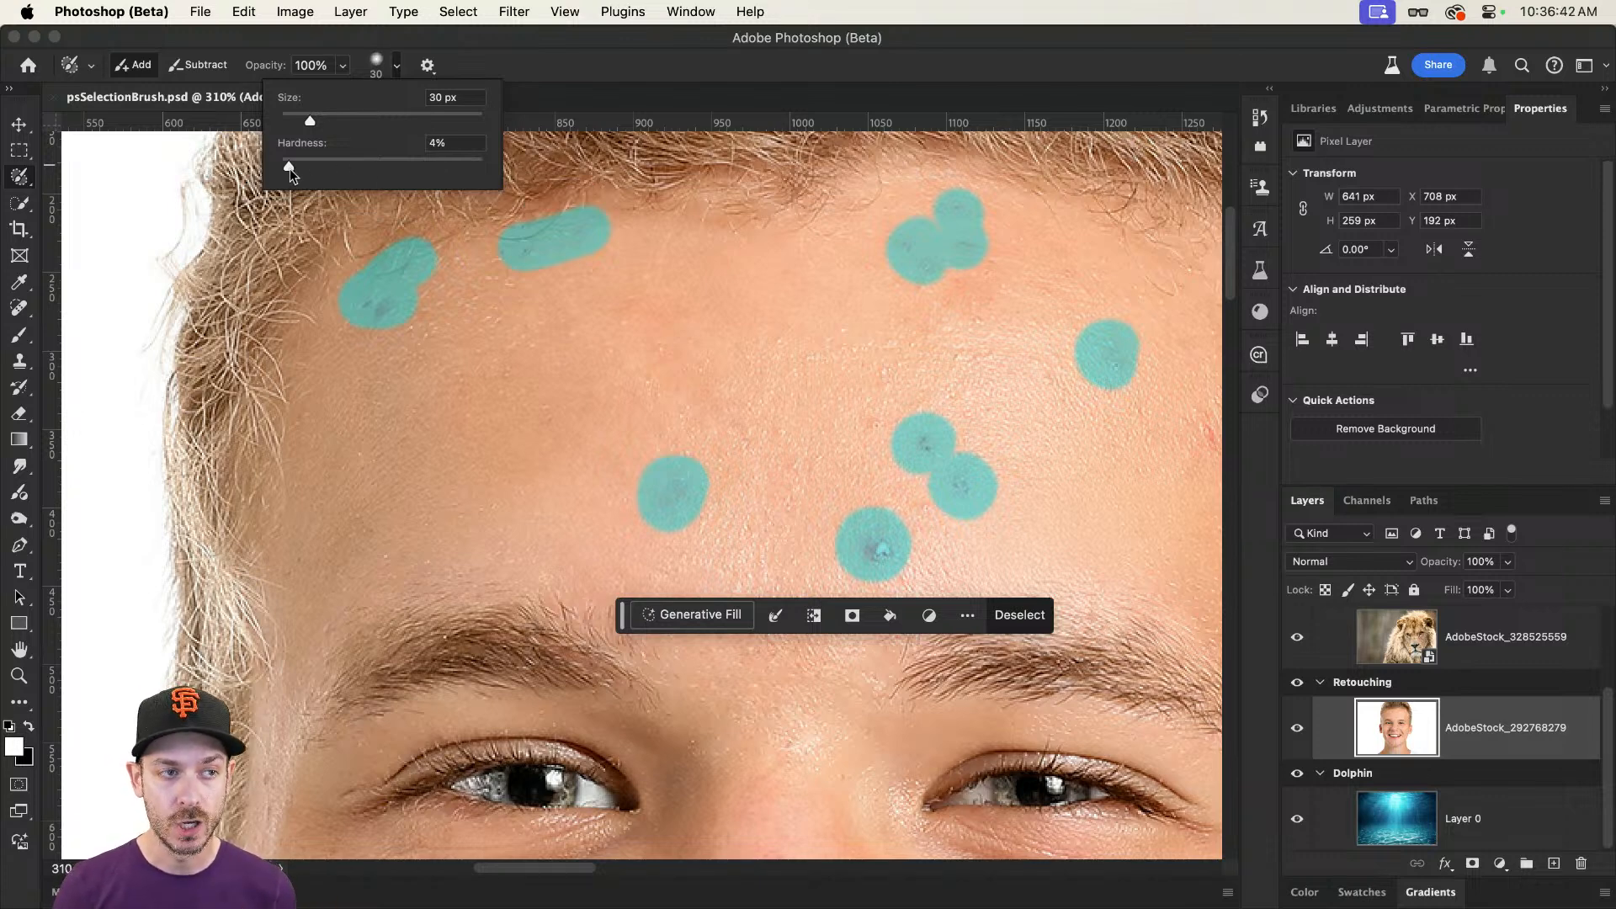
scroll(584, 287, down, 15)
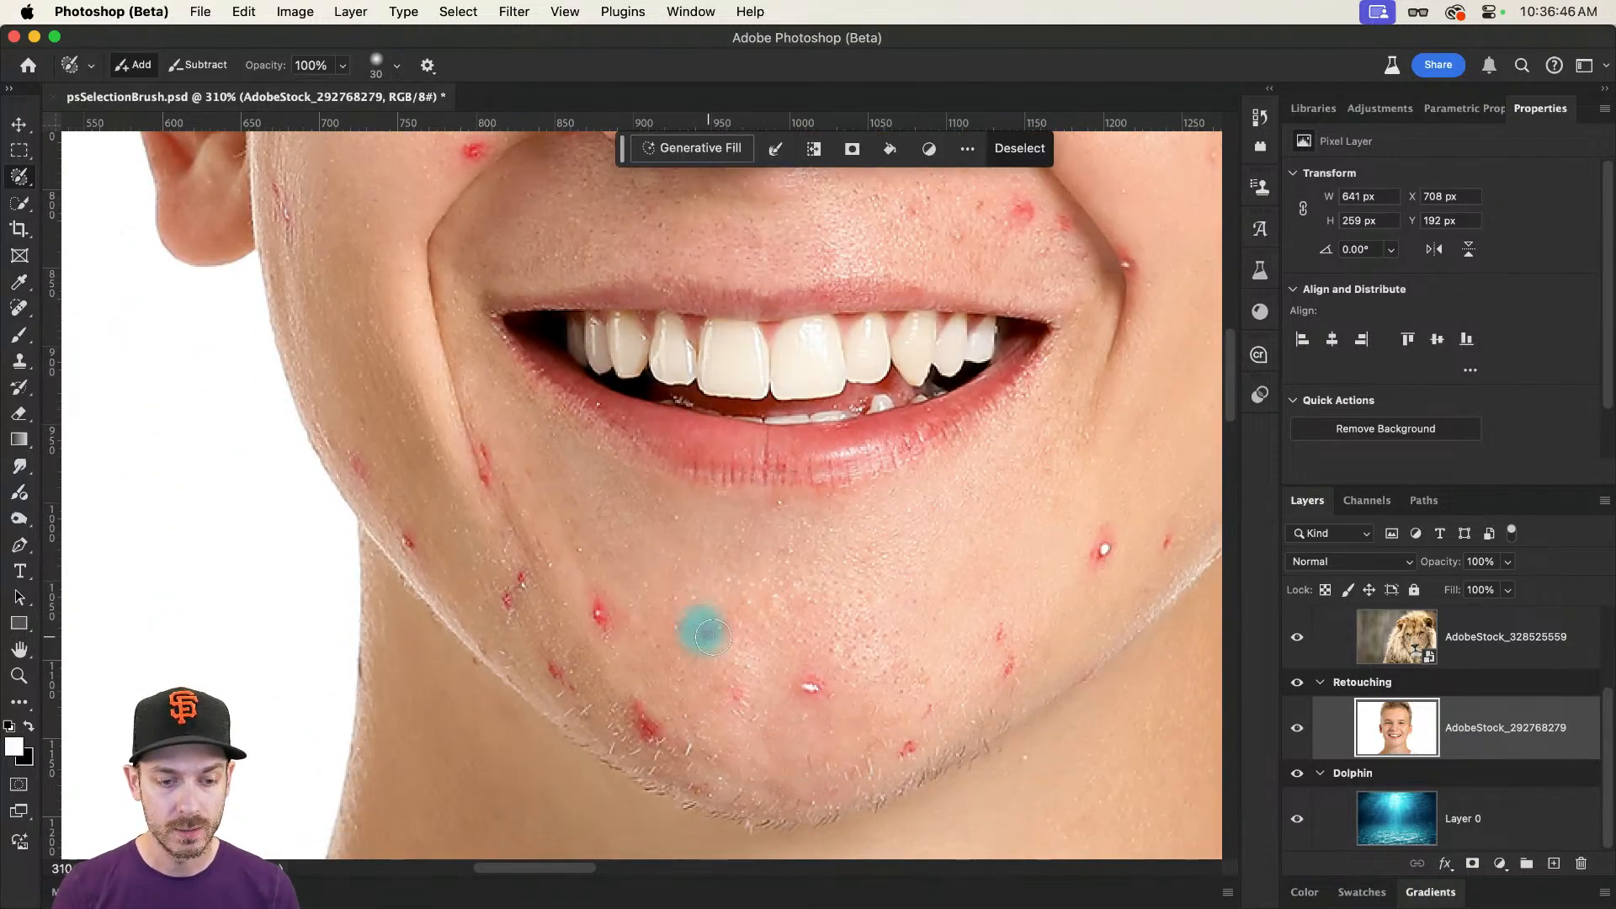
scroll(703, 635, up, 5)
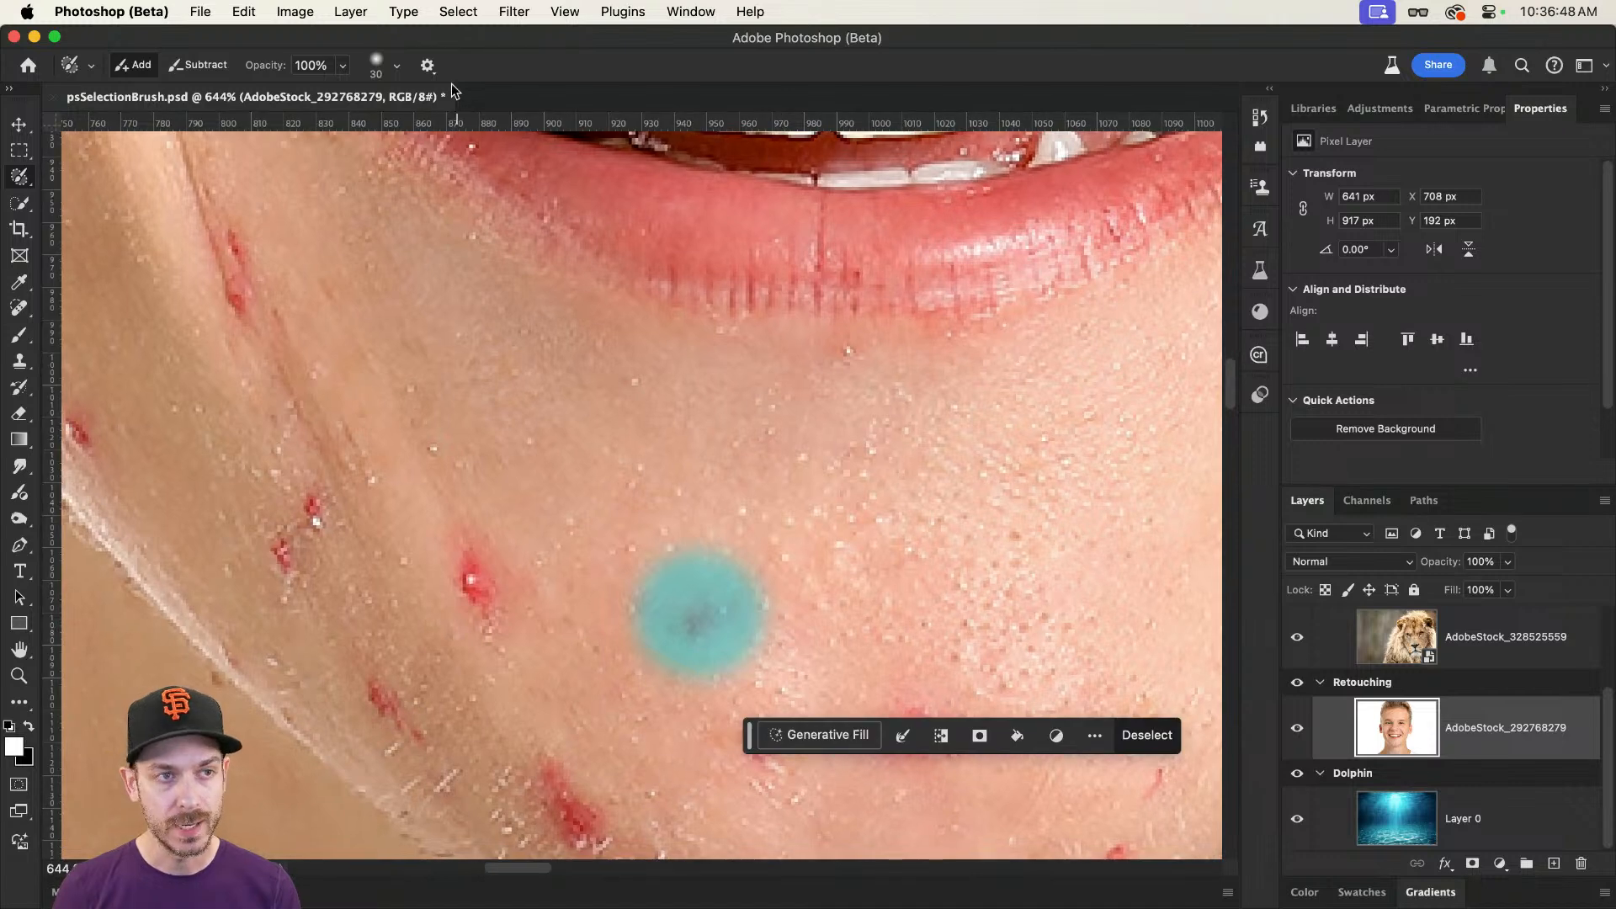
Step: Try Blue and Magenta as the selection overlay colour and settle on Yellow
click(425, 65)
click(449, 131)
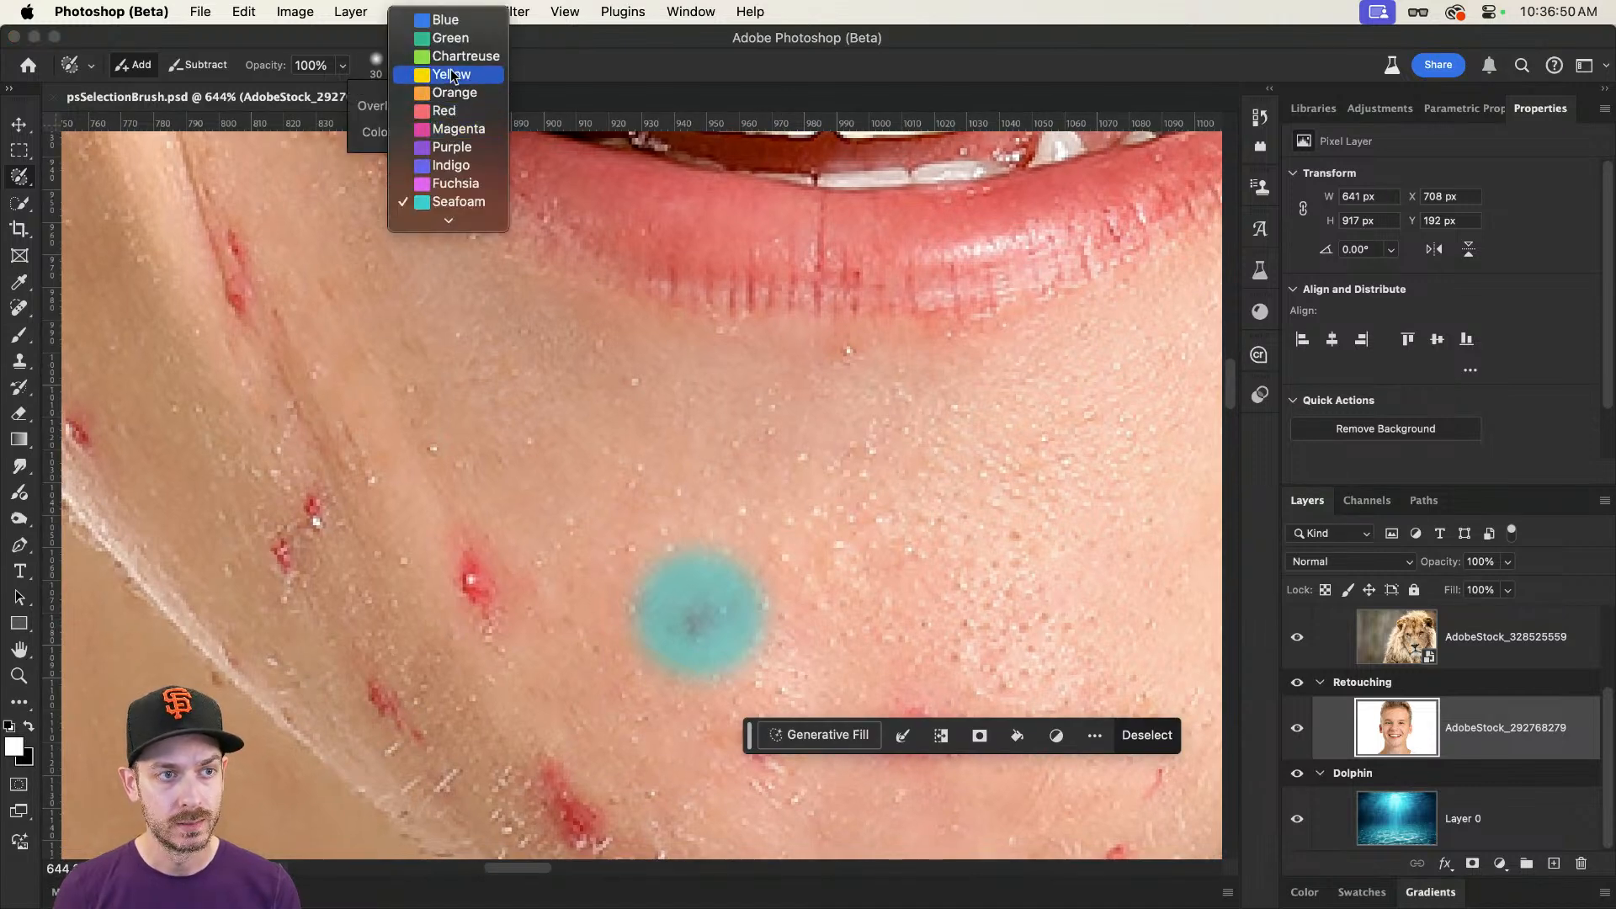
click(452, 25)
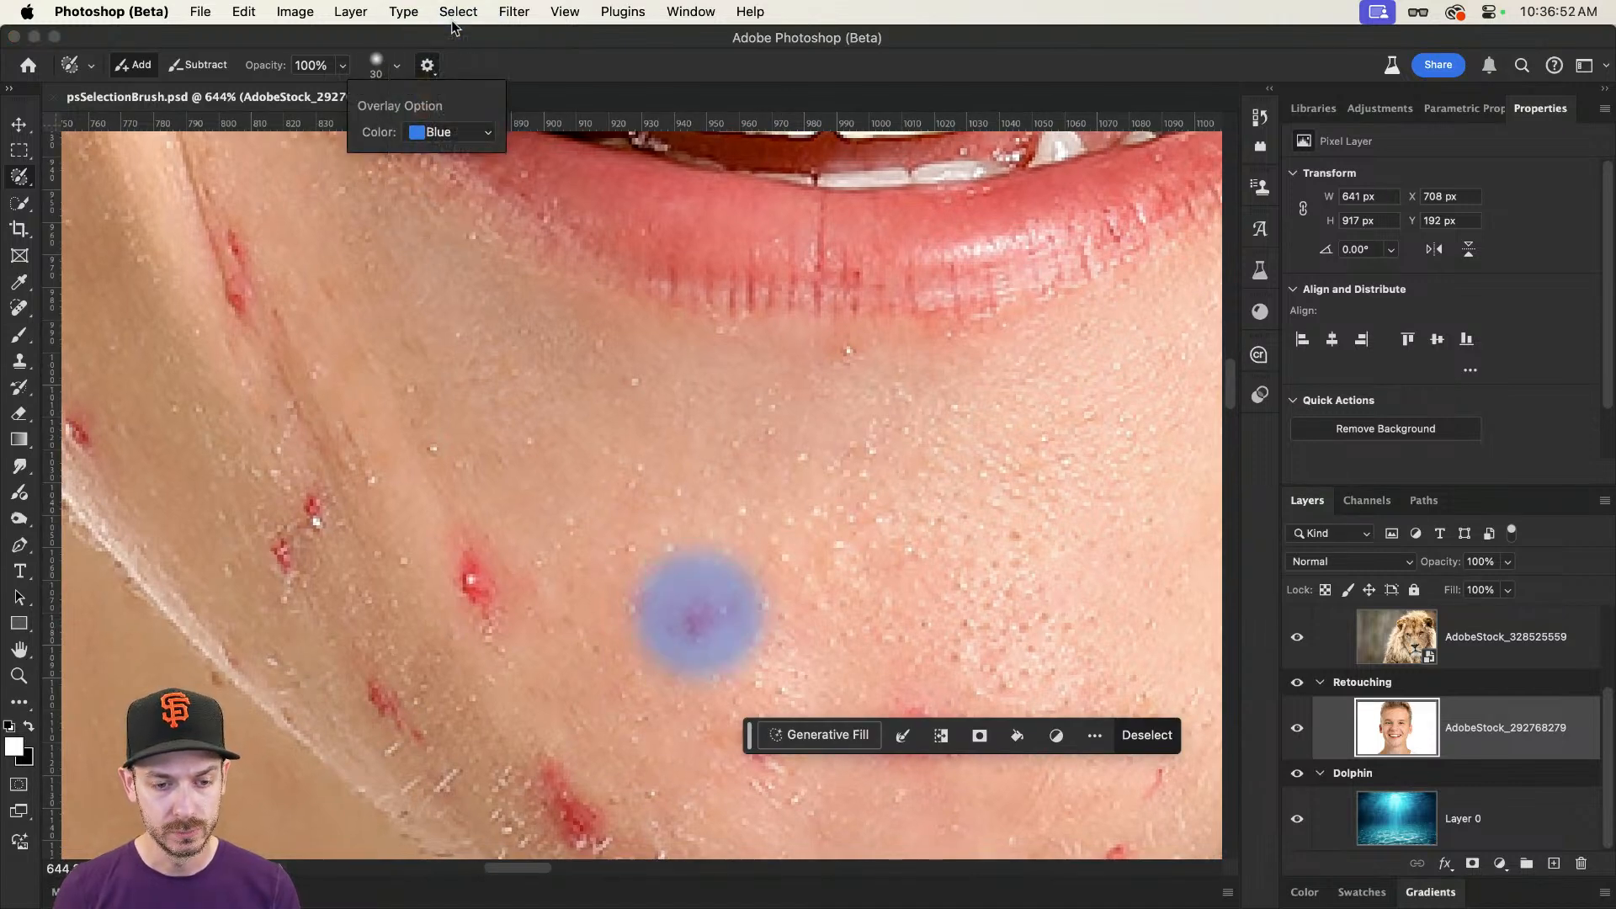
click(448, 131)
click(459, 236)
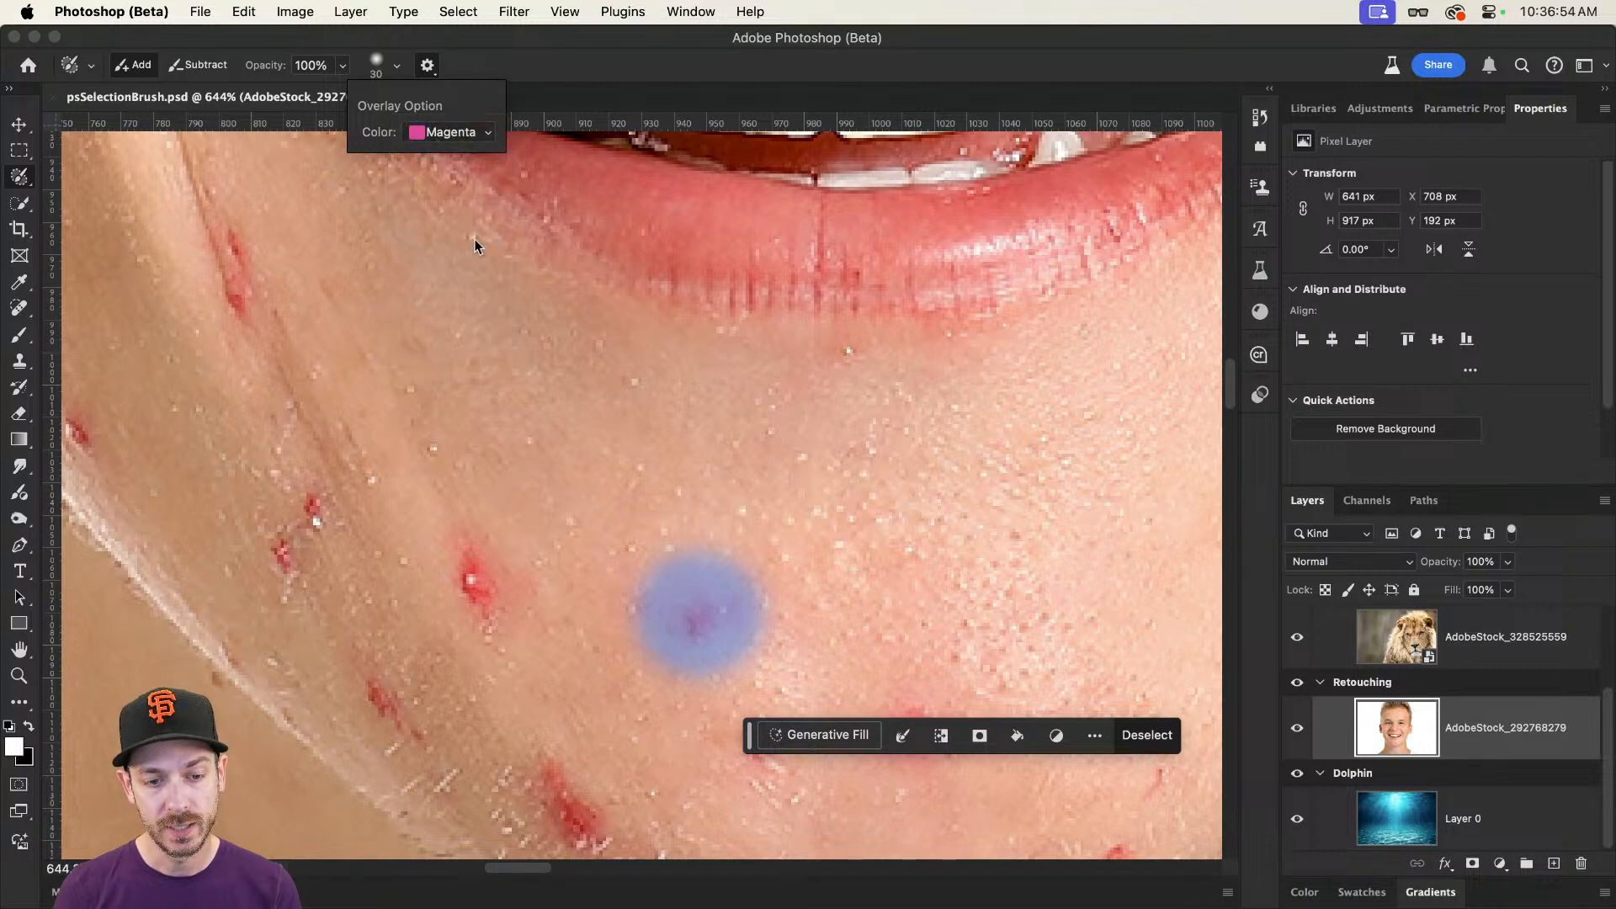
click(449, 131)
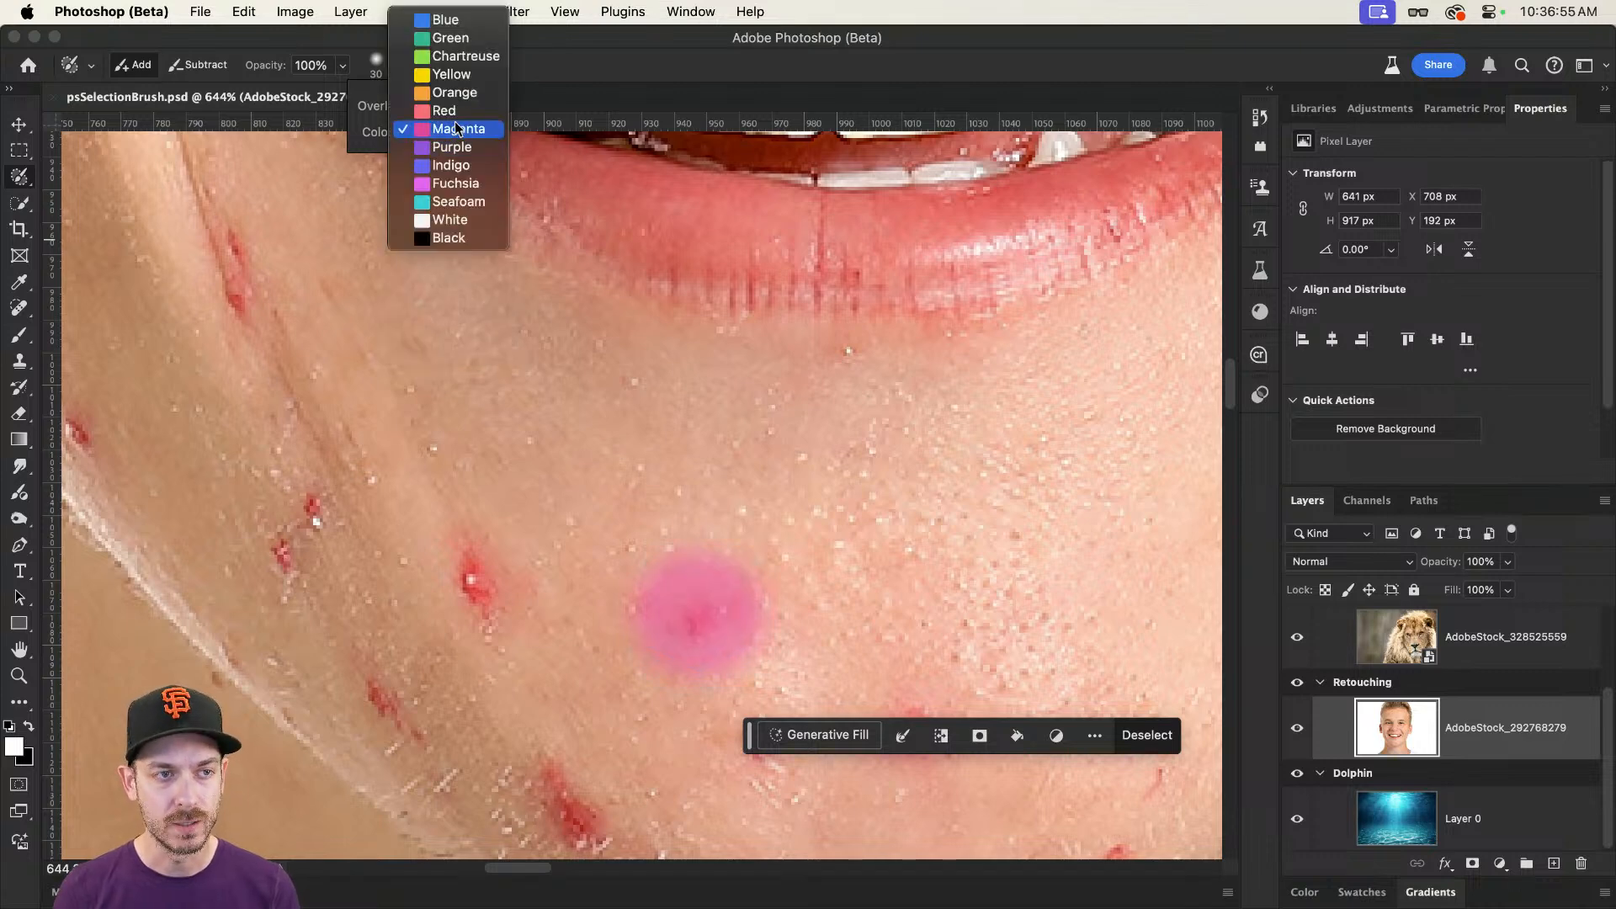
click(451, 74)
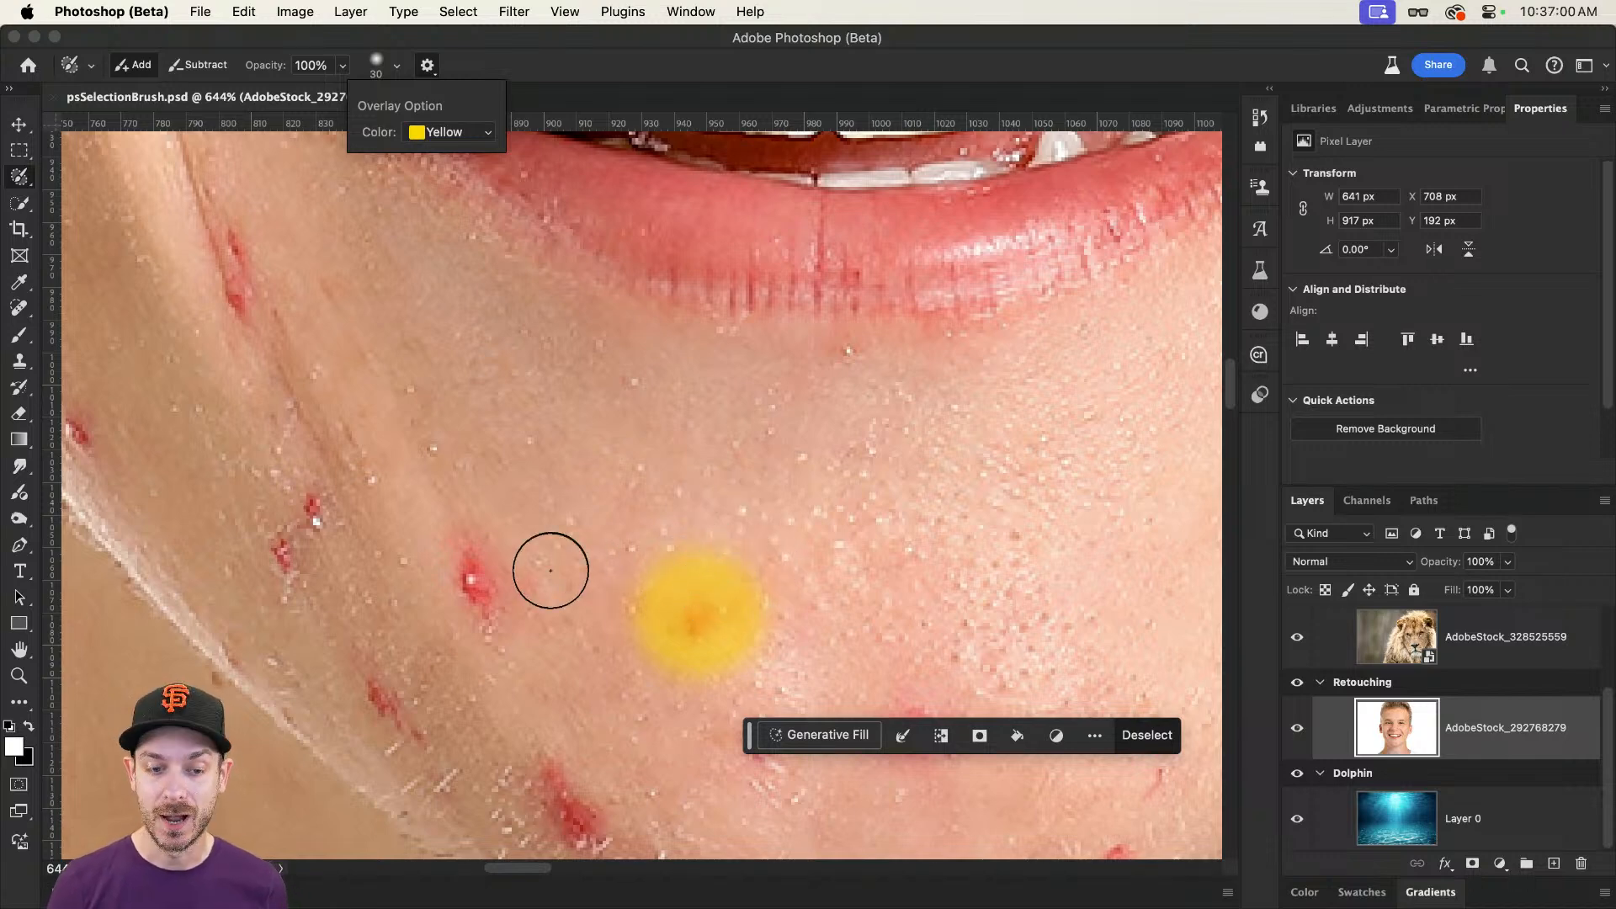
Step: Brush the blemish beside the soft chin spot and the pair further towards the left-hand jaw into the selection
click(477, 562)
drag(478, 561, 498, 613)
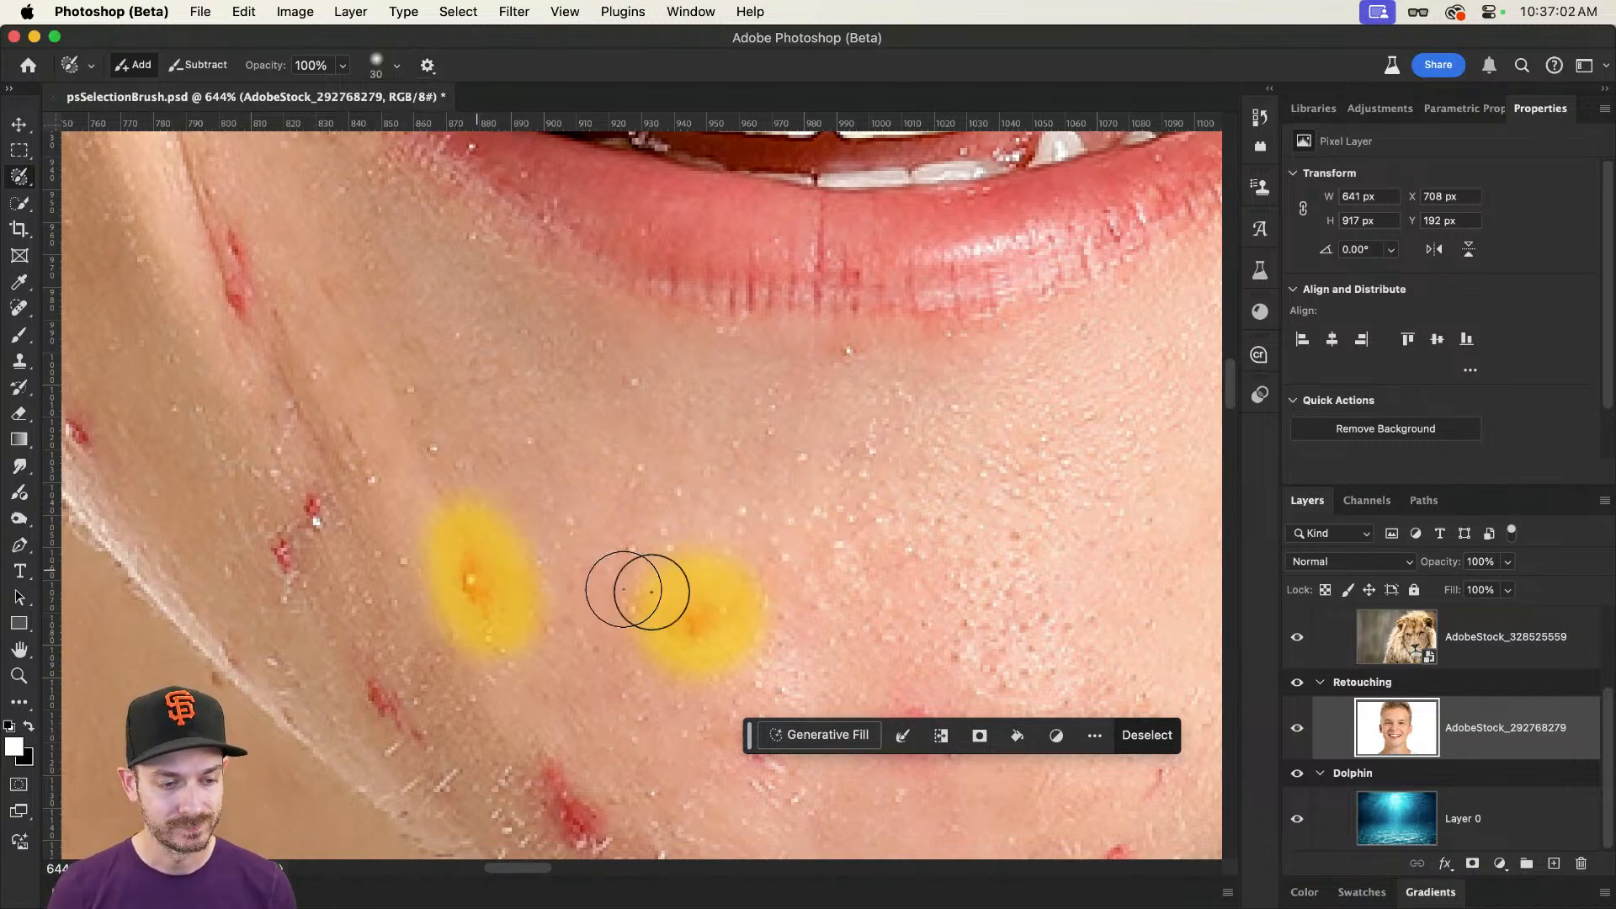
scroll(640, 581, left, 5)
scroll(640, 581, down, 2)
mouse_move(505, 454)
mouse_down()
mouse_move(473, 498)
mouse_move(480, 473)
mouse_up()
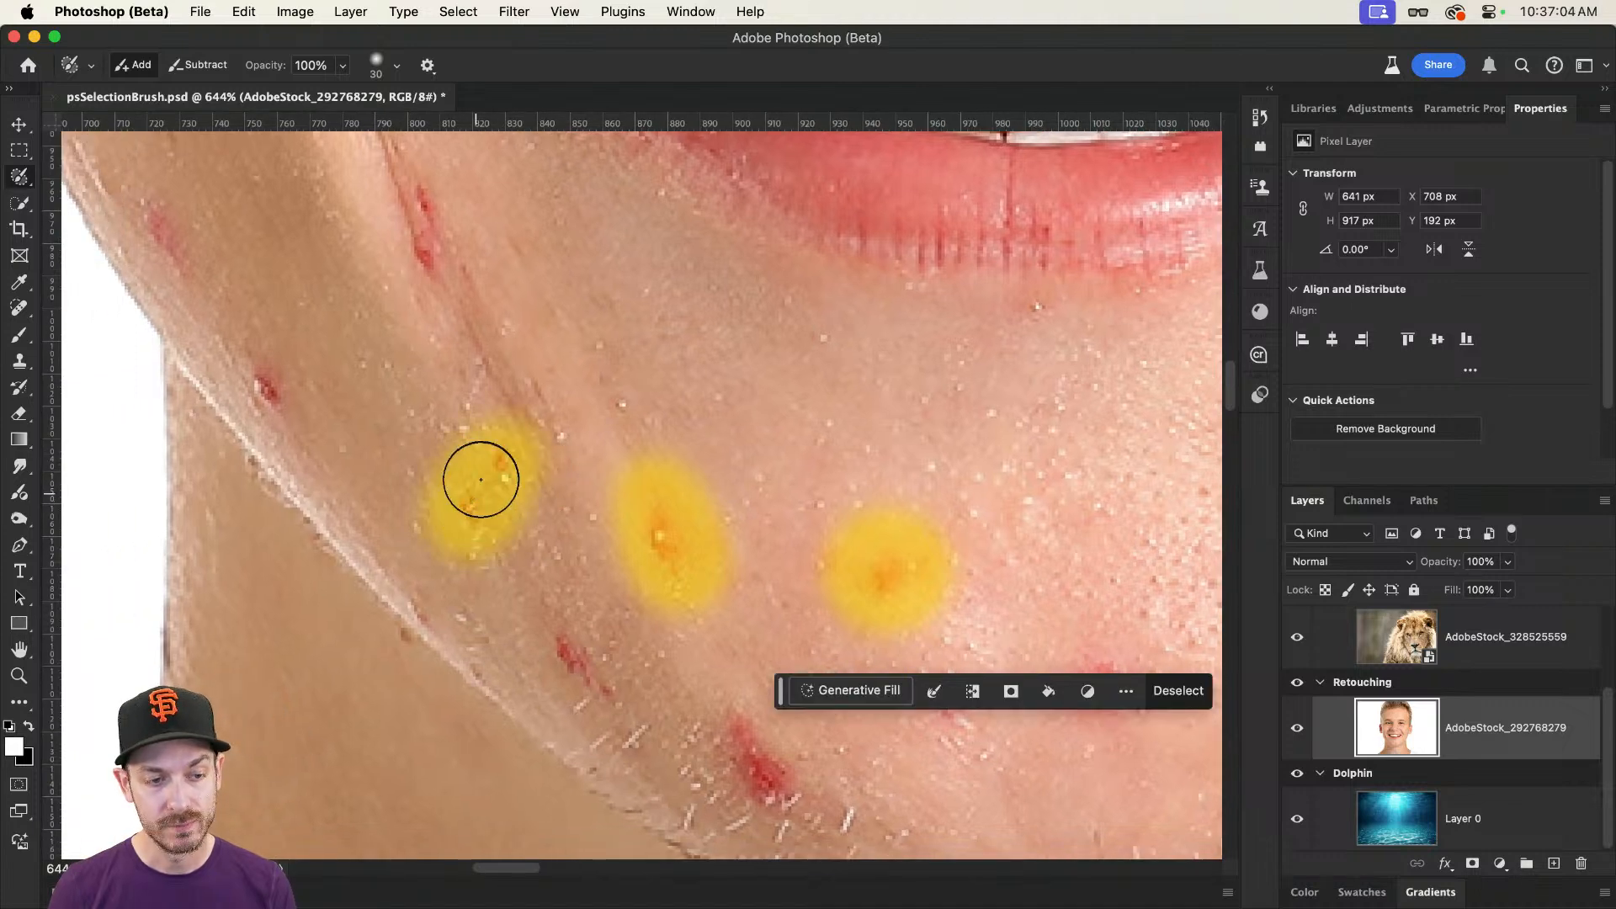
Step: Add the elongated blemish on the left-hand smile line and the one near the jaw edge to the selection
scroll(522, 414, up, 2)
scroll(521, 415, left, 1)
click(461, 398)
drag(461, 399, 446, 344)
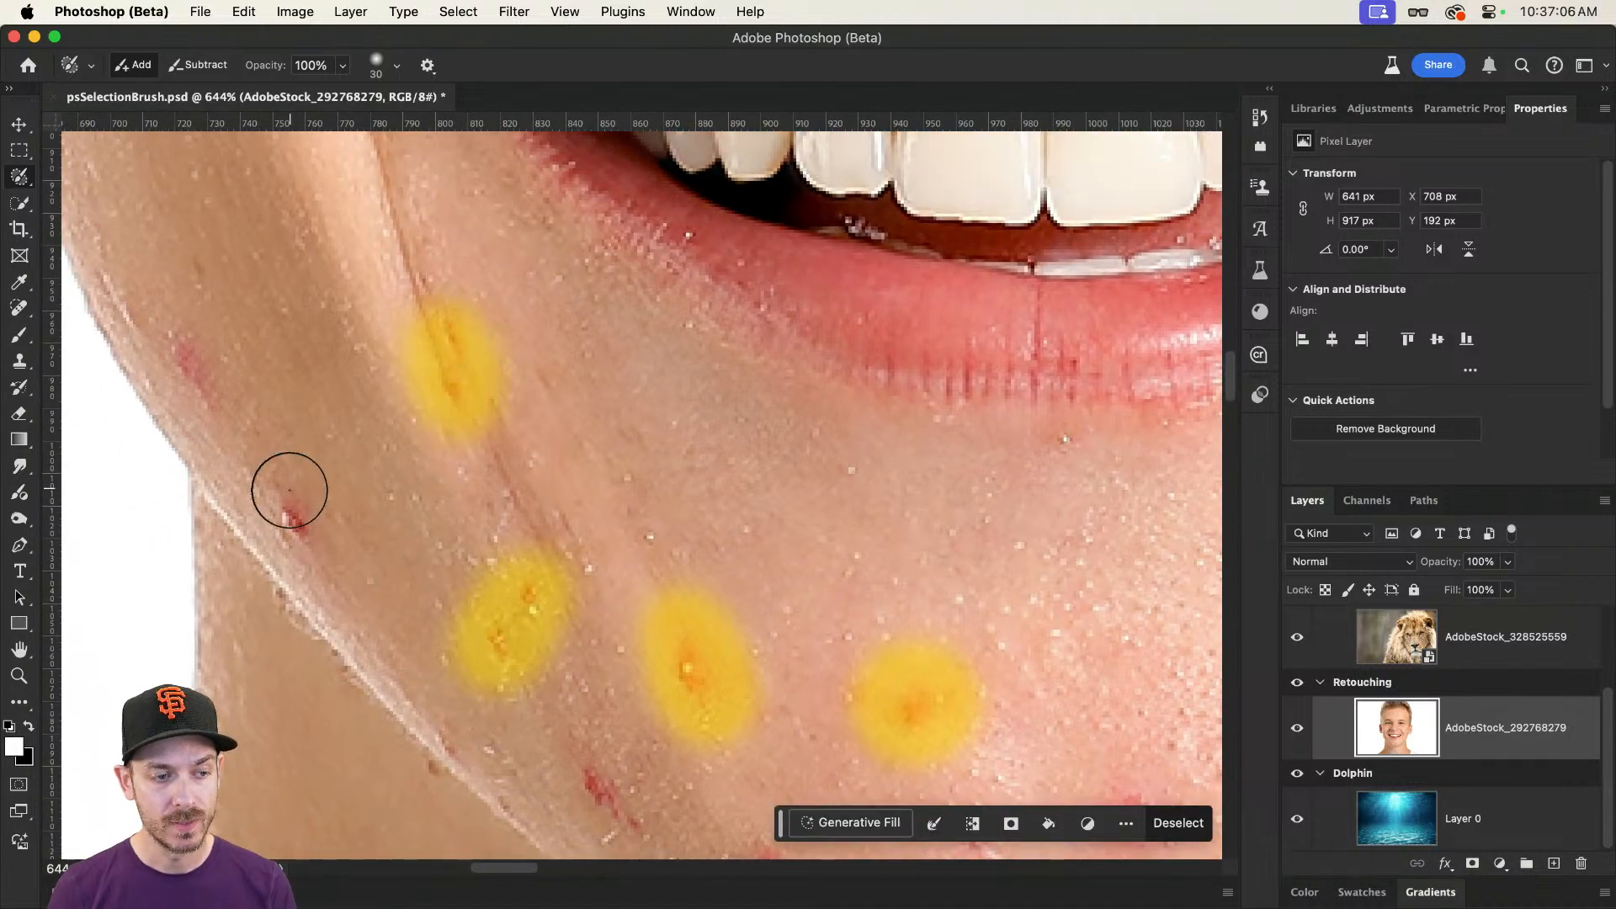
drag(289, 481, 299, 526)
Step: Add the two blemishes along the lower left-hand jawline, down towards the chin, to the selection
scroll(353, 438, down, 3)
scroll(353, 437, right, 2)
scroll(403, 347, down, 3)
scroll(403, 347, right, 2)
drag(447, 581, 516, 614)
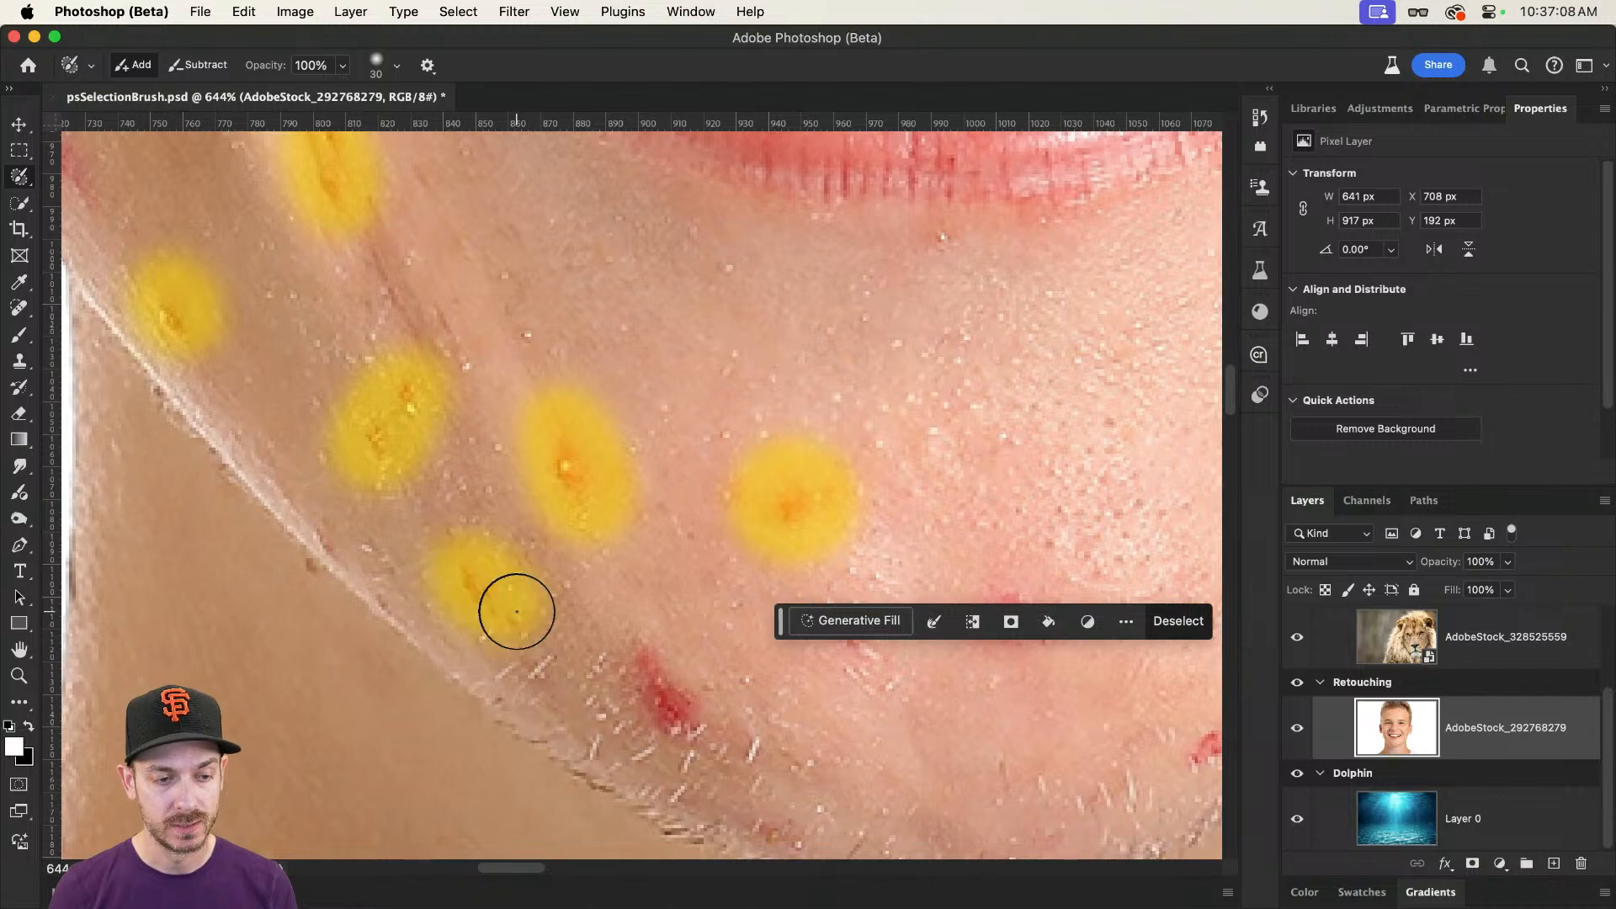
drag(617, 627, 687, 712)
scroll(750, 515, down, 3)
scroll(750, 516, right, 2)
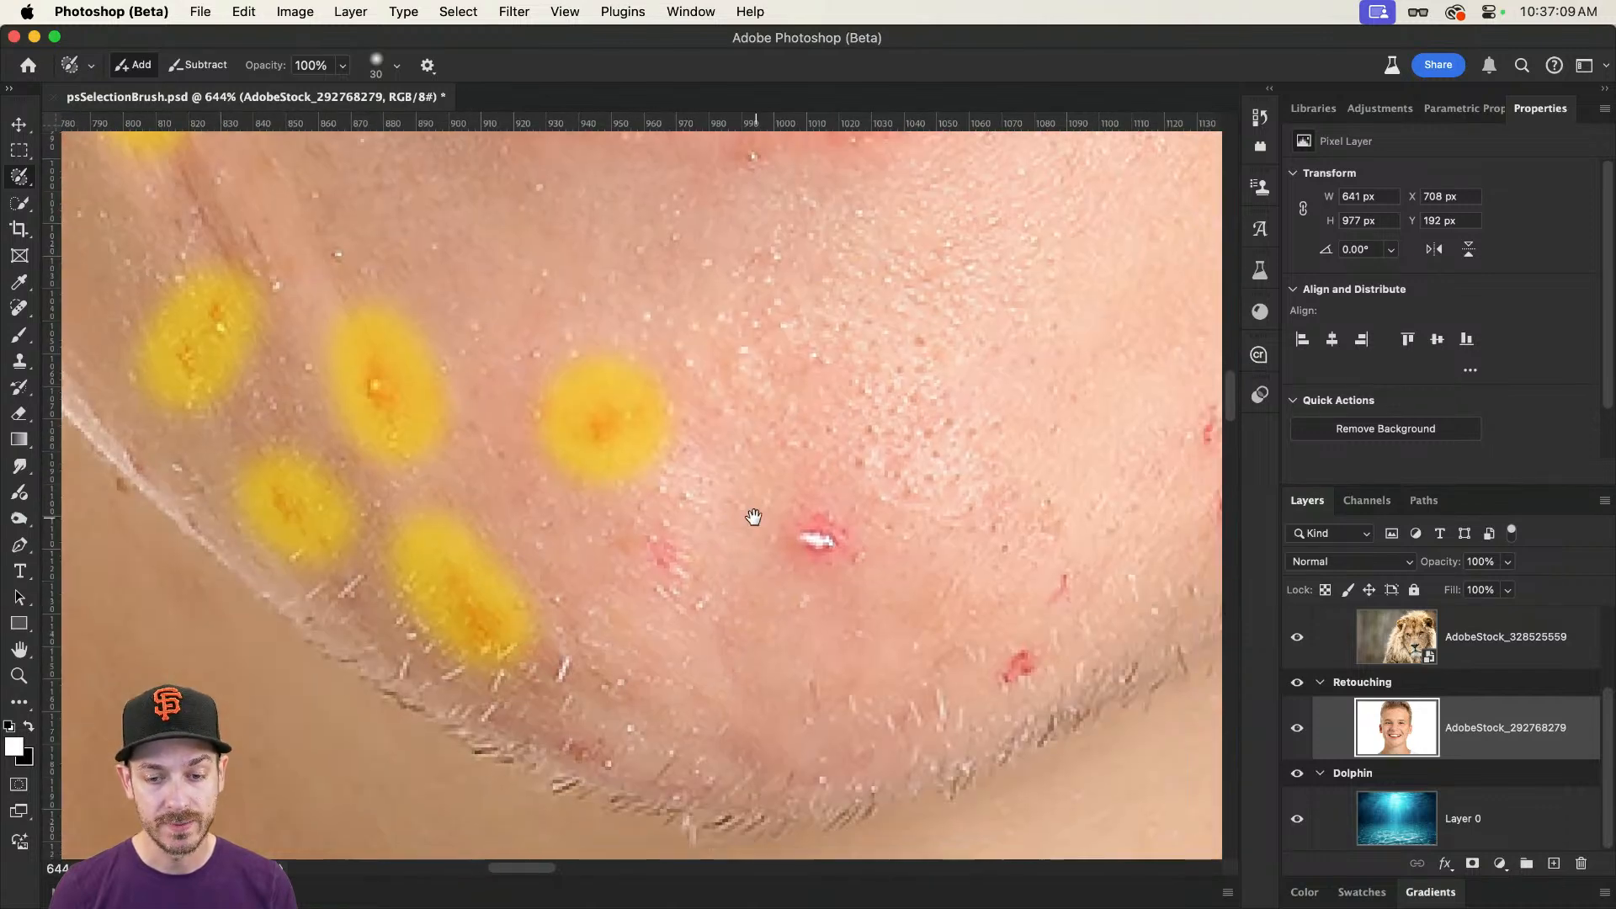
Step: Brush the white-headed blemish on the chin and the two neighbouring red marks towards the right-hand jaw into the selection
click(812, 530)
drag(994, 663, 1013, 643)
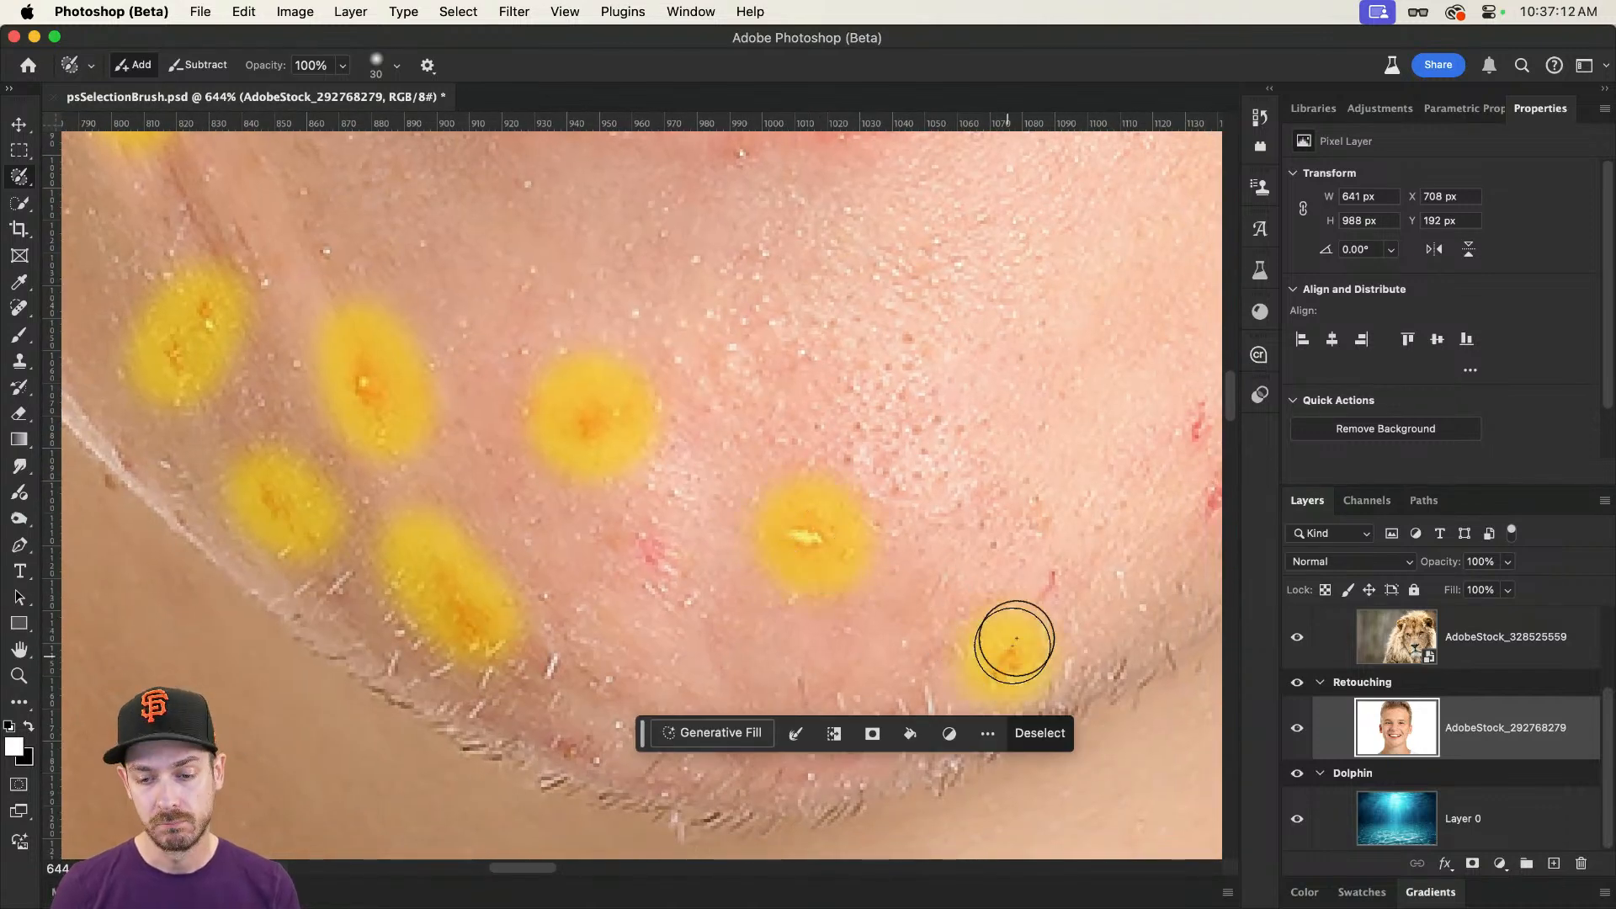
click(1044, 589)
Step: Add the stacked pair of marks, the white-headed blemish and the small spot along the right-hand jaw to the selection
drag(961, 510, 634, 646)
drag(871, 538, 883, 631)
click(1084, 381)
scroll(881, 372, right, 5)
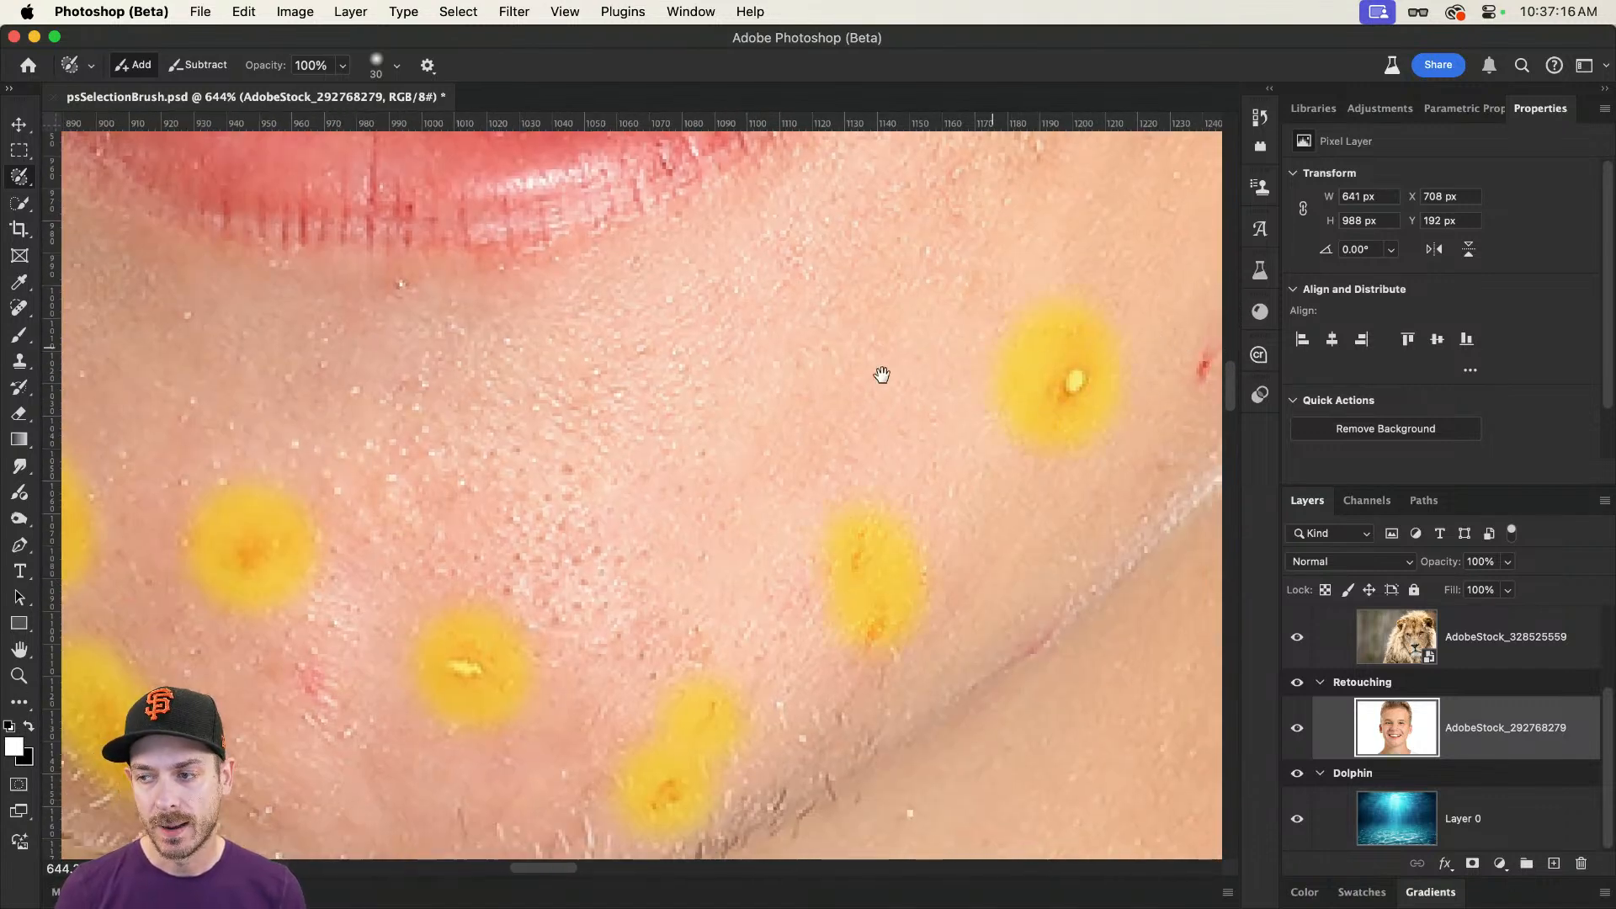
scroll(881, 371, up, 1)
click(808, 457)
scroll(913, 278, up, 3)
scroll(912, 277, right, 3)
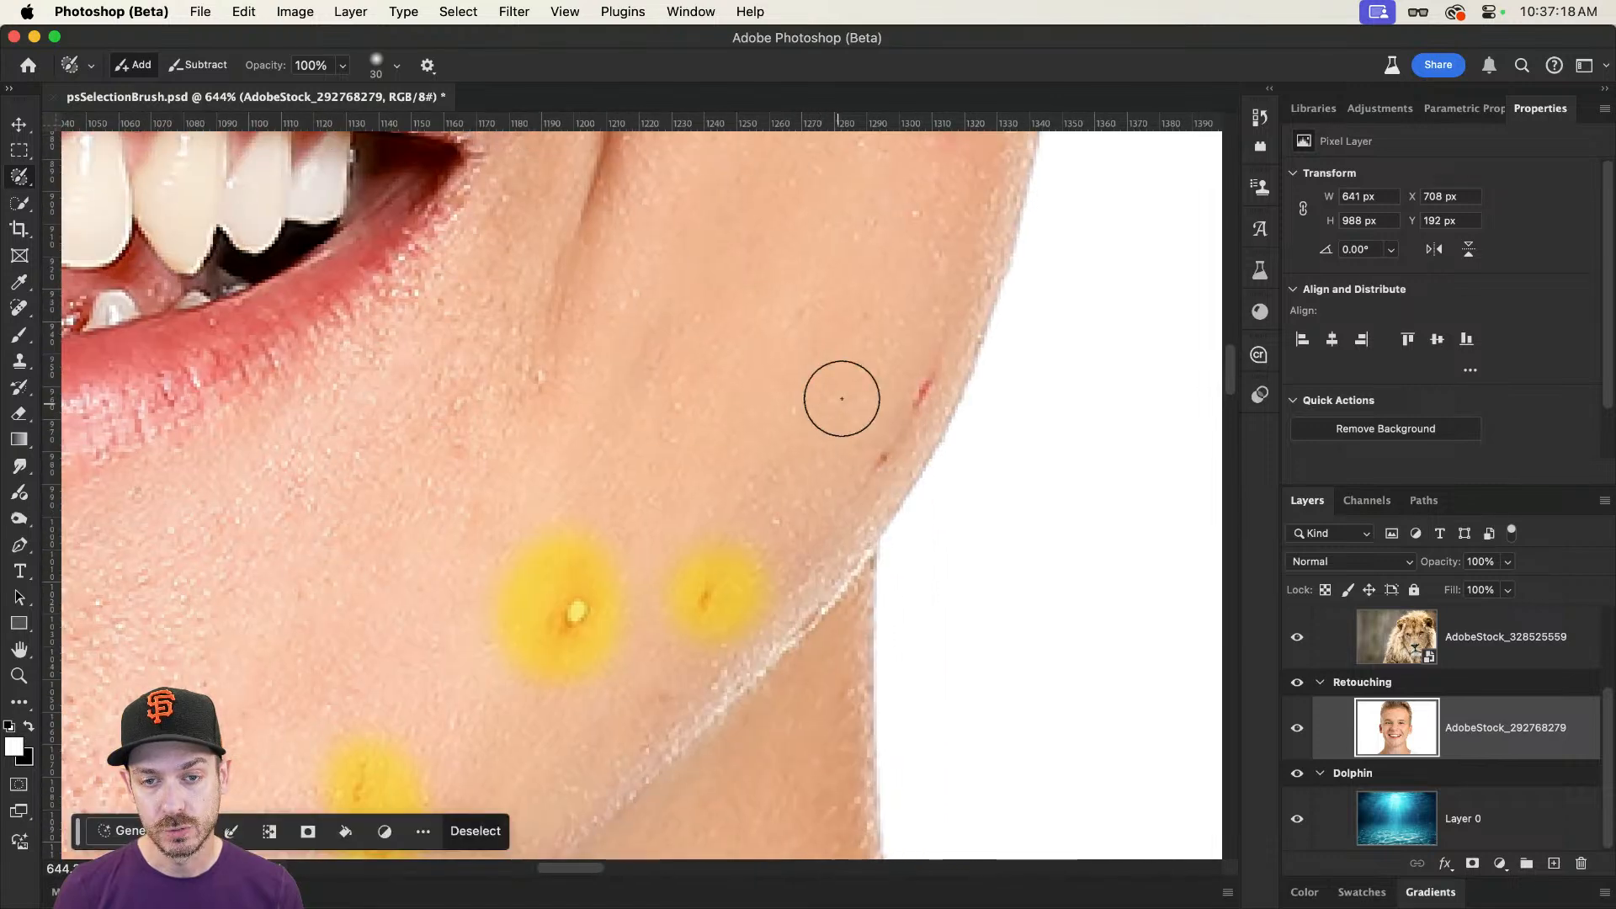
Step: Reduce the brush size to 10 and paint over the two thin marks at the right-hand edge of the jaw
key(bracketleft)
key(bracketleft)
key(bracketleft)
key(bracketleft)
drag(928, 373, 878, 463)
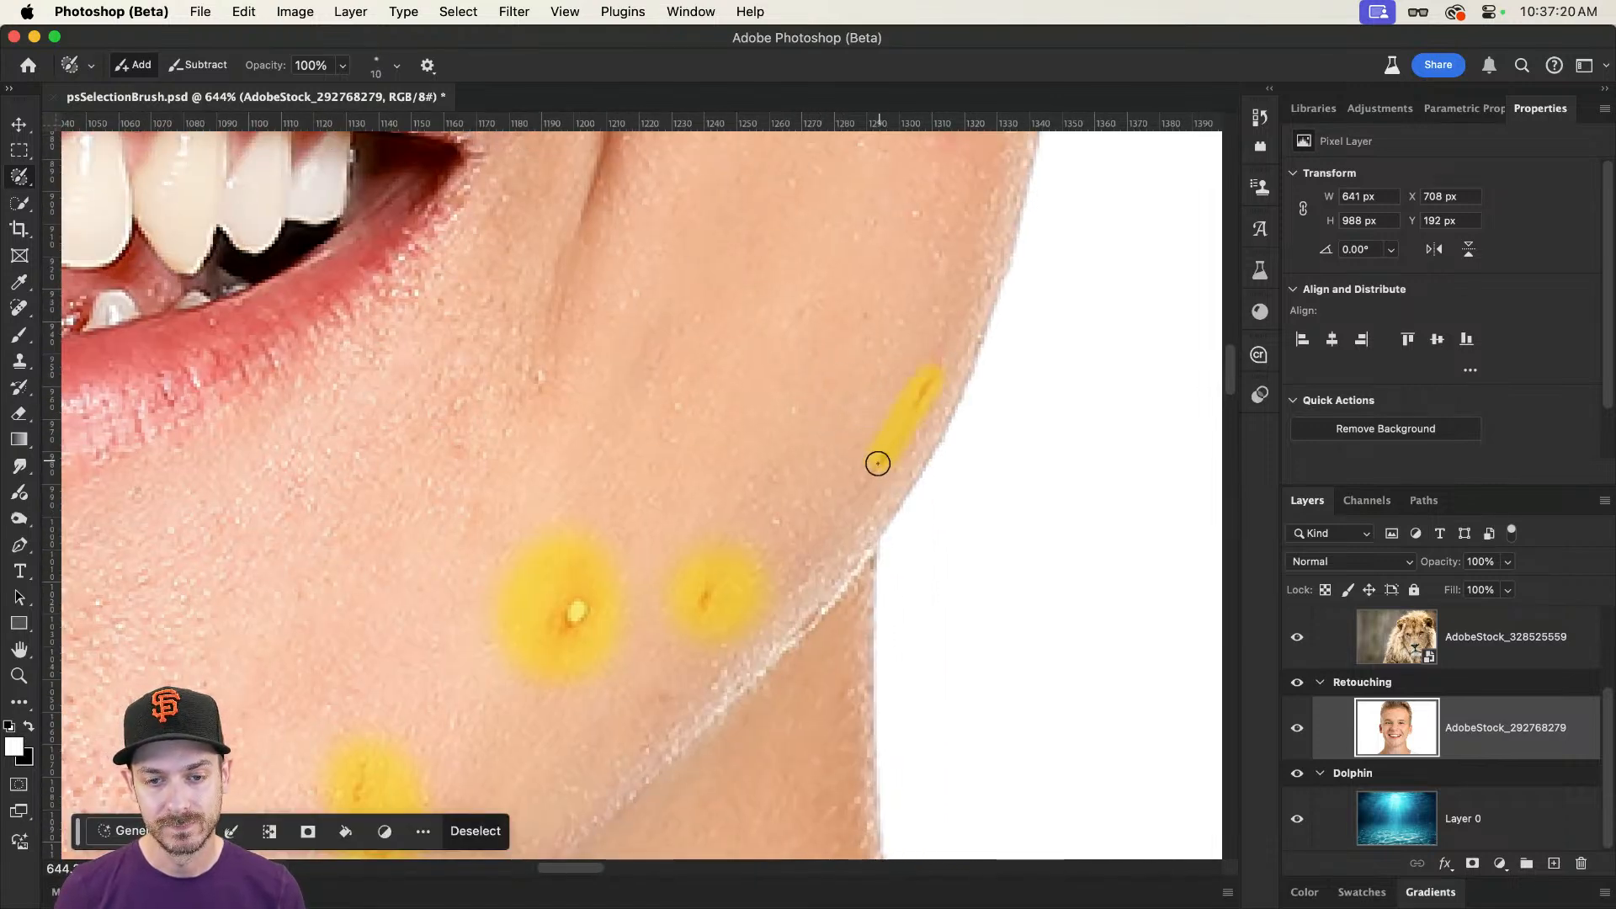
key(super+0)
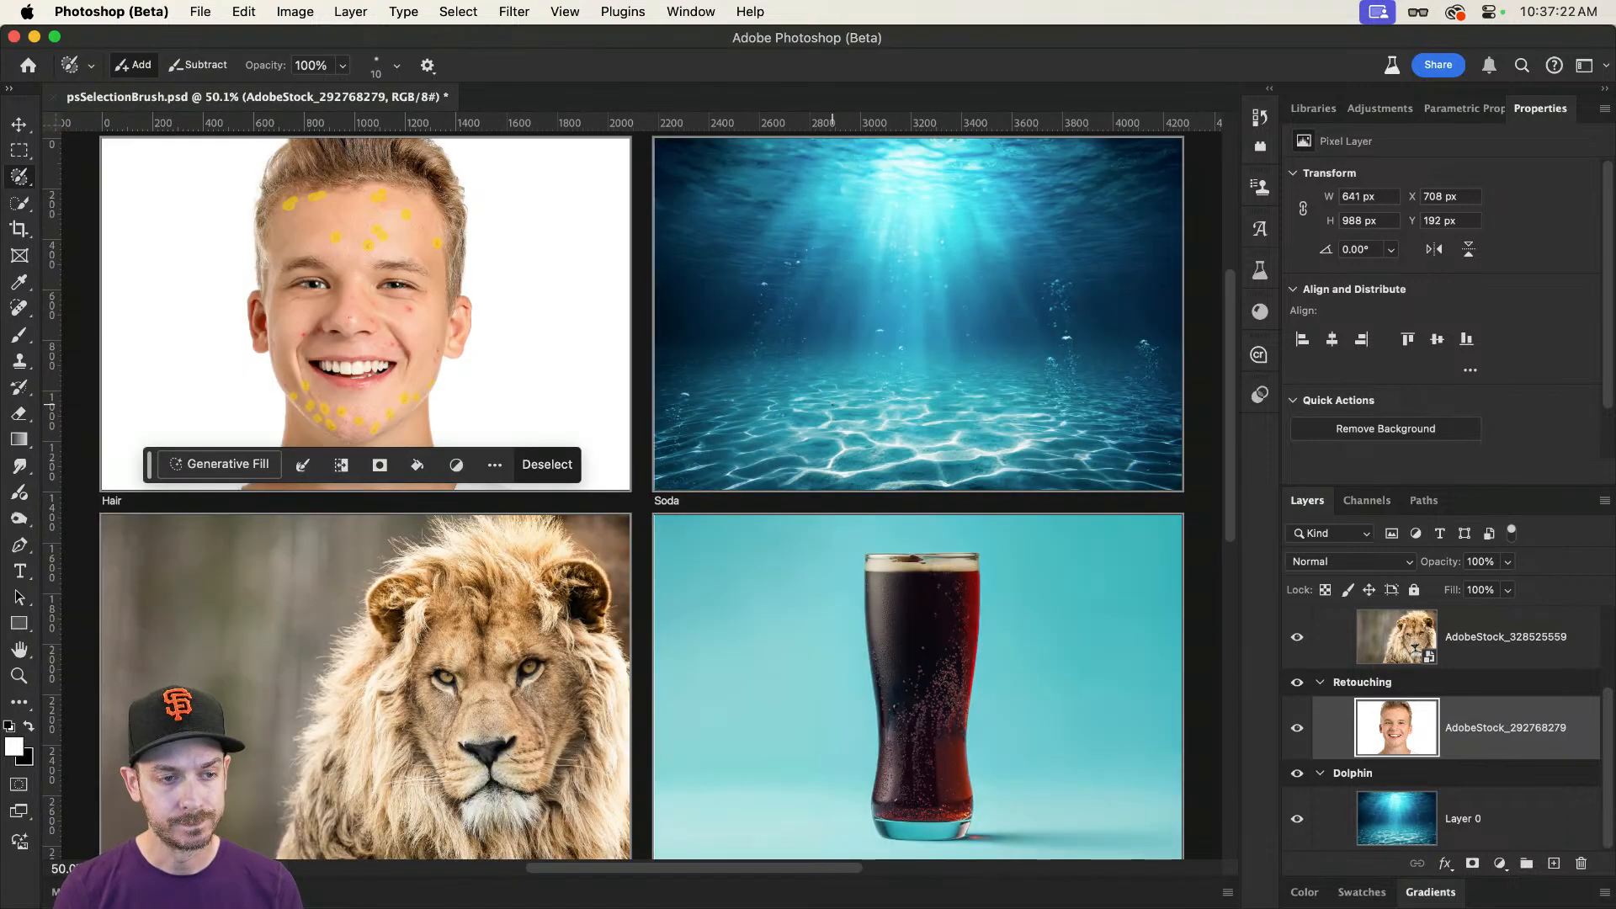
Step: Set the brush size to 30 and brush the remaining blemishes on the nose, cheeks and above the upper lip into the selection
drag(252, 183, 362, 184)
drag(526, 544, 538, 437)
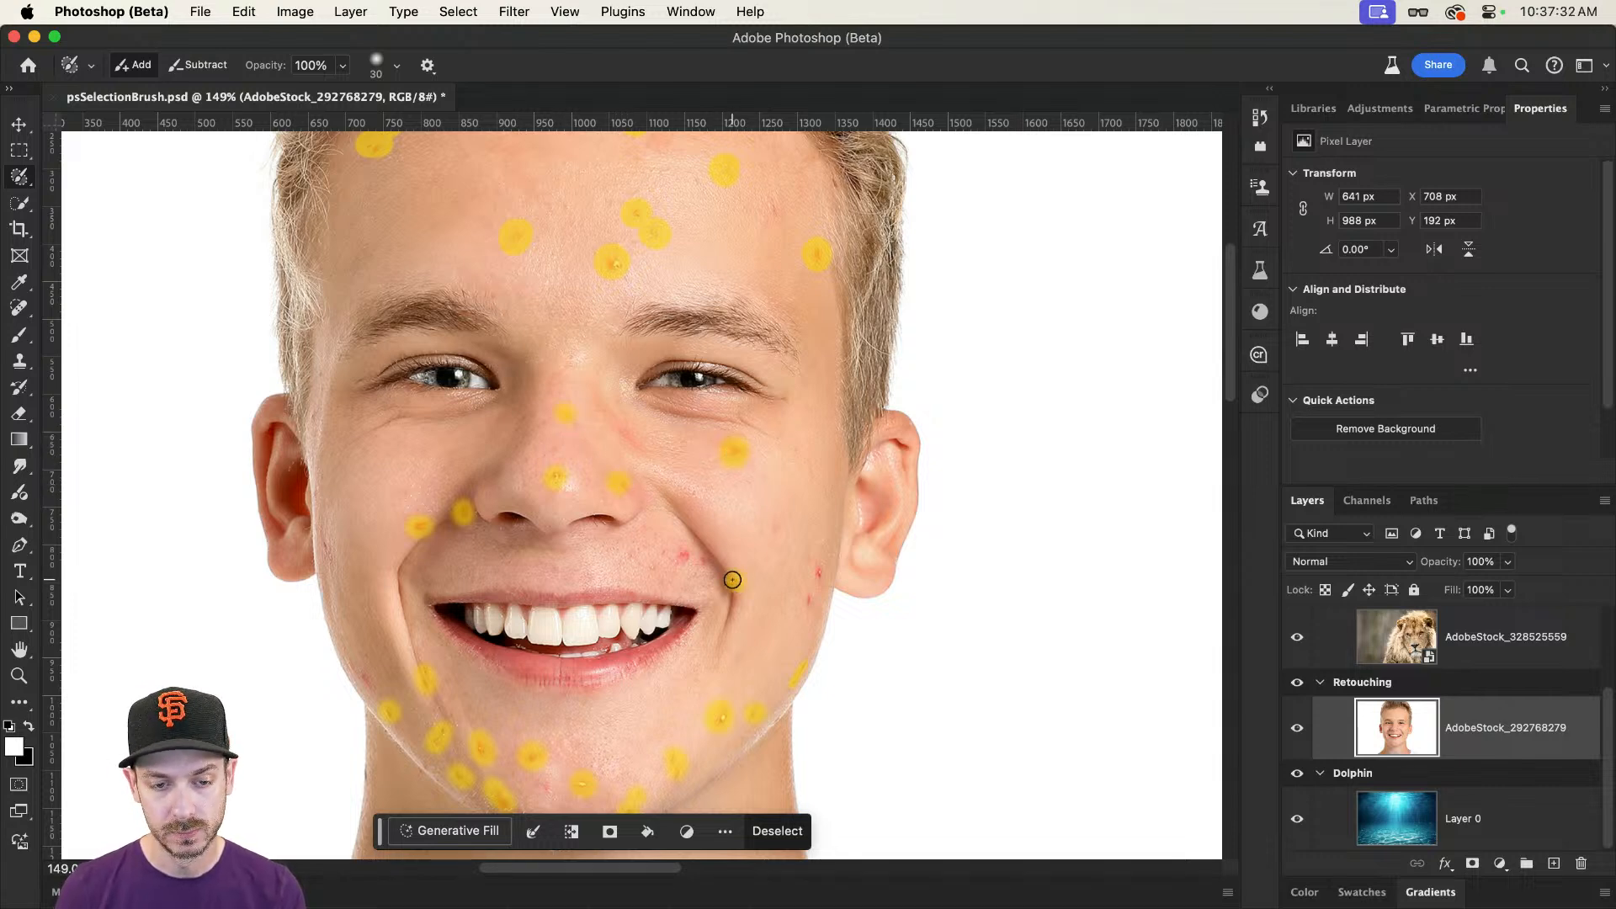
click(808, 600)
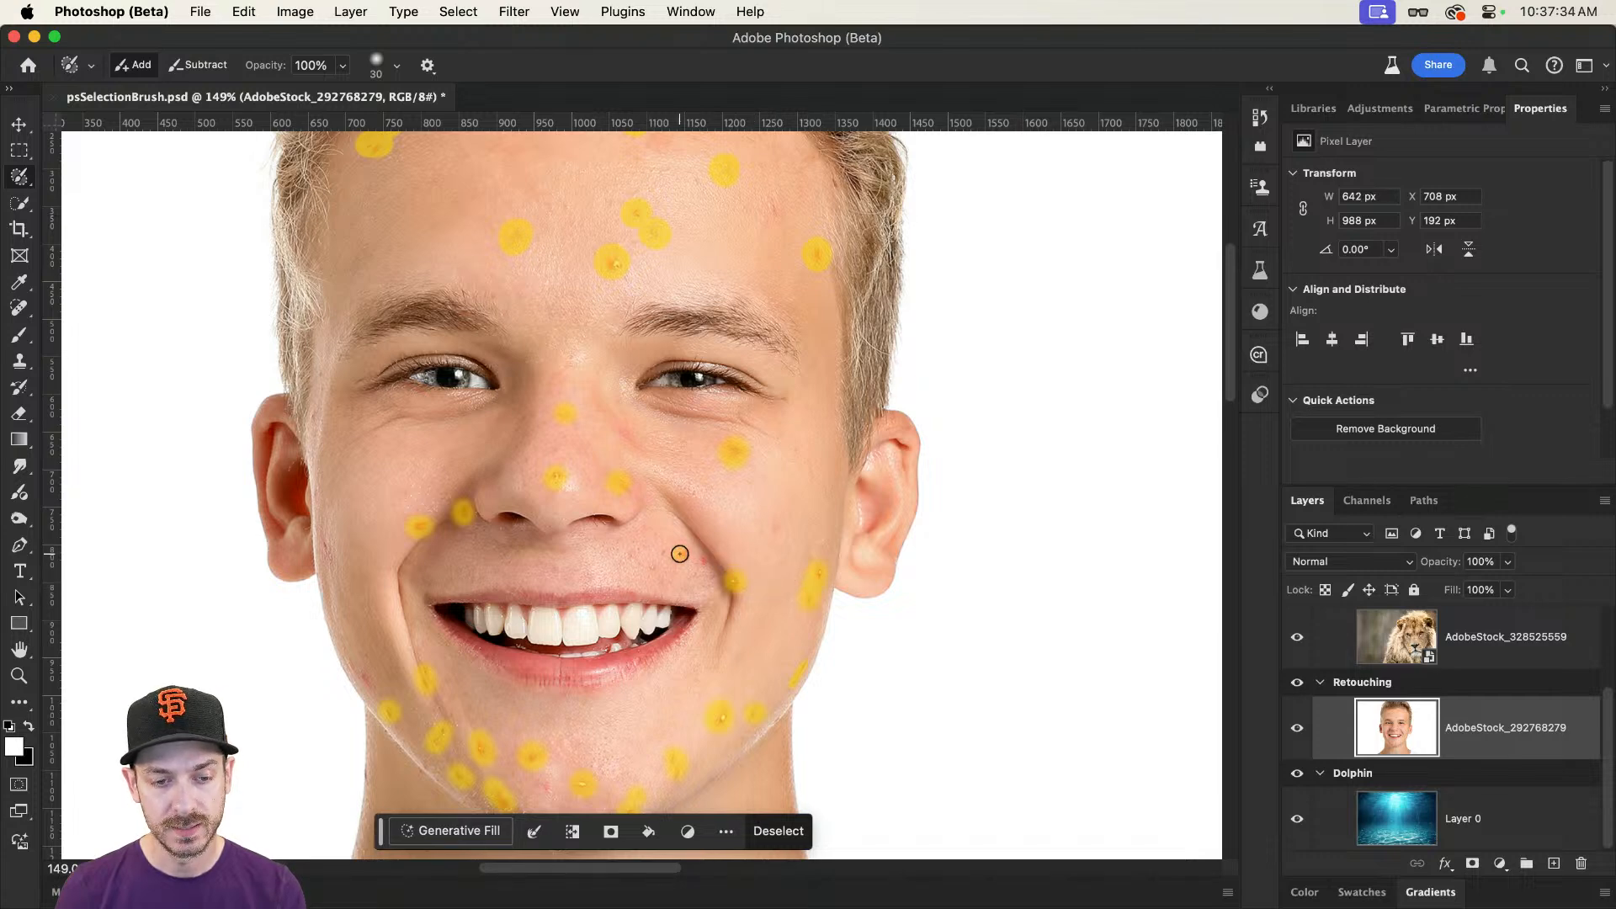
scroll(685, 417, up, 5)
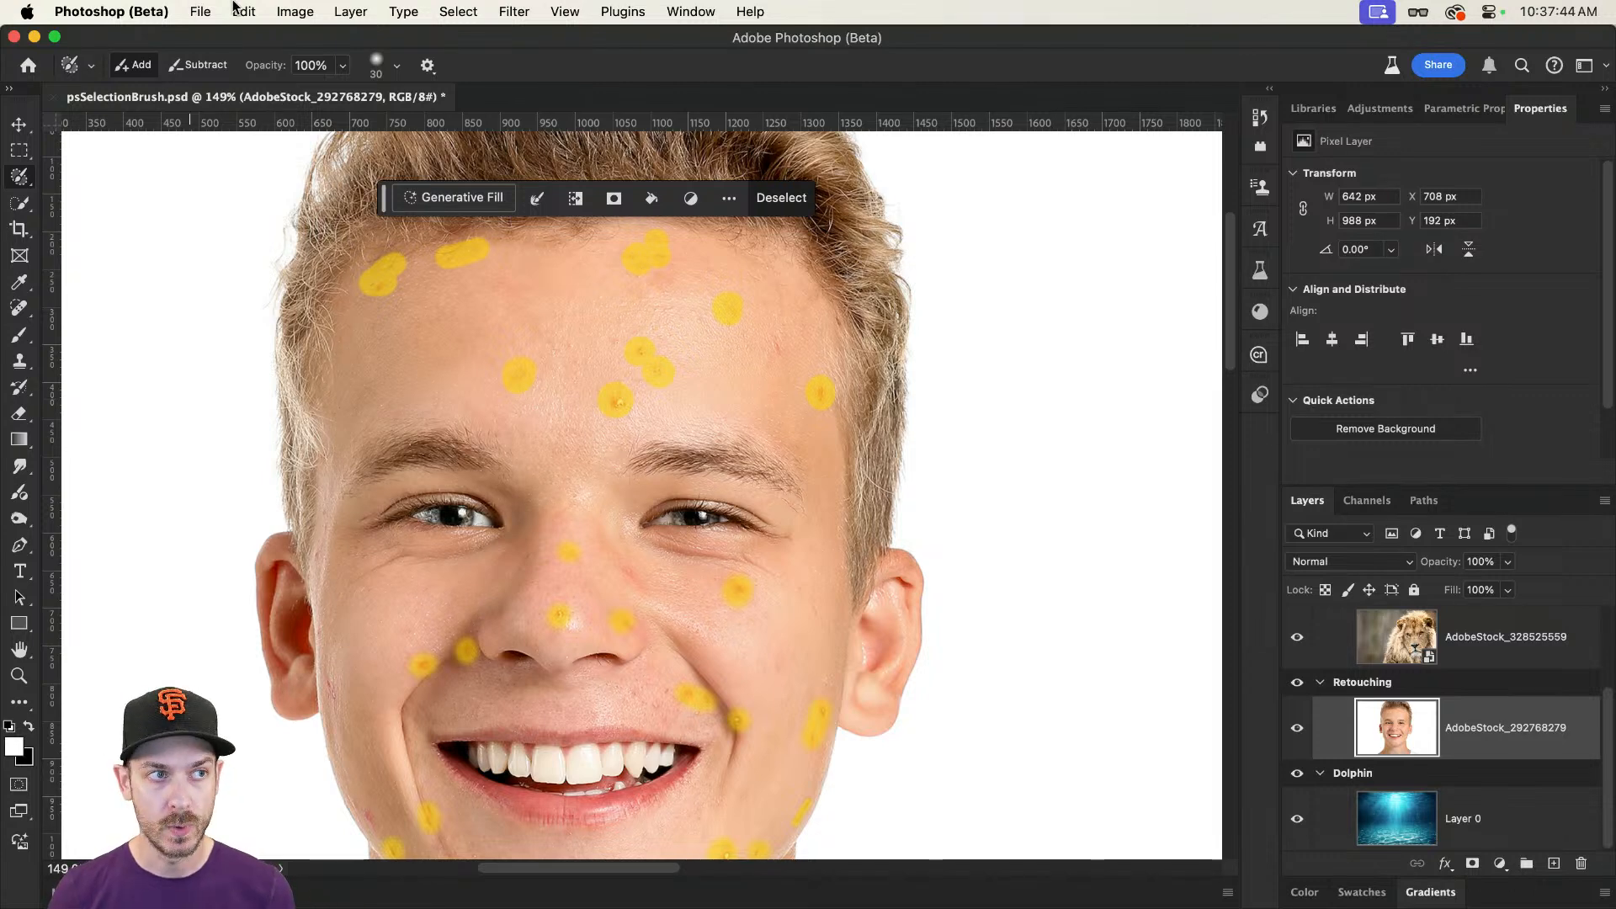
Step: Fill the selected blemishes with Content-Aware contents, Color Adaptation on, Normal mode and 100% opacity, and deselect
click(240, 11)
click(336, 320)
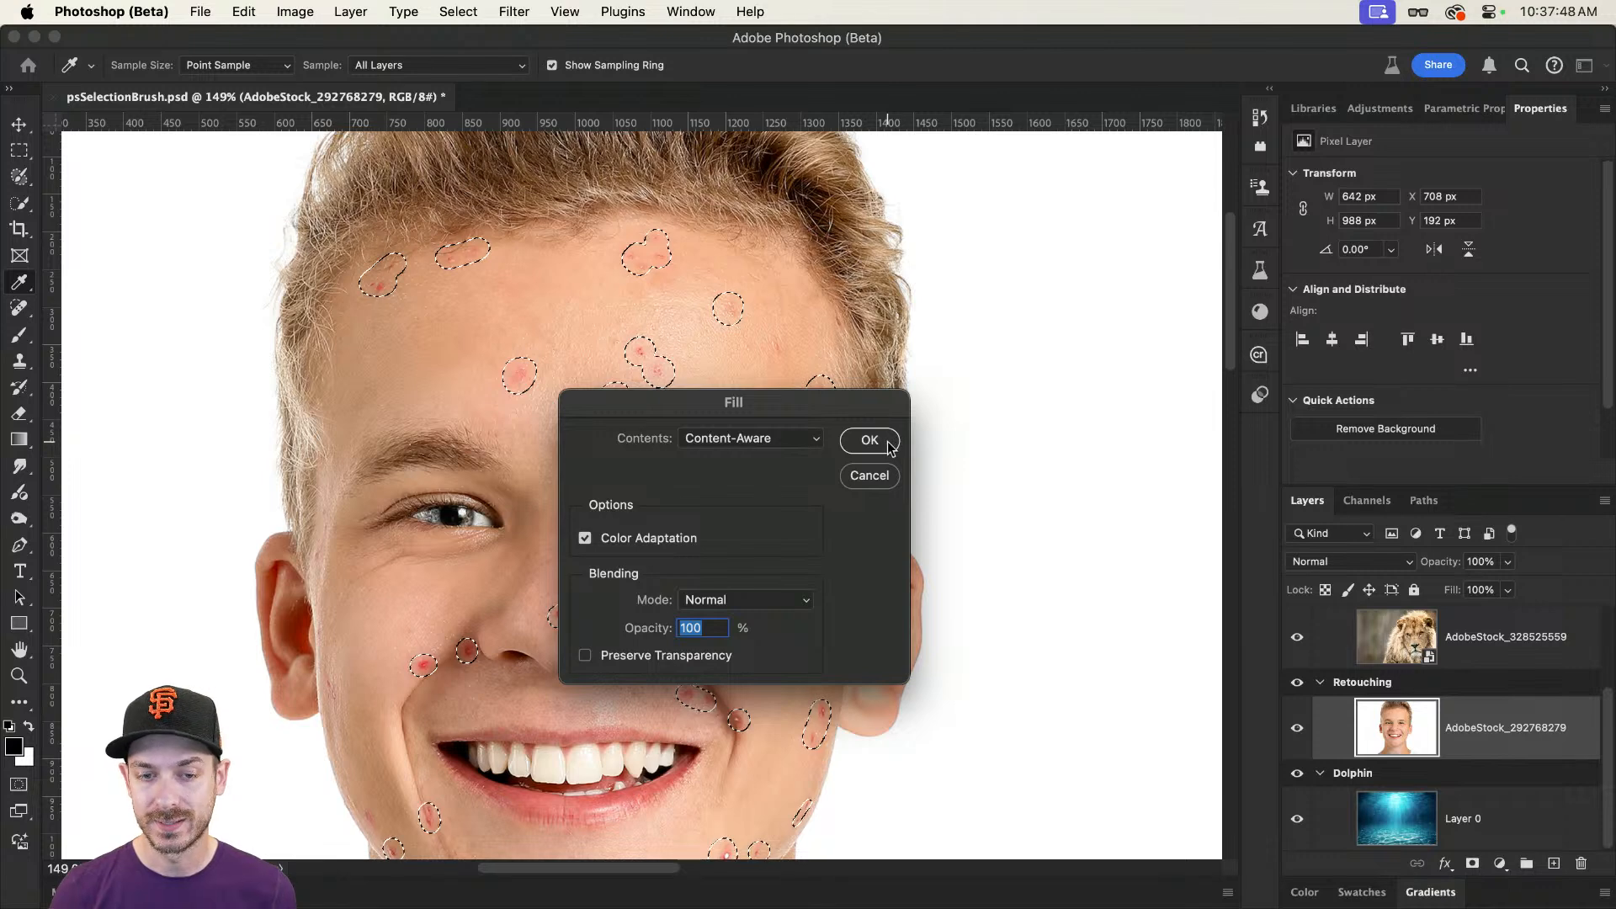
click(888, 443)
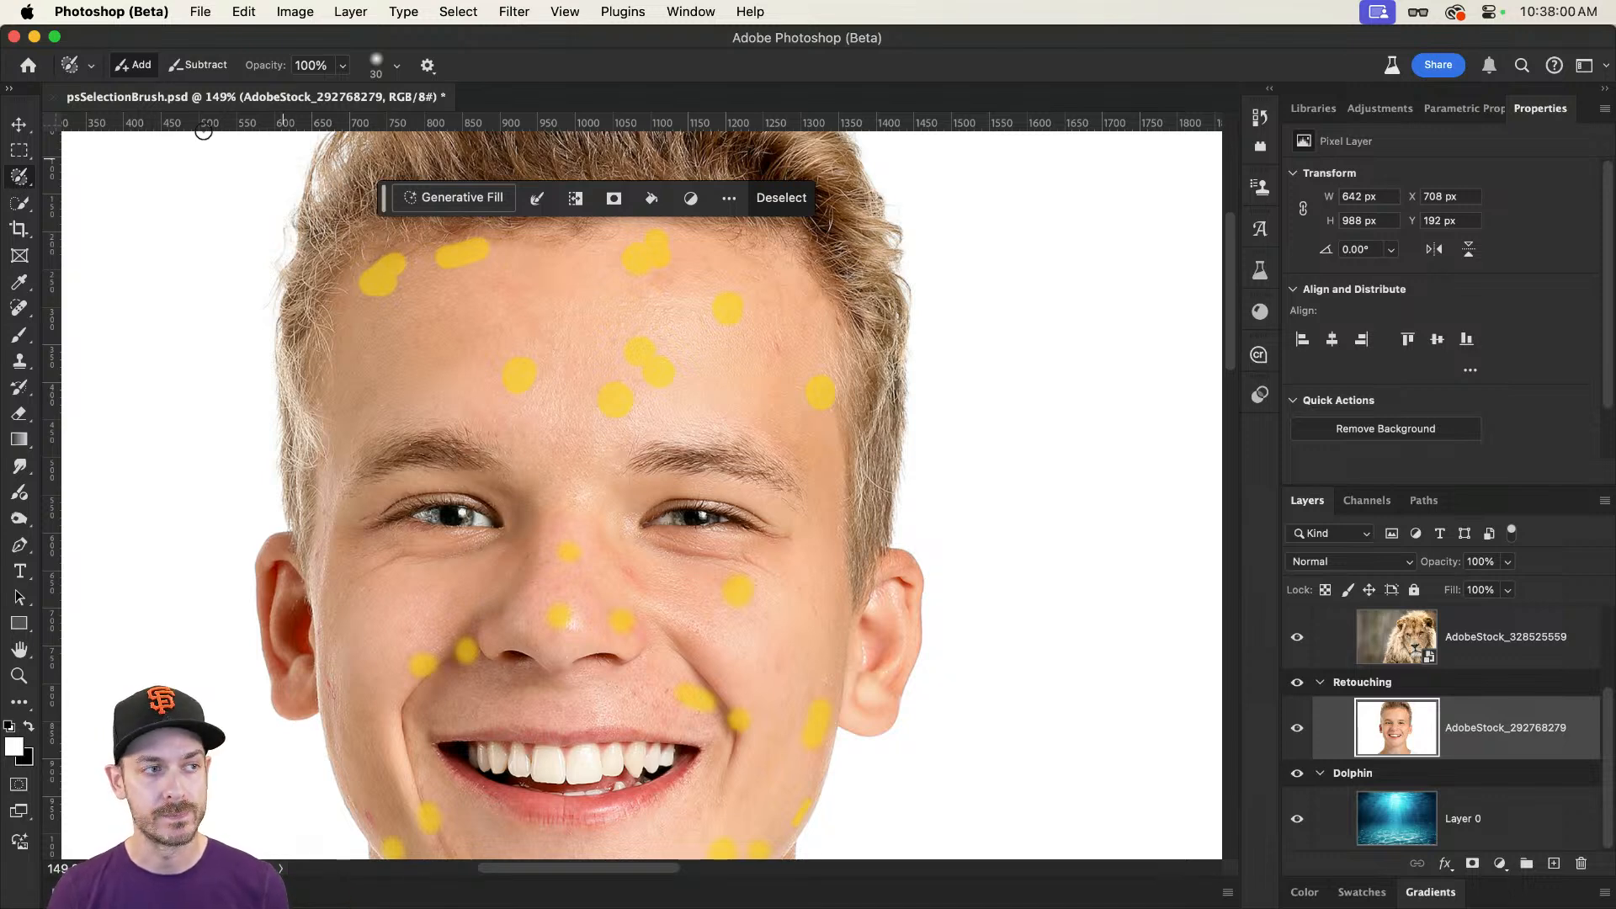
click(20, 127)
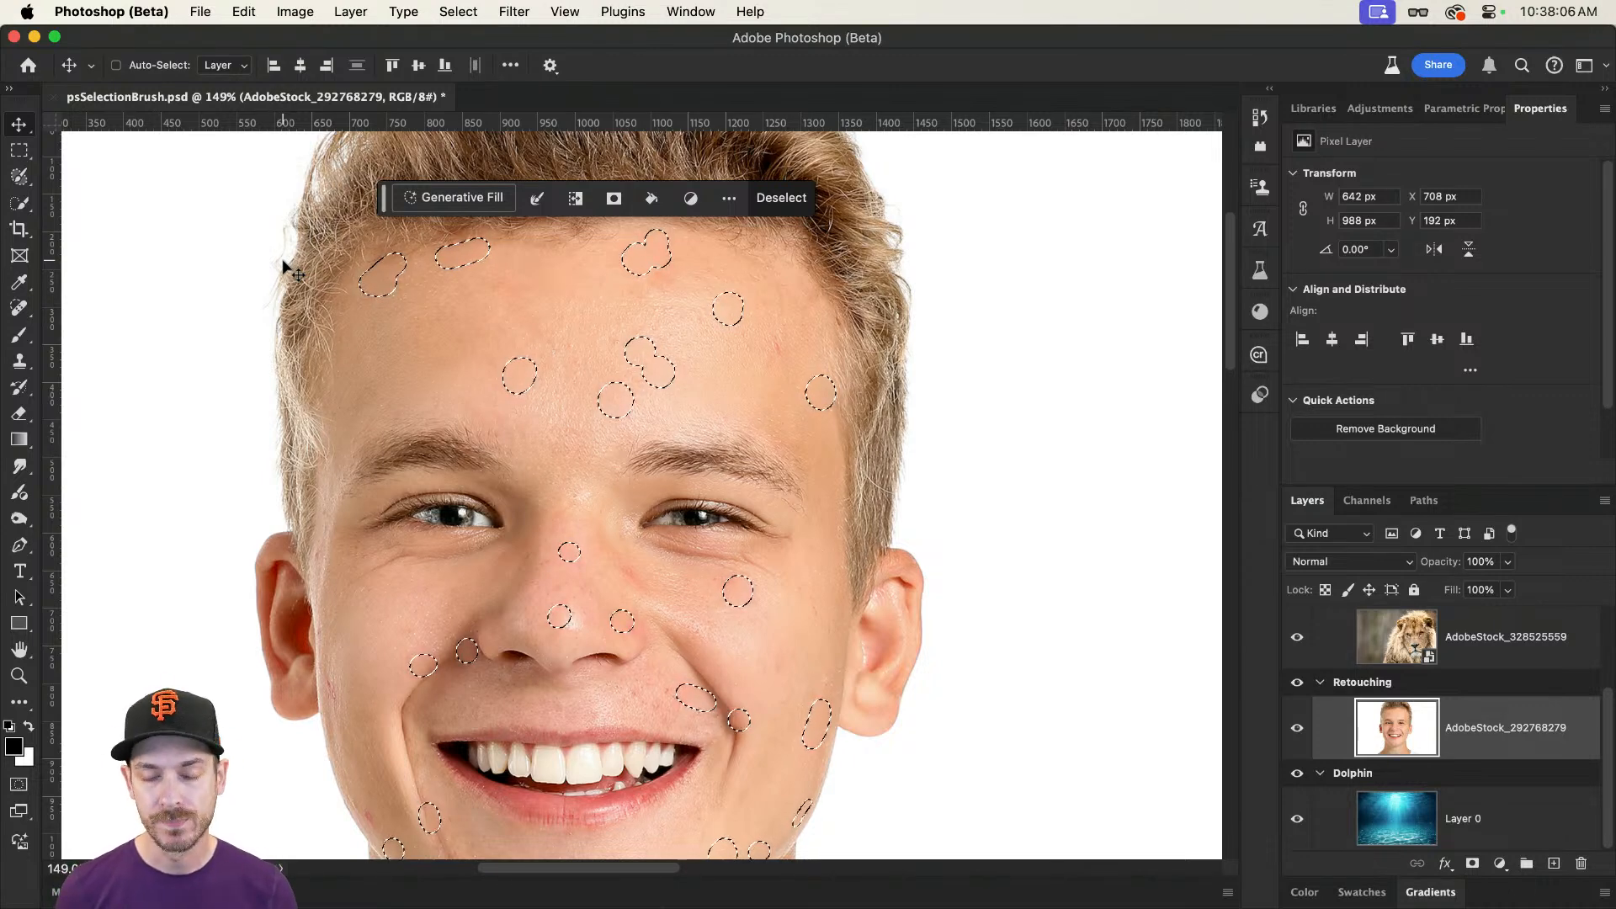
click(444, 10)
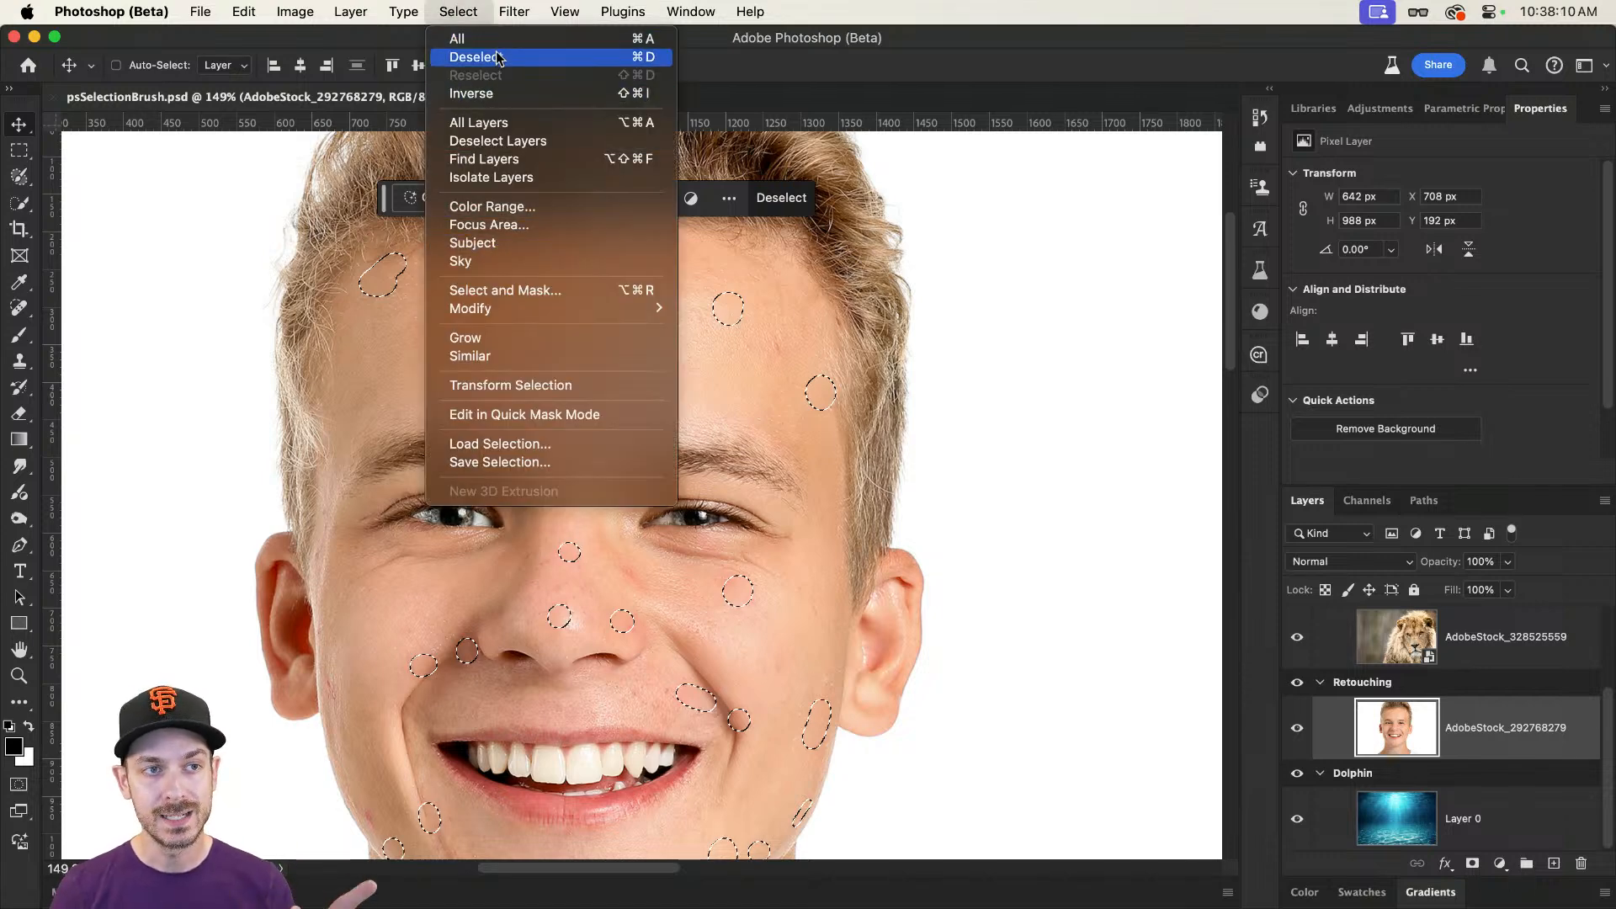
click(469, 41)
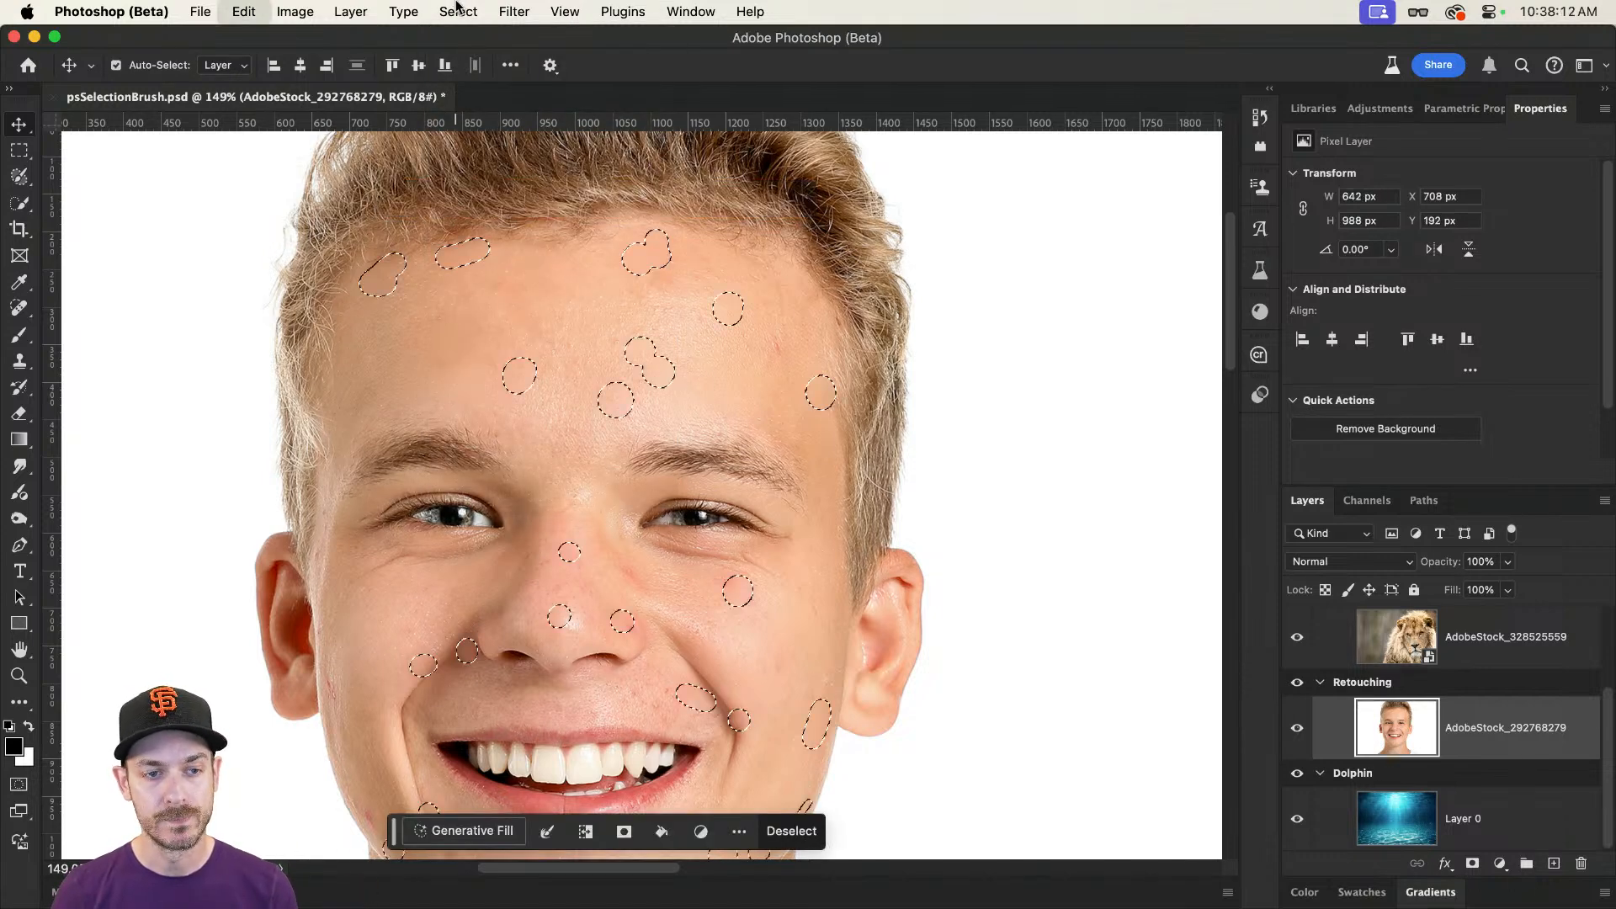
key(super+d)
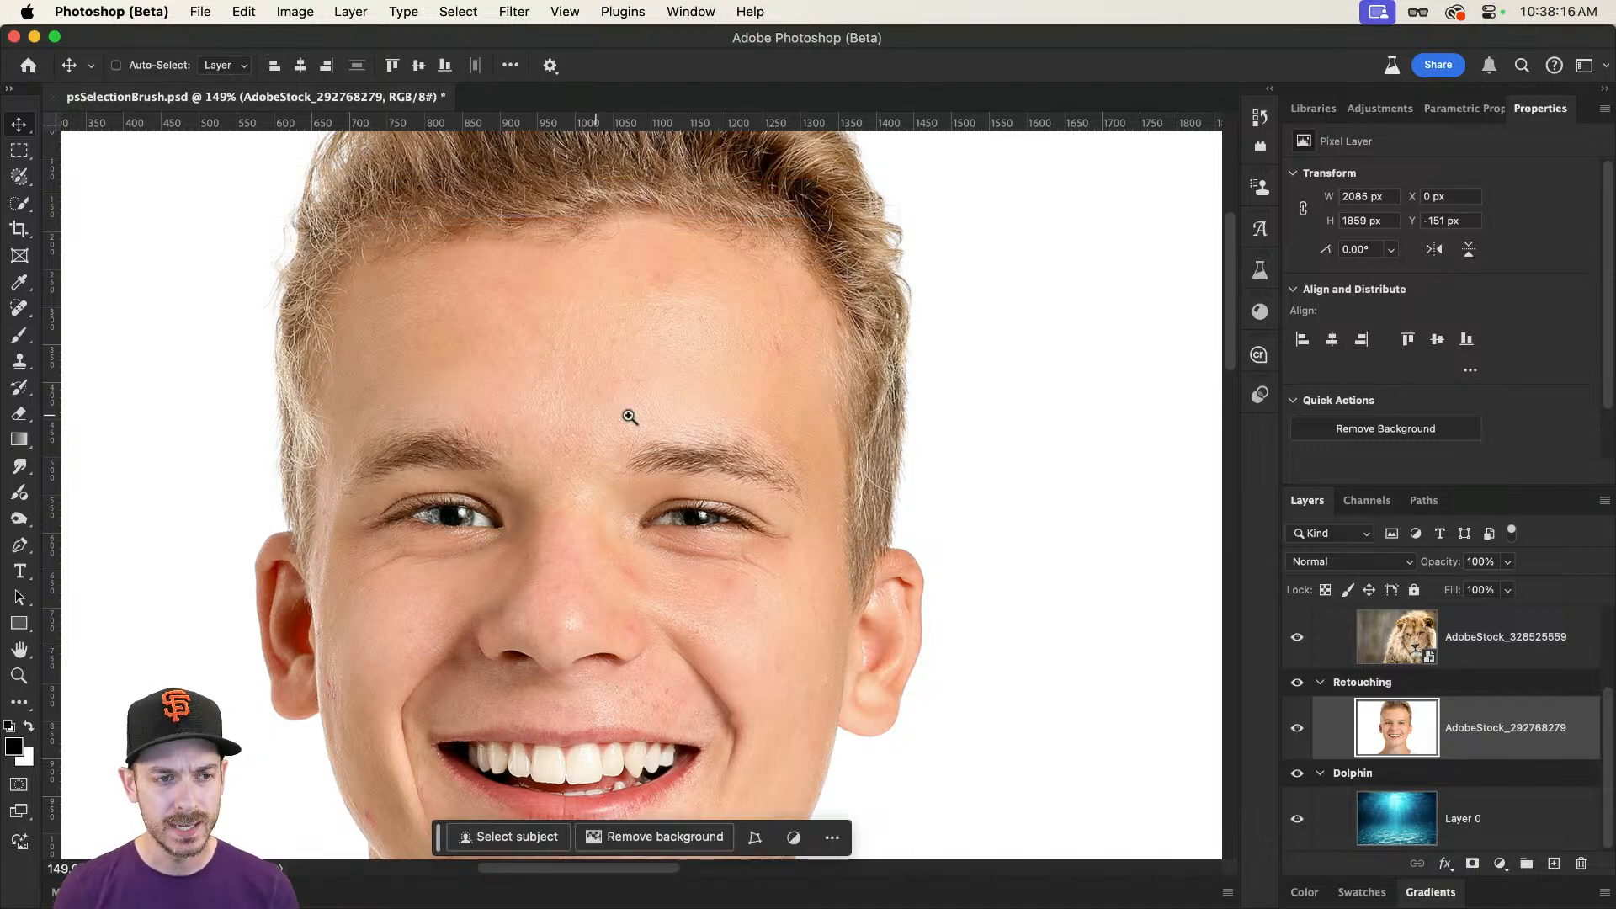
Step: Examine the retouched skin on the forehead, around the mouth and on the chin up close
drag(649, 415, 748, 433)
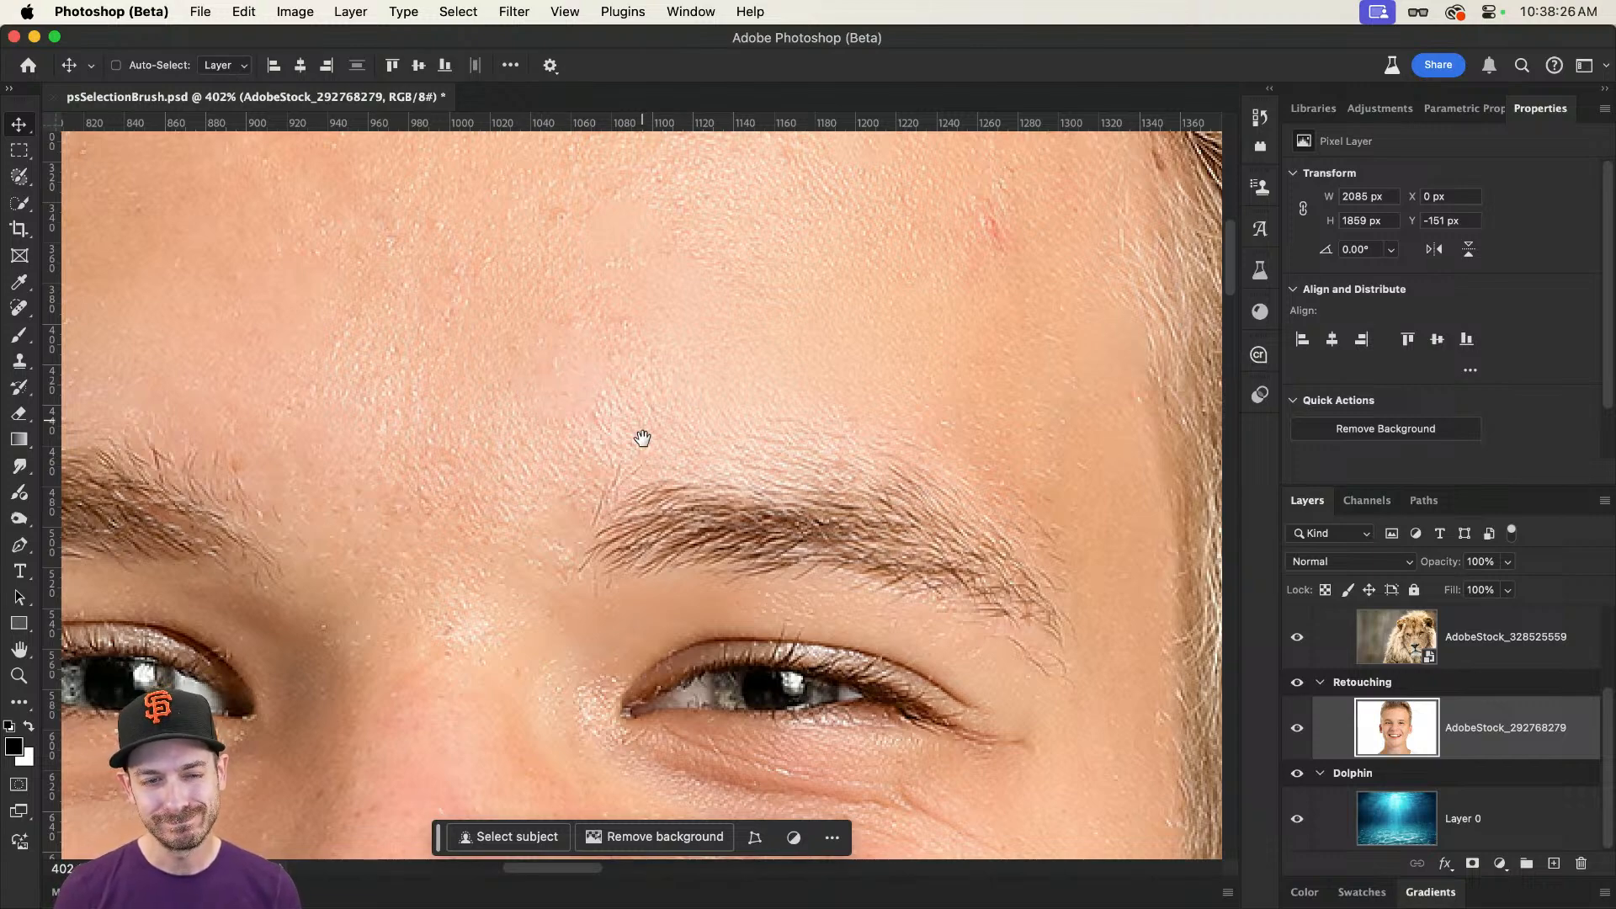
scroll(642, 437, down, 5)
drag(592, 455, 652, 182)
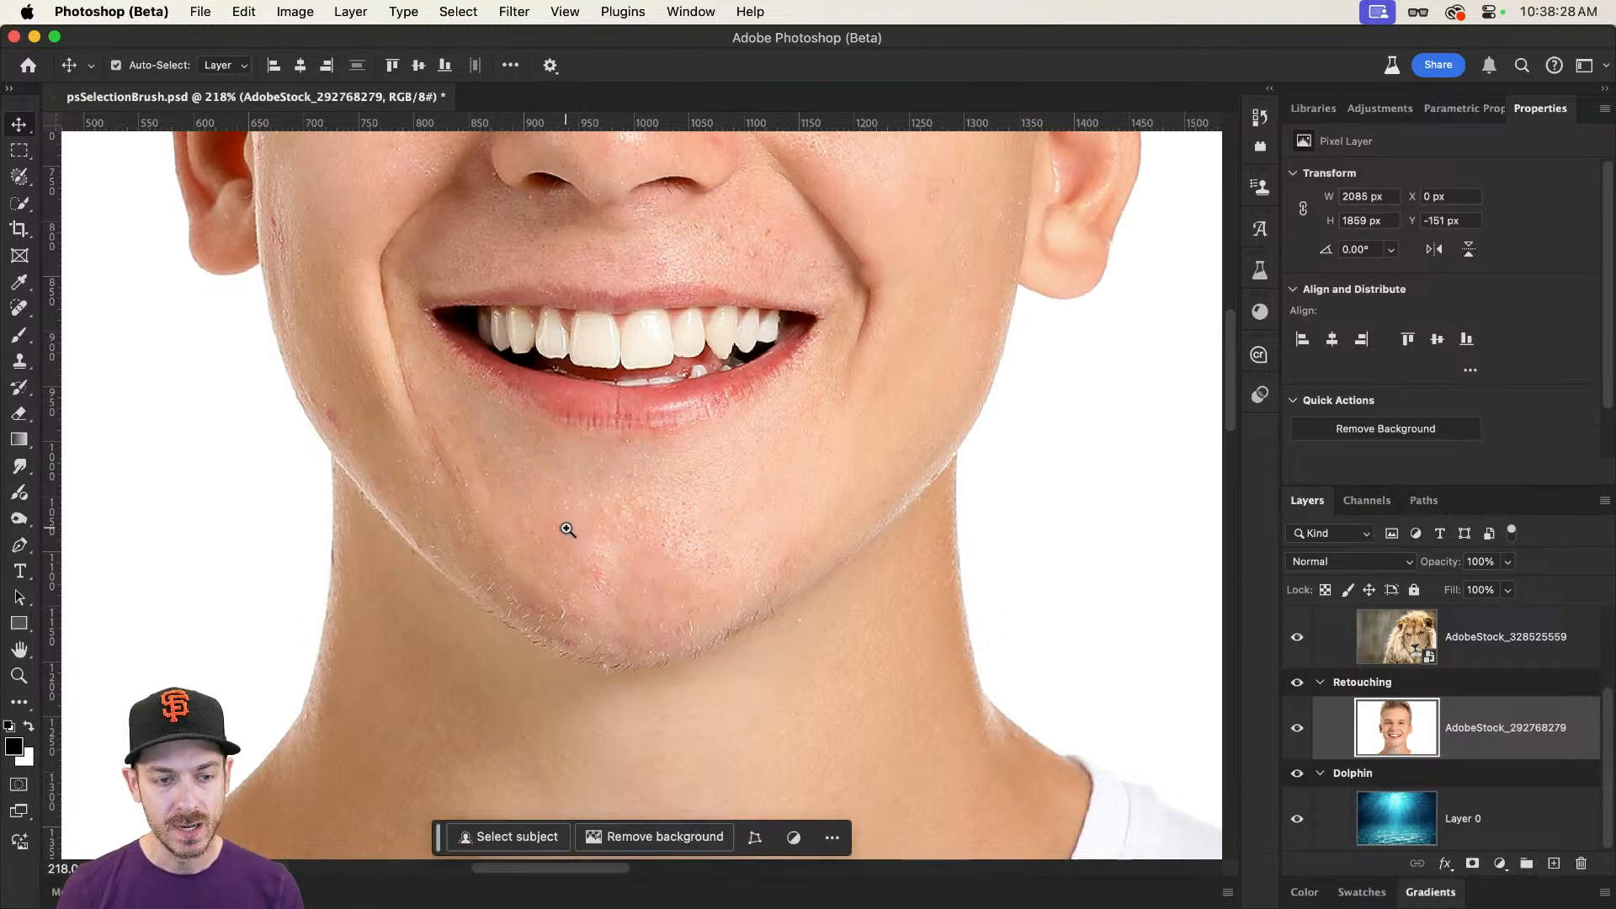
drag(562, 531, 629, 537)
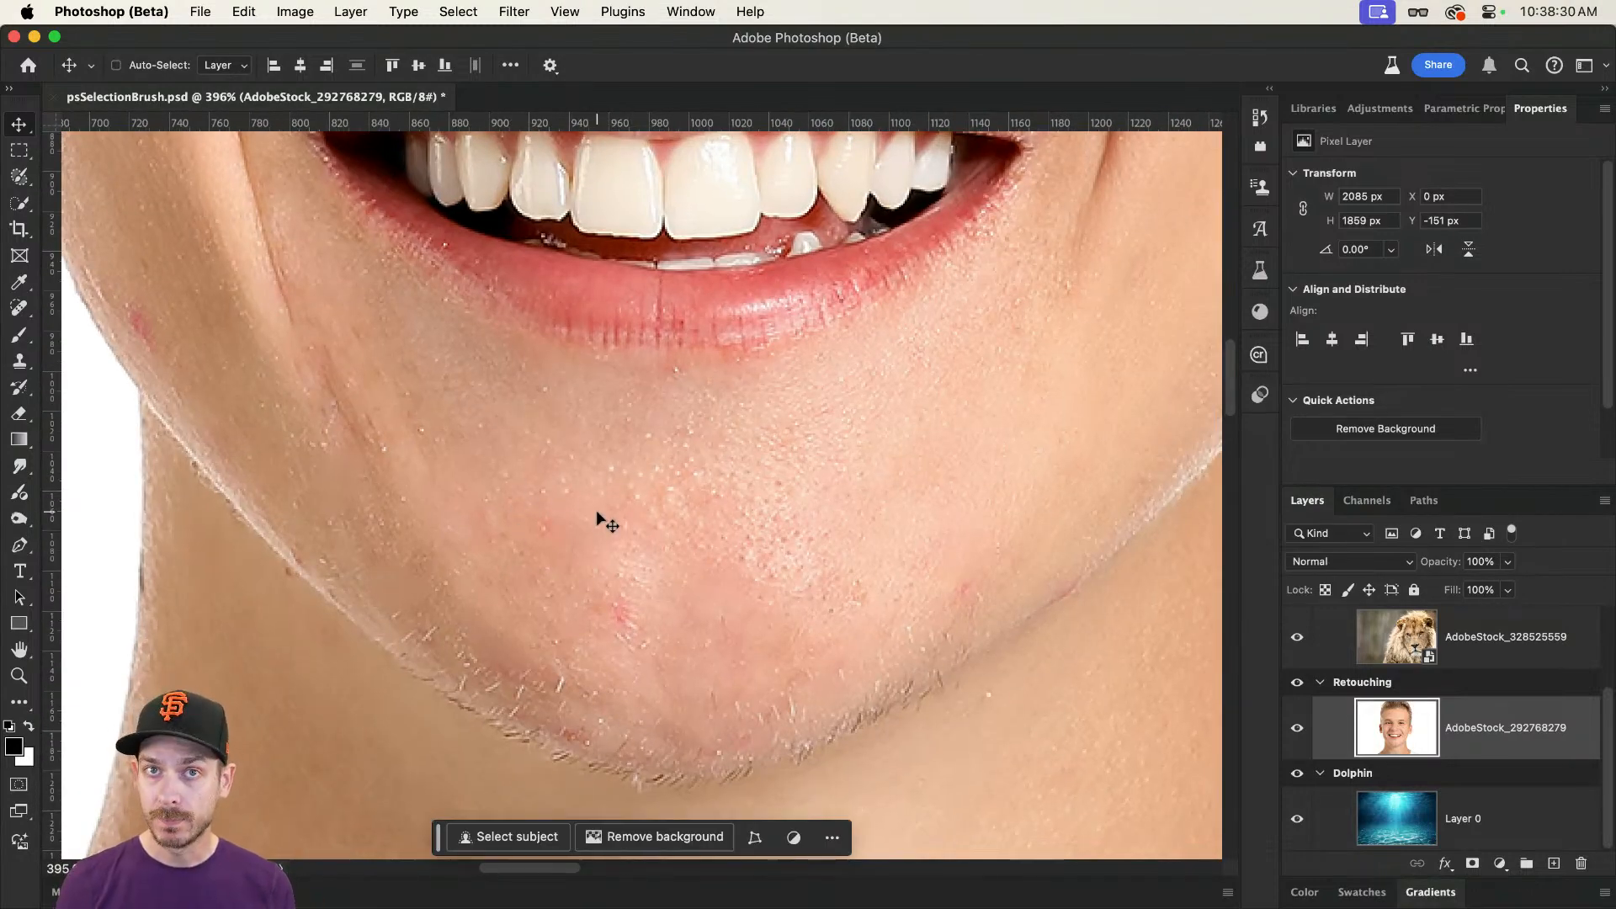
scroll(597, 513, up, 20)
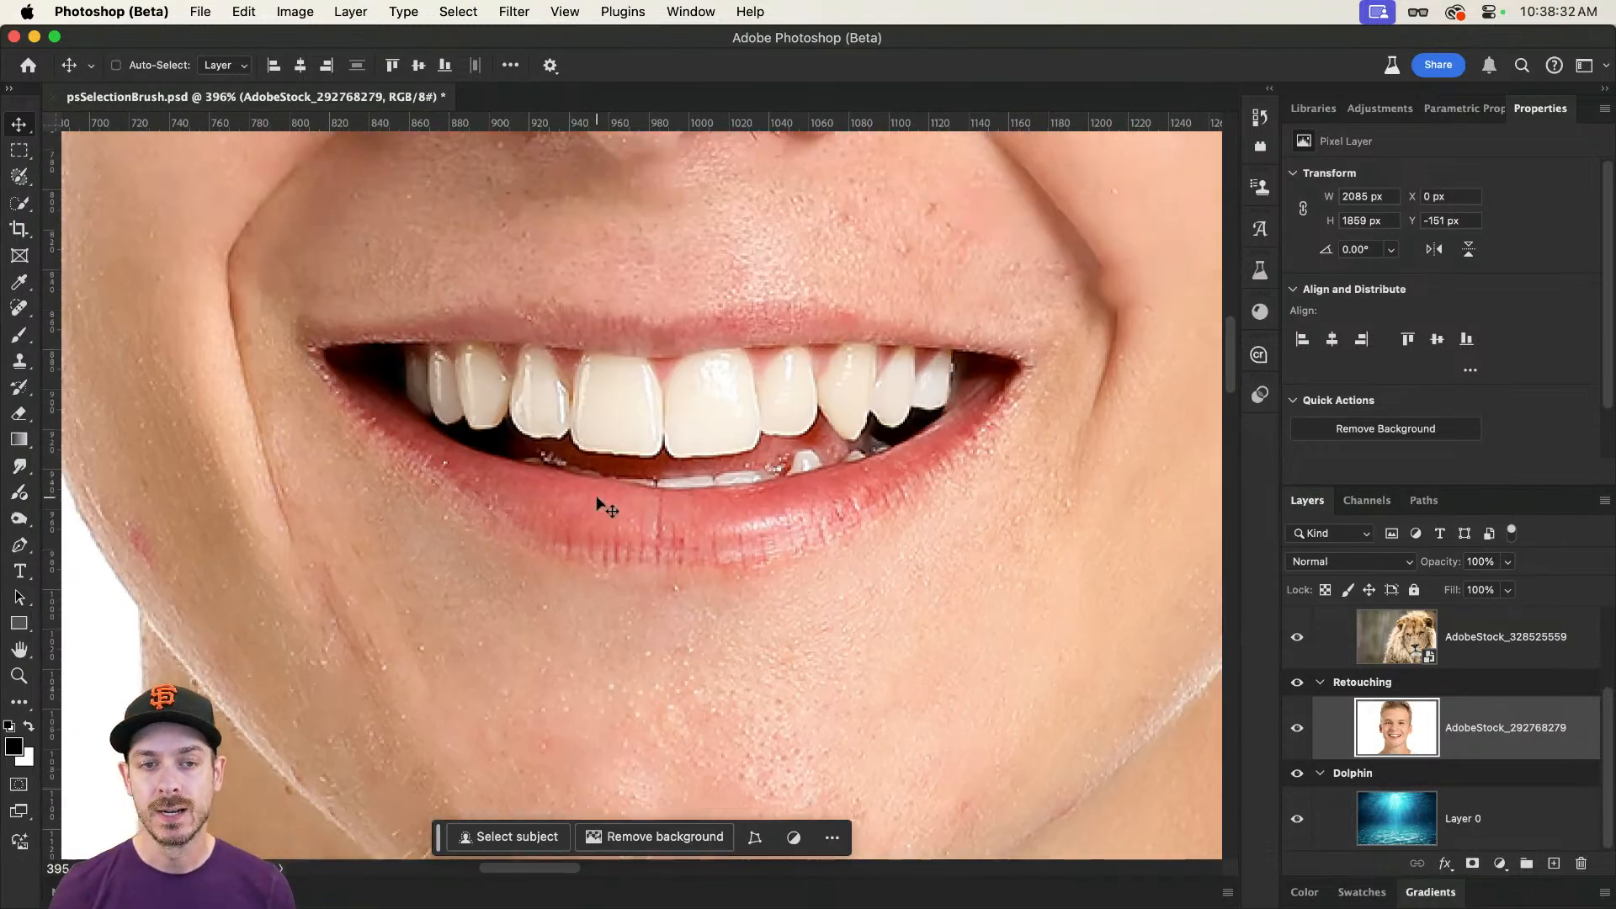
scroll(806, 581, up, 5)
scroll(808, 649, down, 12)
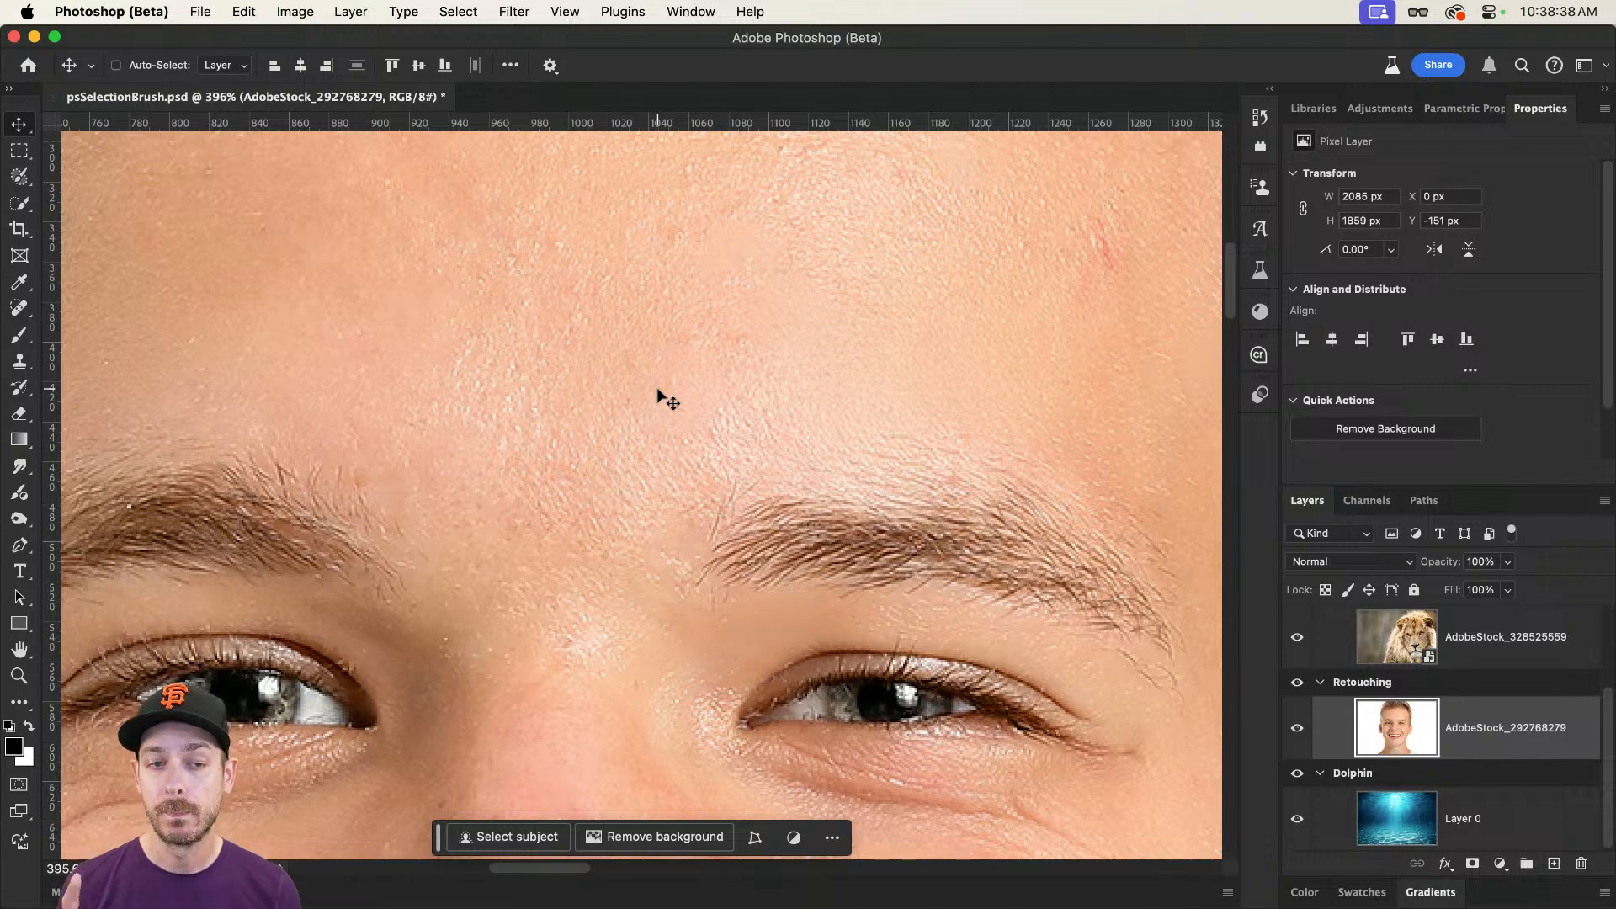
Step: Undo the deselection and the Content-Aware fill, and run Generative Fill on the blemish selection with an empty prompt
key(super+z)
key(super+z)
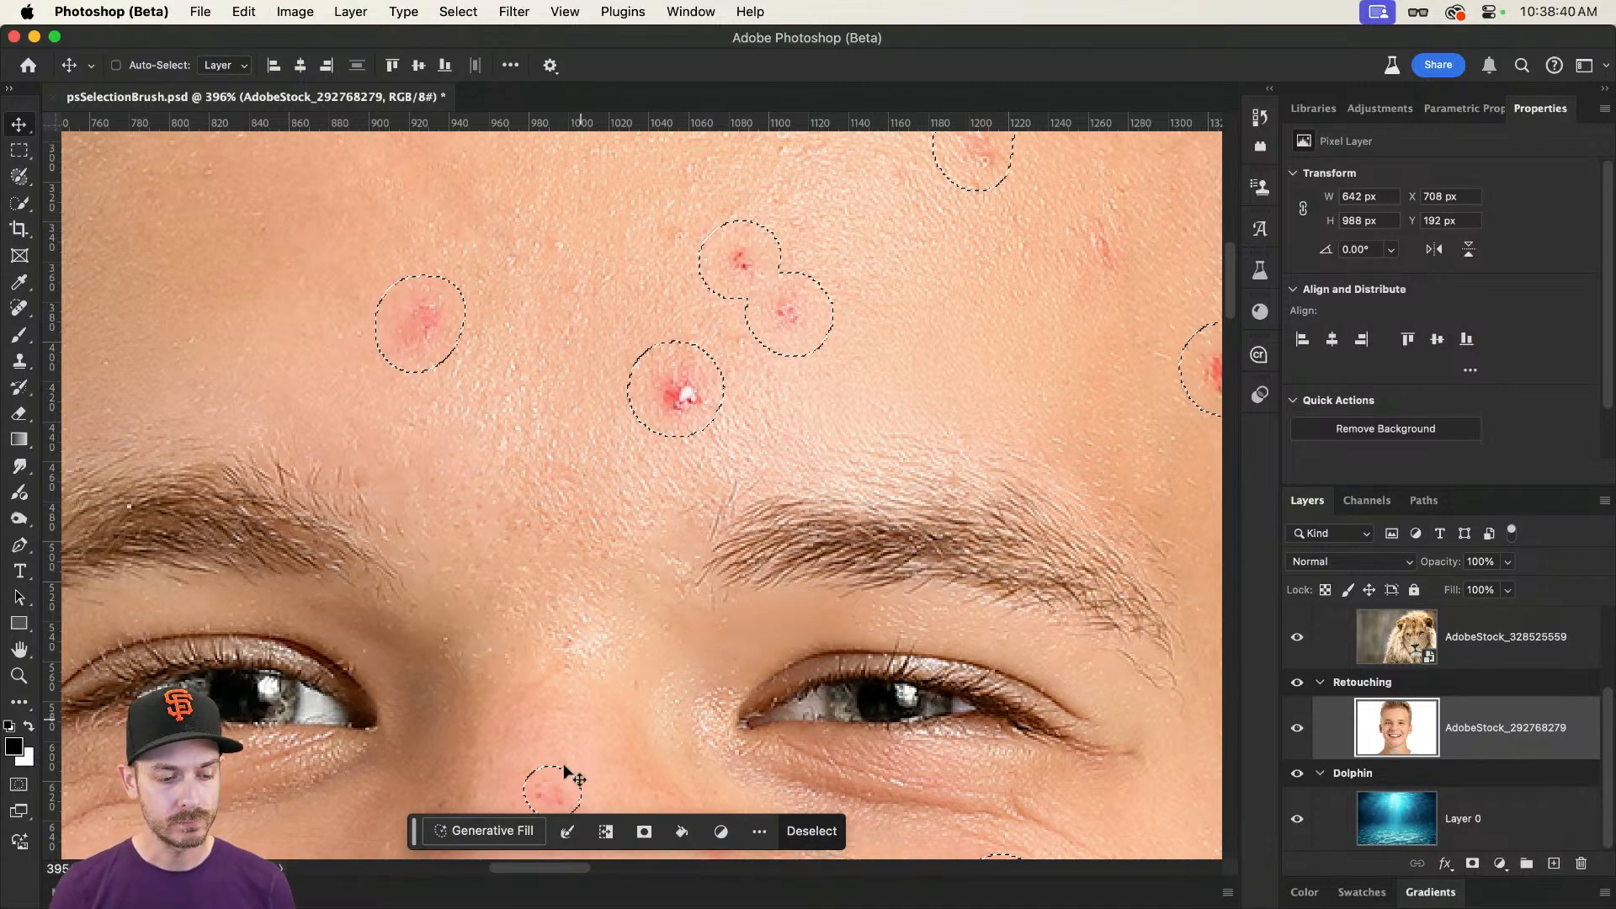
click(507, 831)
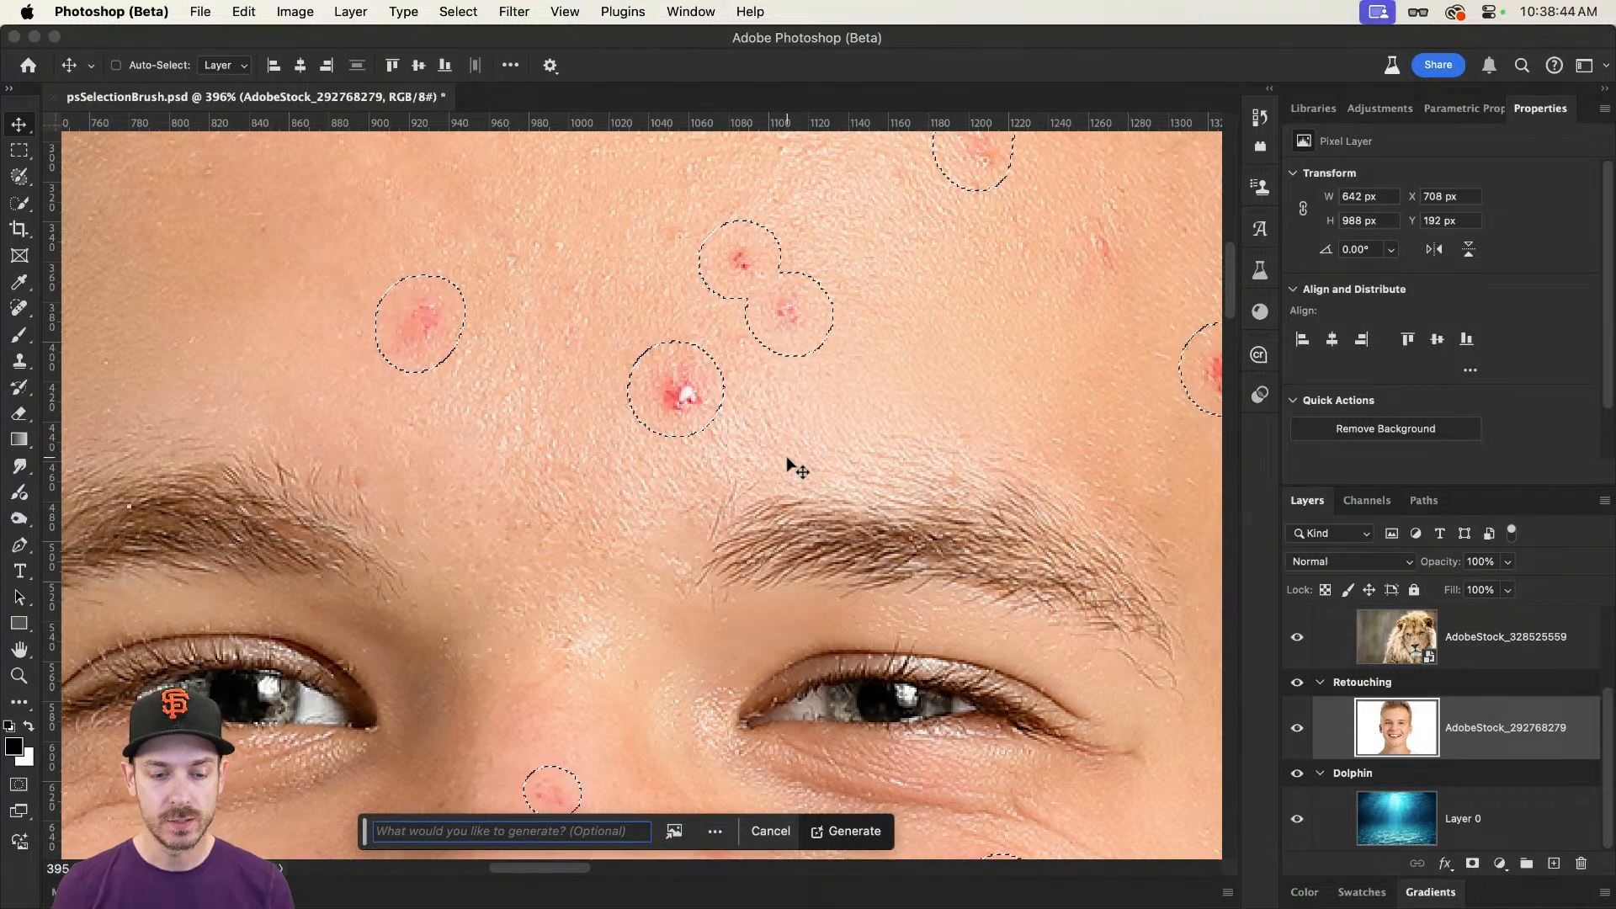
mouse_move(785, 457)
mouse_down()
mouse_move(710, 458)
mouse_move(769, 411)
mouse_move(769, 437)
mouse_up()
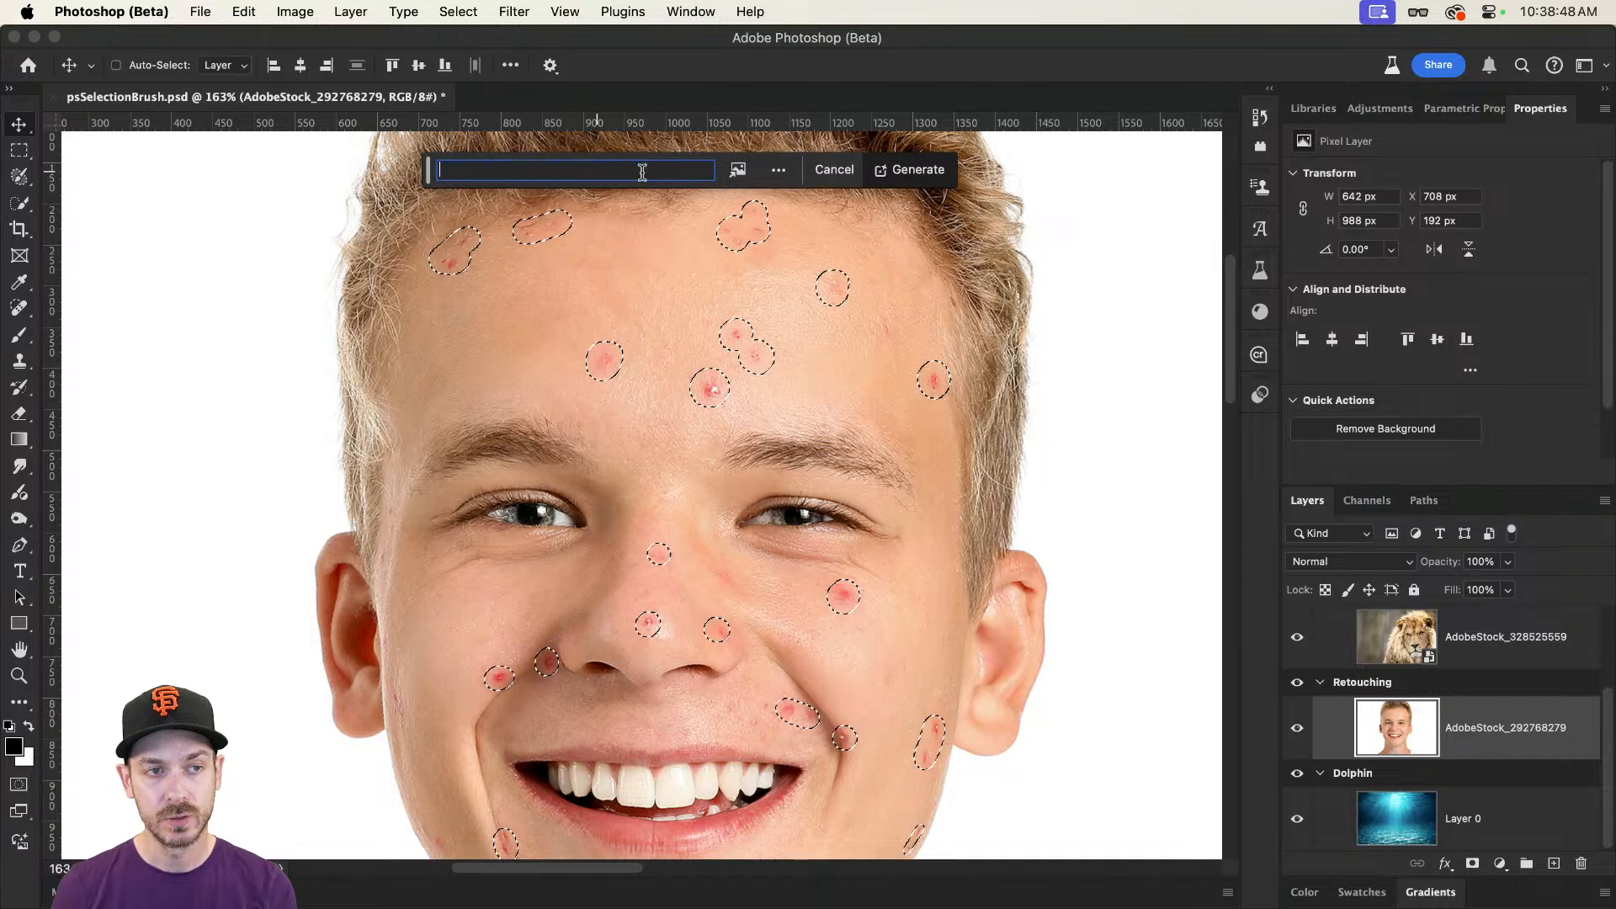
click(913, 170)
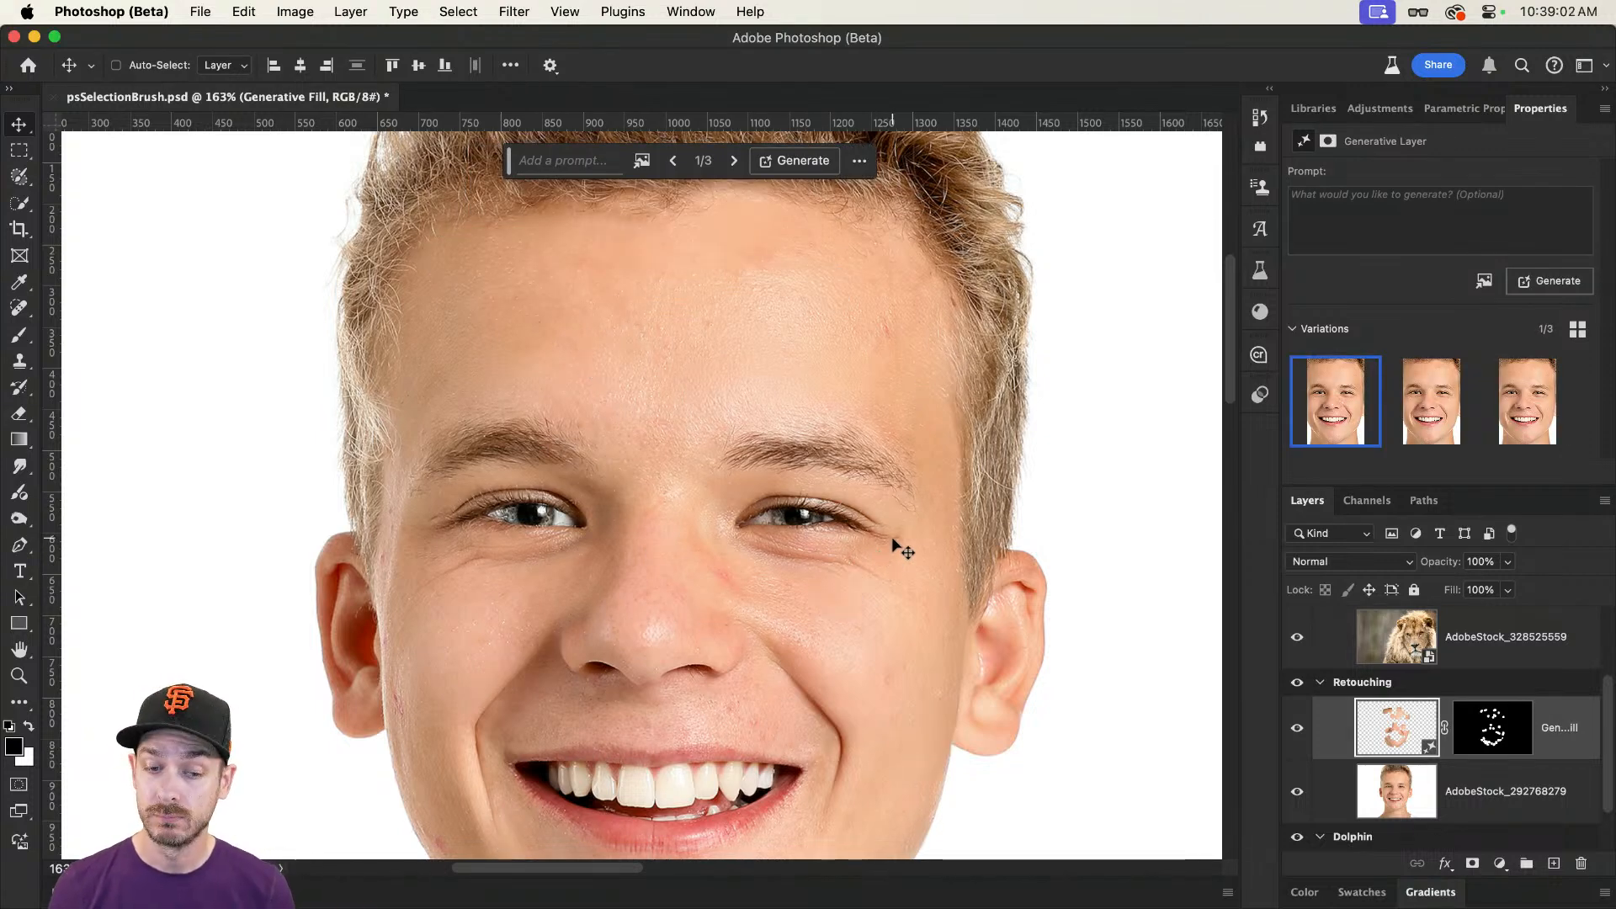
Step: Toggle the Generative Fill layer's visibility to compare the portrait before and after, leaving the layer shown
scroll(946, 508, down, 3)
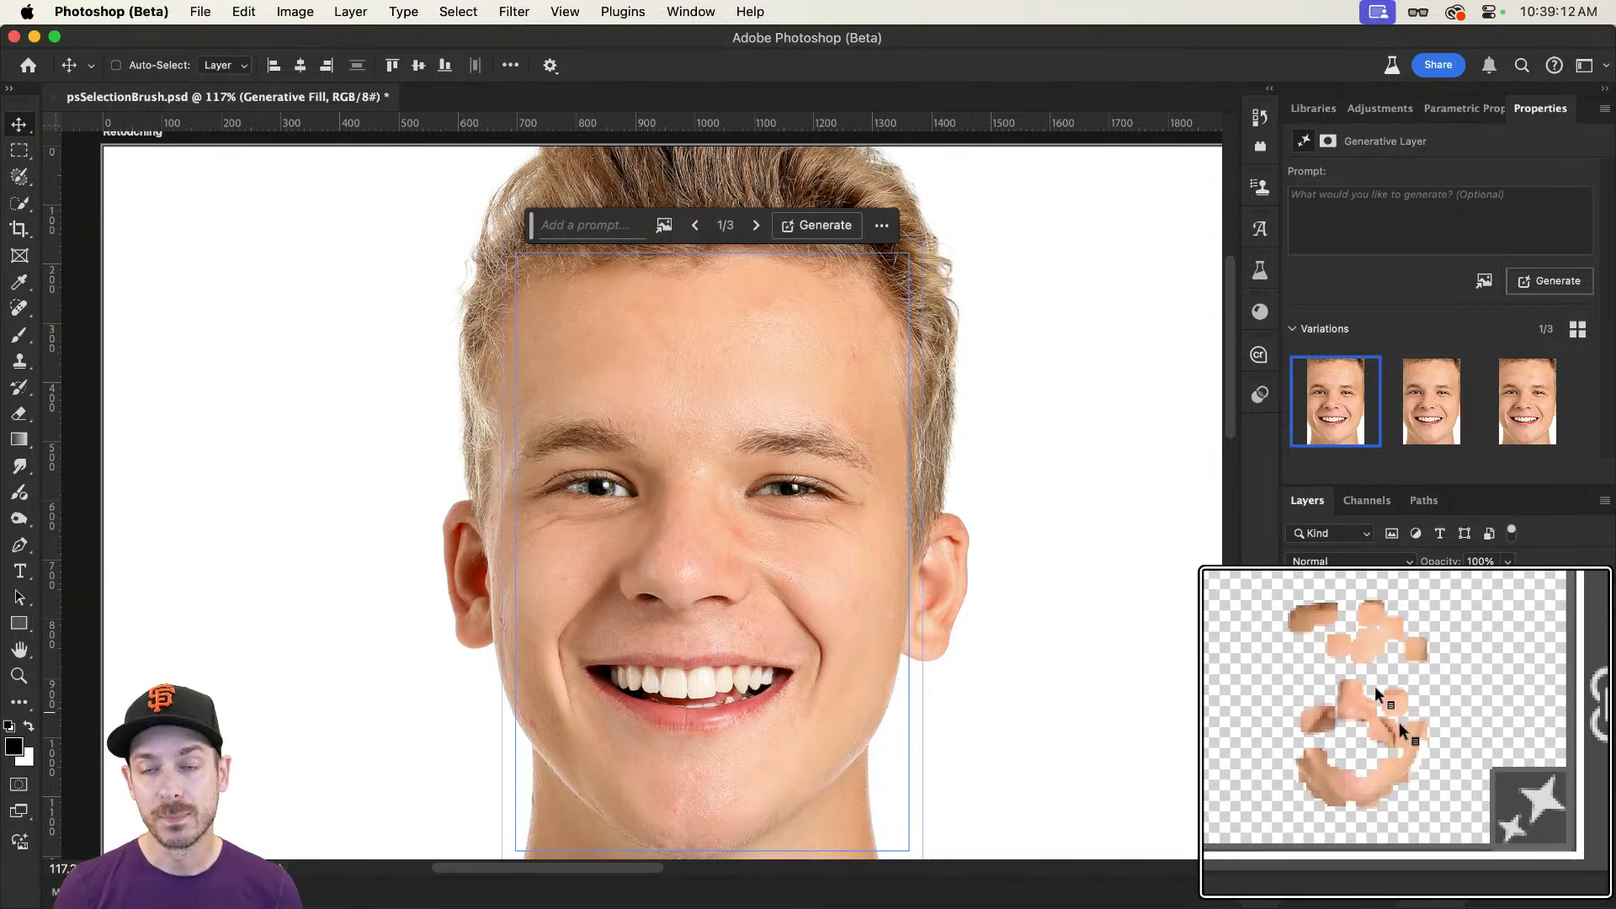
click(1298, 729)
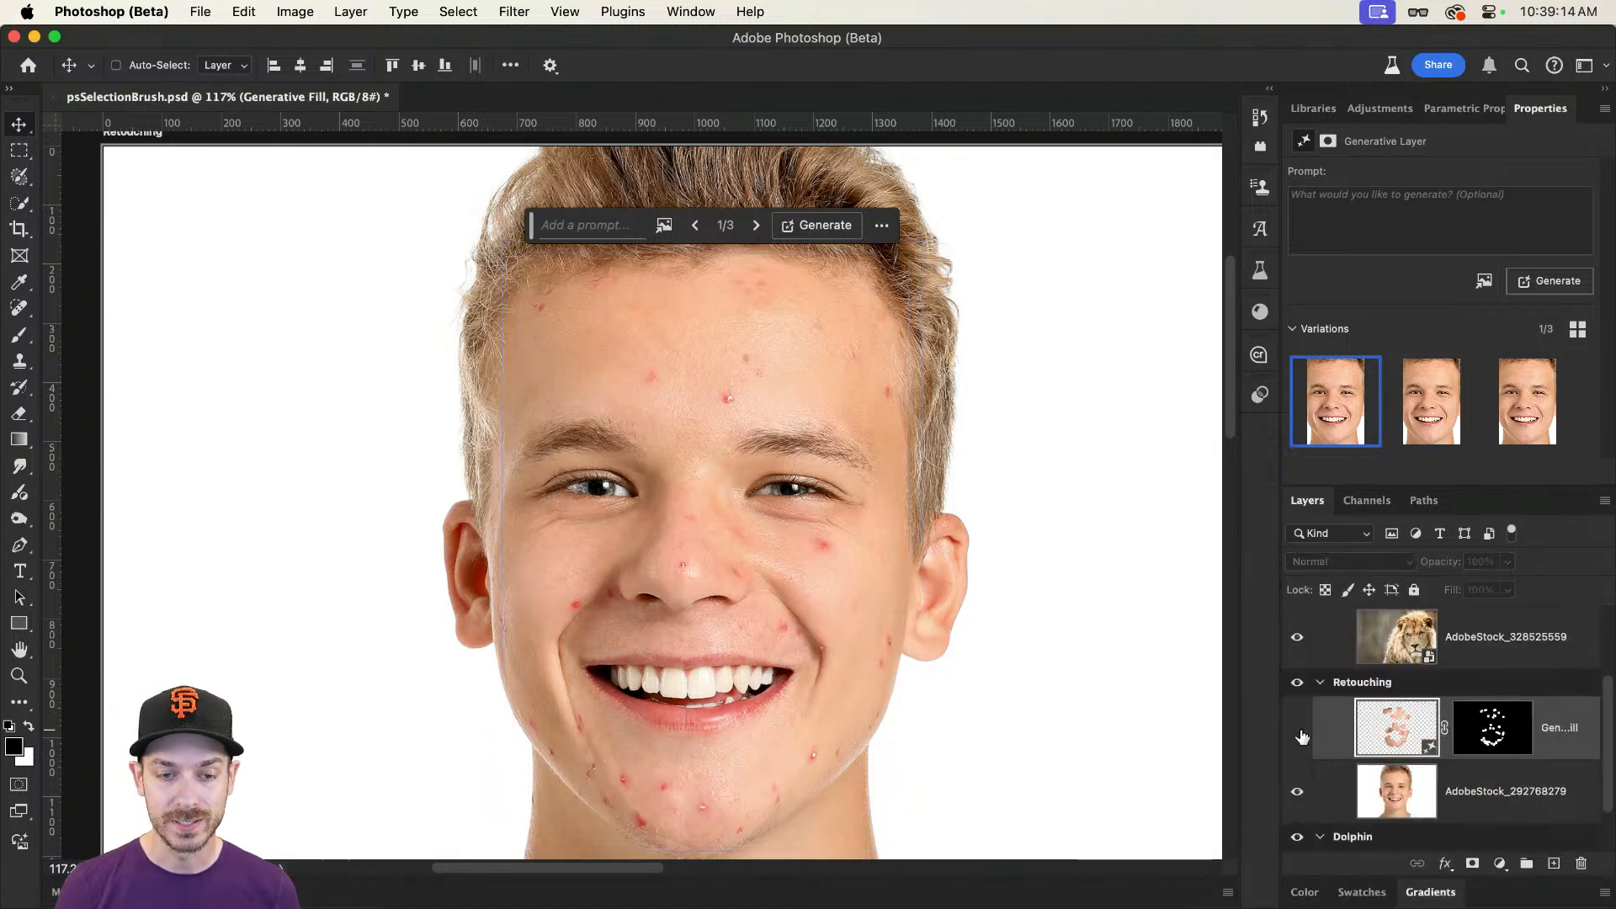
click(1299, 730)
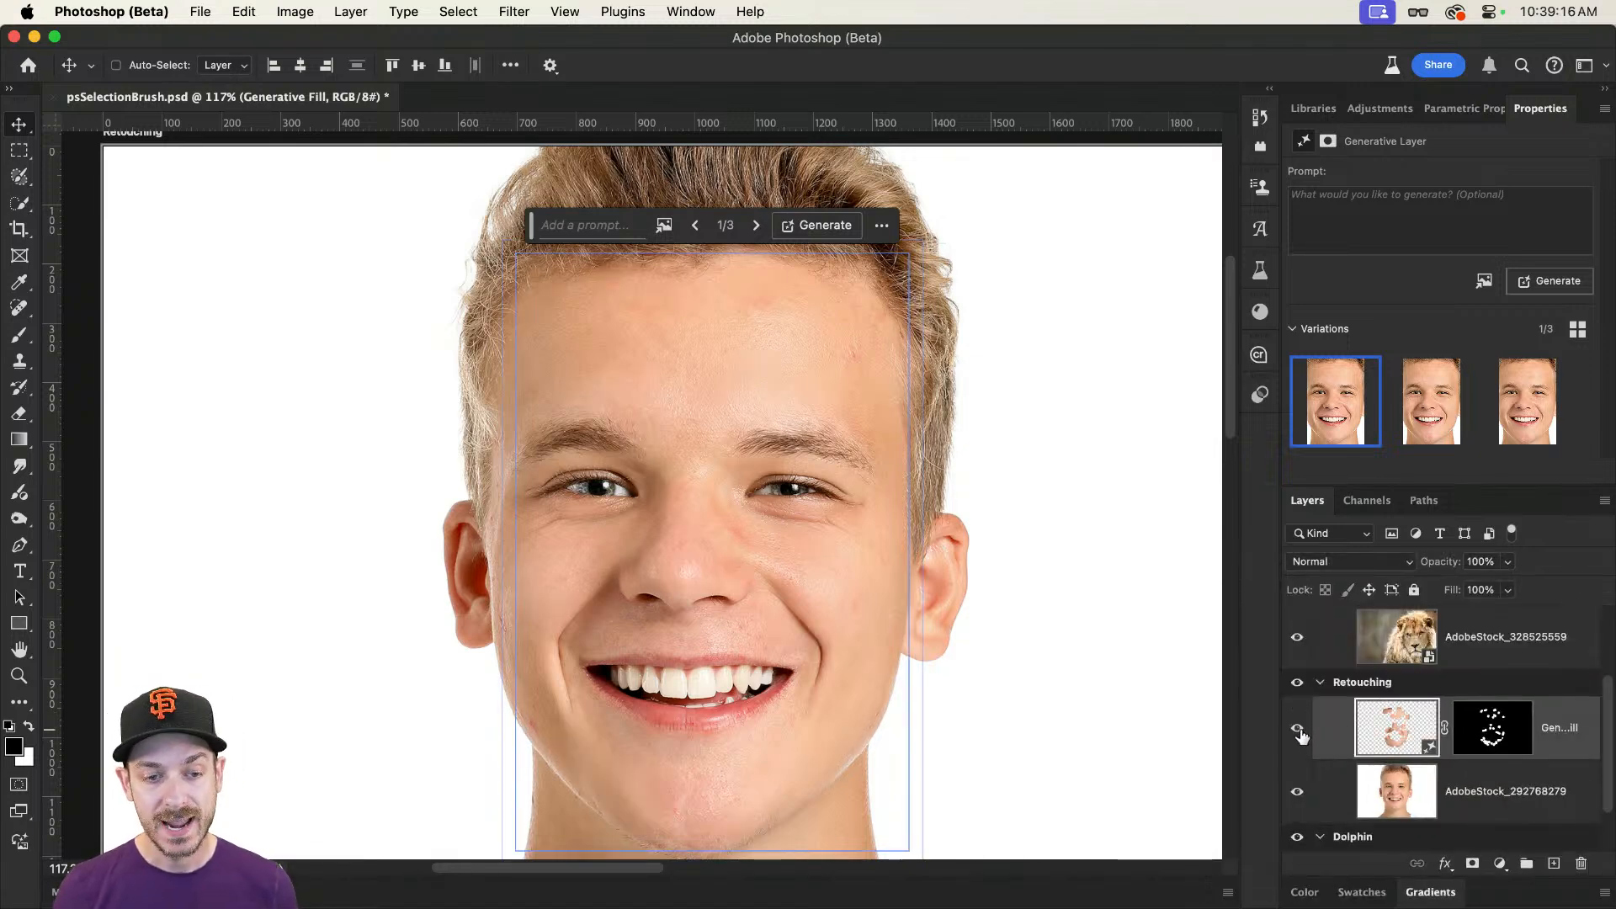
click(1299, 730)
click(1299, 731)
click(1299, 731)
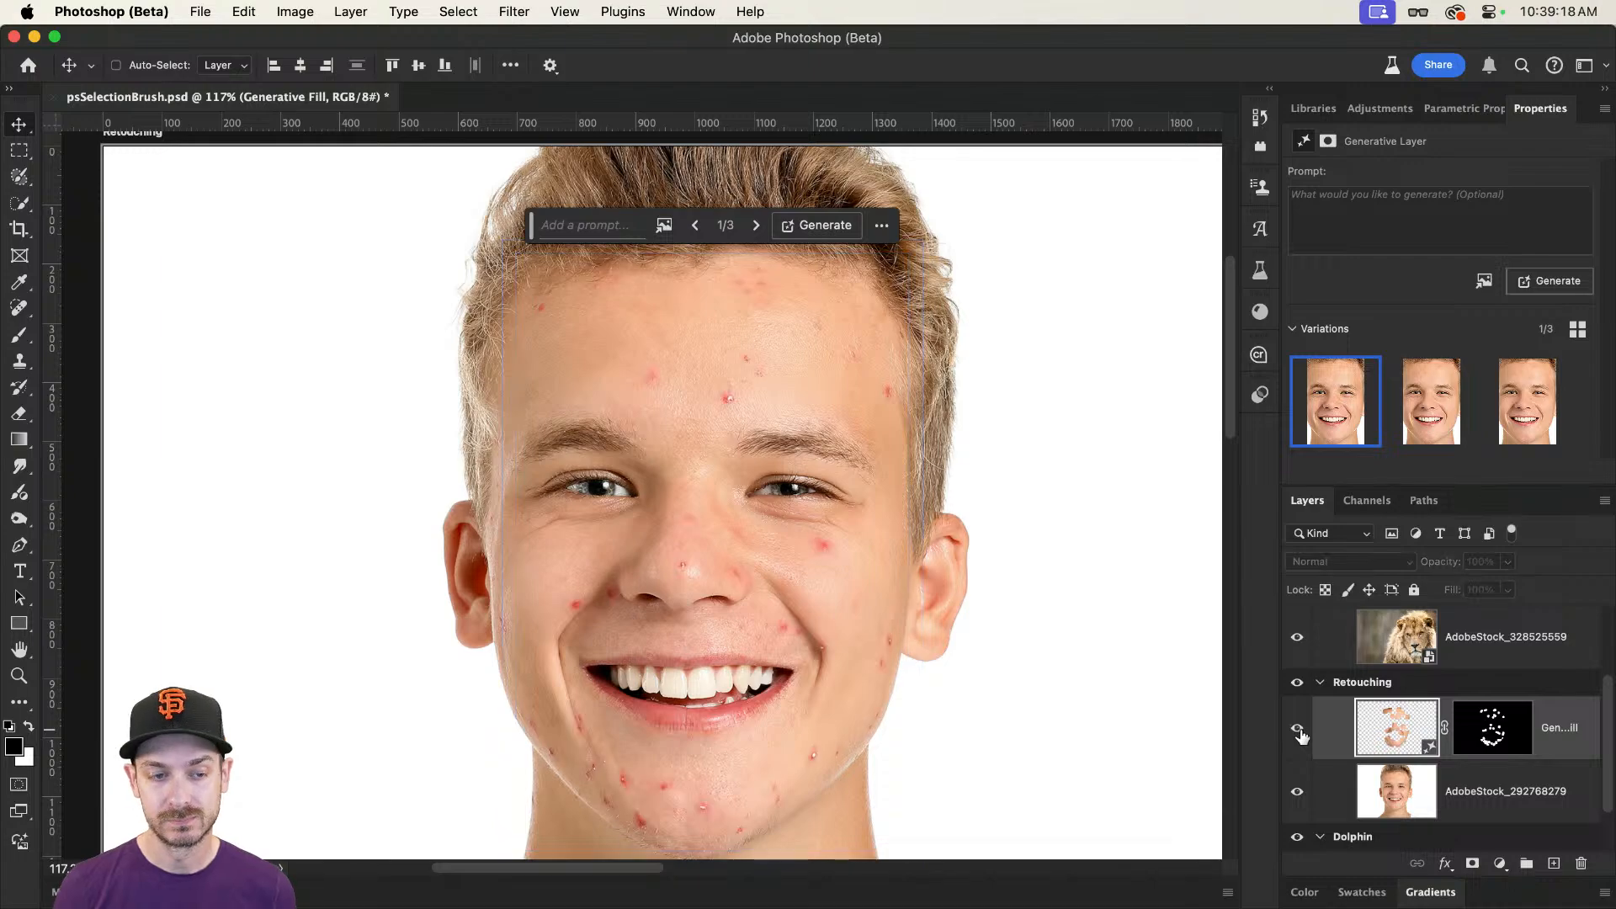
click(1299, 730)
Step: Select the lion photo layer on the Hair artboard
scroll(892, 623, down, 15)
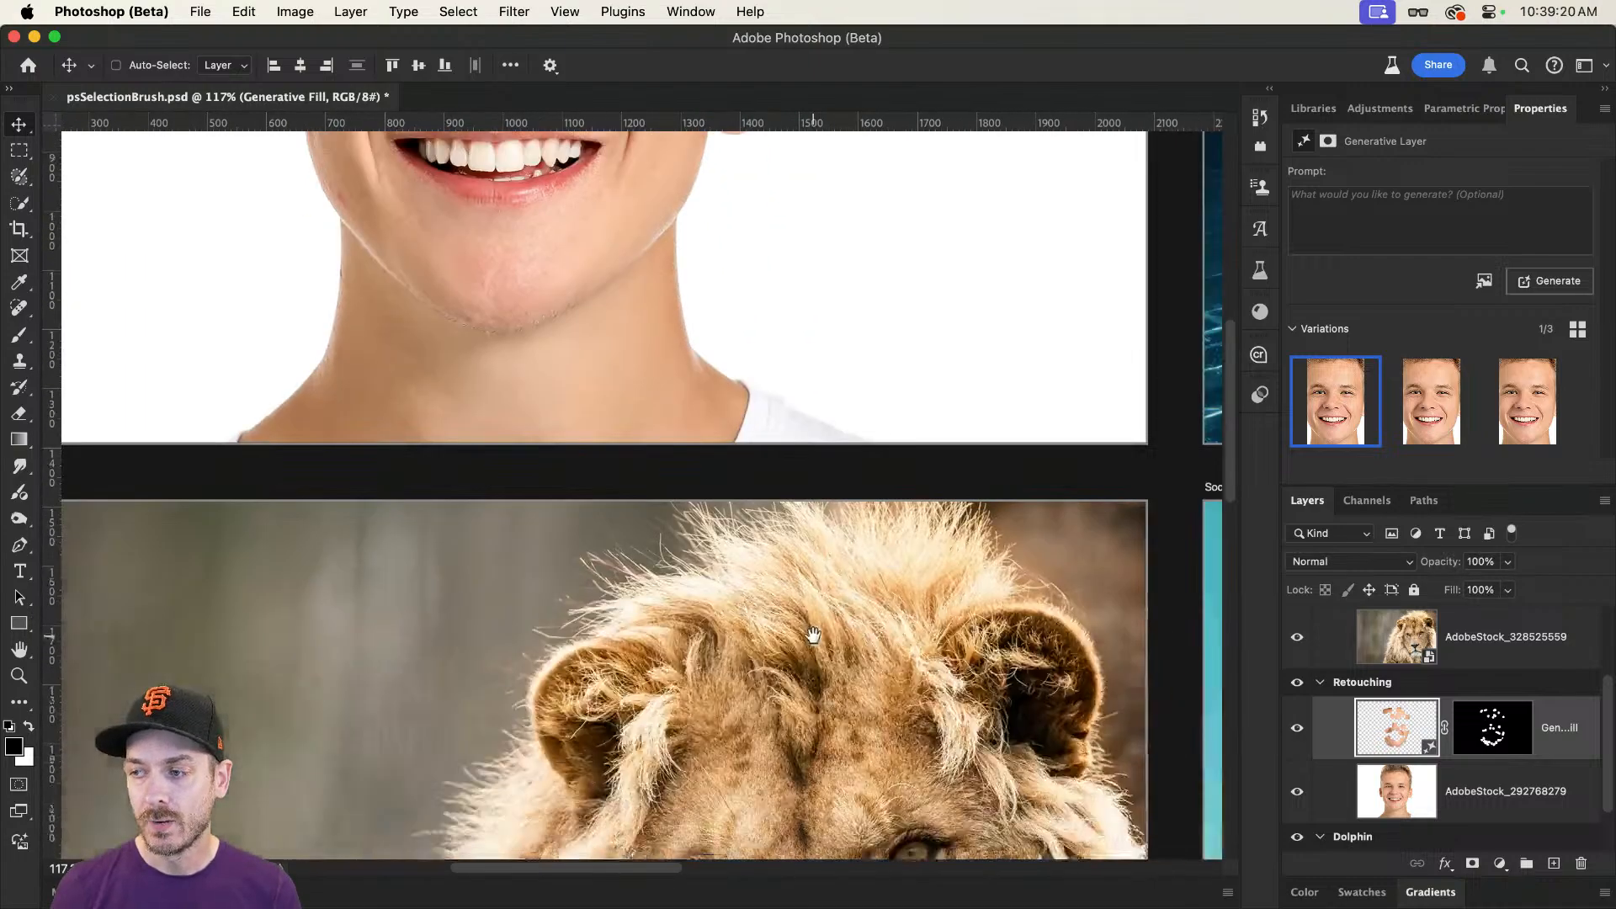
scroll(834, 582, down, 3)
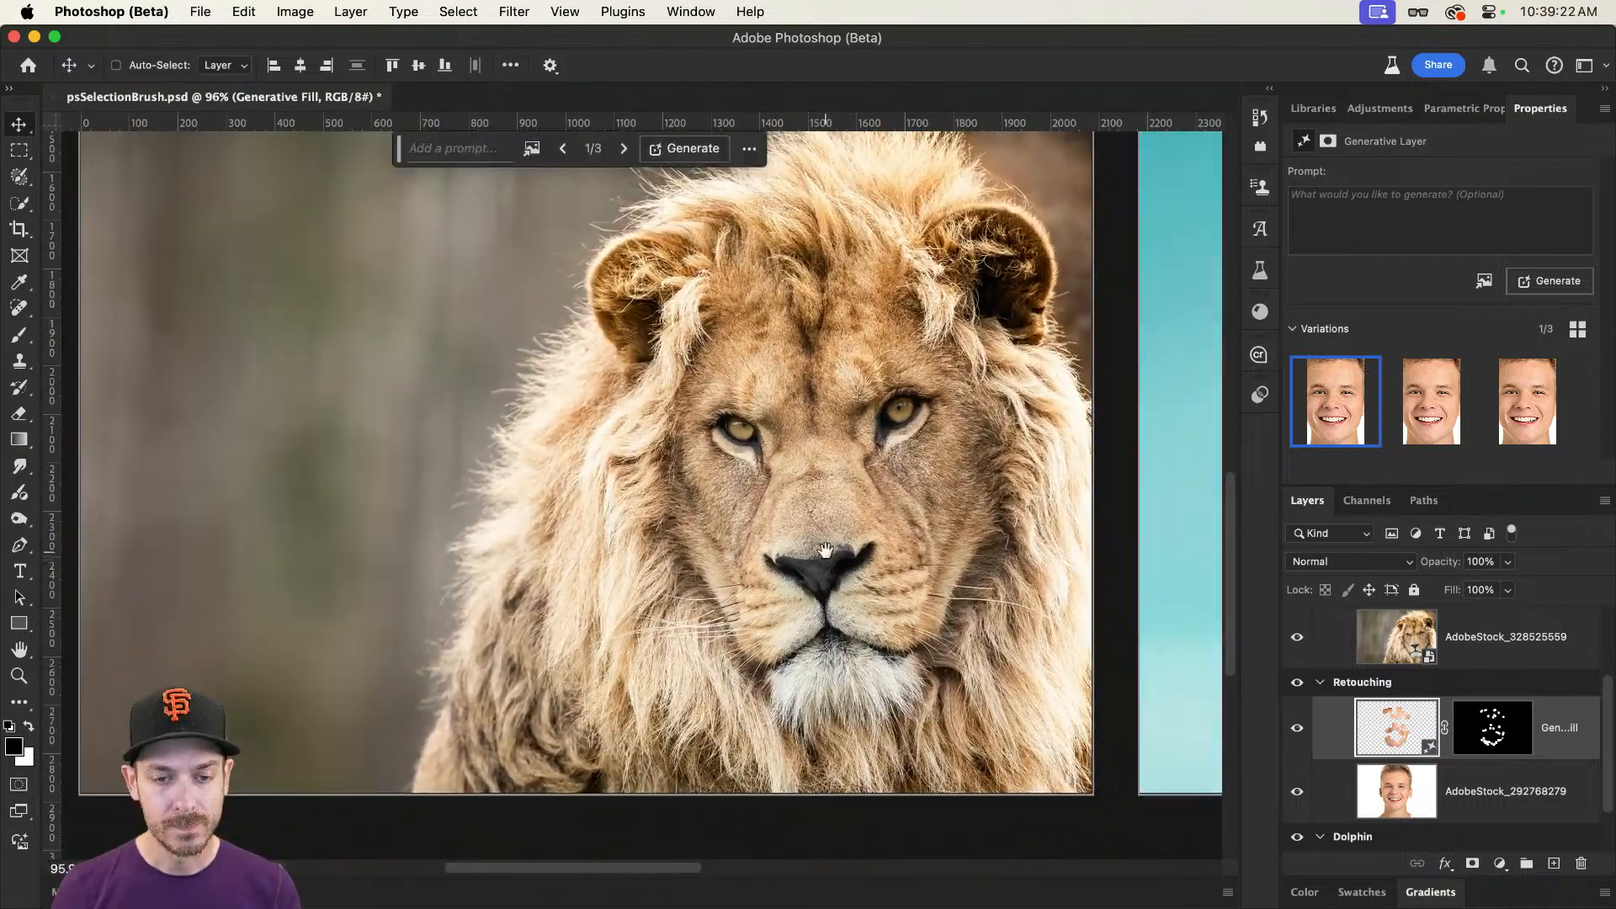
drag(826, 552, 855, 579)
super+click(786, 407)
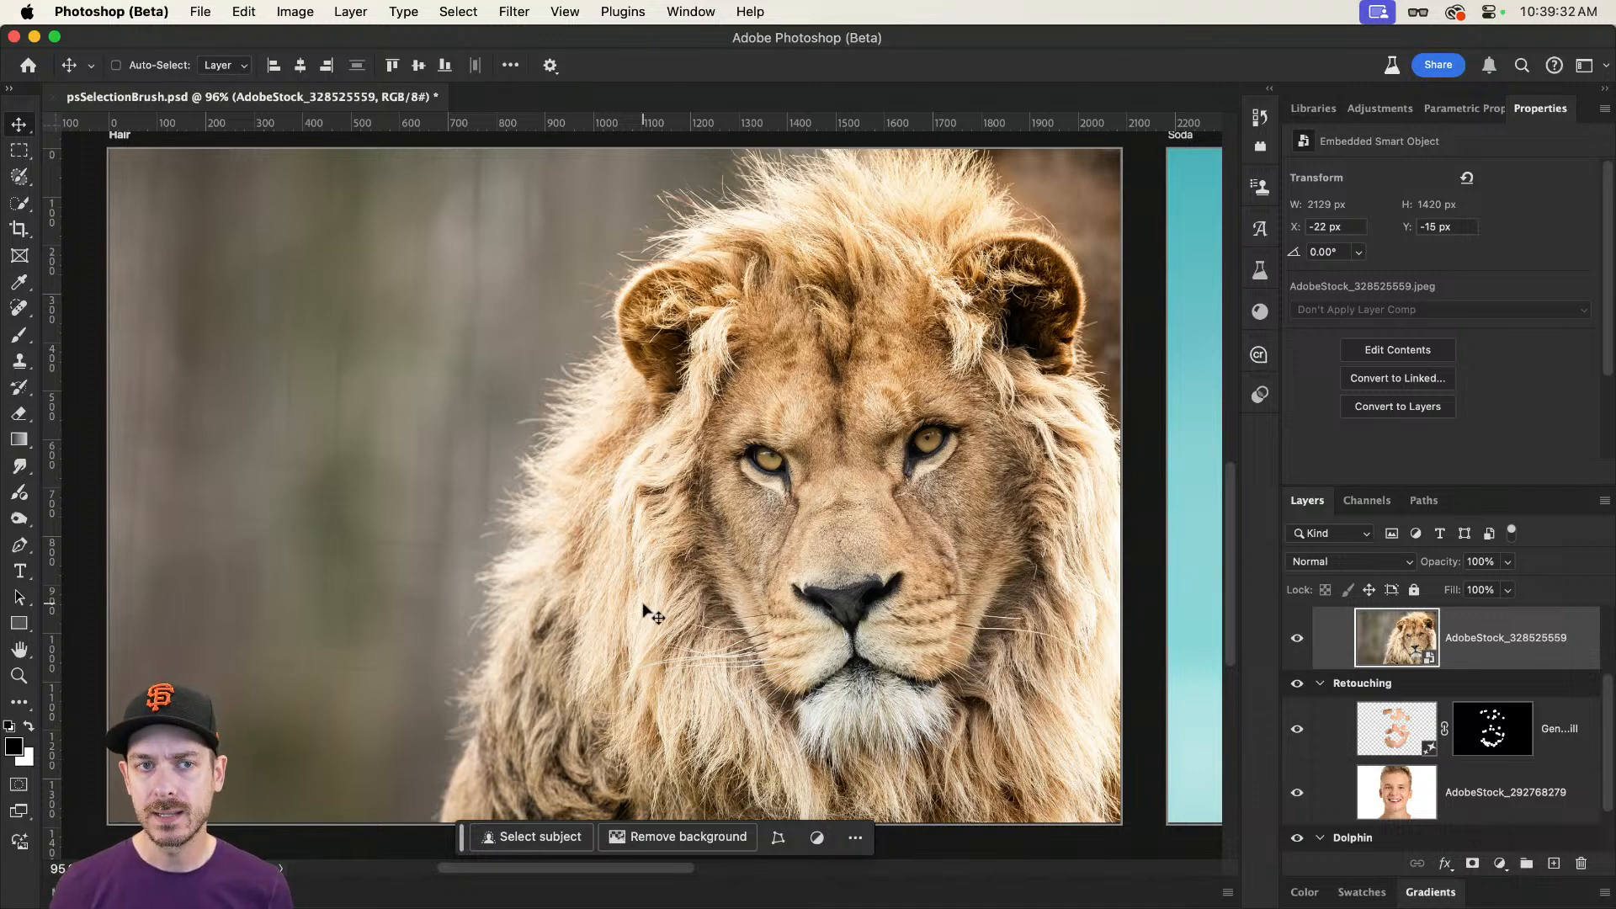
Step: Try removing the background from the lion photo and undo it
click(670, 848)
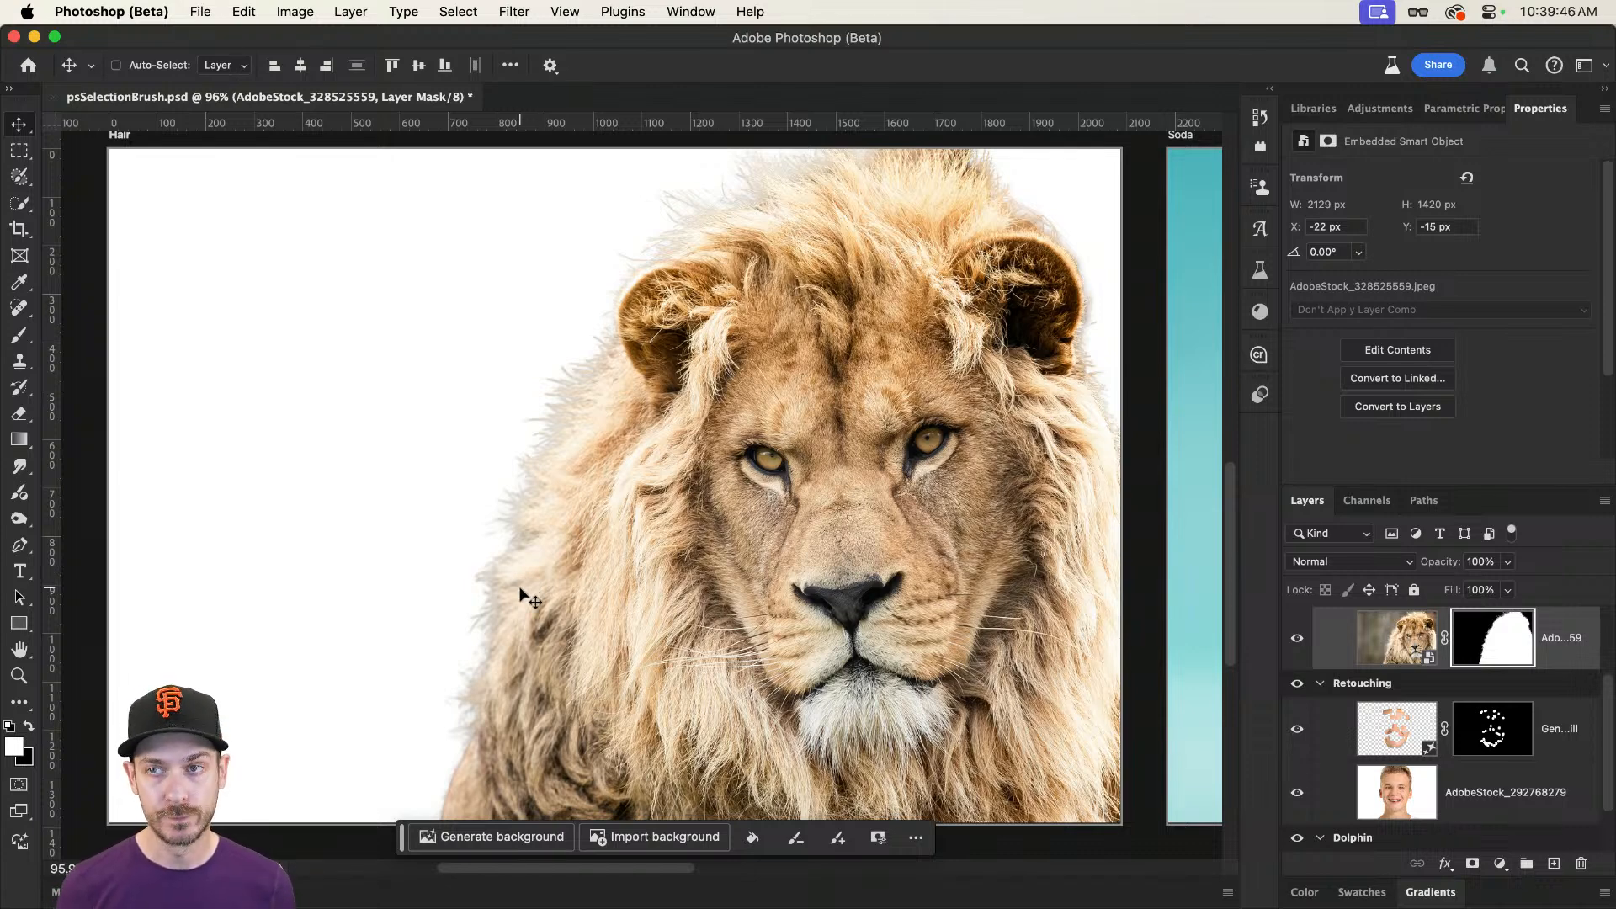
key(super+z)
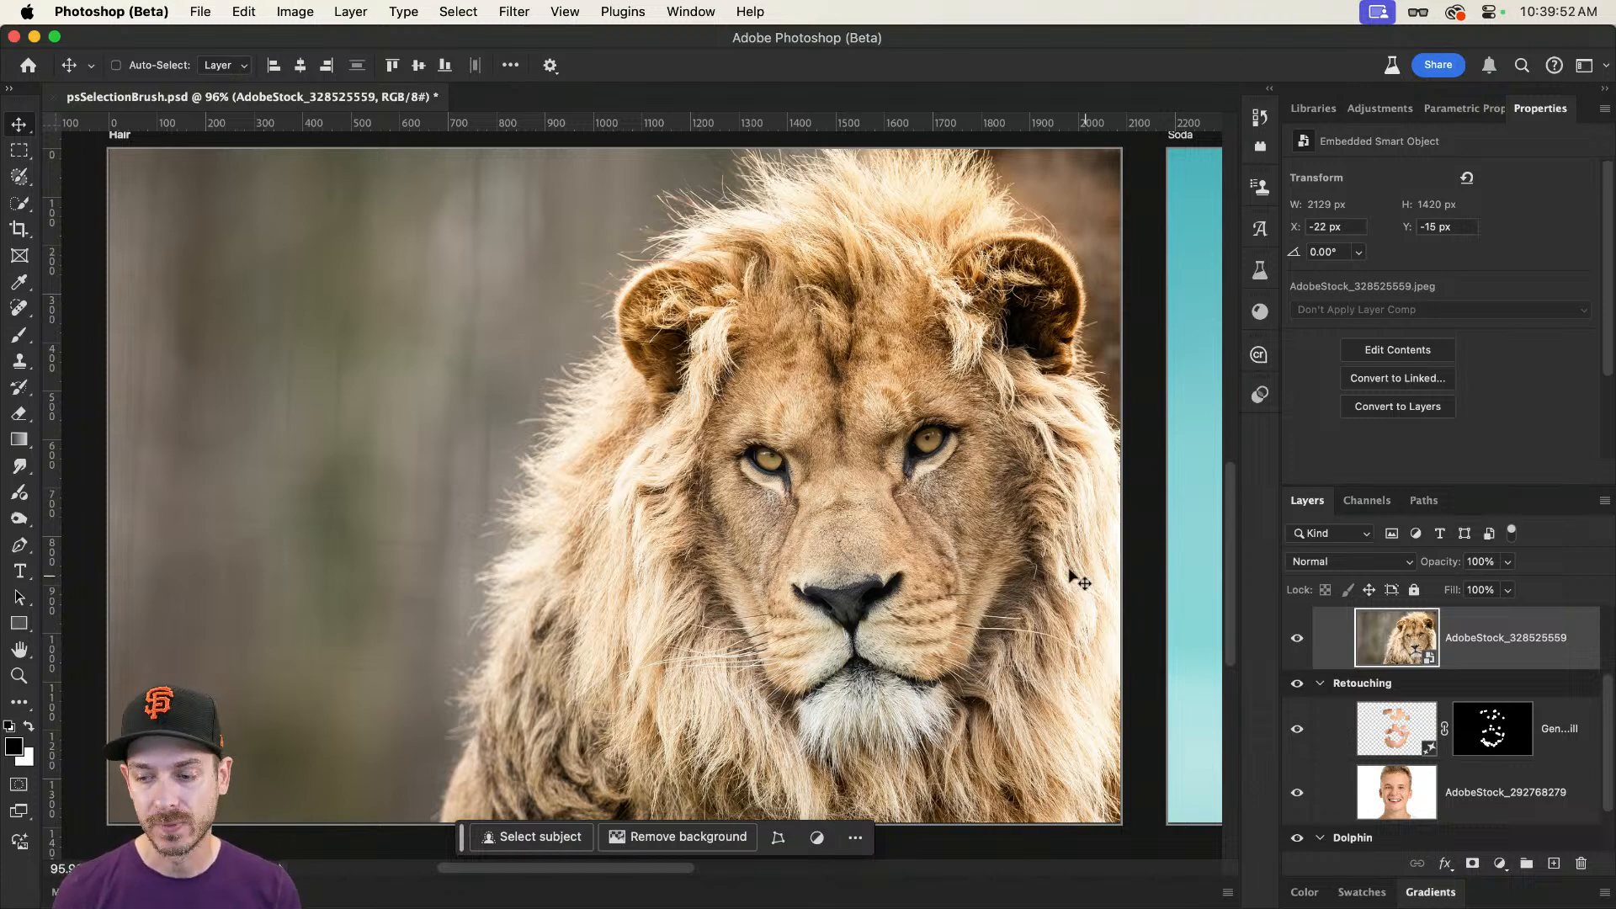
Step: Select the whole lion with the Object Selection tool
click(20, 176)
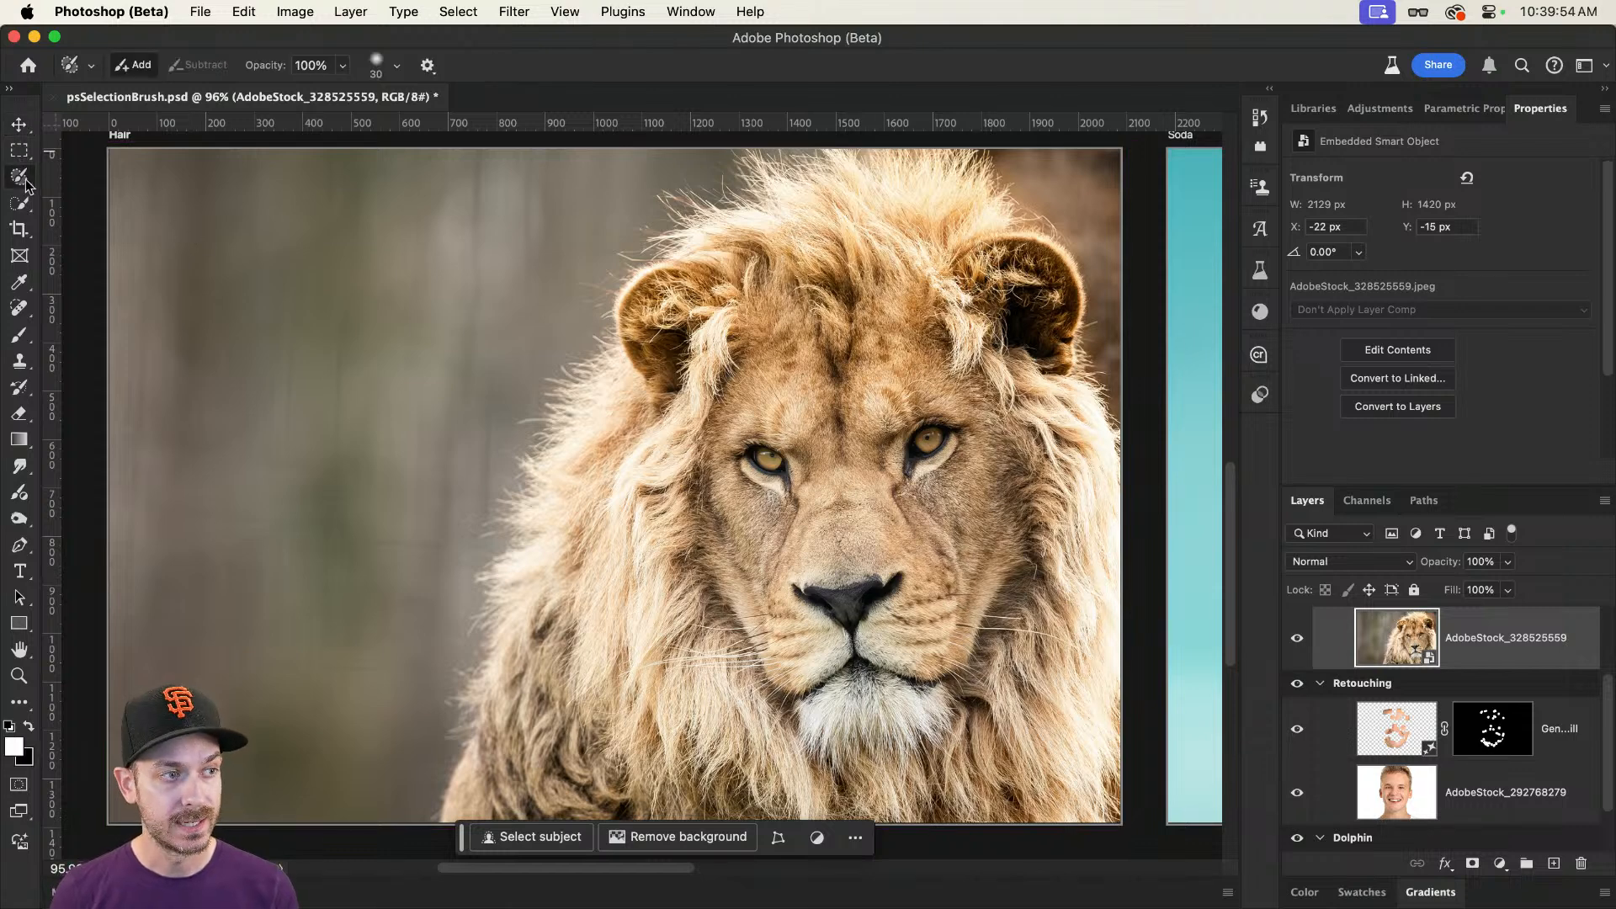
click(20, 201)
click(17, 208)
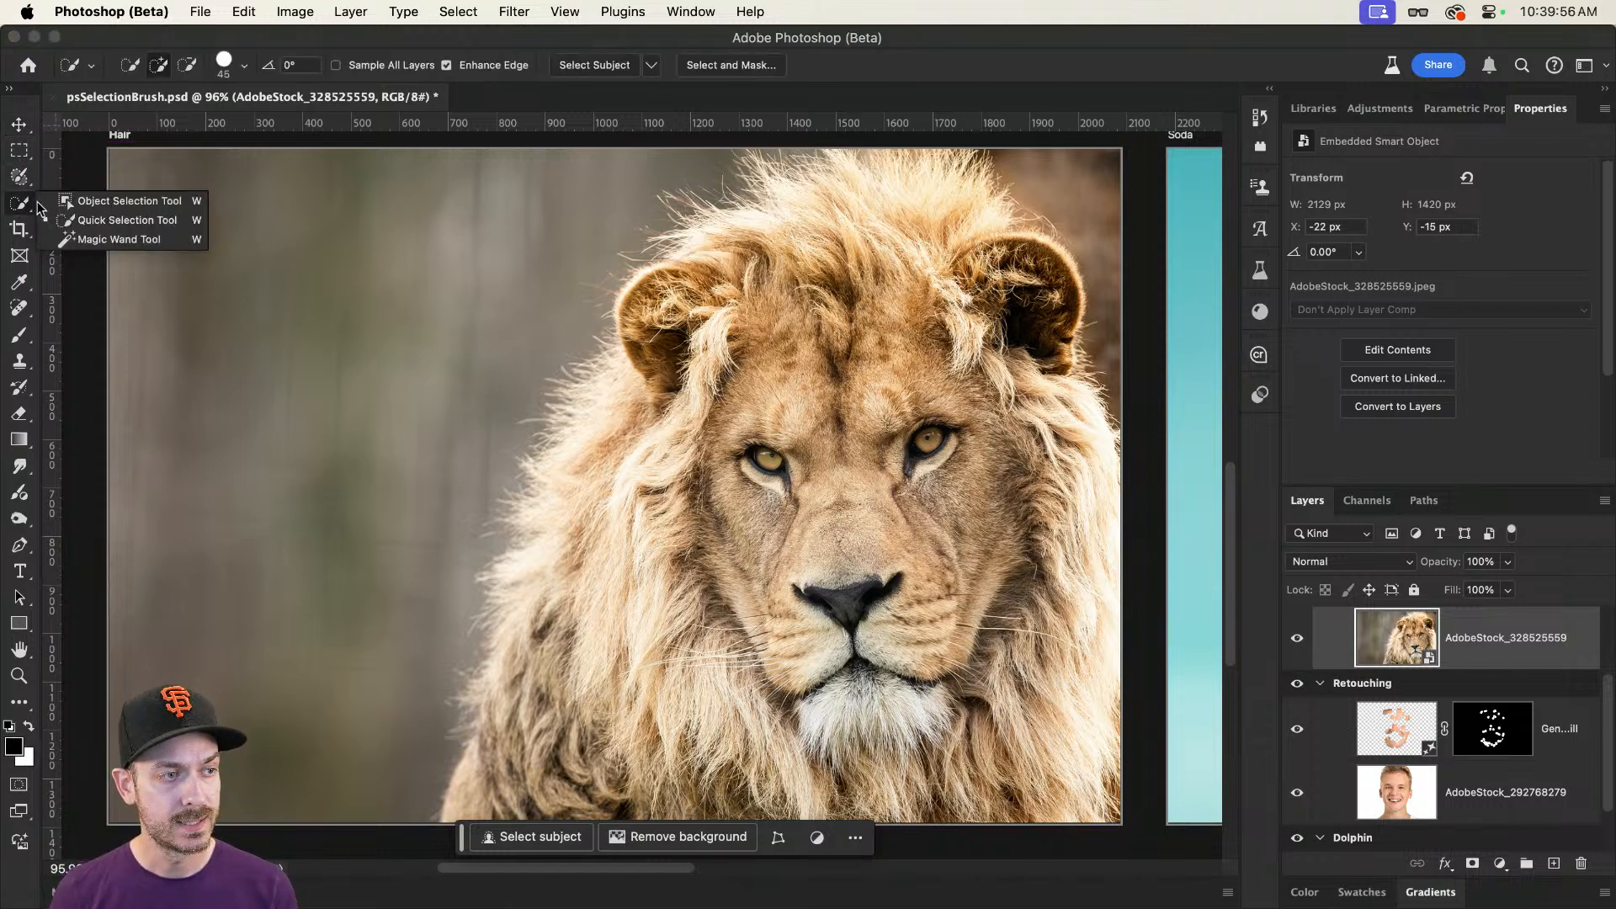
click(90, 208)
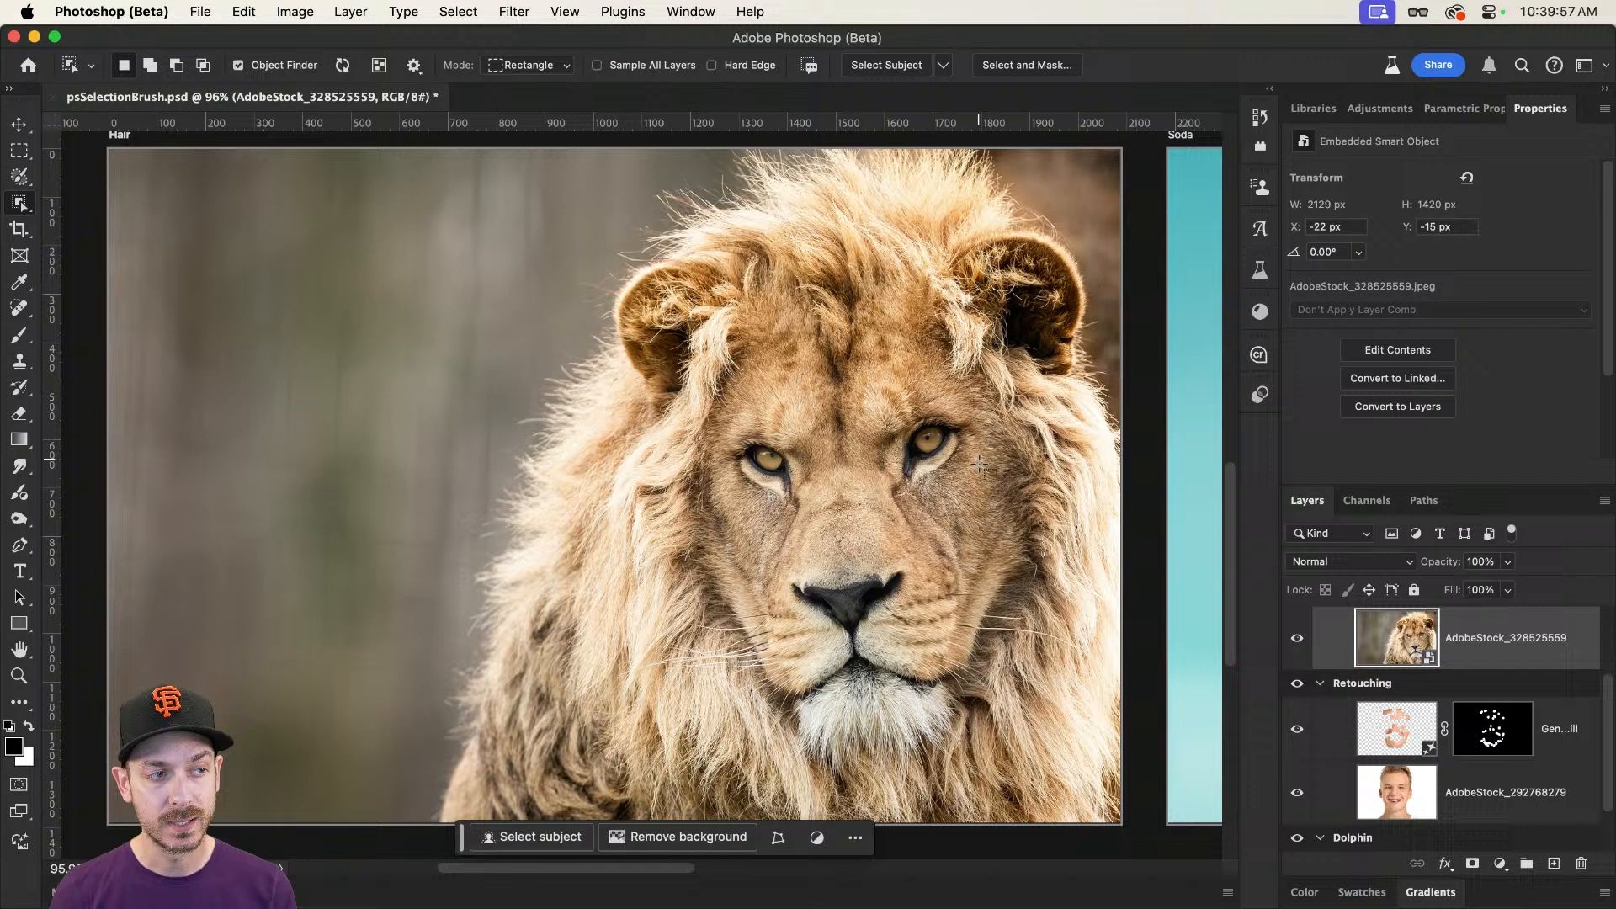
click(892, 497)
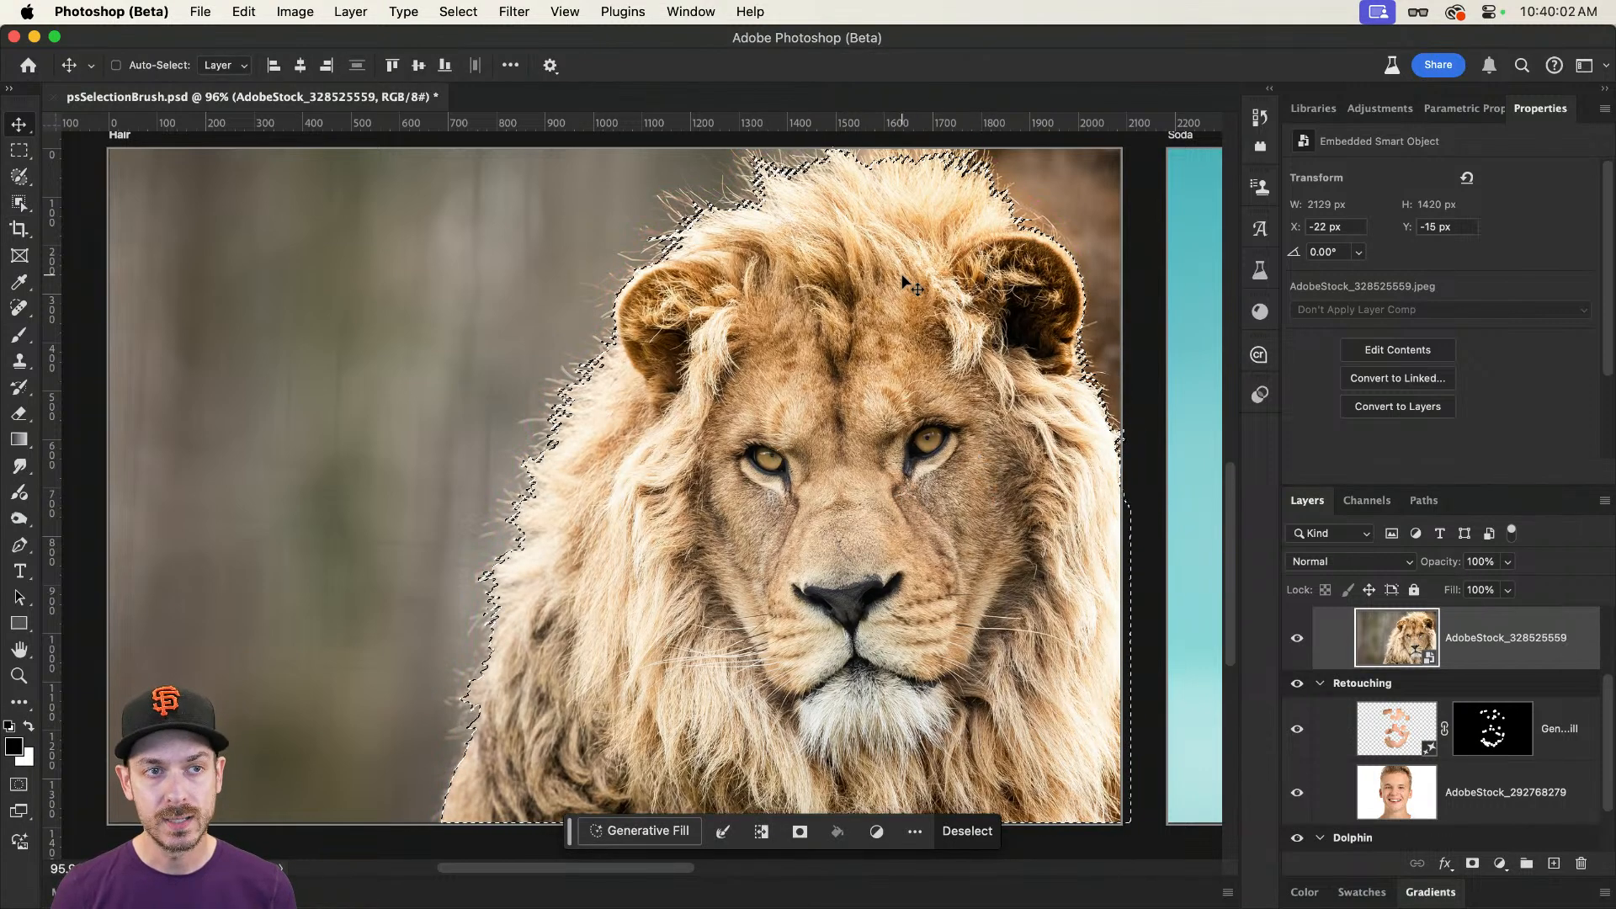
Step: Refine the lion selection in Select and Mask with a 4 px radius, Smart Radius on, Shift Edge -30% and Decontaminate Colors off
key(shift+w)
click(710, 64)
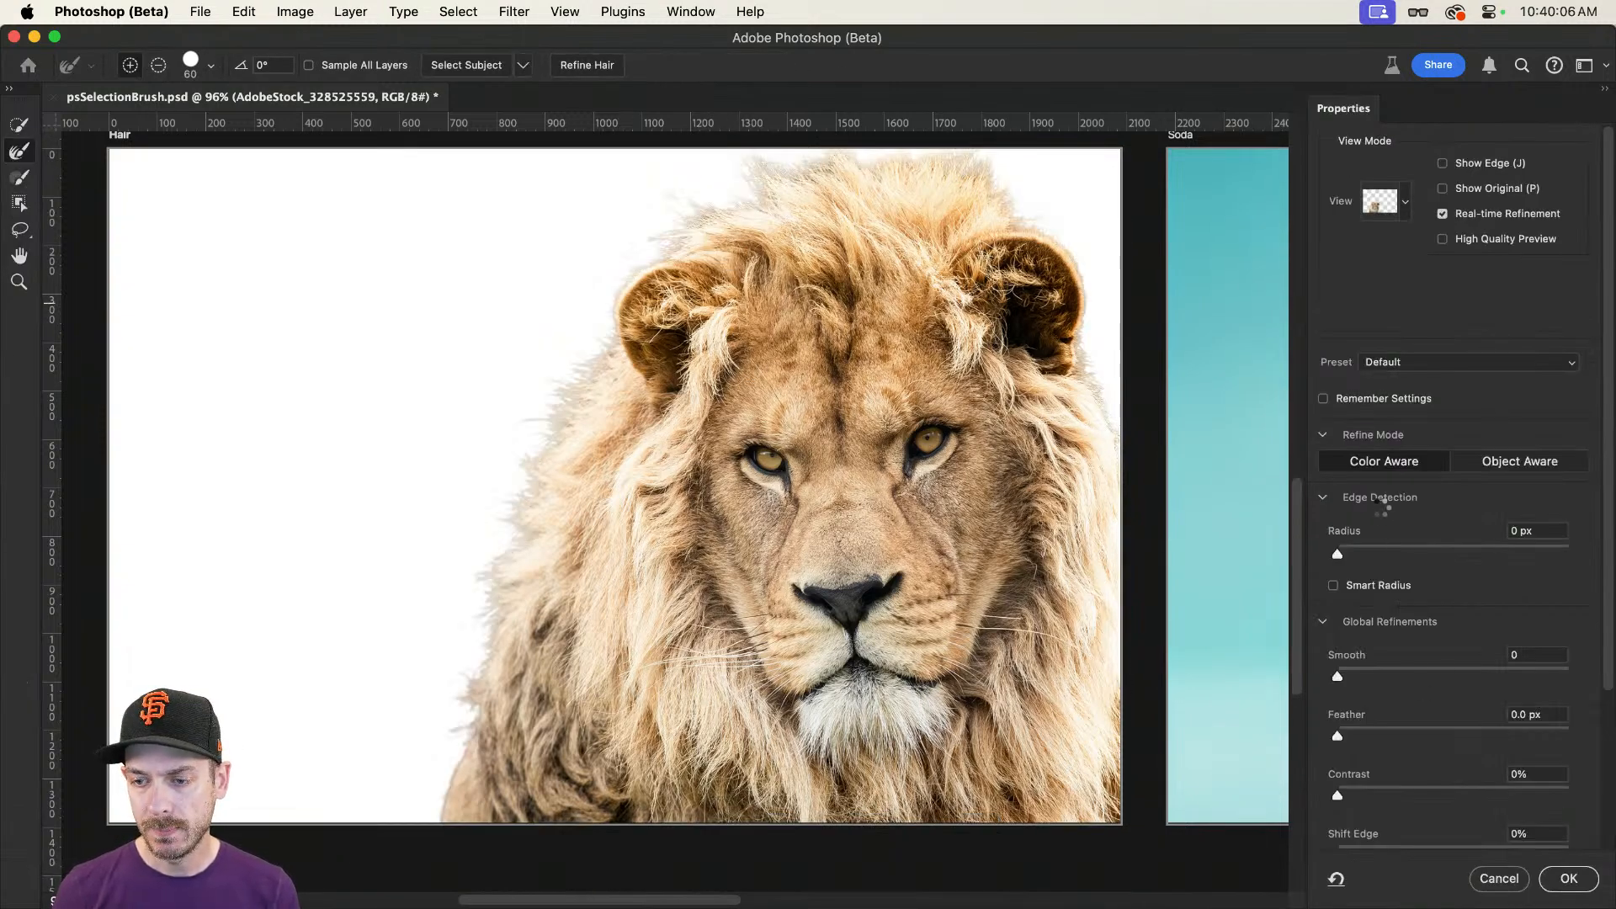
scroll(1367, 534, down, 3)
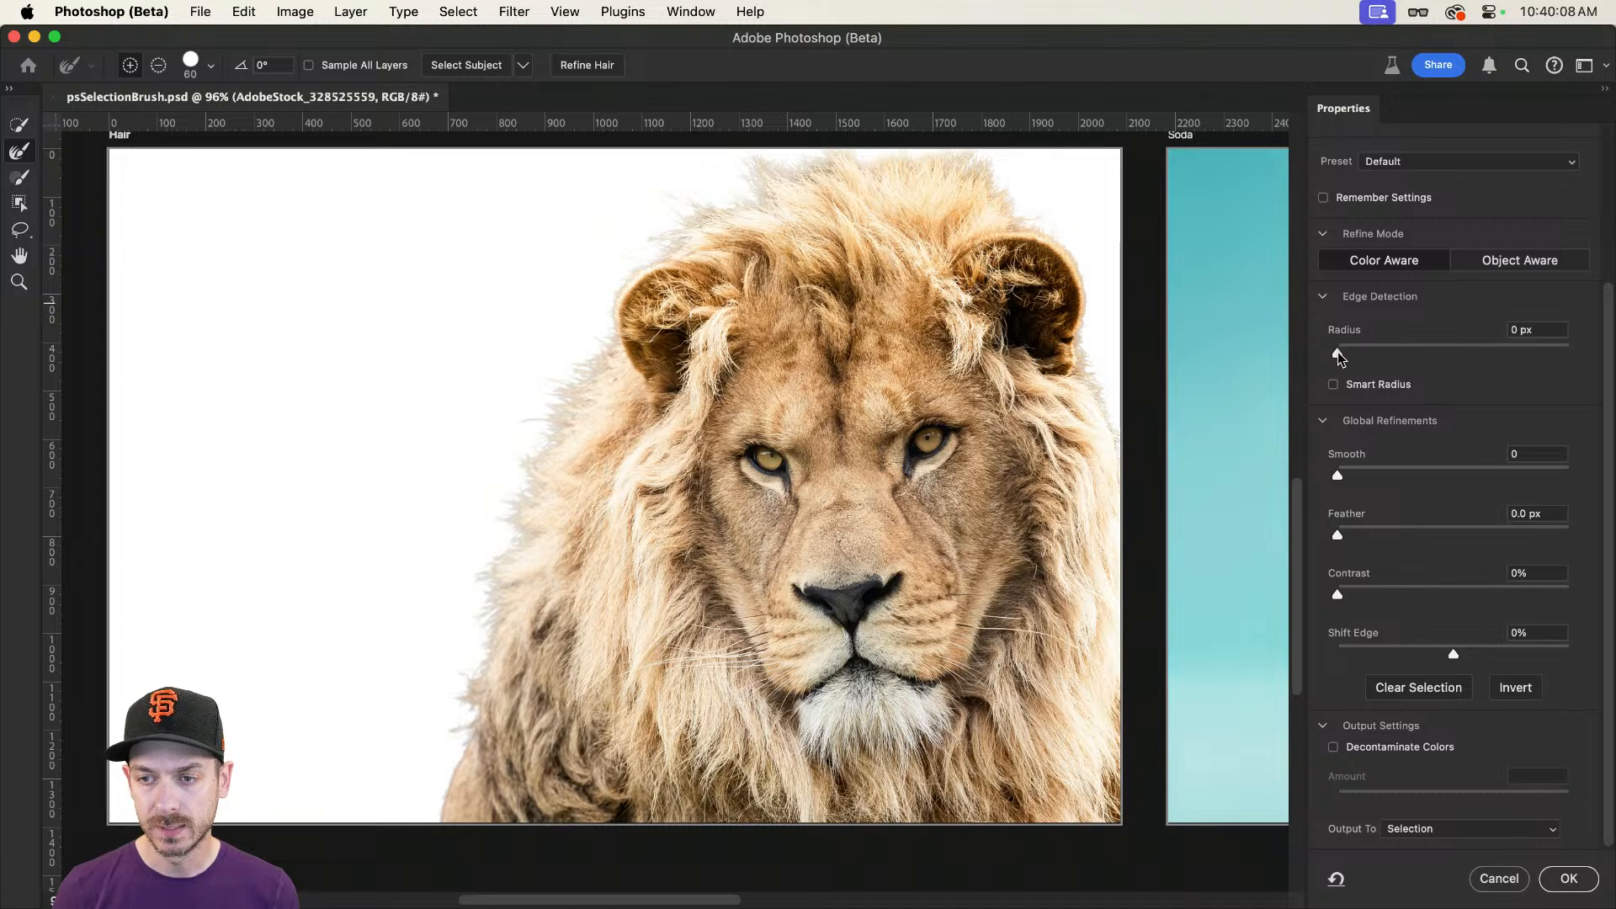
drag(1337, 355, 1391, 350)
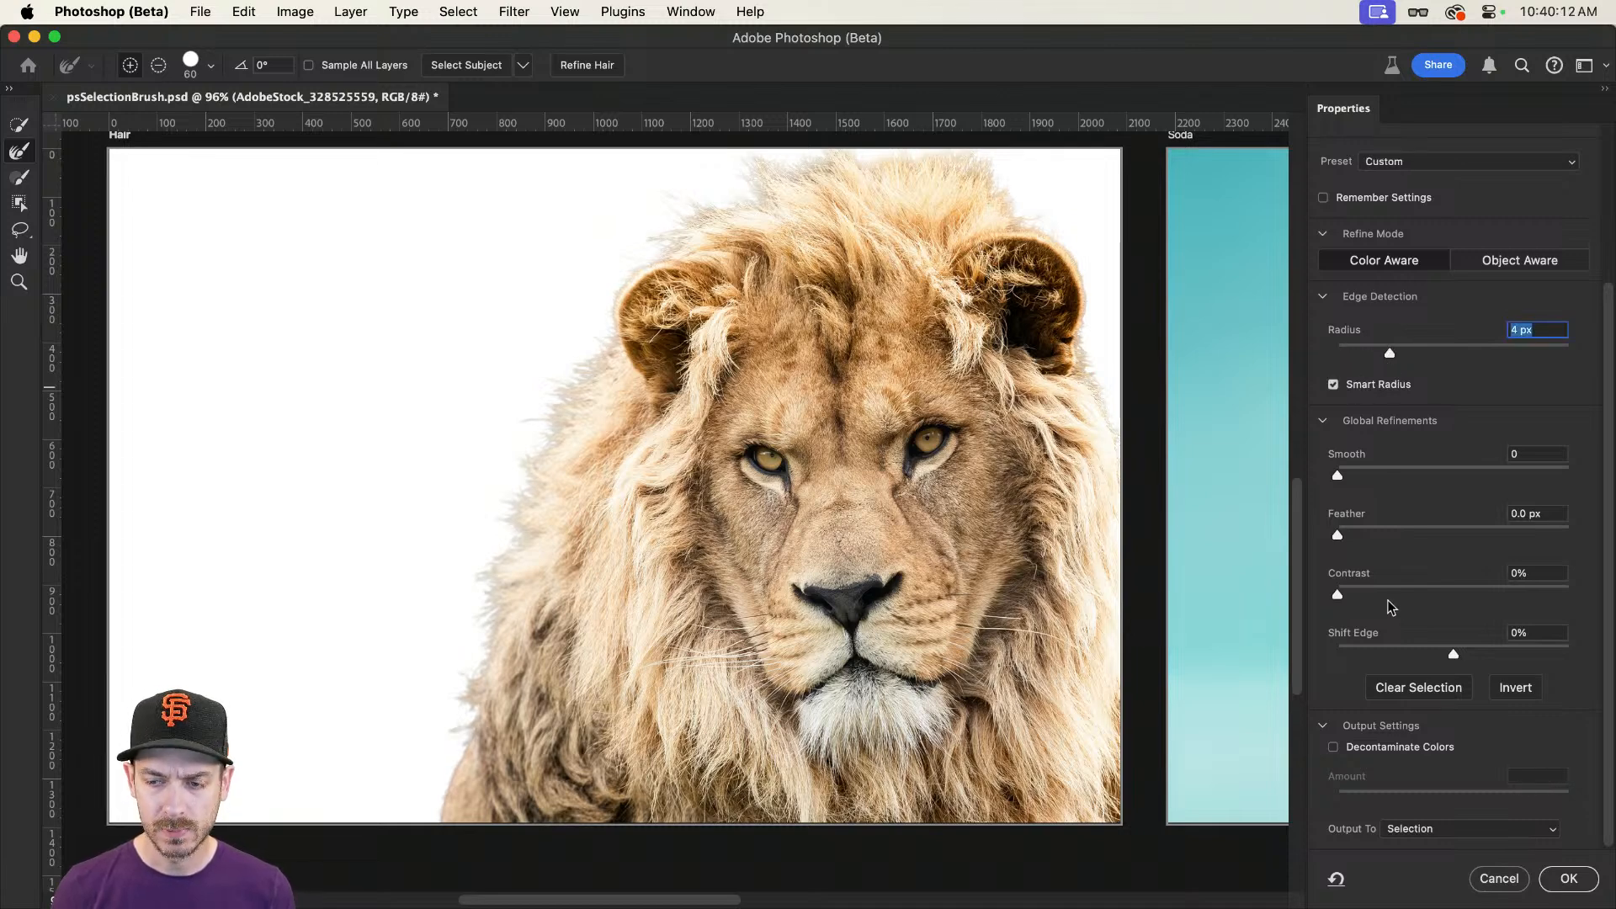
drag(1454, 654, 1418, 651)
click(1394, 747)
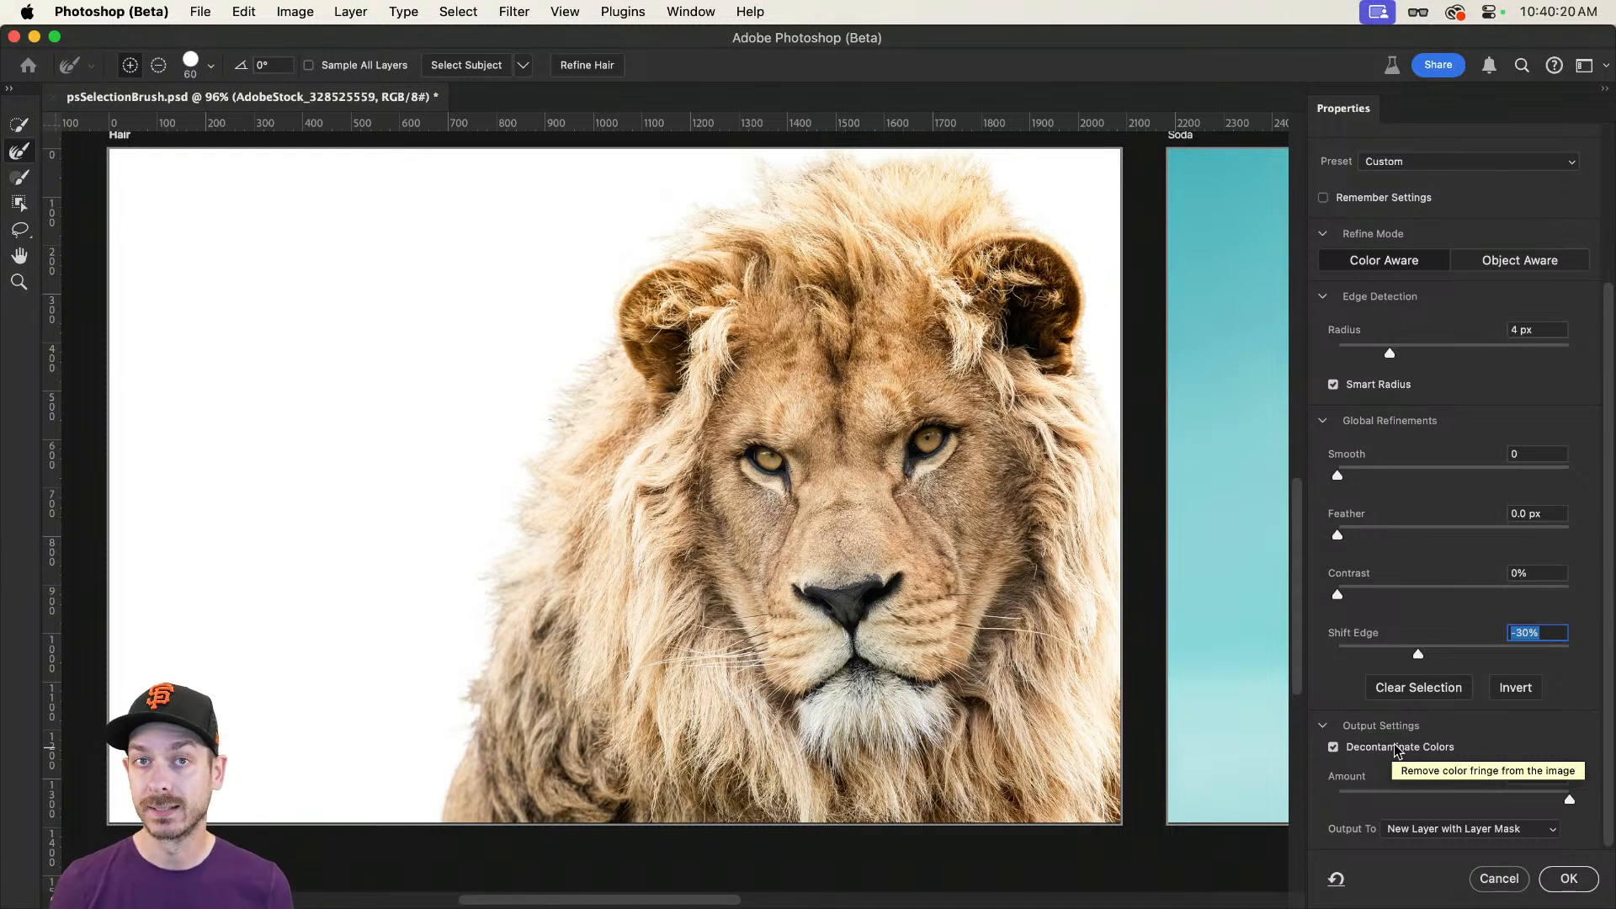
click(1397, 749)
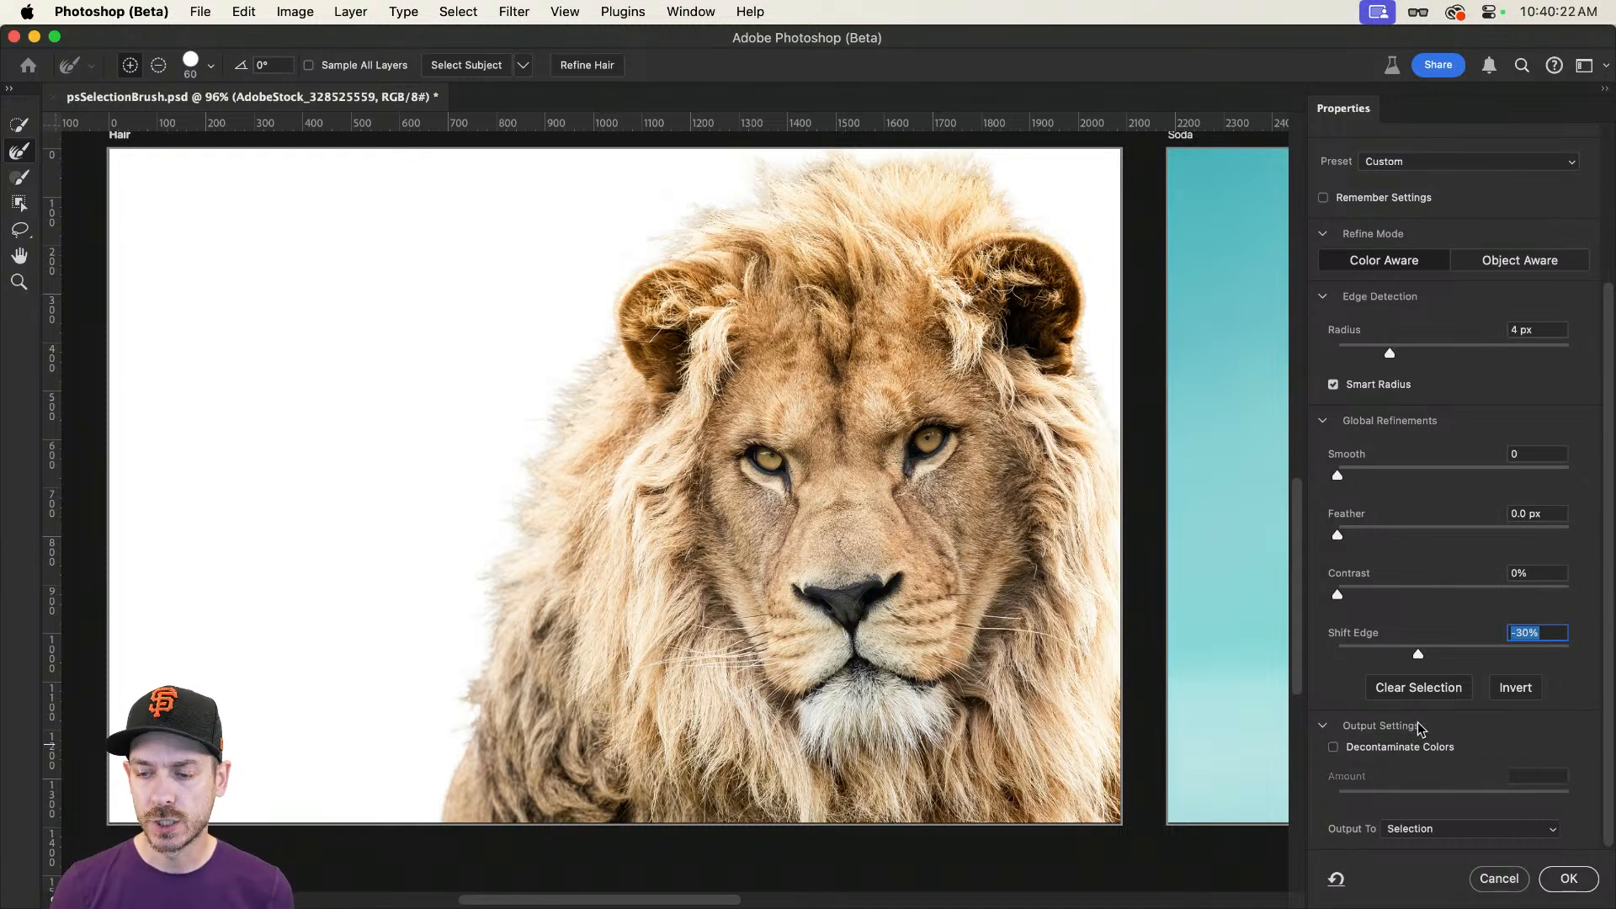
Step: Output the refined selection as a layer mask and make the lion layer's image active instead of its mask
click(1431, 833)
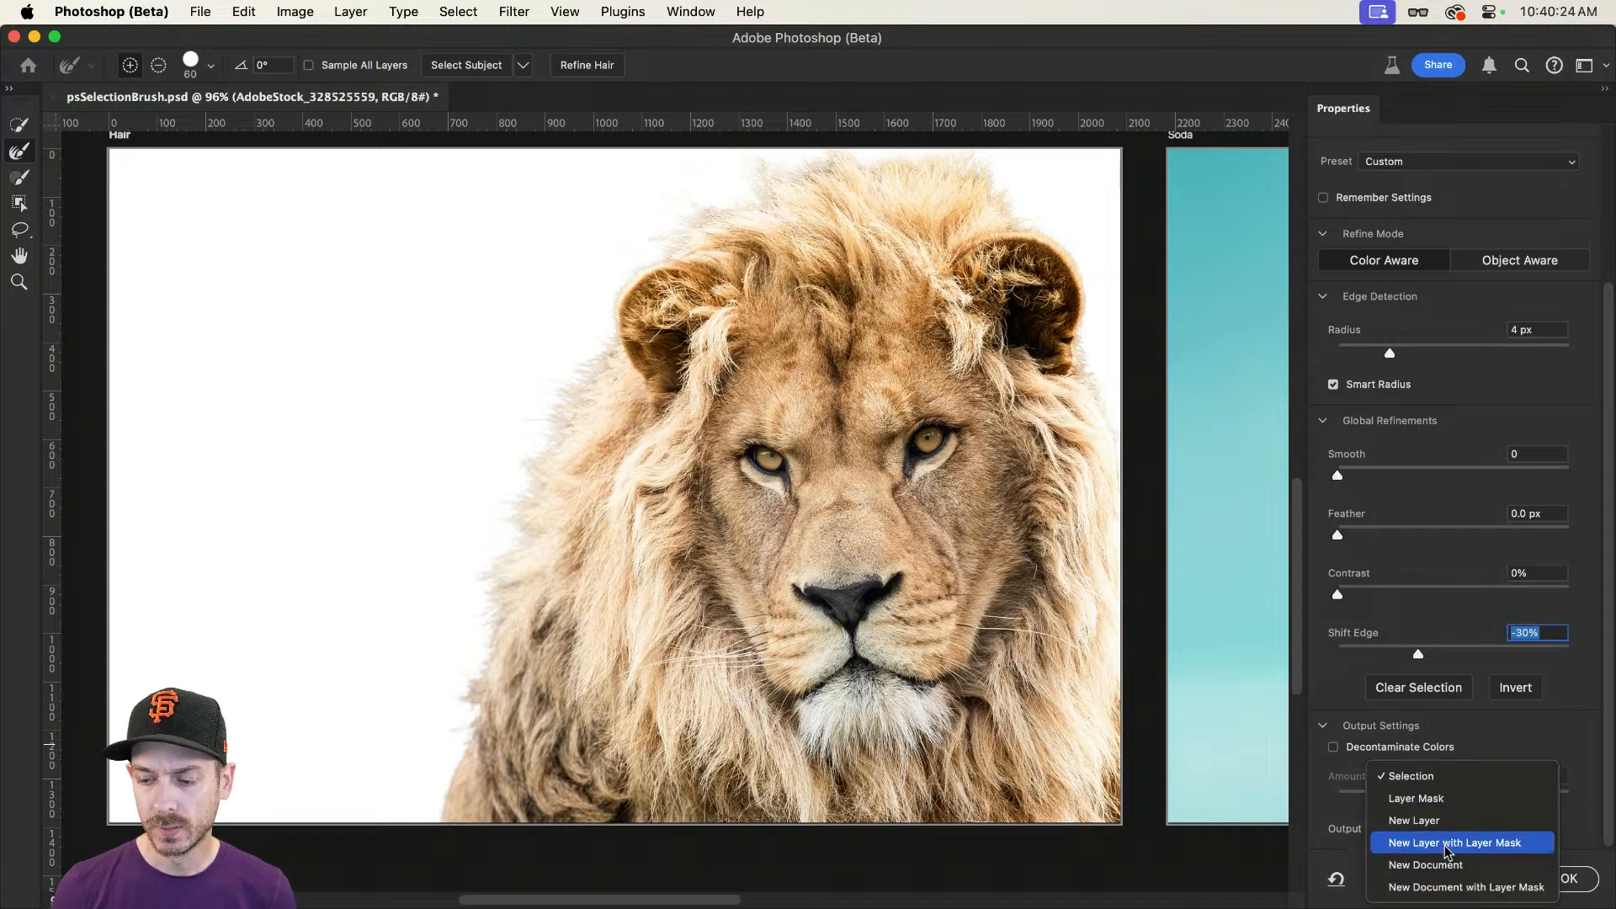
click(1448, 801)
click(1567, 879)
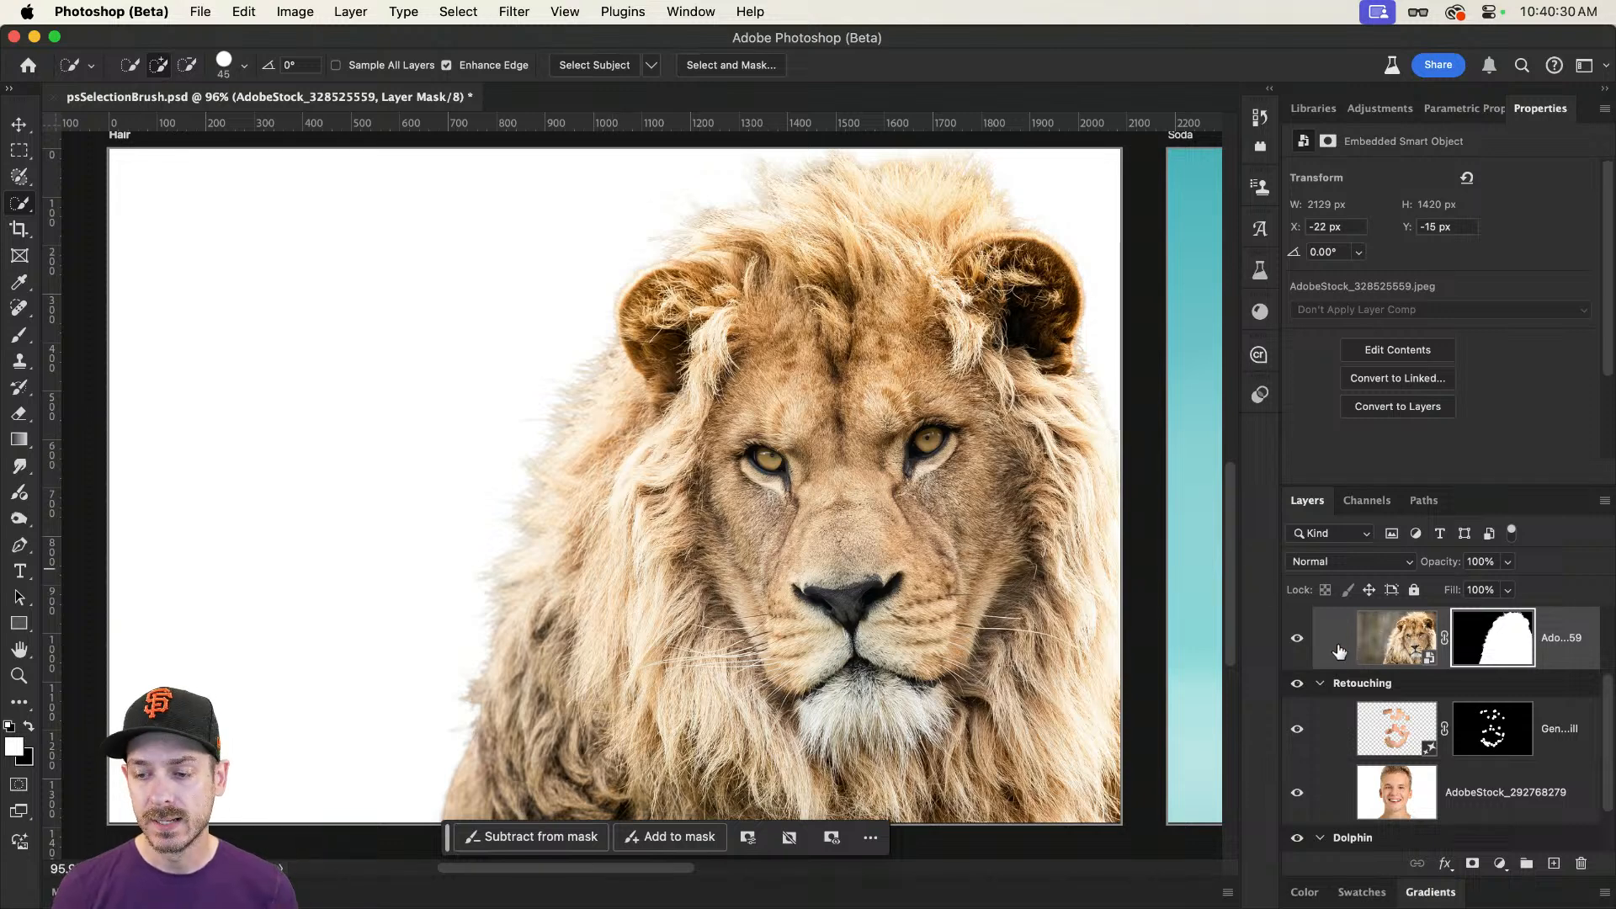
click(1381, 644)
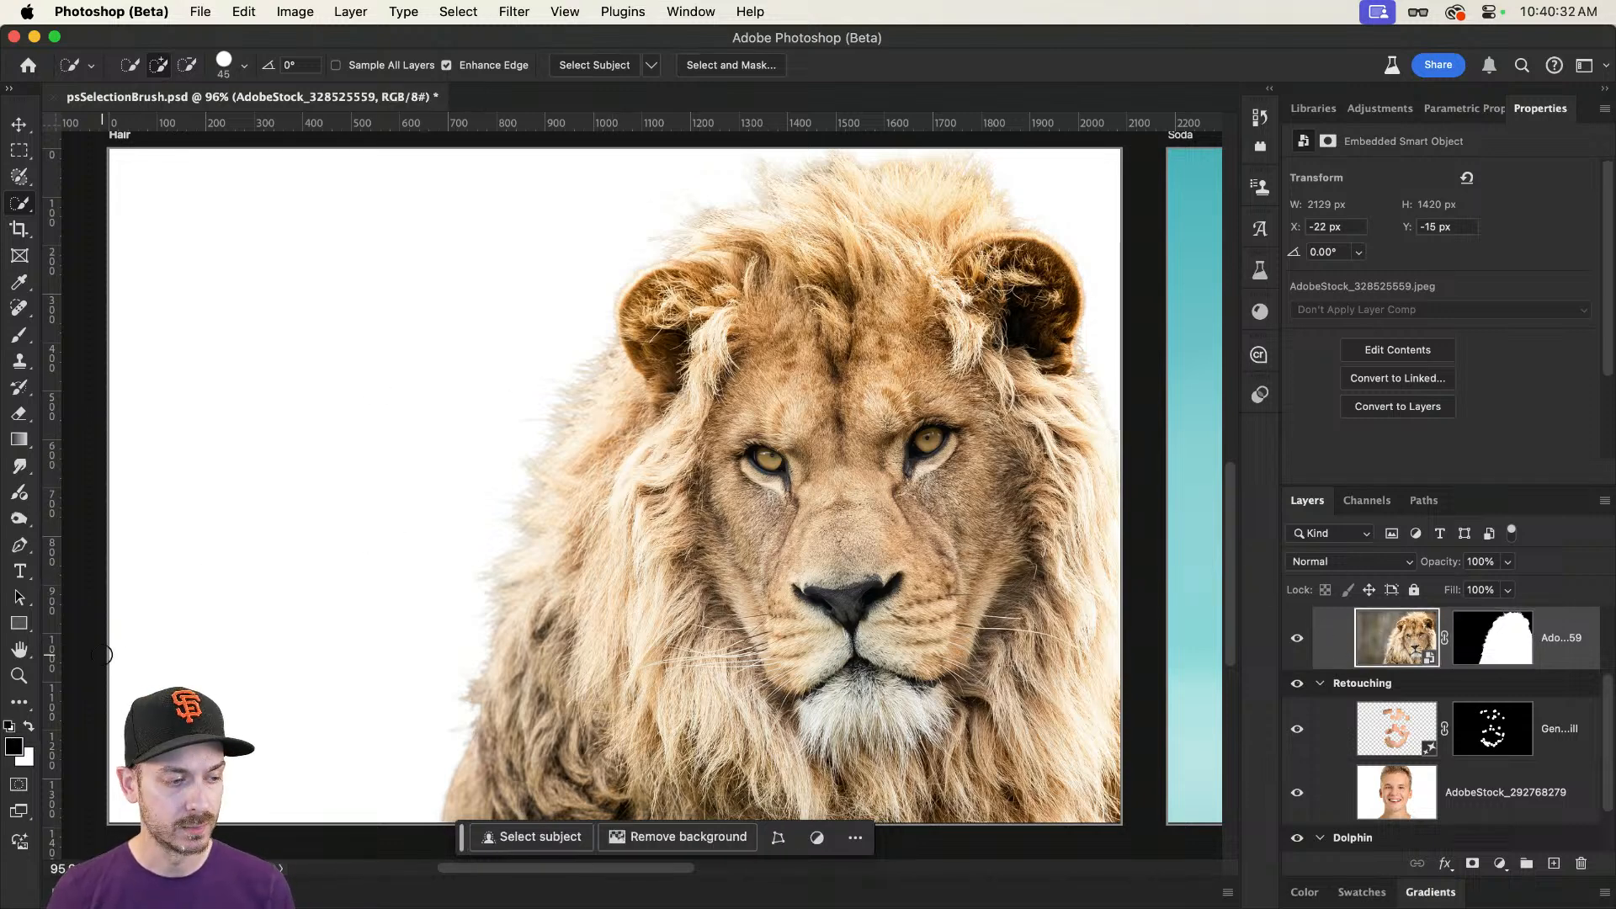
Step: Start a Generate Image request with the prompt "A field of grass" and the Photo content type
click(23, 850)
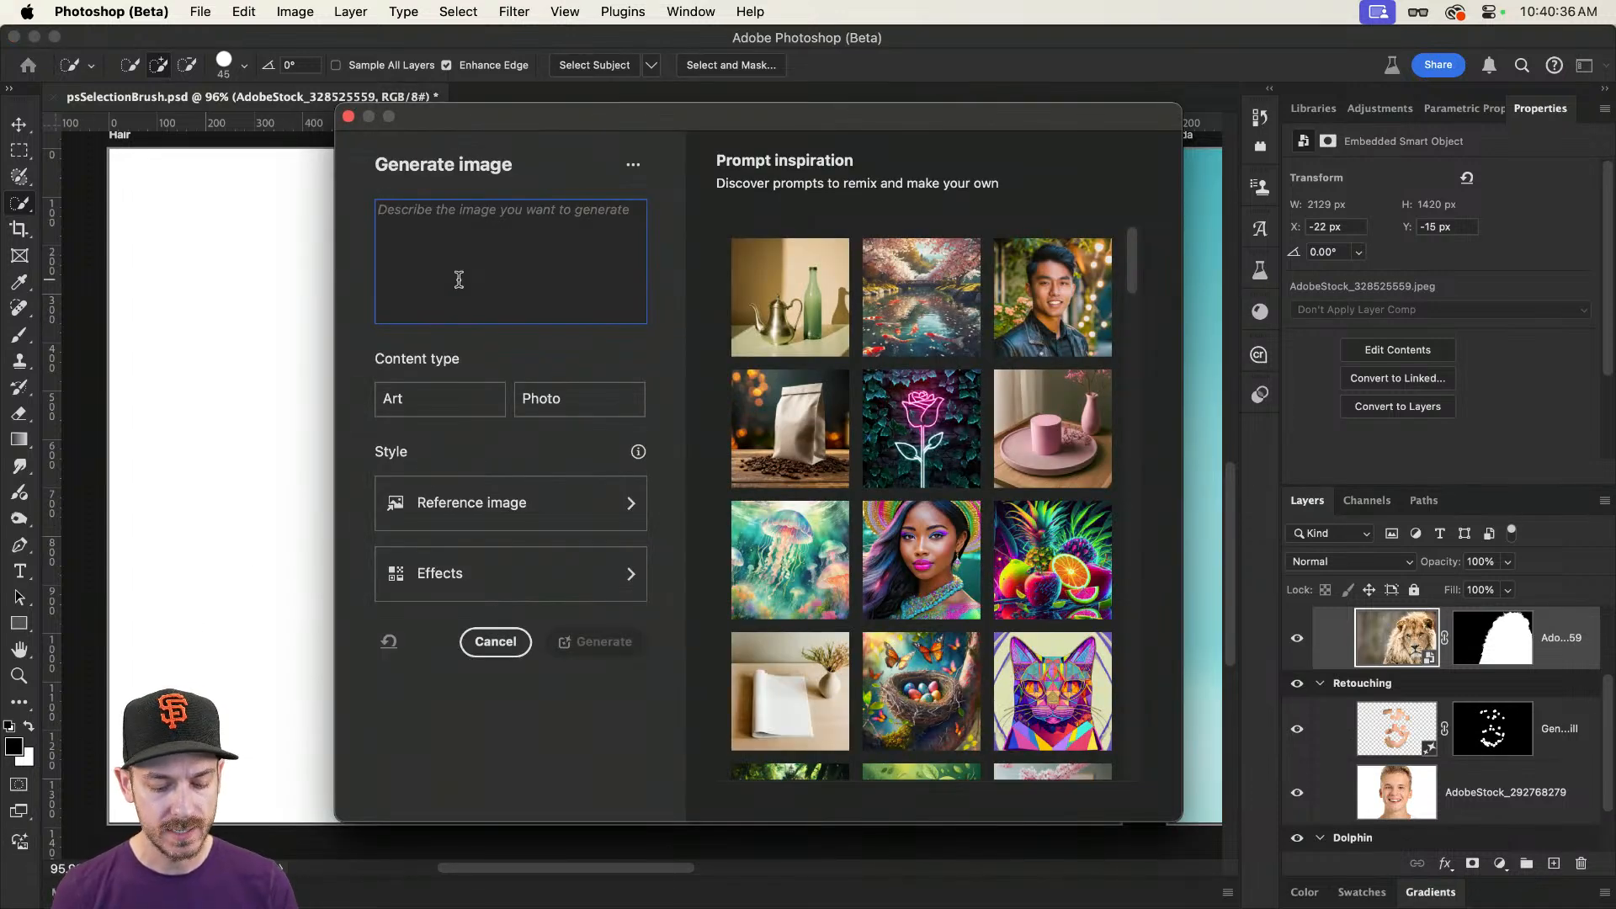
text(A field of grass)
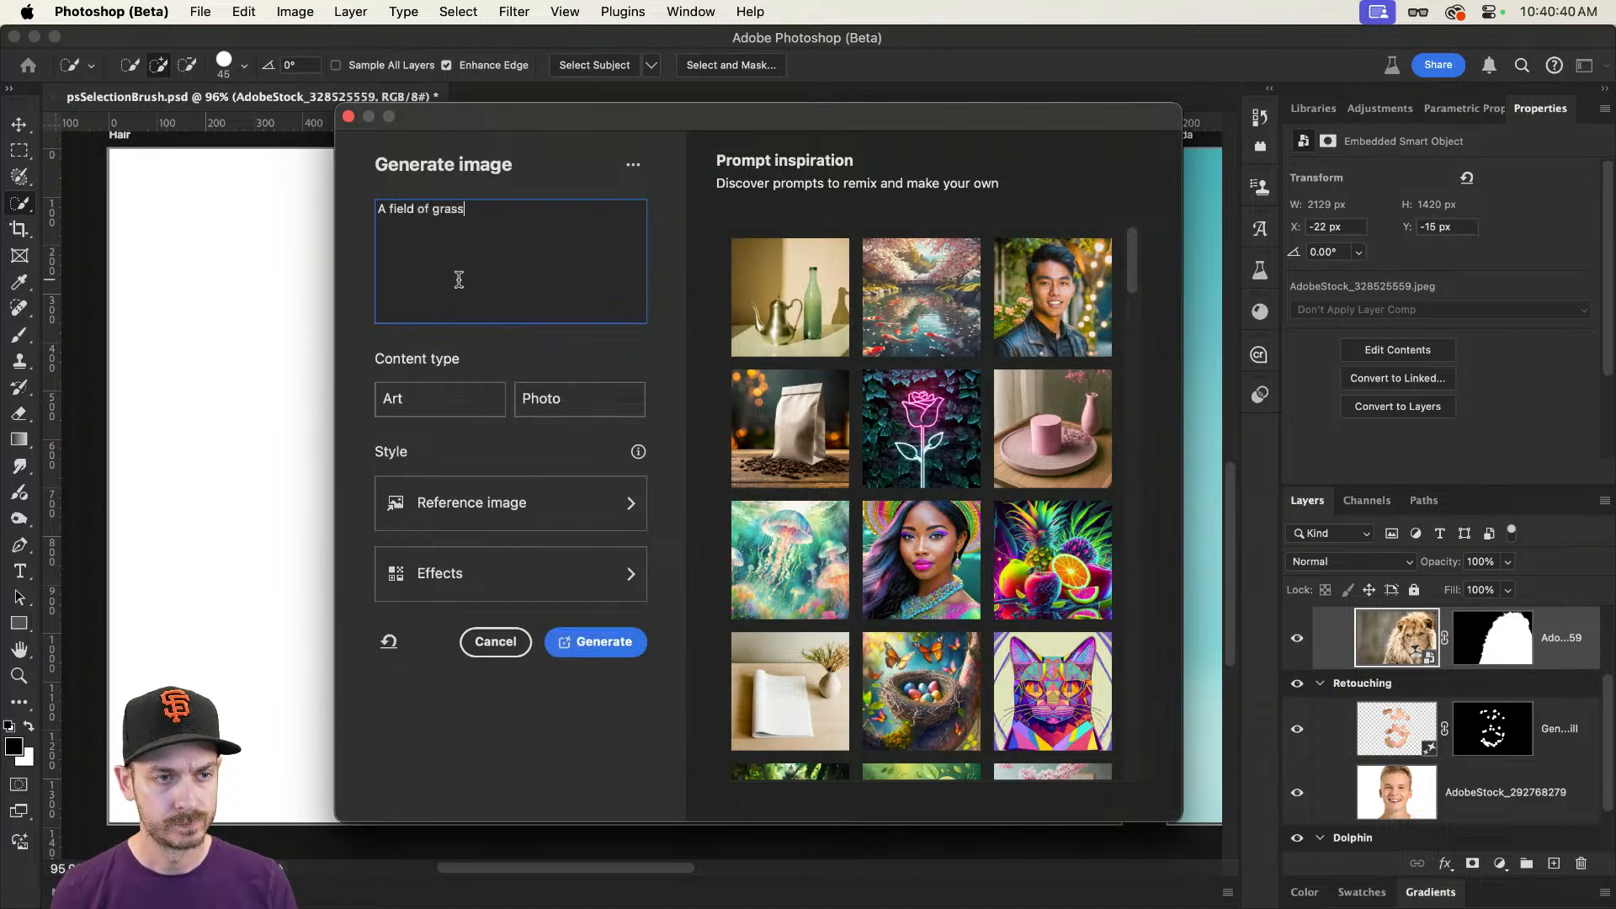
click(591, 401)
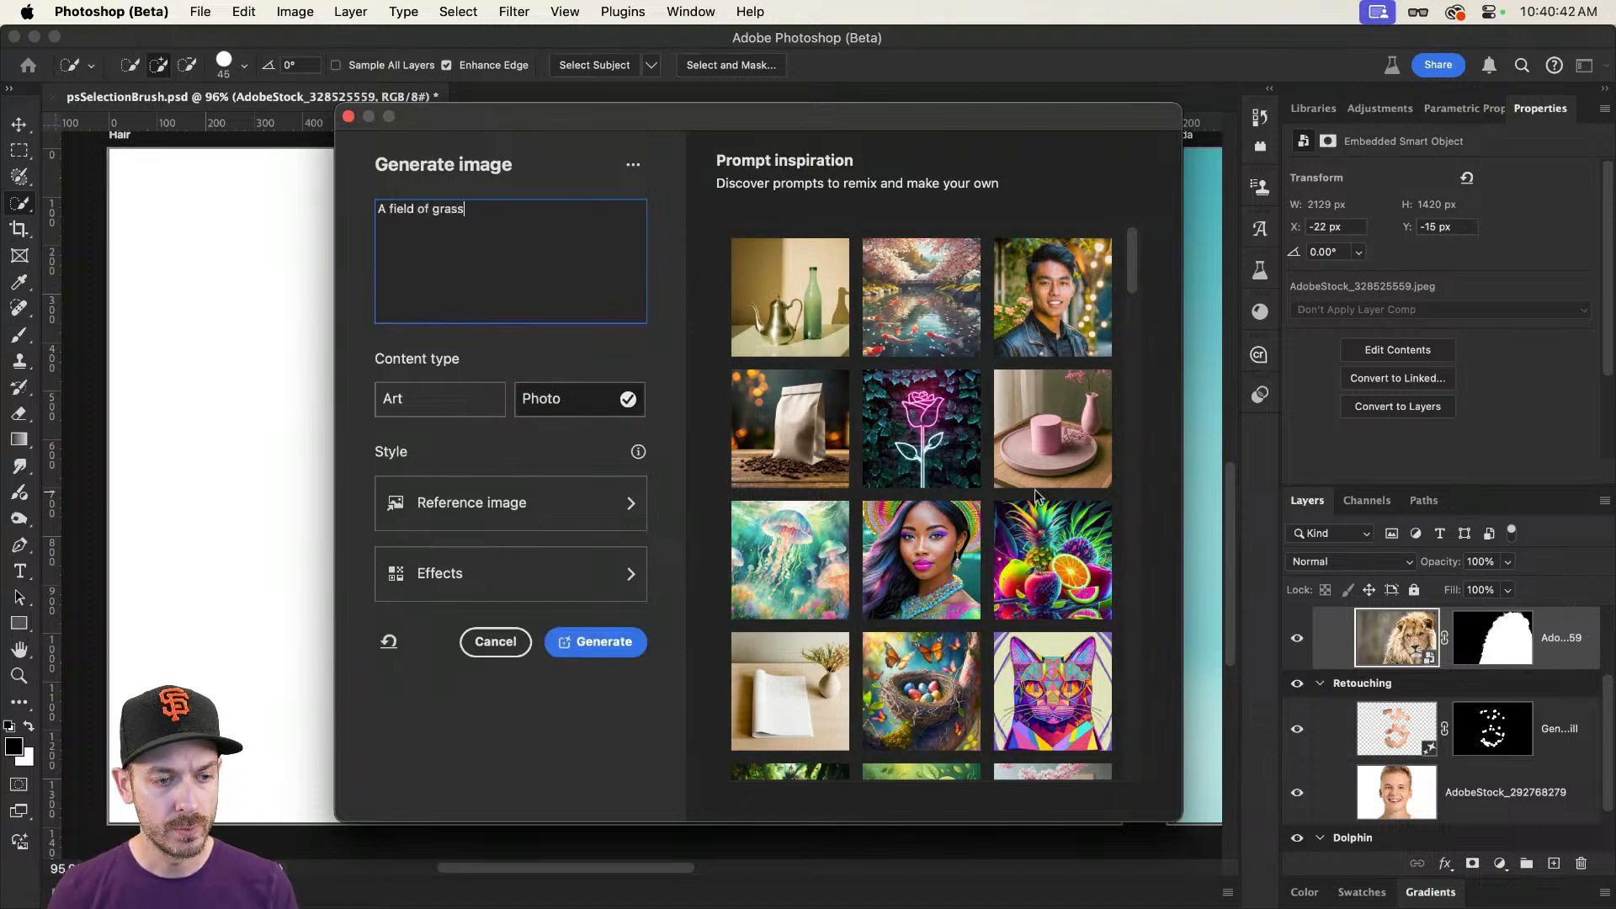
click(1029, 486)
Step: Add the Hyper realistic style effect and generate the grass field image
click(523, 563)
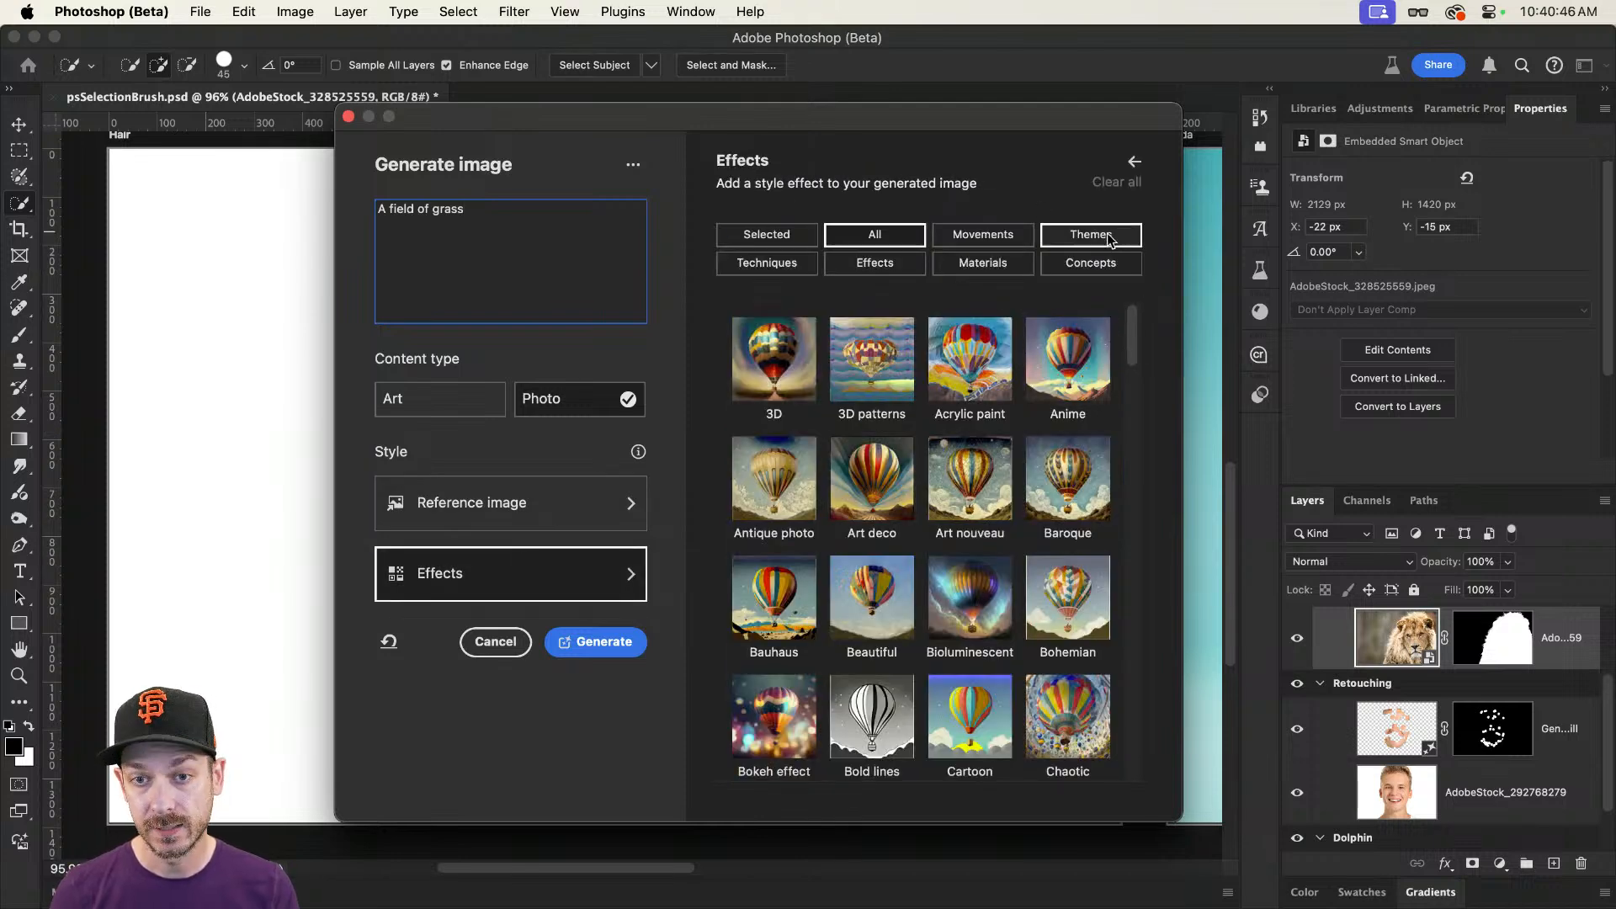
scroll(973, 411, down, 5)
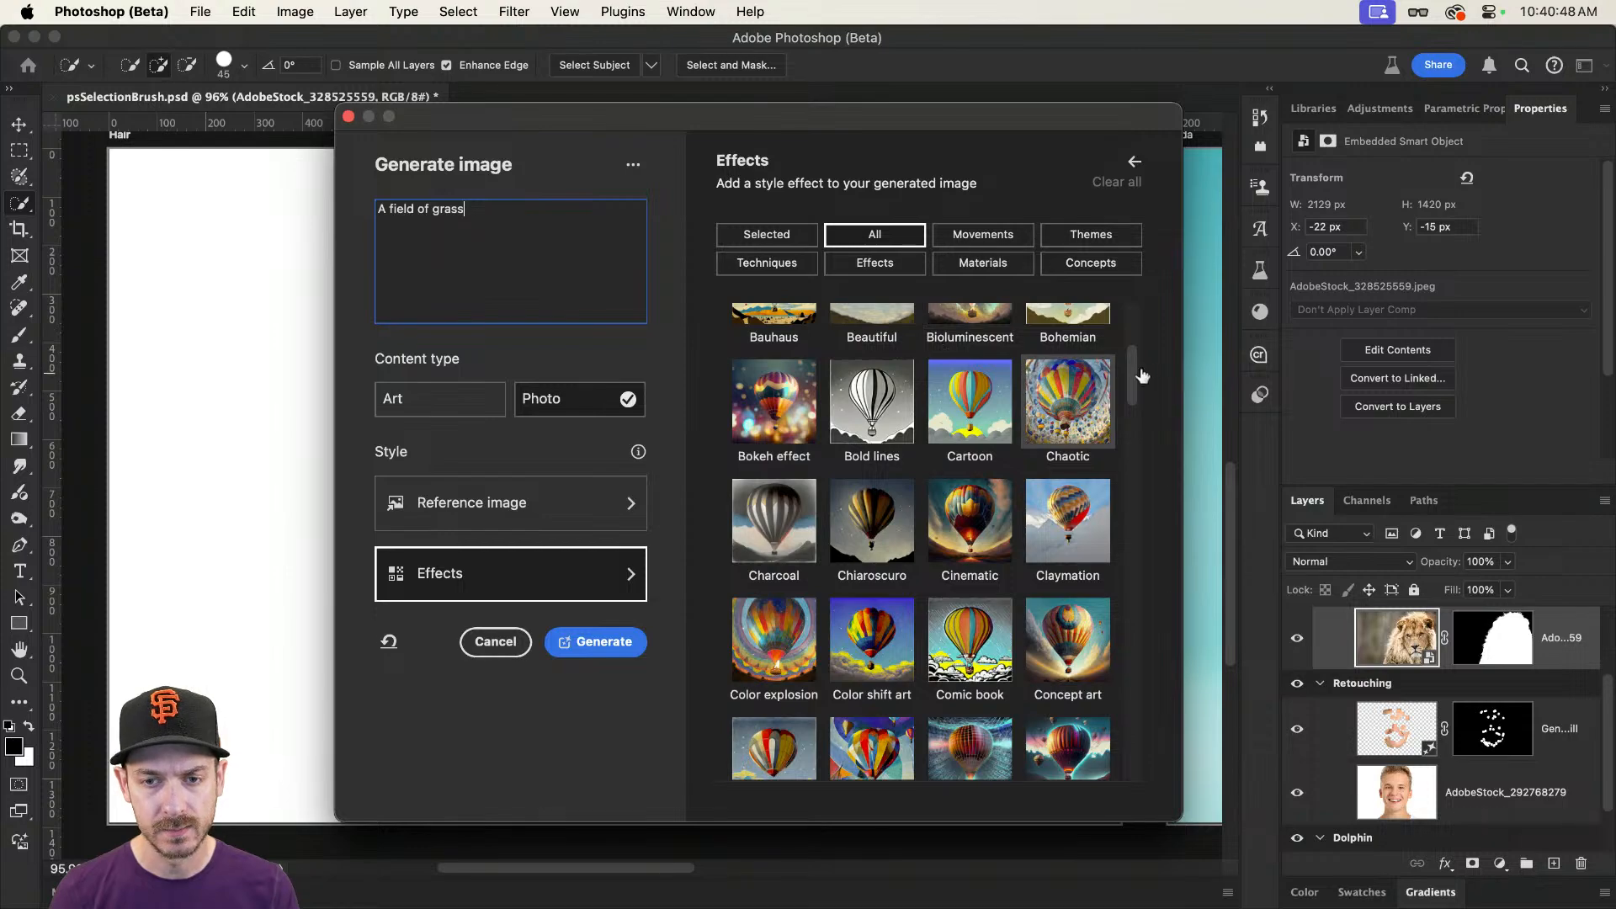
drag(1136, 368, 1152, 523)
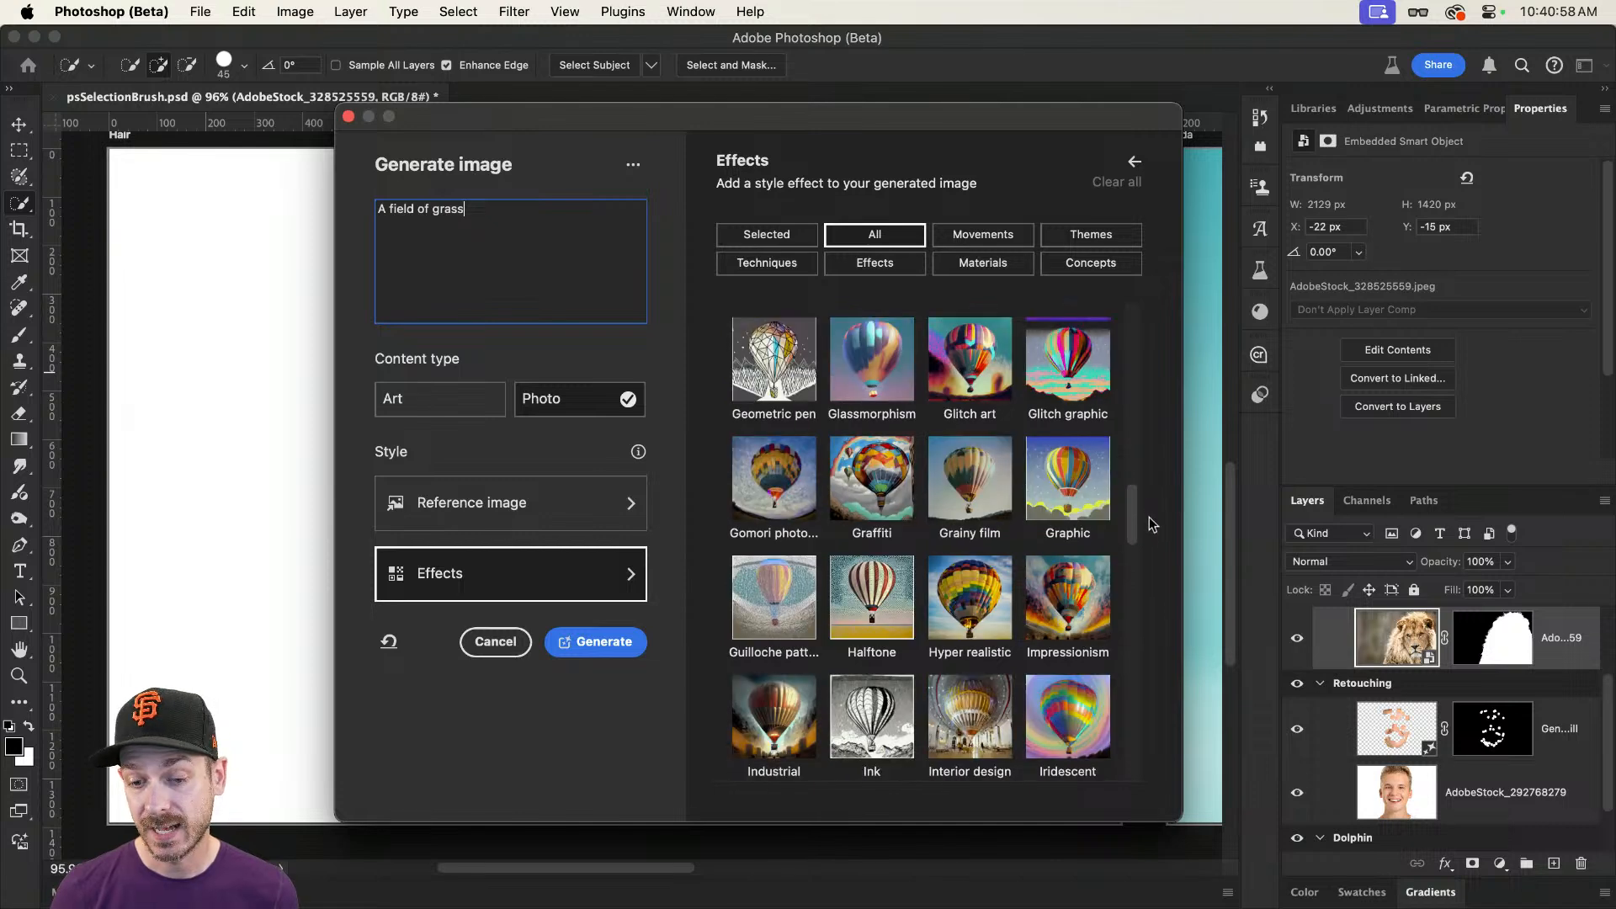
click(969, 597)
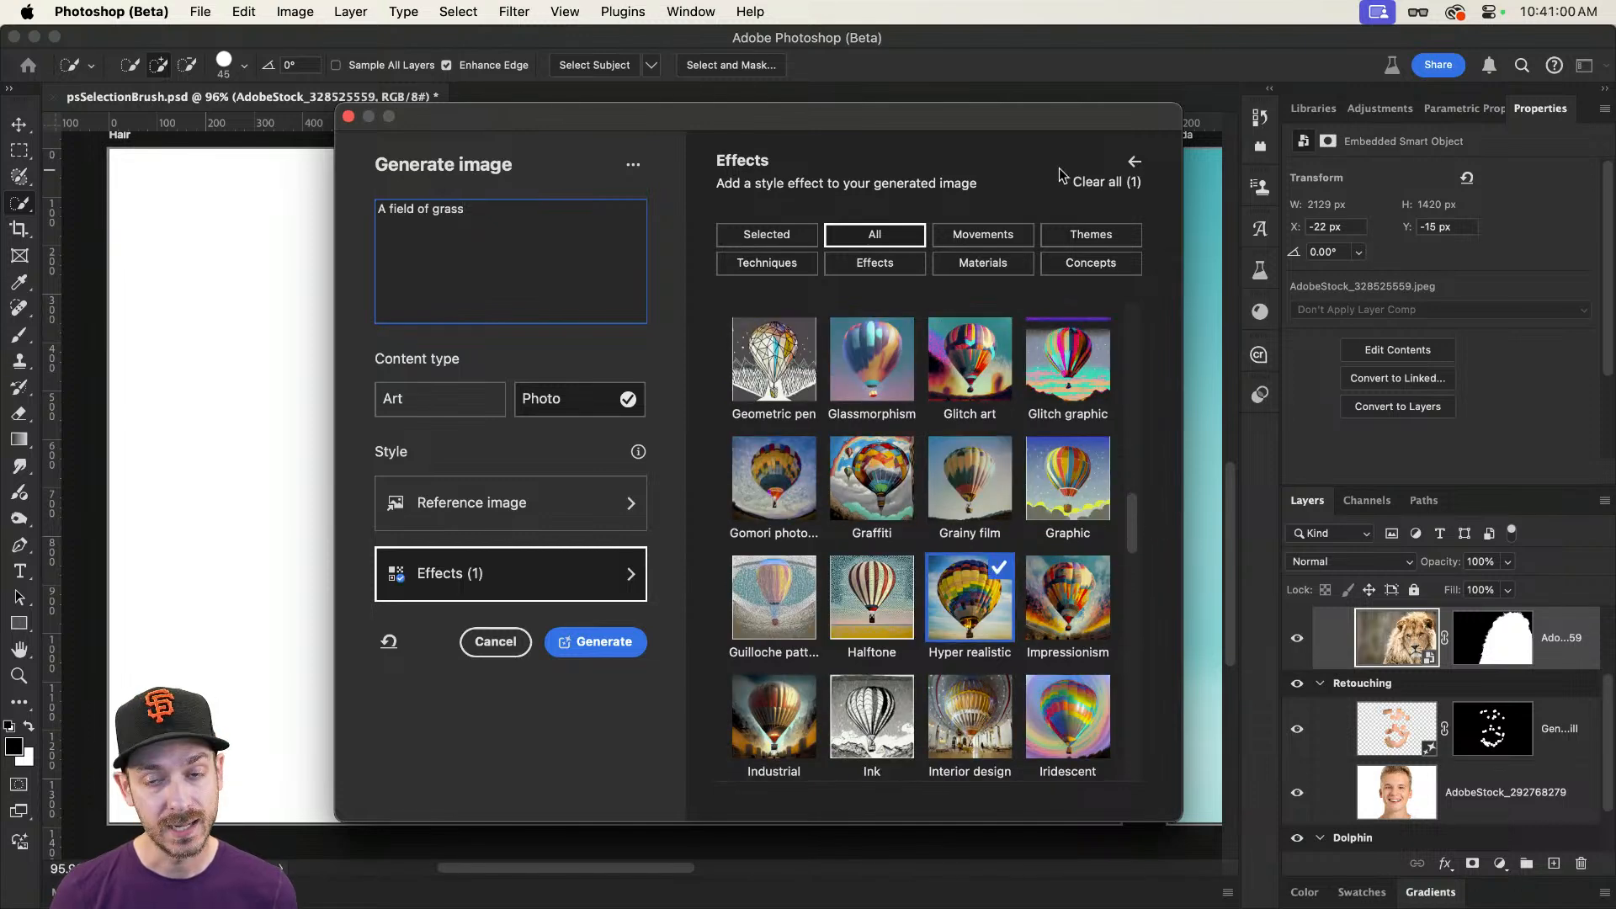
click(595, 641)
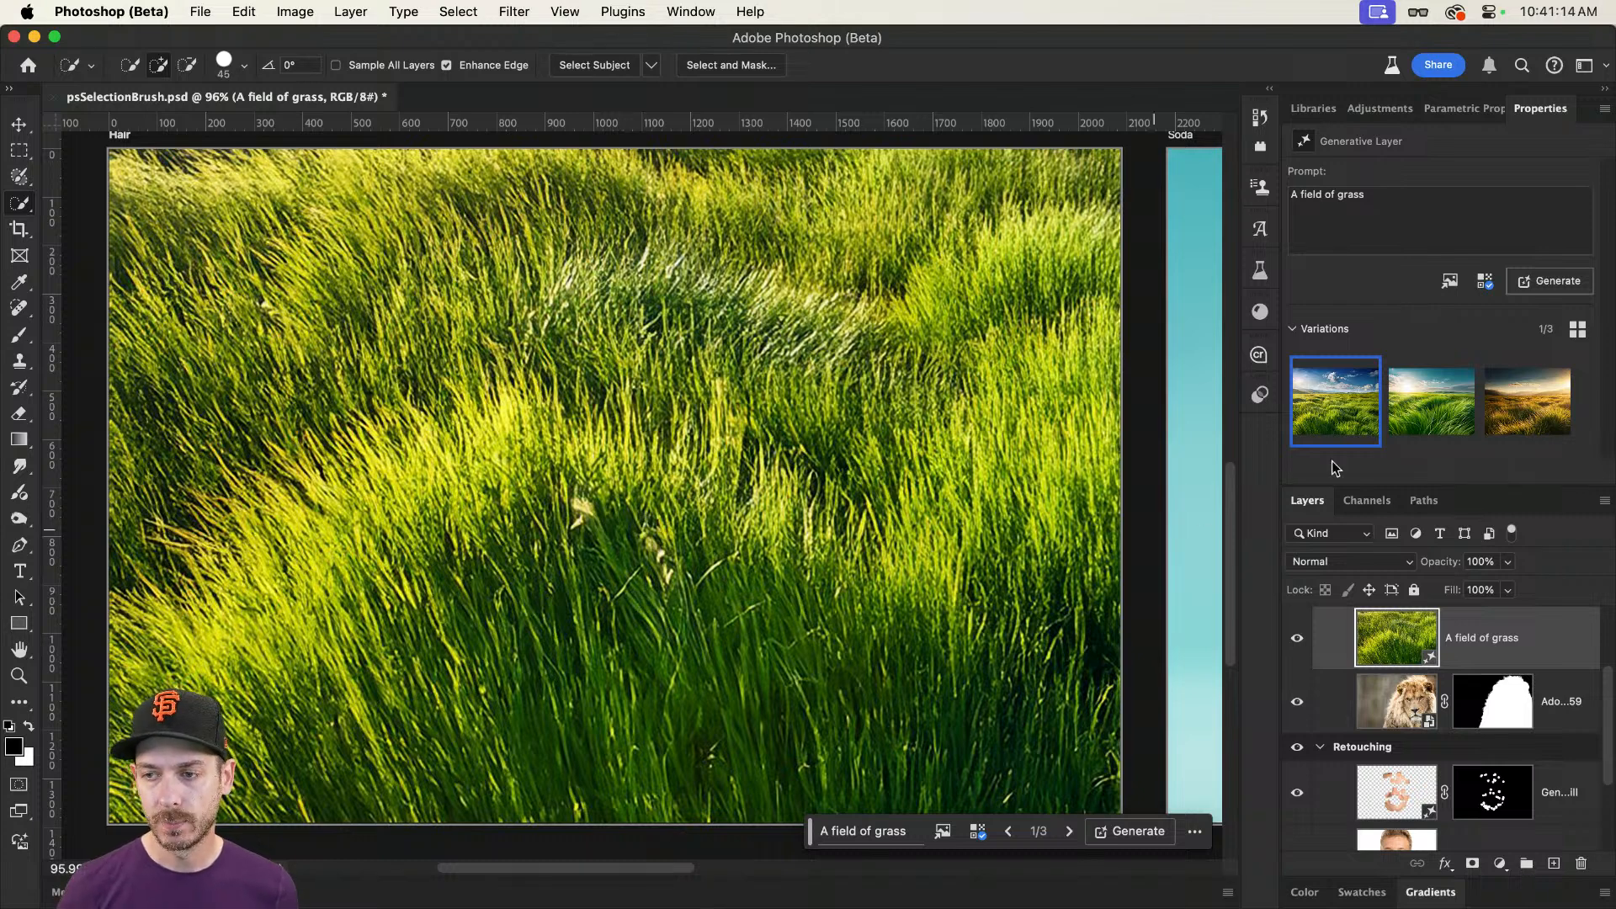
Step: Choose the third, golden grass variation and scale it down to about 2142 by 1666 px so it covers the Hair artboard
click(1527, 402)
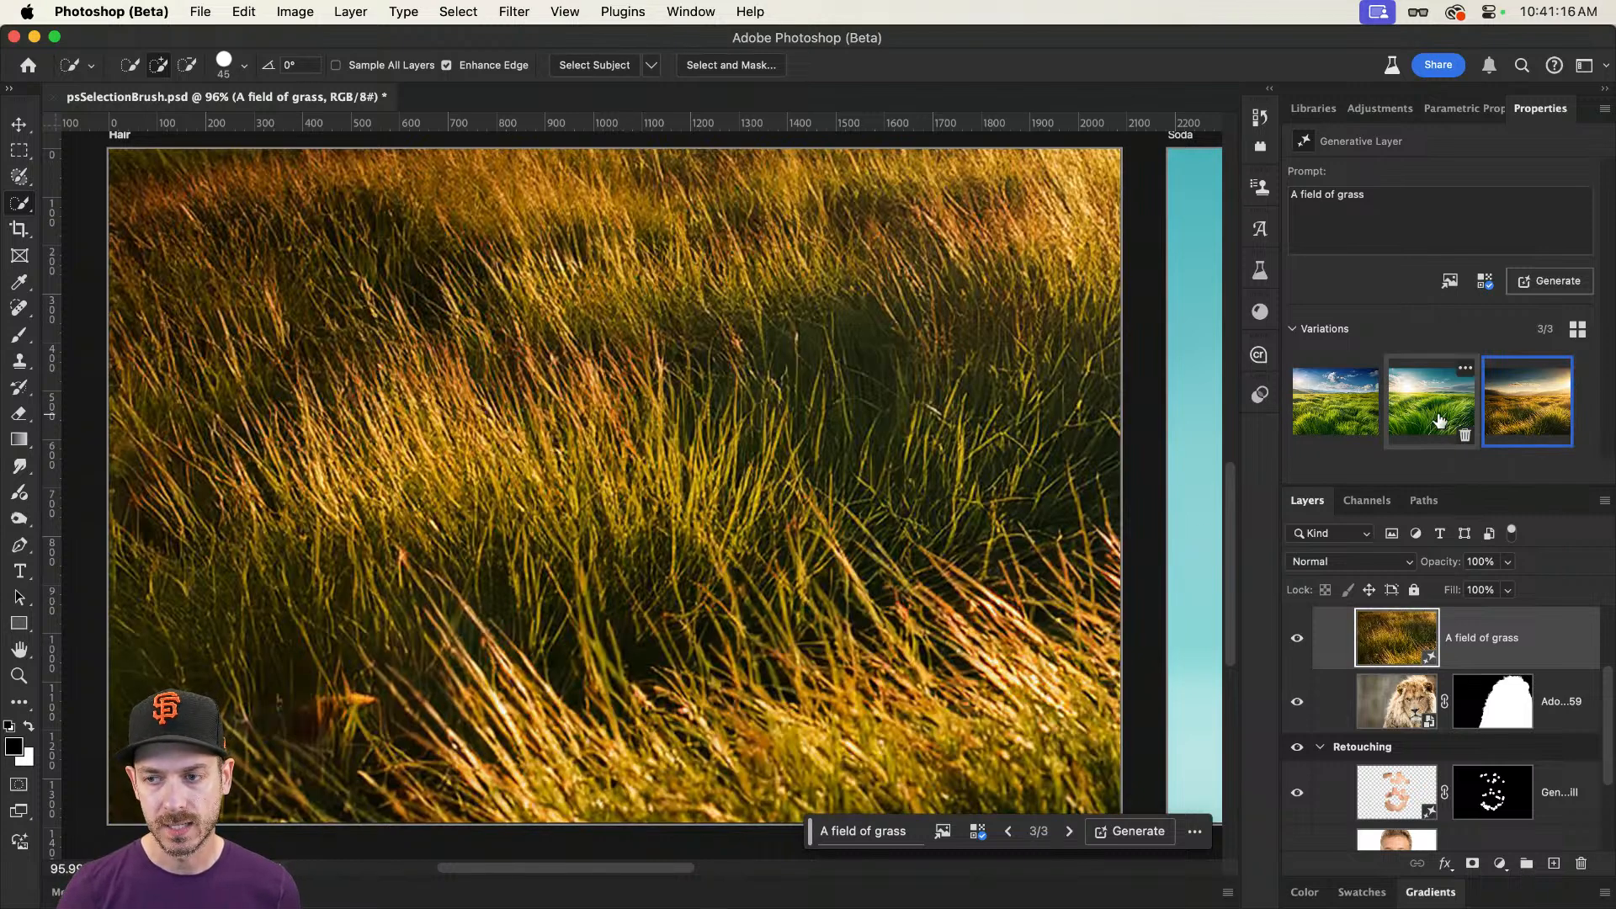
key(super+t)
scroll(735, 339, down, 3)
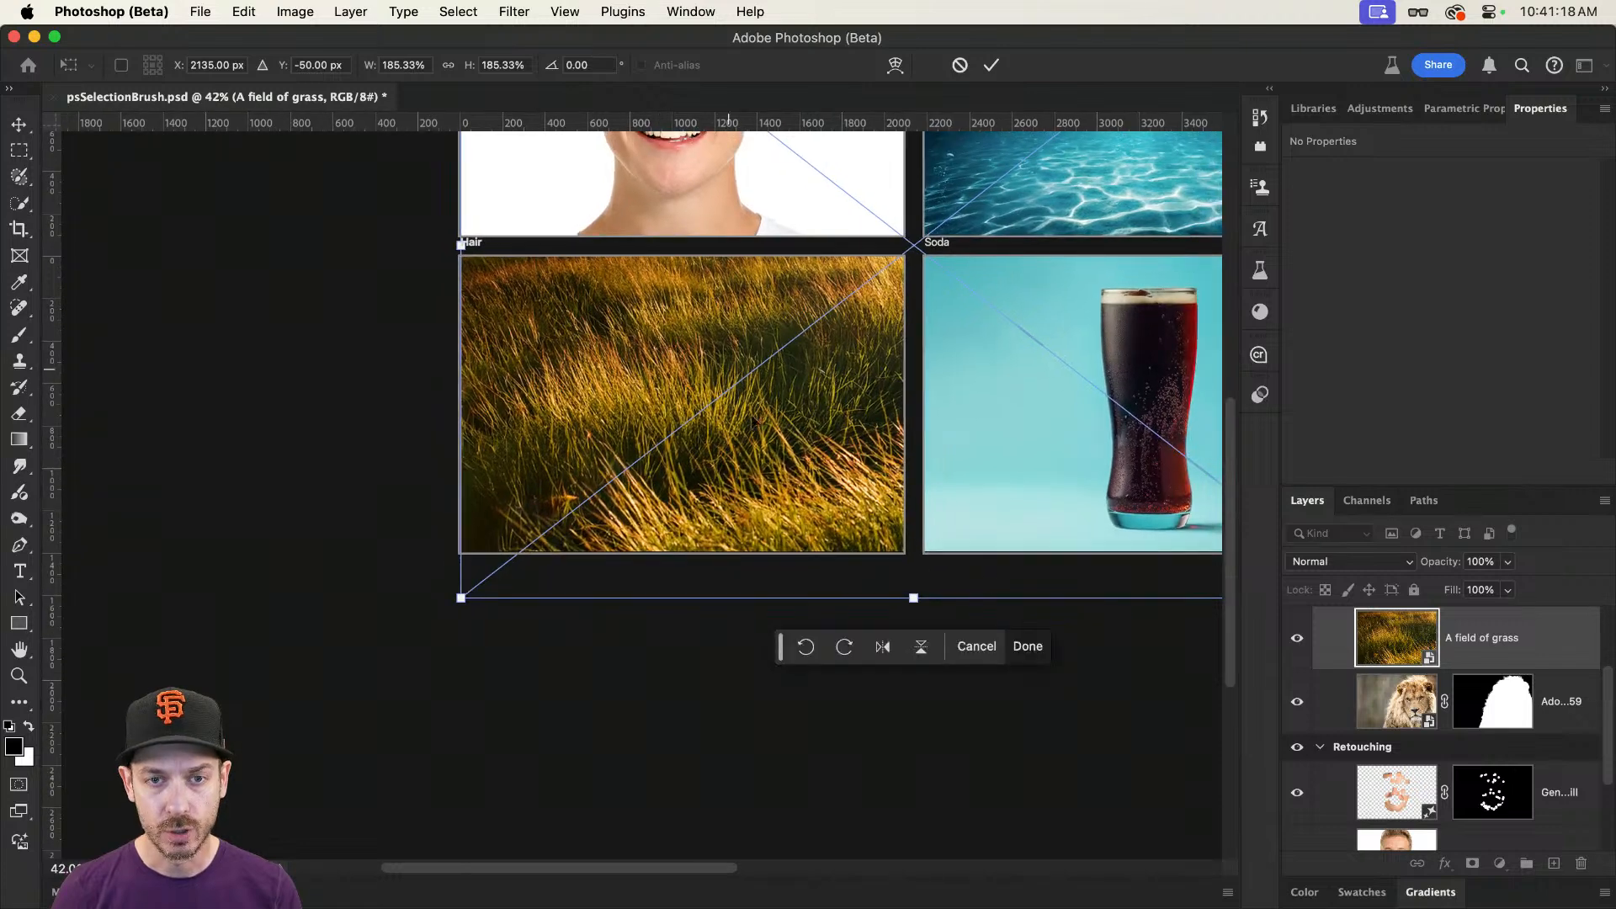
drag(937, 601, 906, 368)
drag(873, 296, 576, 413)
drag(723, 463, 910, 605)
key(Return)
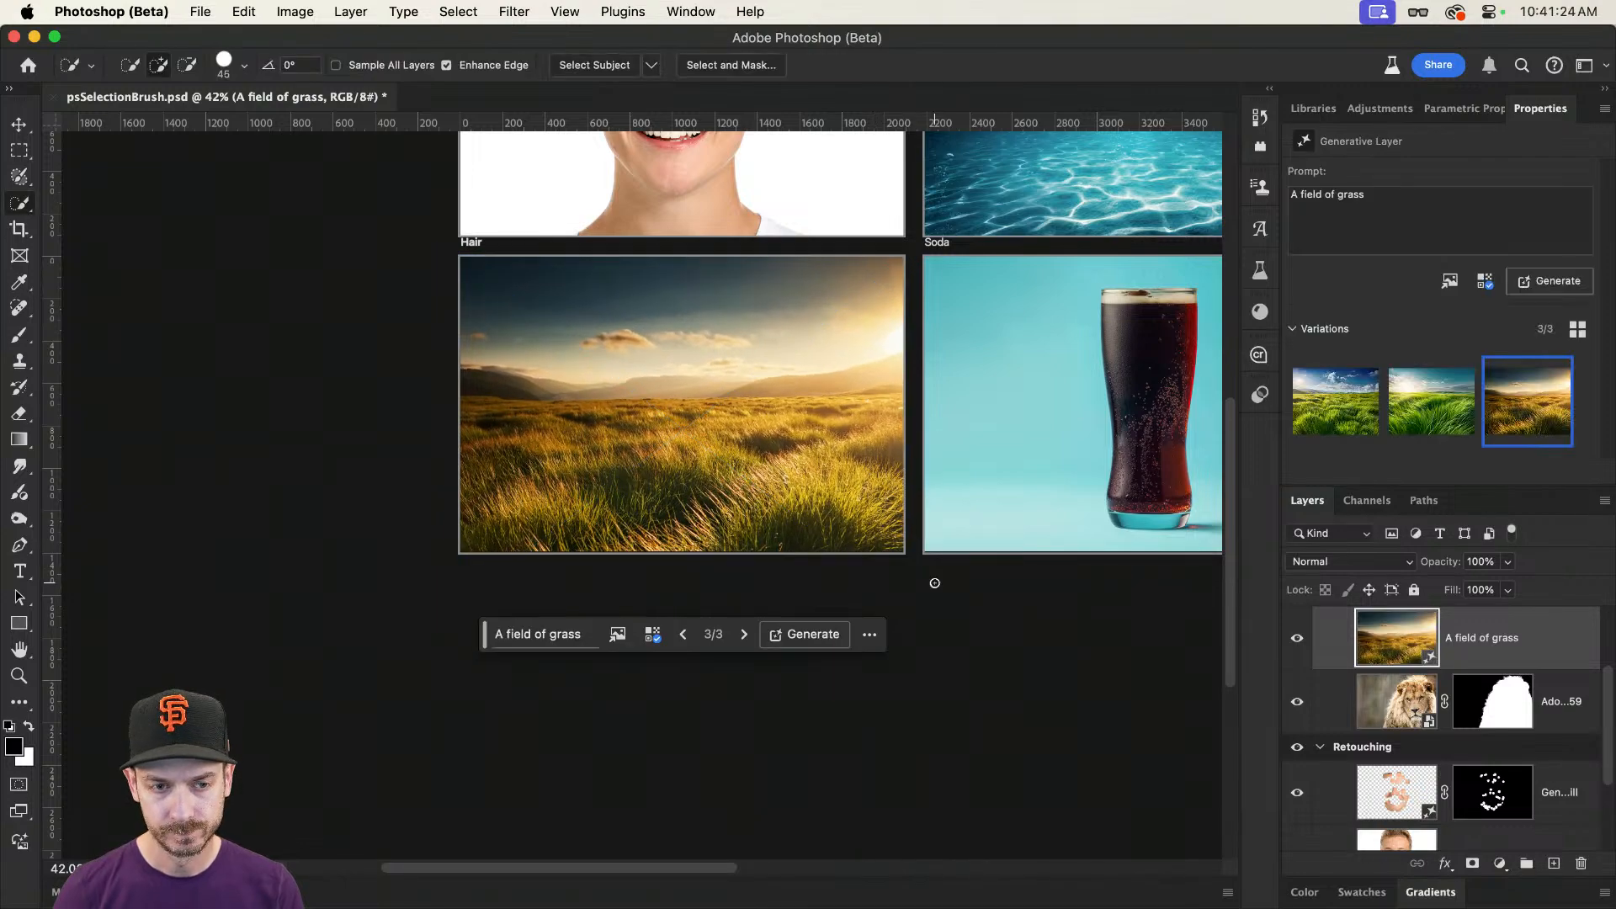
Step: Move the grass field layer beneath the masked lion layer
drag(587, 330, 1135, 557)
drag(1493, 651, 1493, 715)
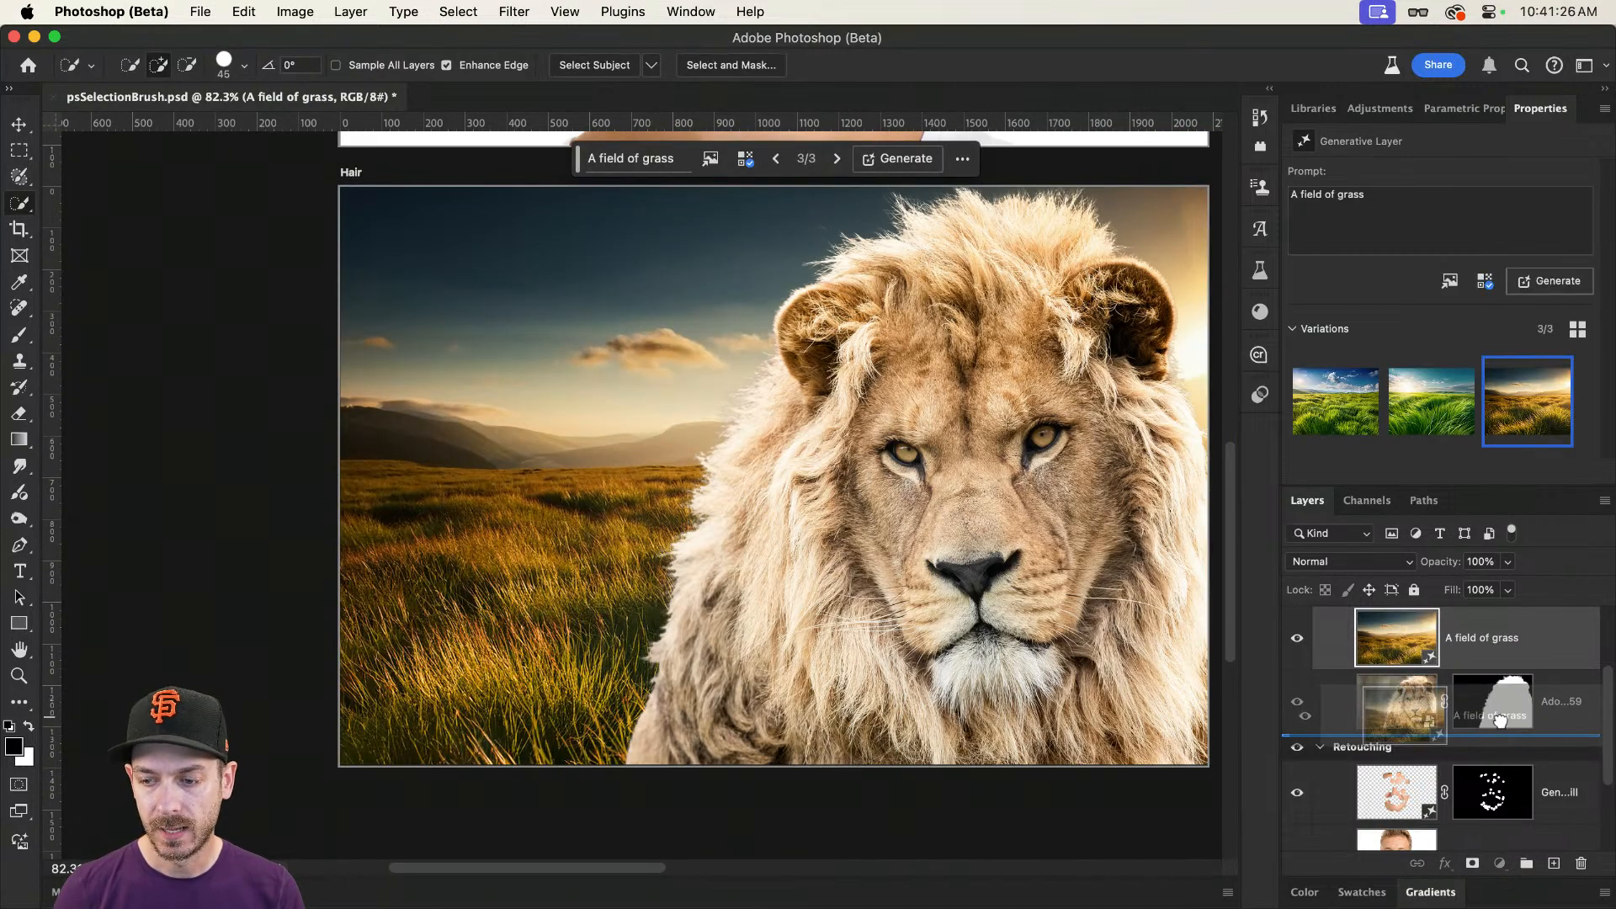
drag(795, 421, 721, 424)
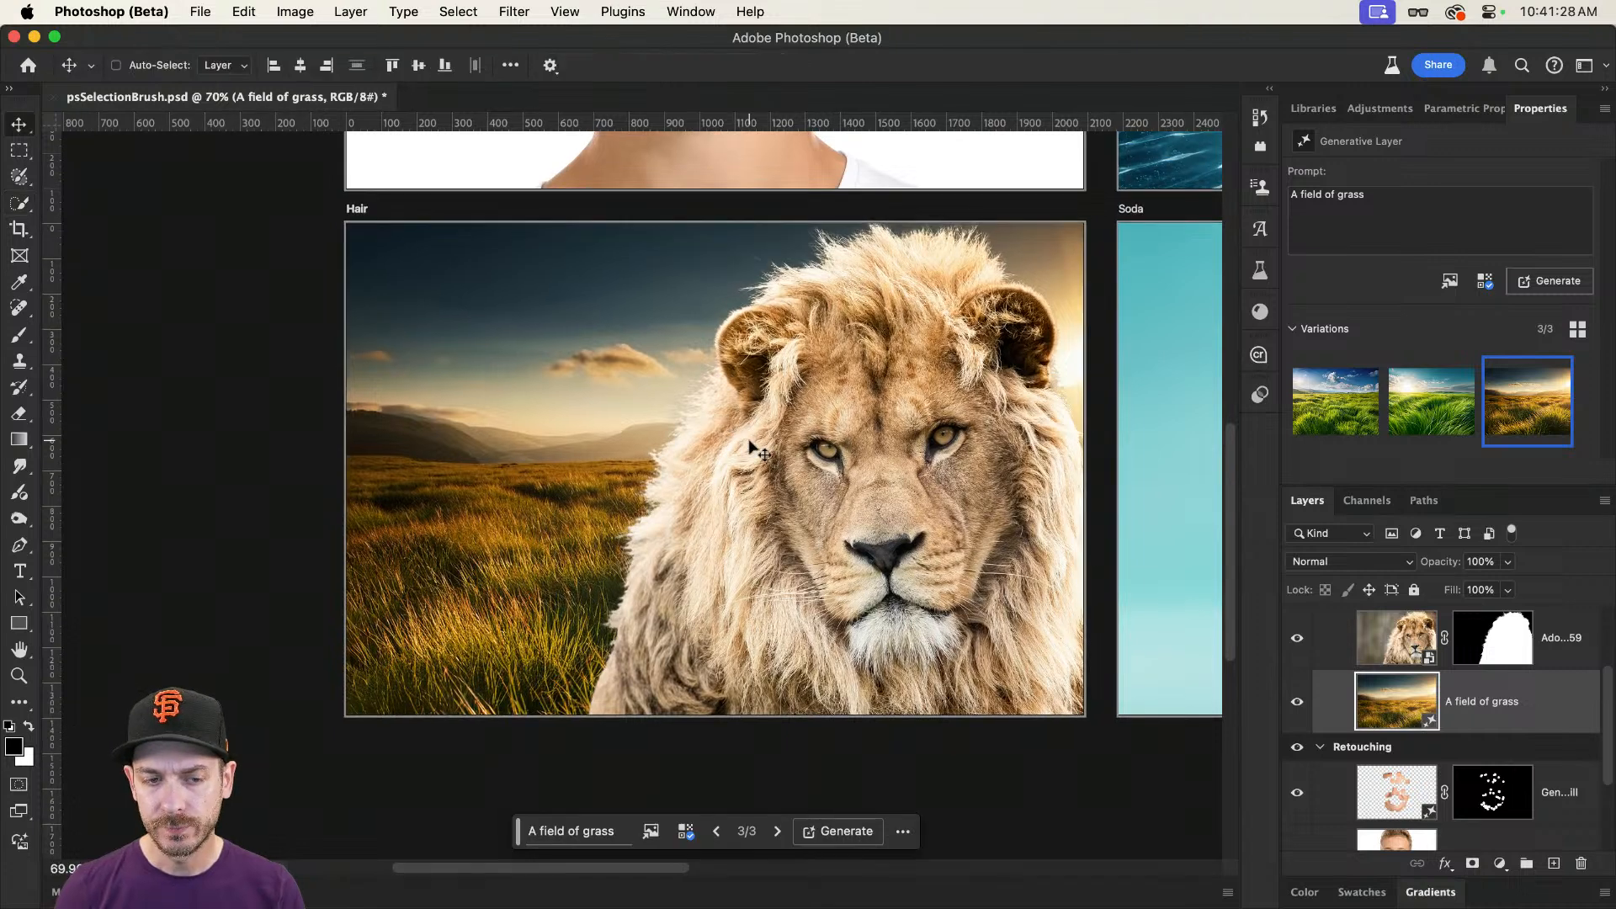
key(v)
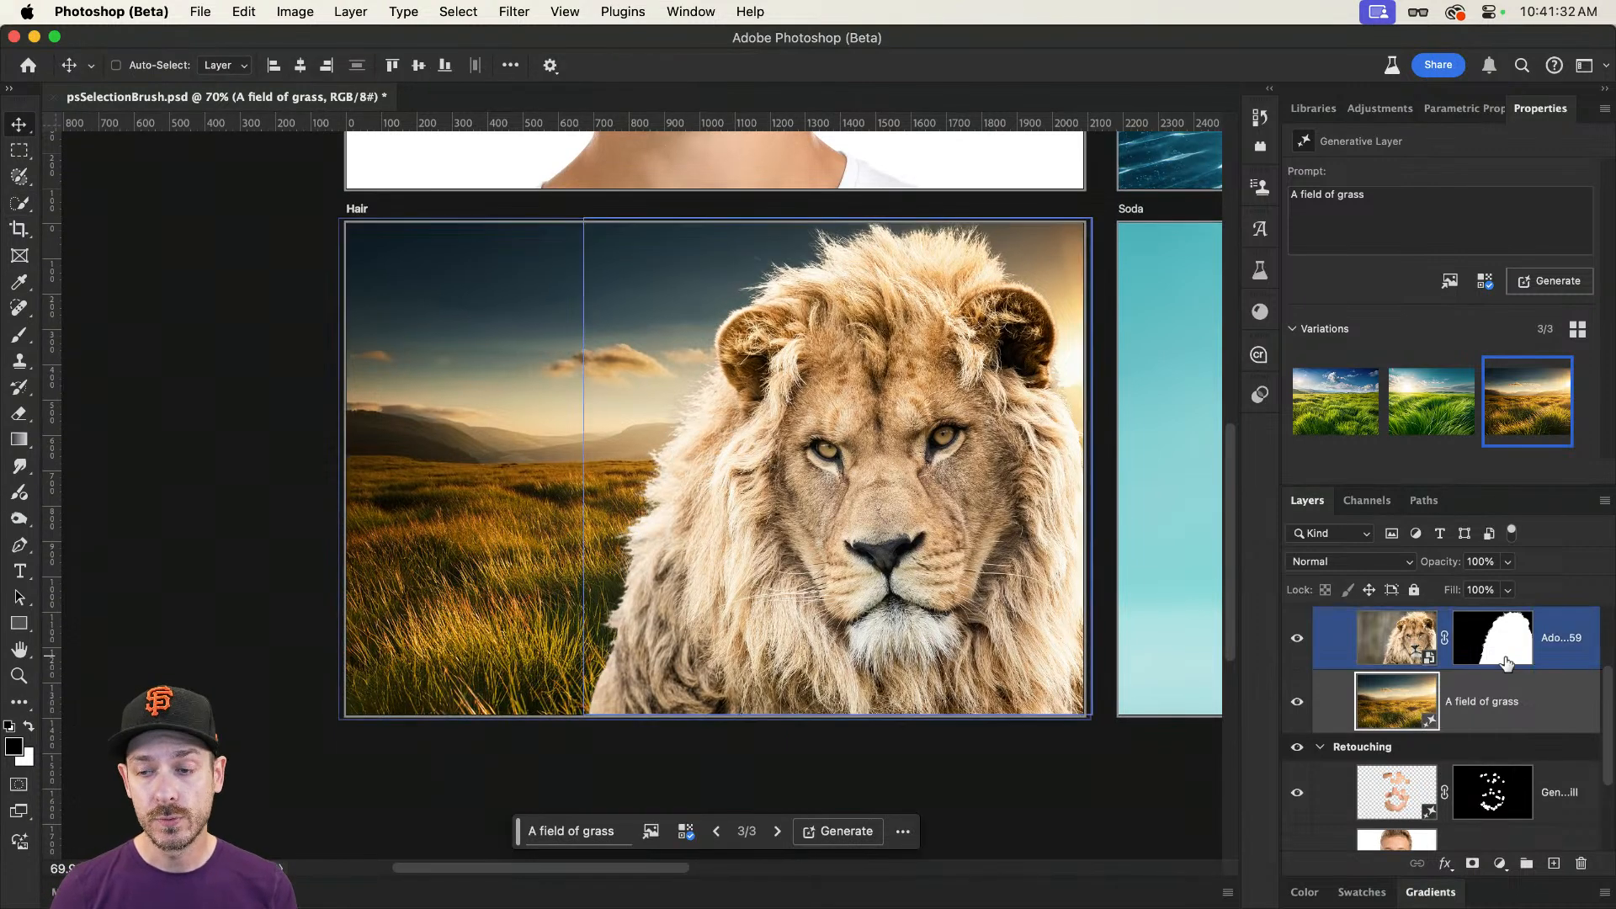
Step: Convert the grass field layer to a smart object and open the Camera Raw Filter on it
right_click(1557, 703)
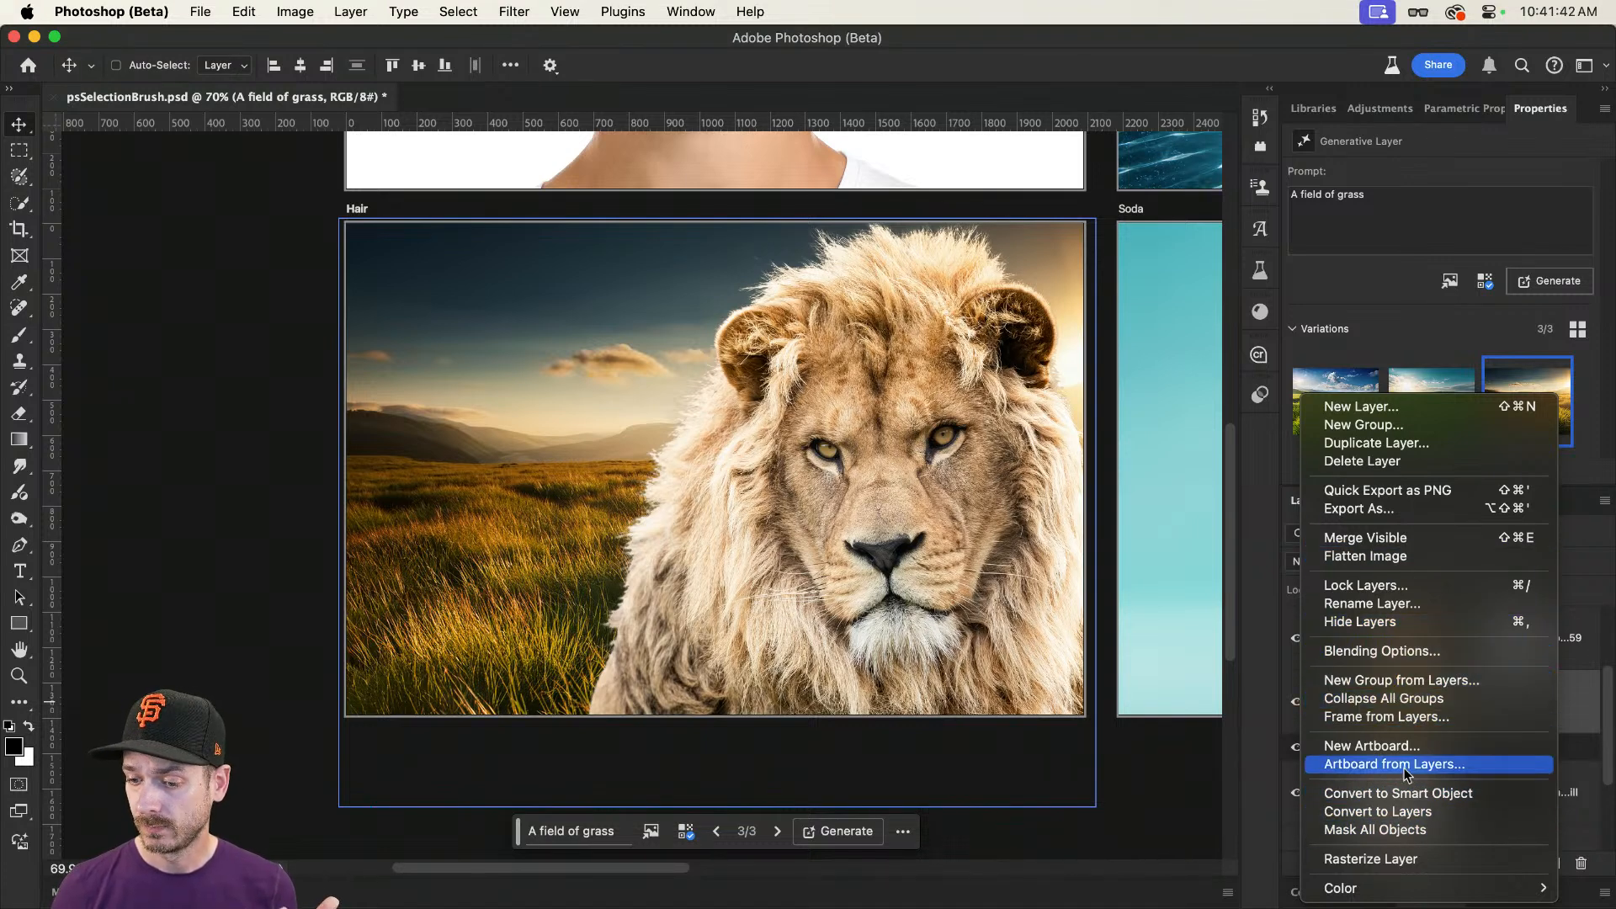
click(1421, 793)
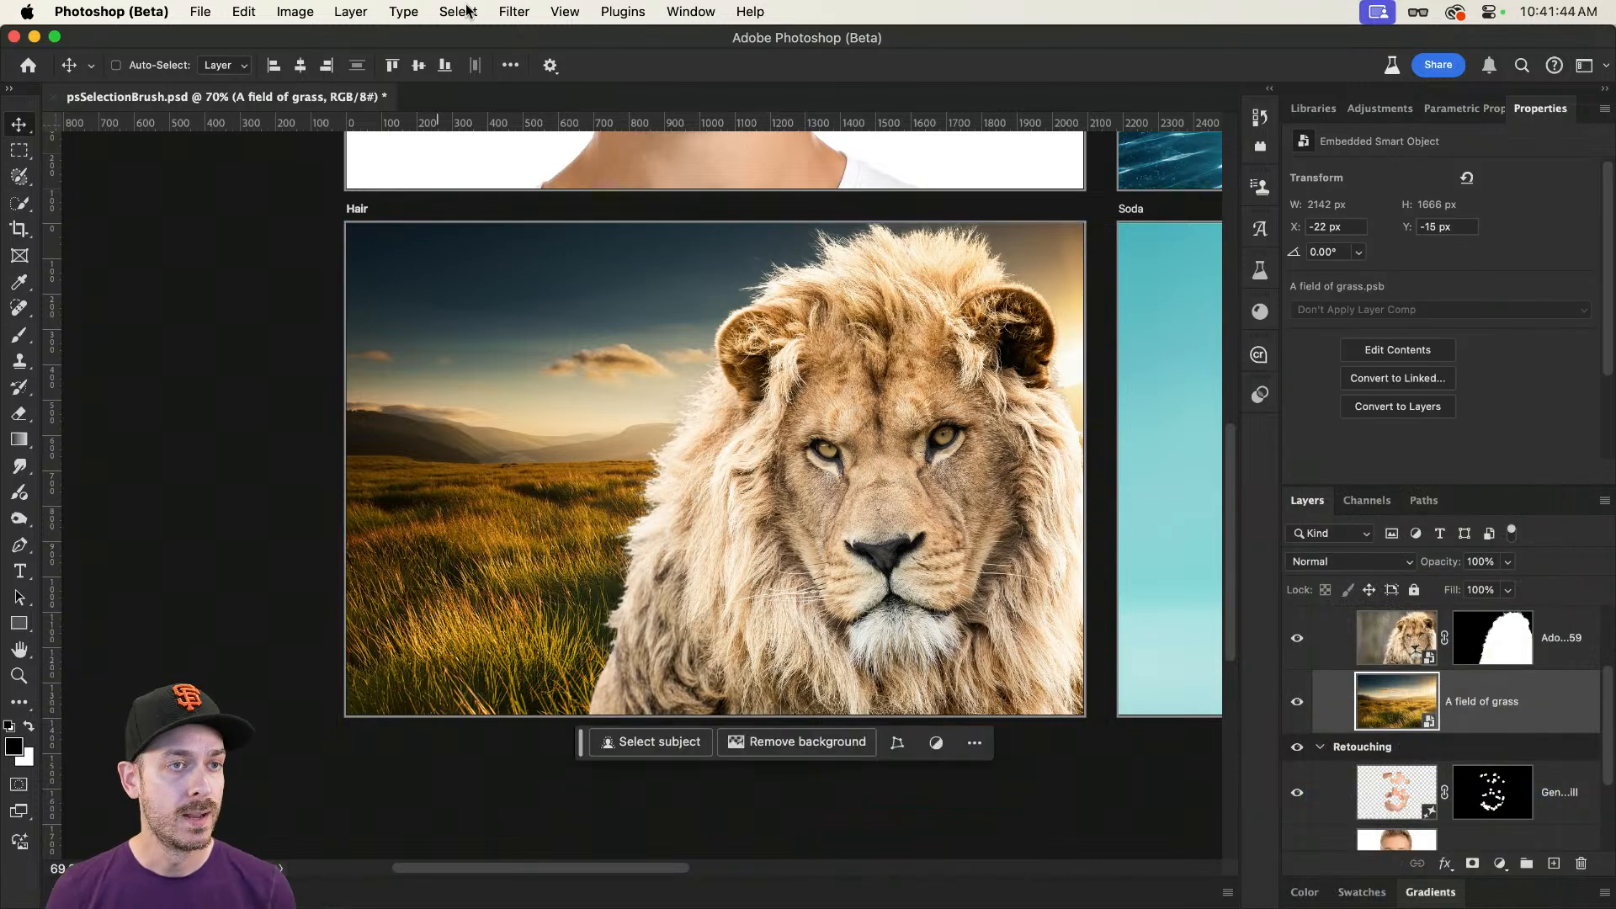
click(520, 9)
click(572, 195)
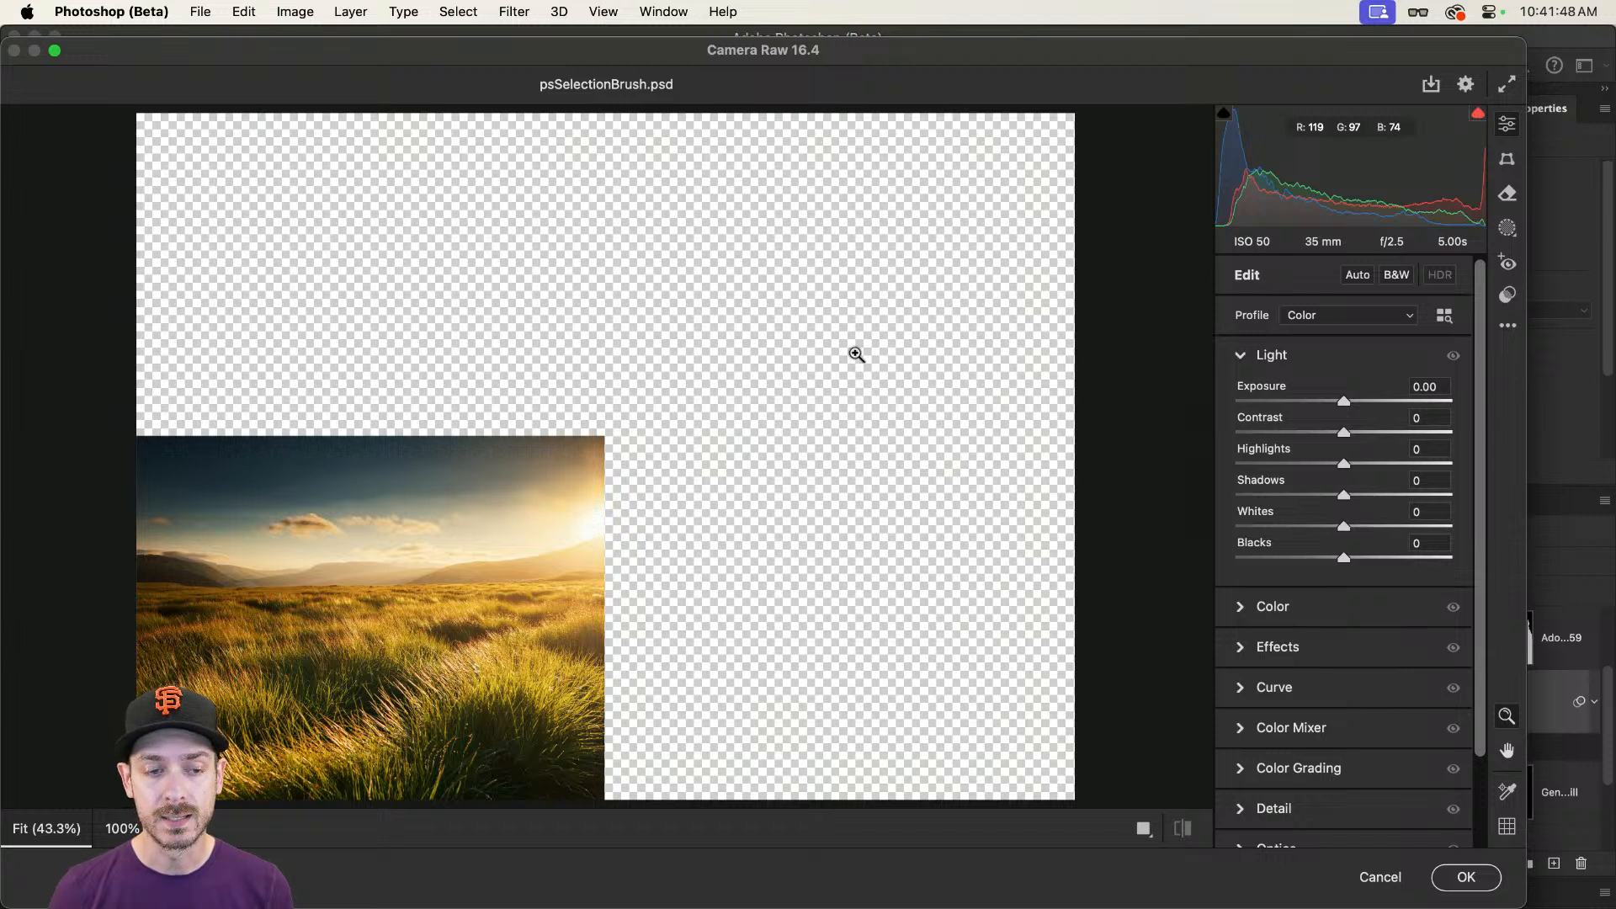
Step: Enable Lens Blur on the grass field and set its blur amount to 69
scroll(1285, 611, down, 3)
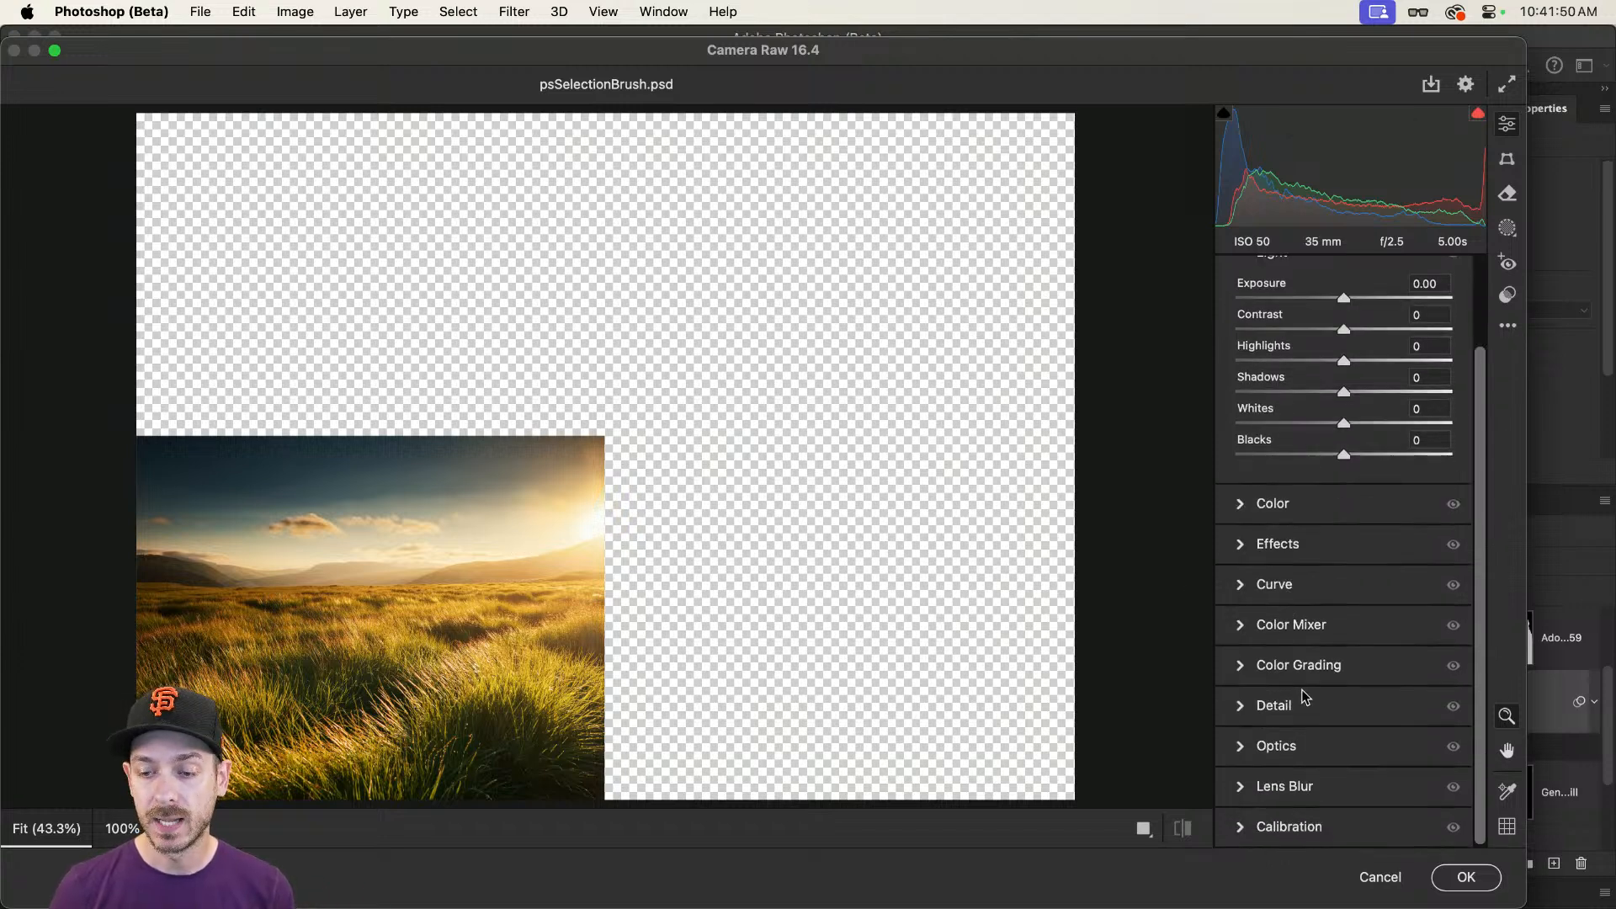
click(1244, 749)
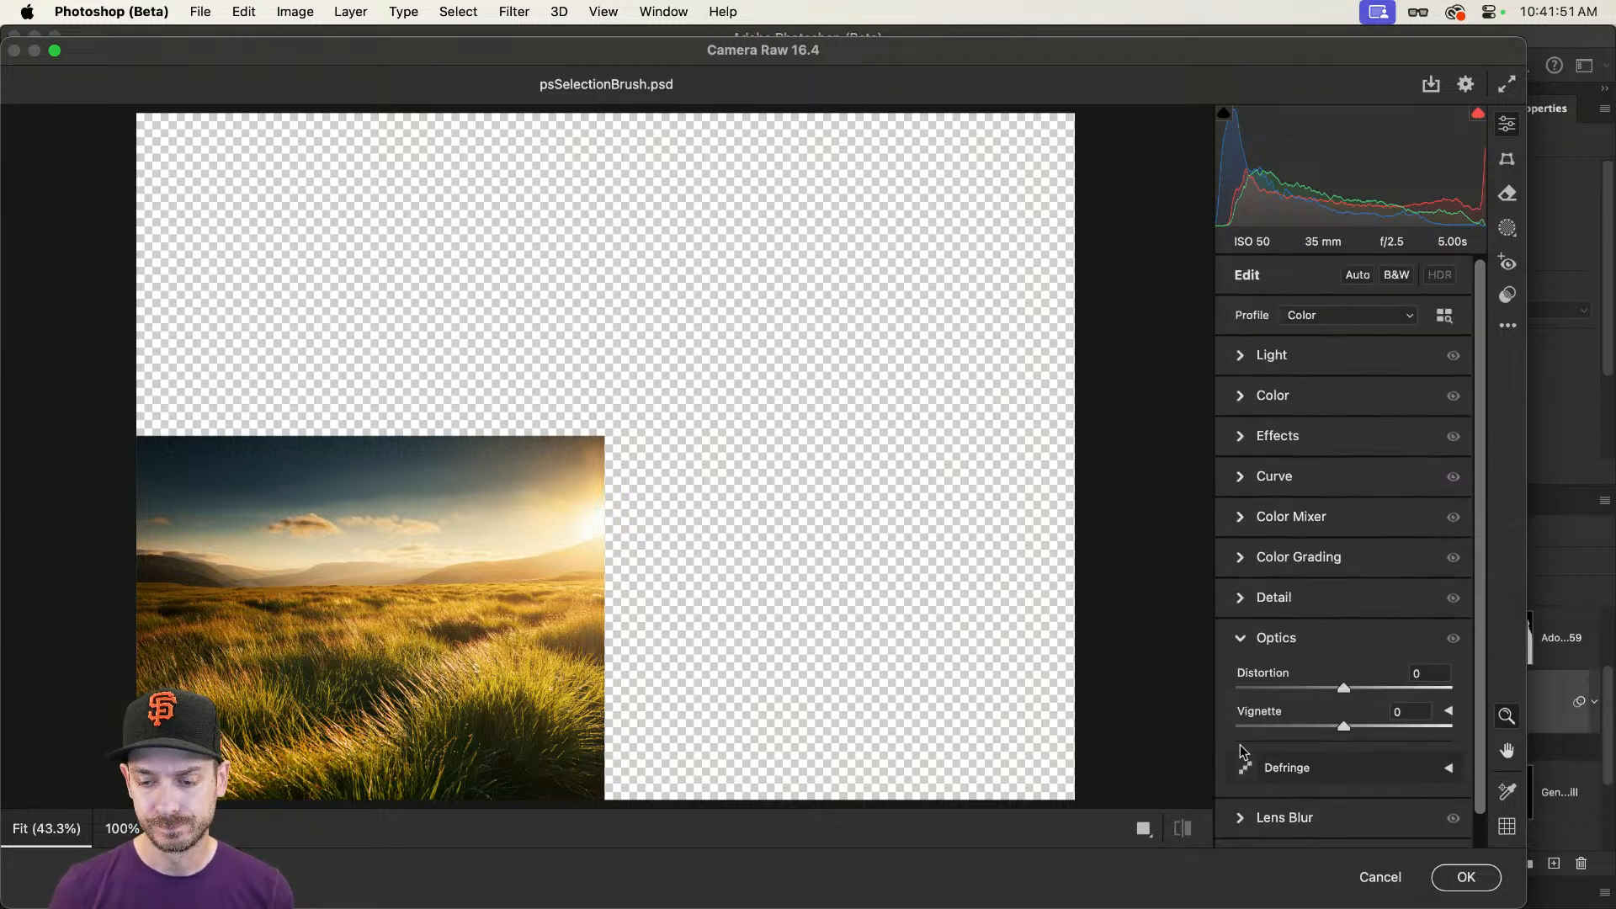
click(1240, 637)
click(1238, 680)
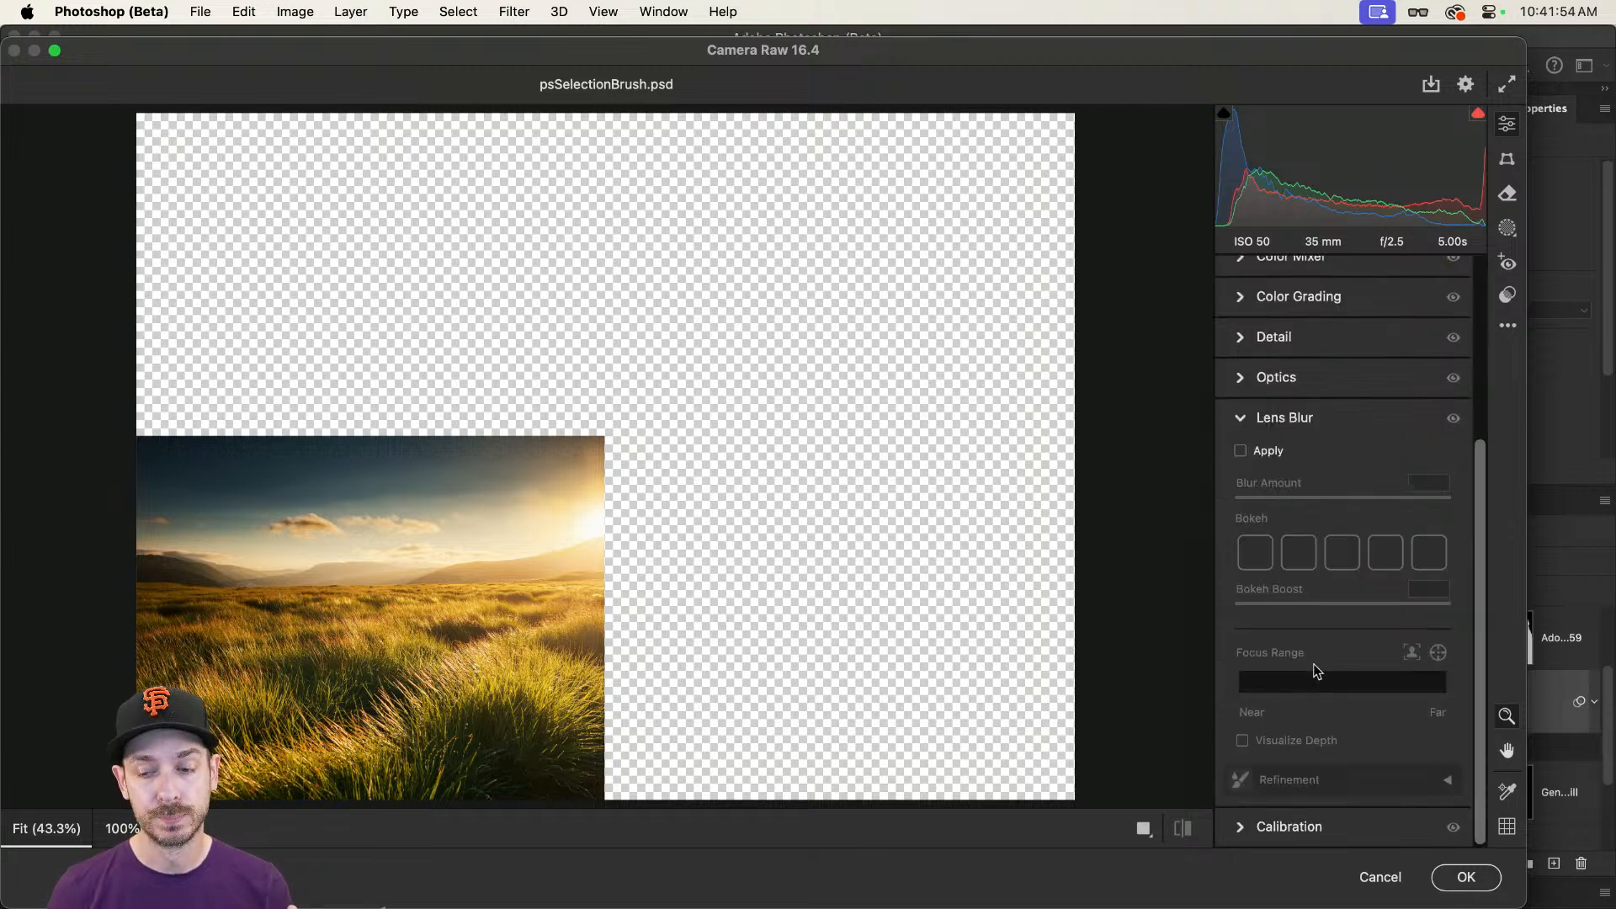
click(1251, 451)
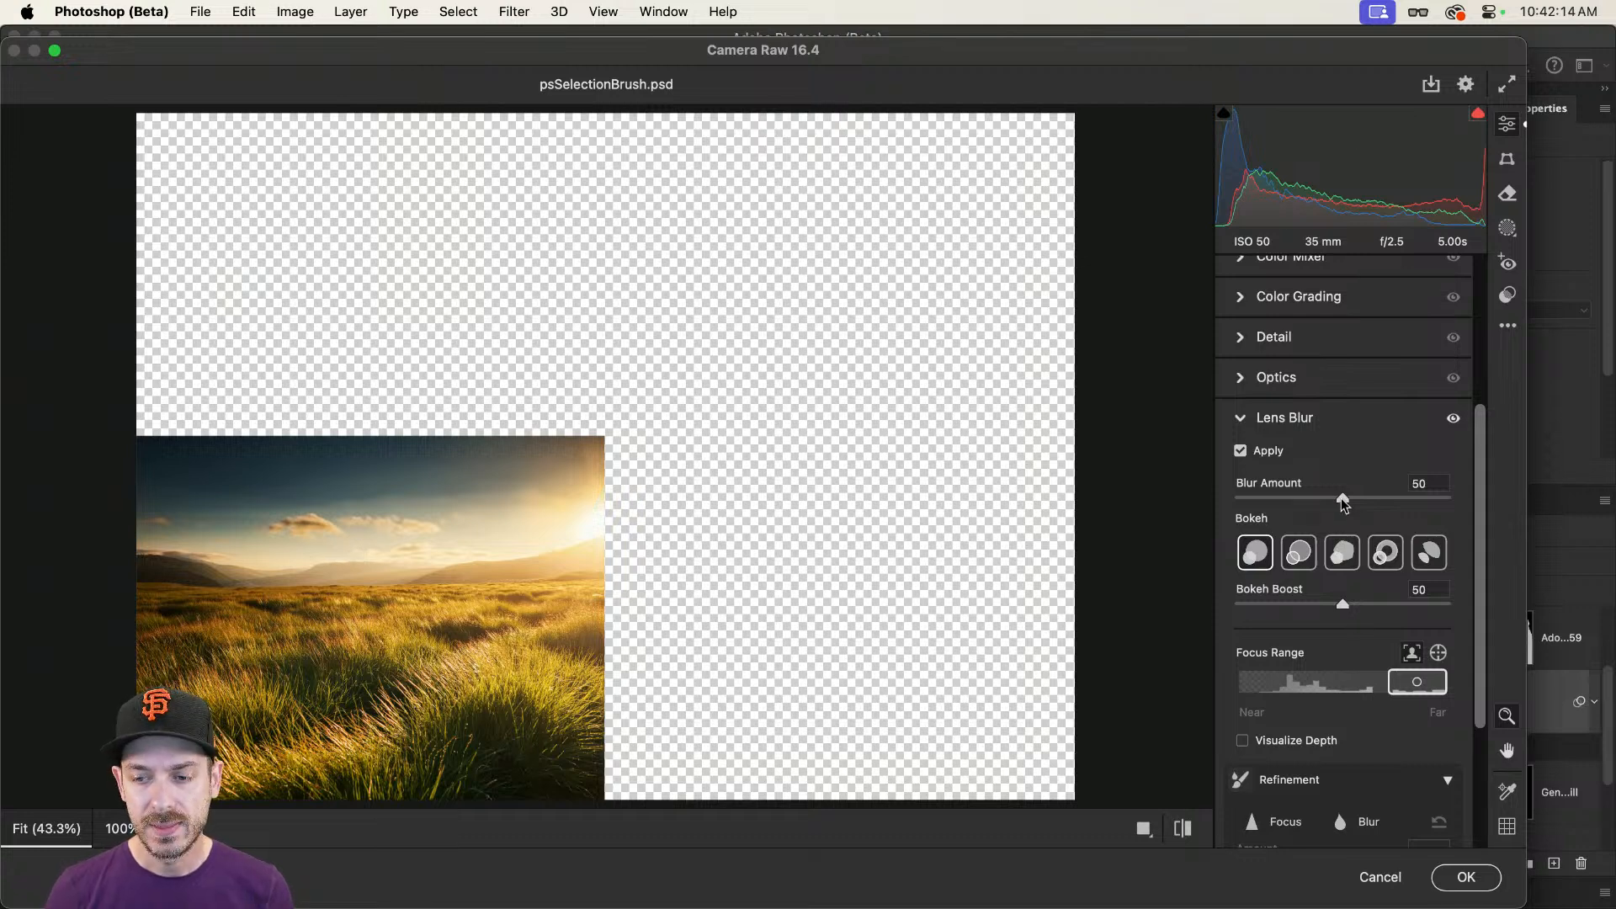
drag(1343, 501, 1375, 501)
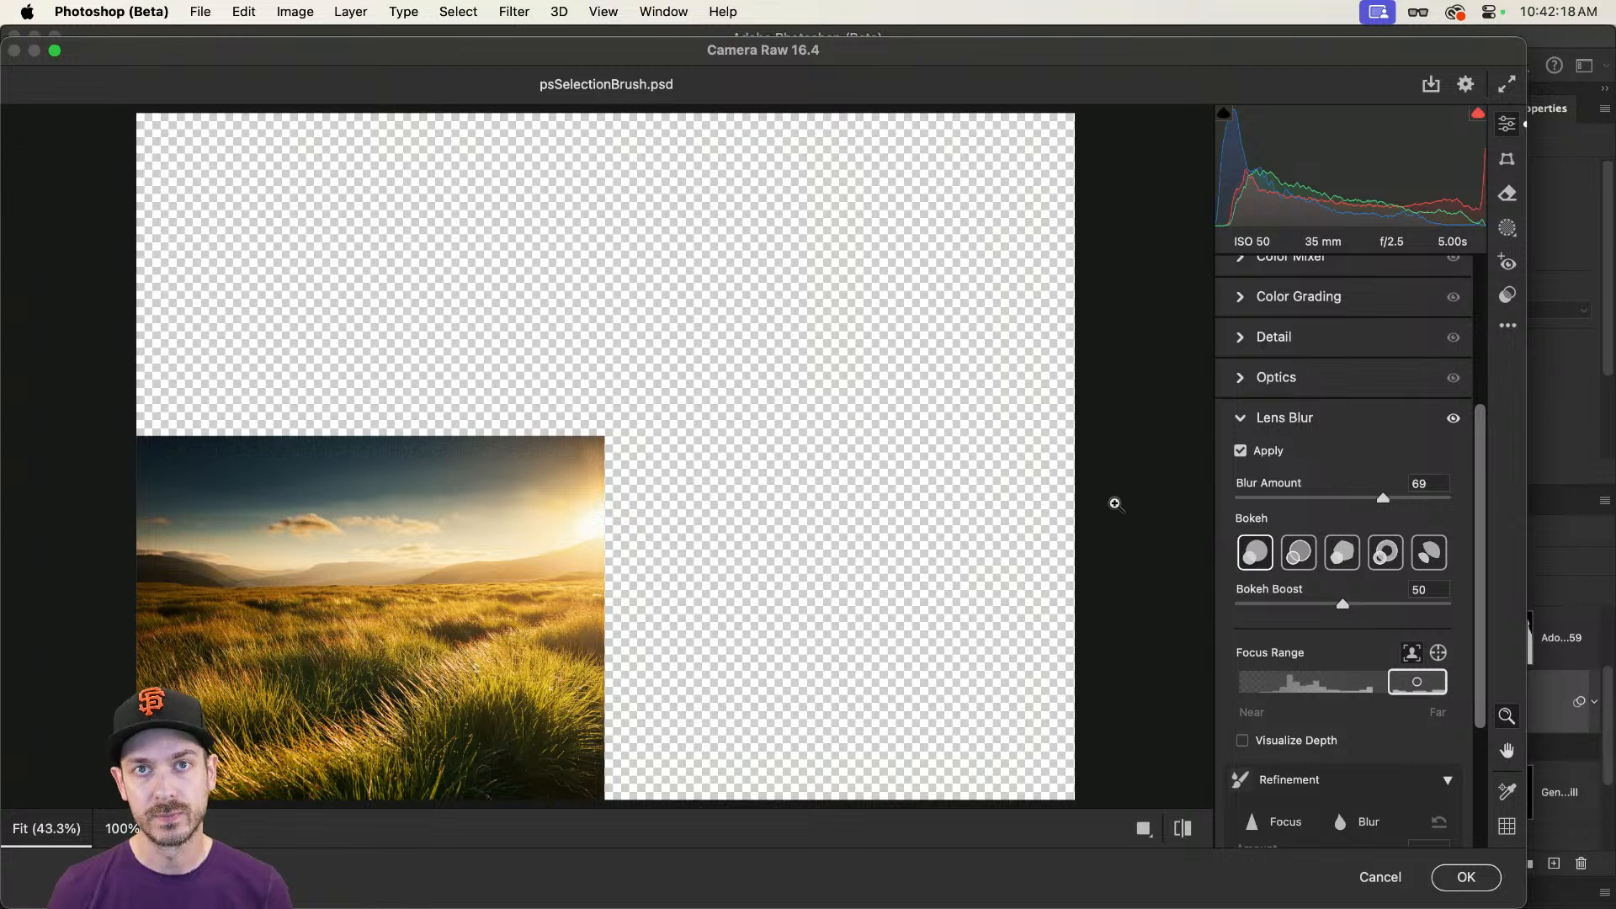
Step: Paint with the Lens Blur refinement's Blur brush across the grass field to blur the areas left sharp
scroll(1360, 689, down, 5)
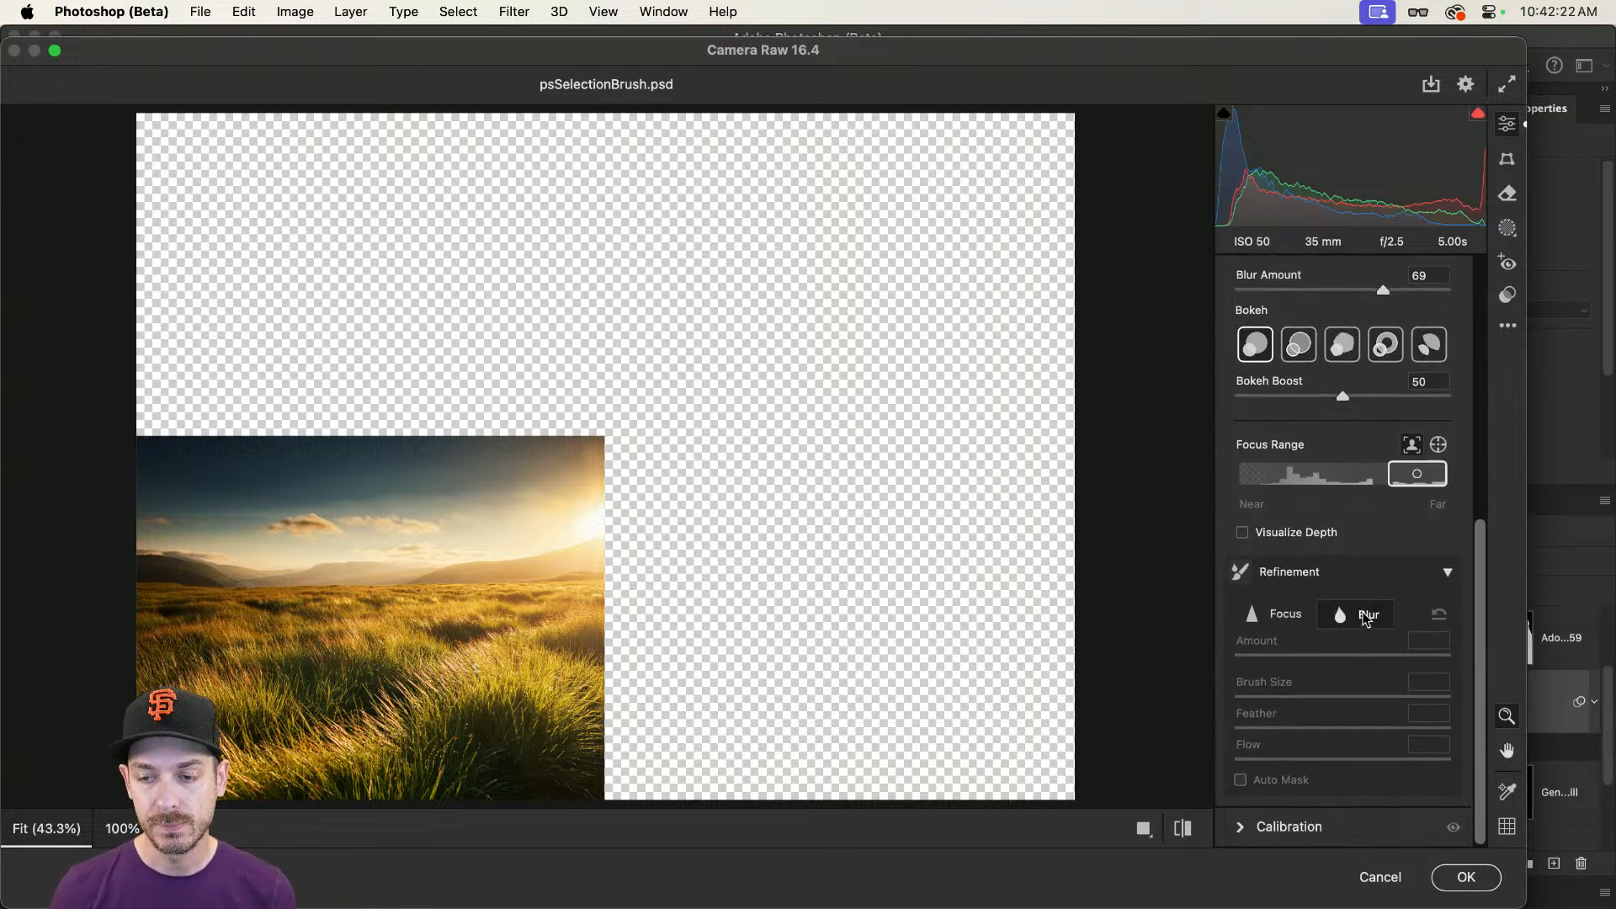
click(1366, 618)
mouse_move(522, 620)
mouse_down()
mouse_move(126, 541)
mouse_move(706, 713)
mouse_up()
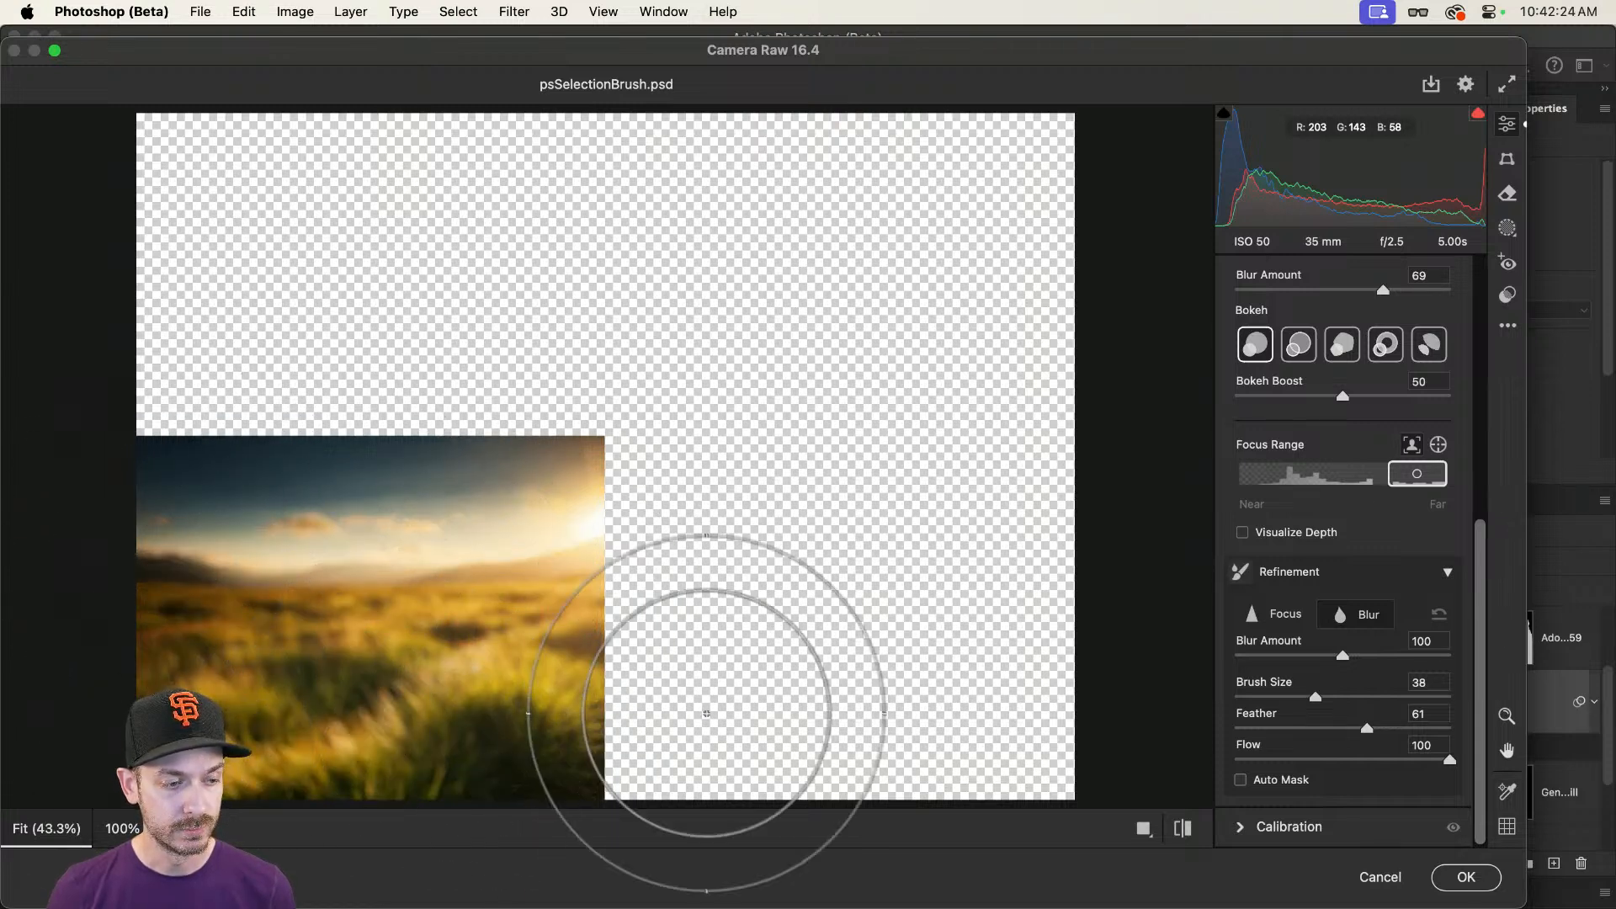
Step: Choose the second bokeh style, set Bokeh Boost to 41 and Blur Amount to 45, and apply the Camera Raw filter
click(1312, 358)
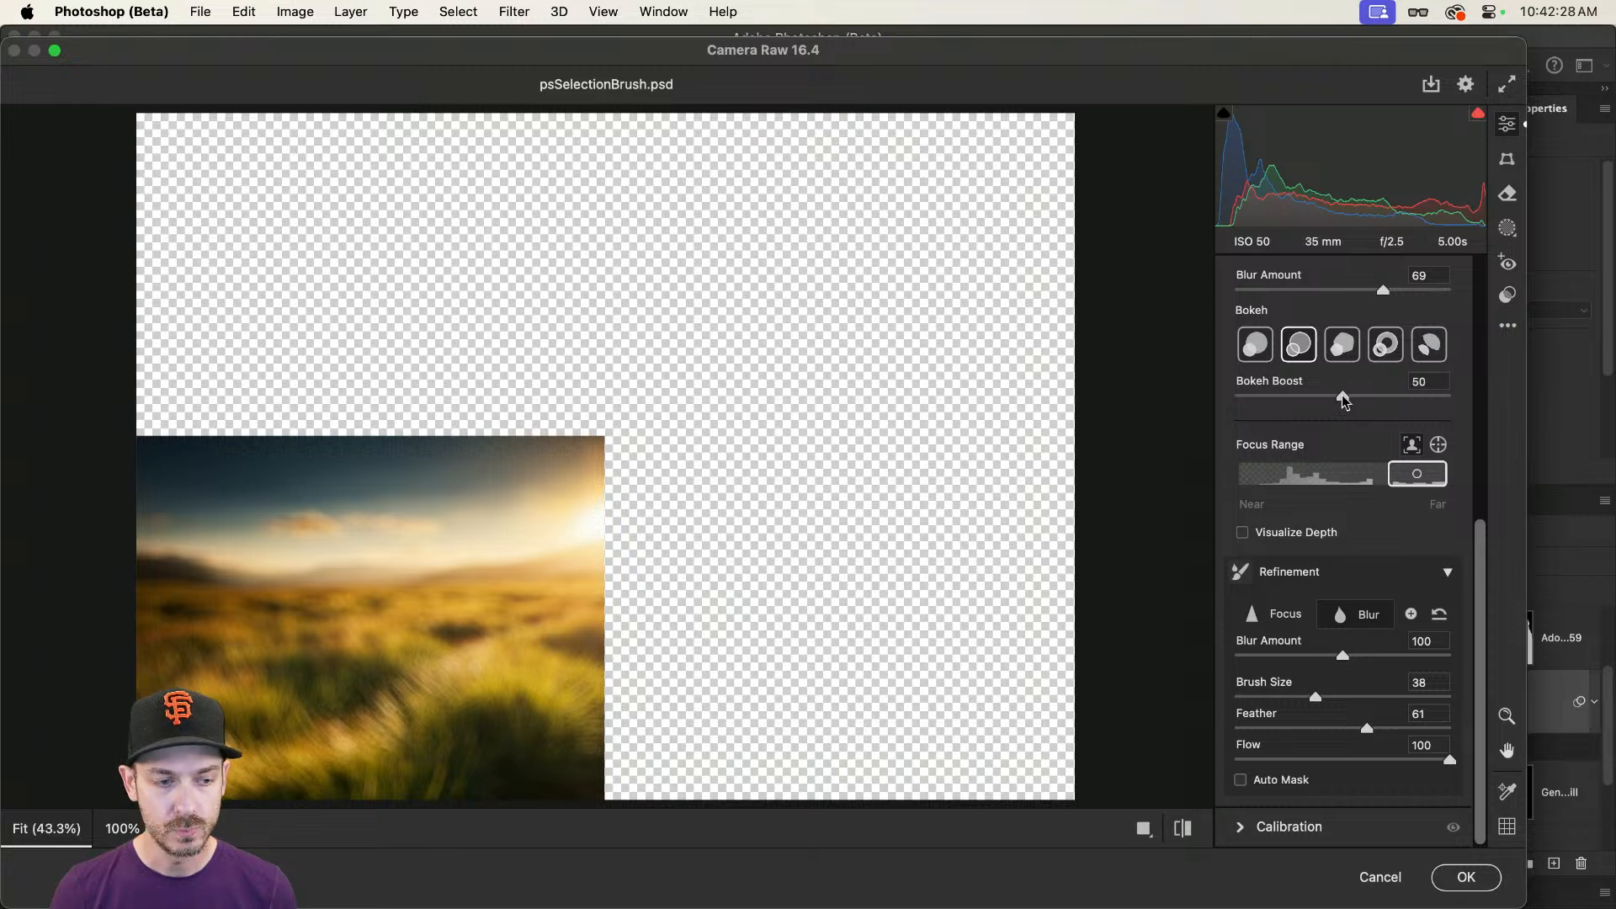
drag(1341, 396, 1323, 396)
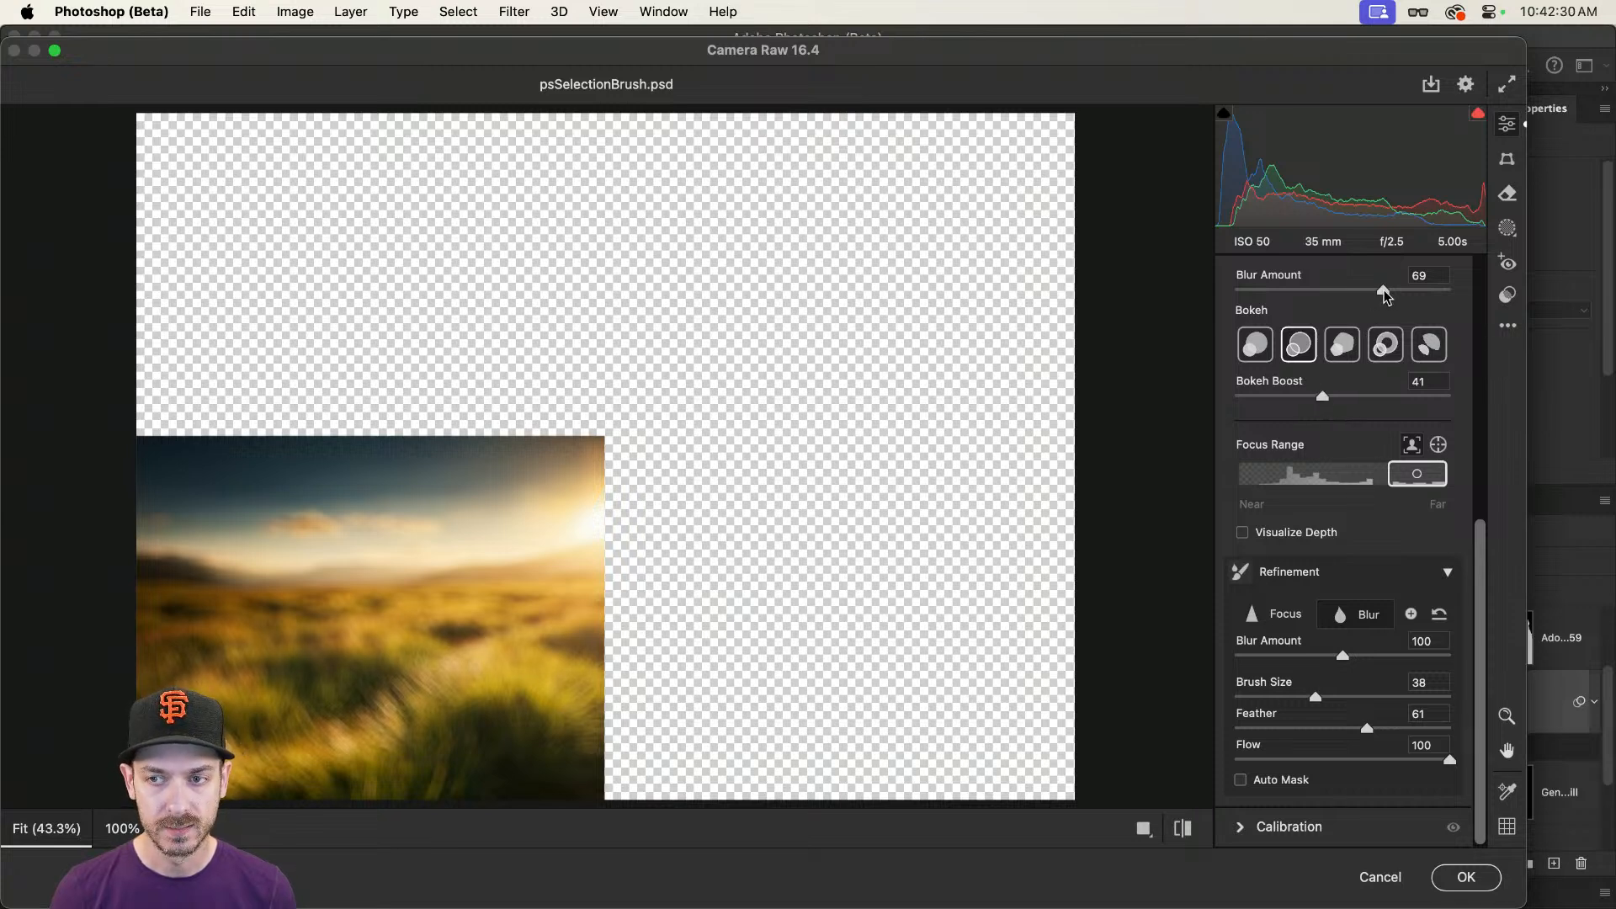
drag(1352, 291, 1328, 290)
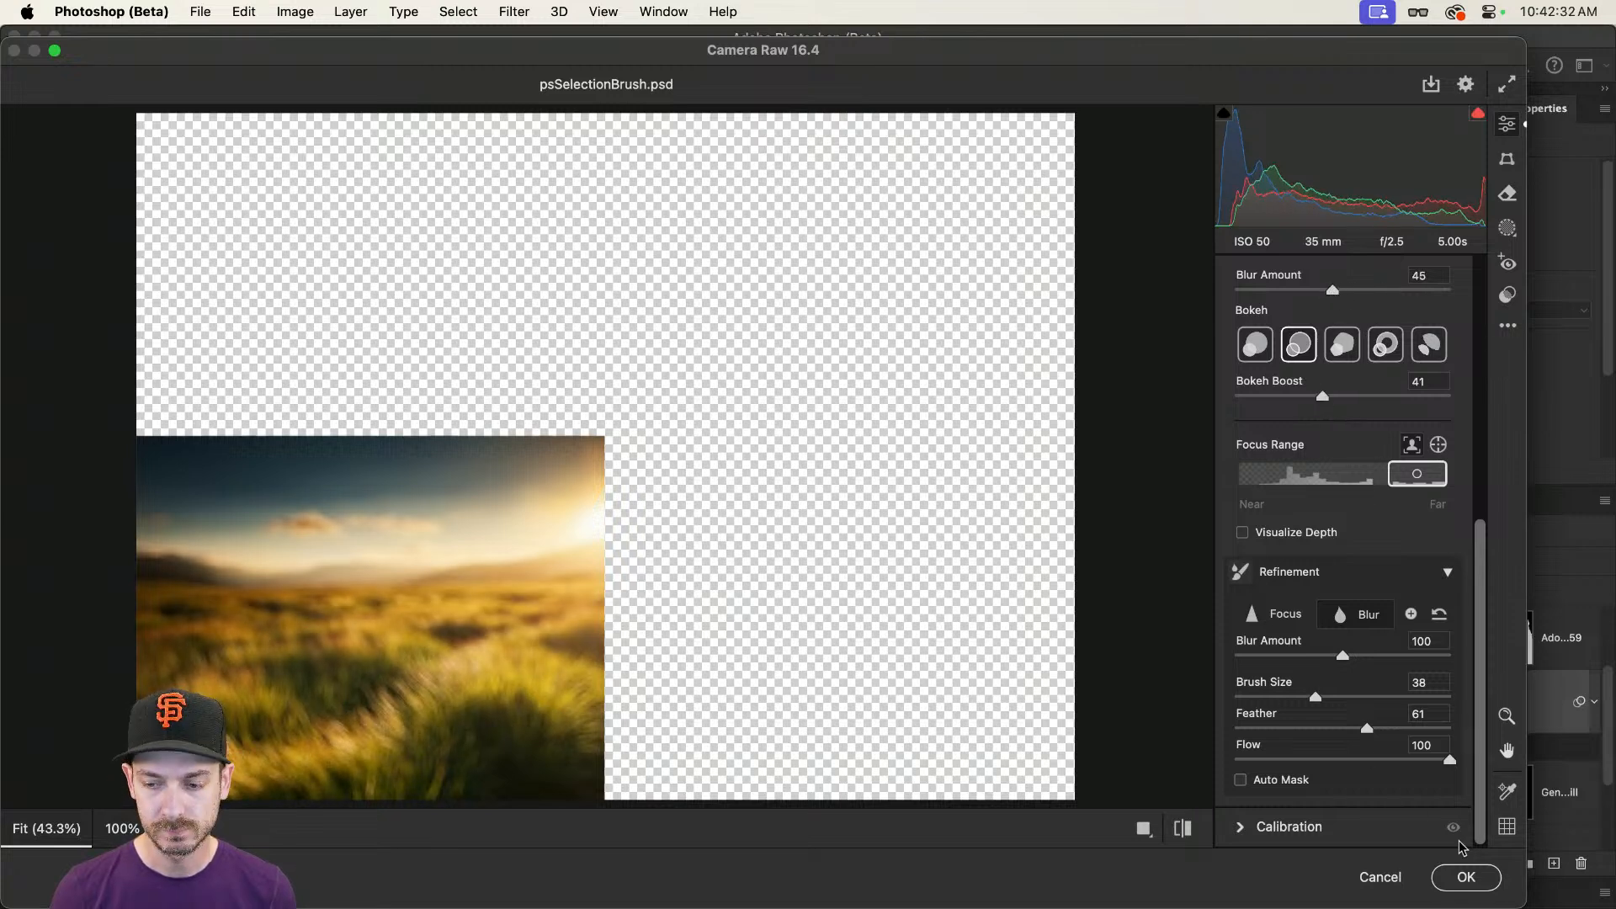
key(Return)
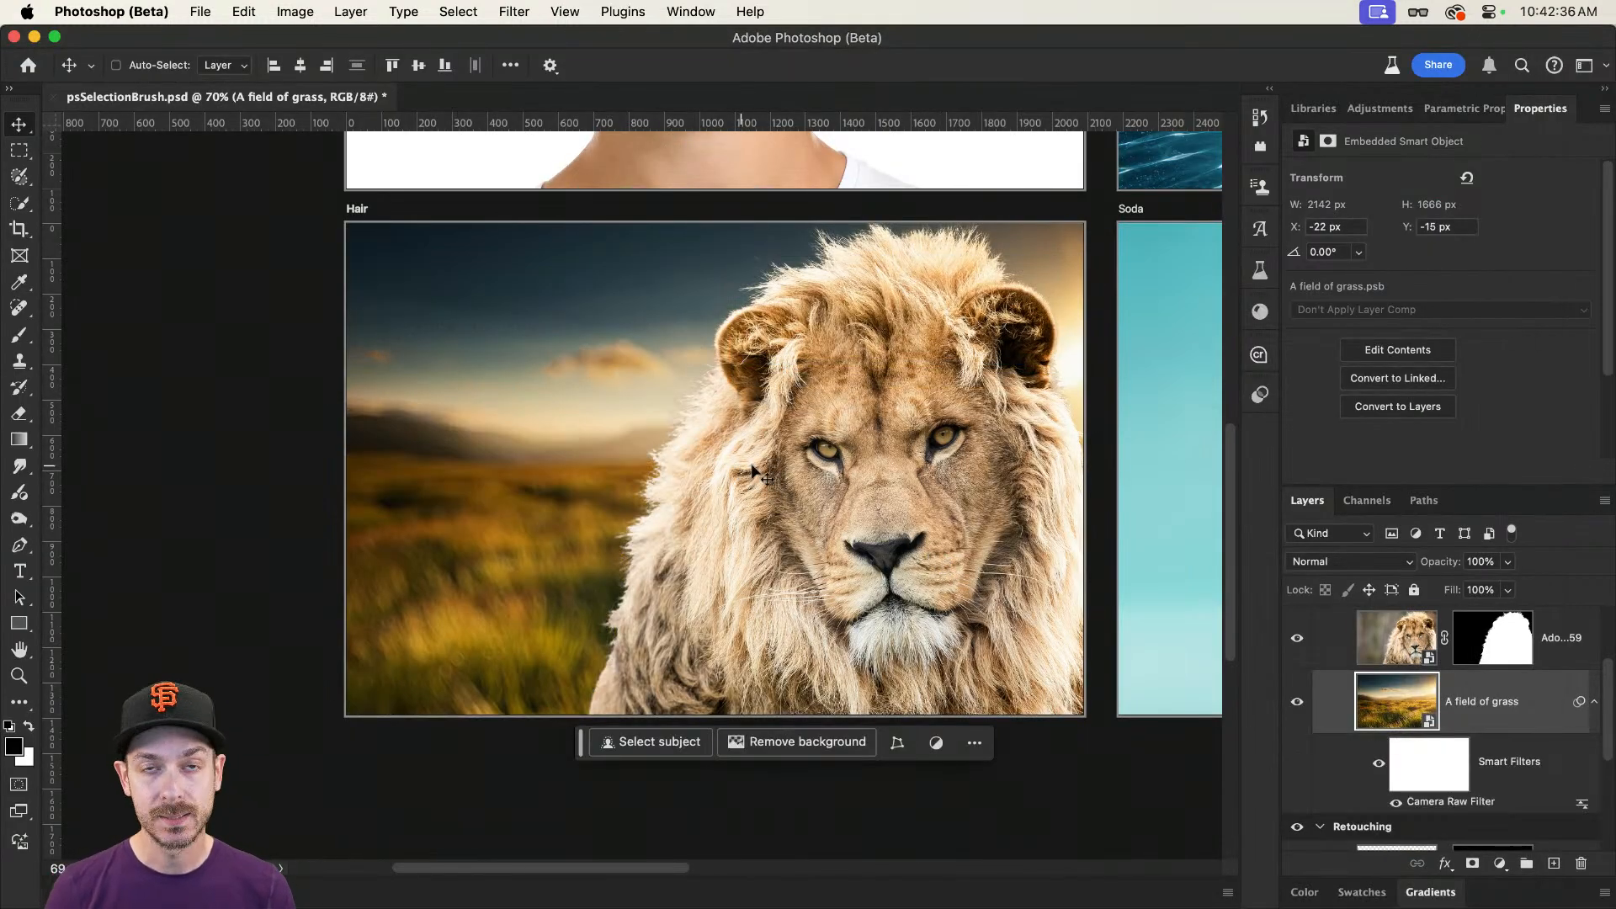
Step: Open Neural Filters on the lion layer and turn on Harmonization
click(1336, 638)
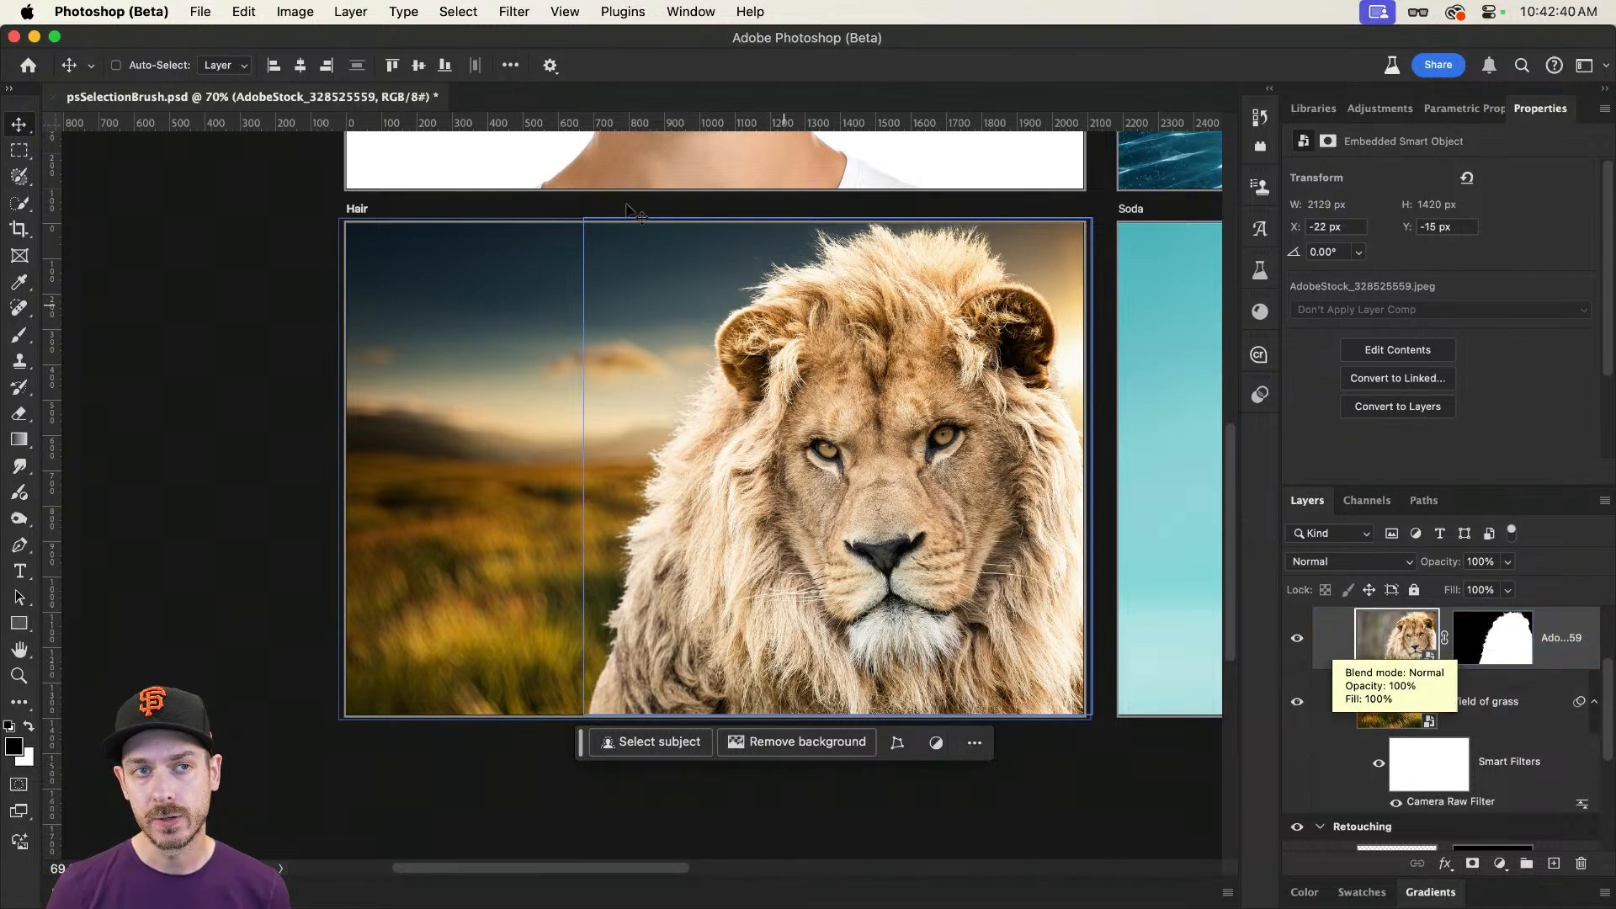
click(525, 10)
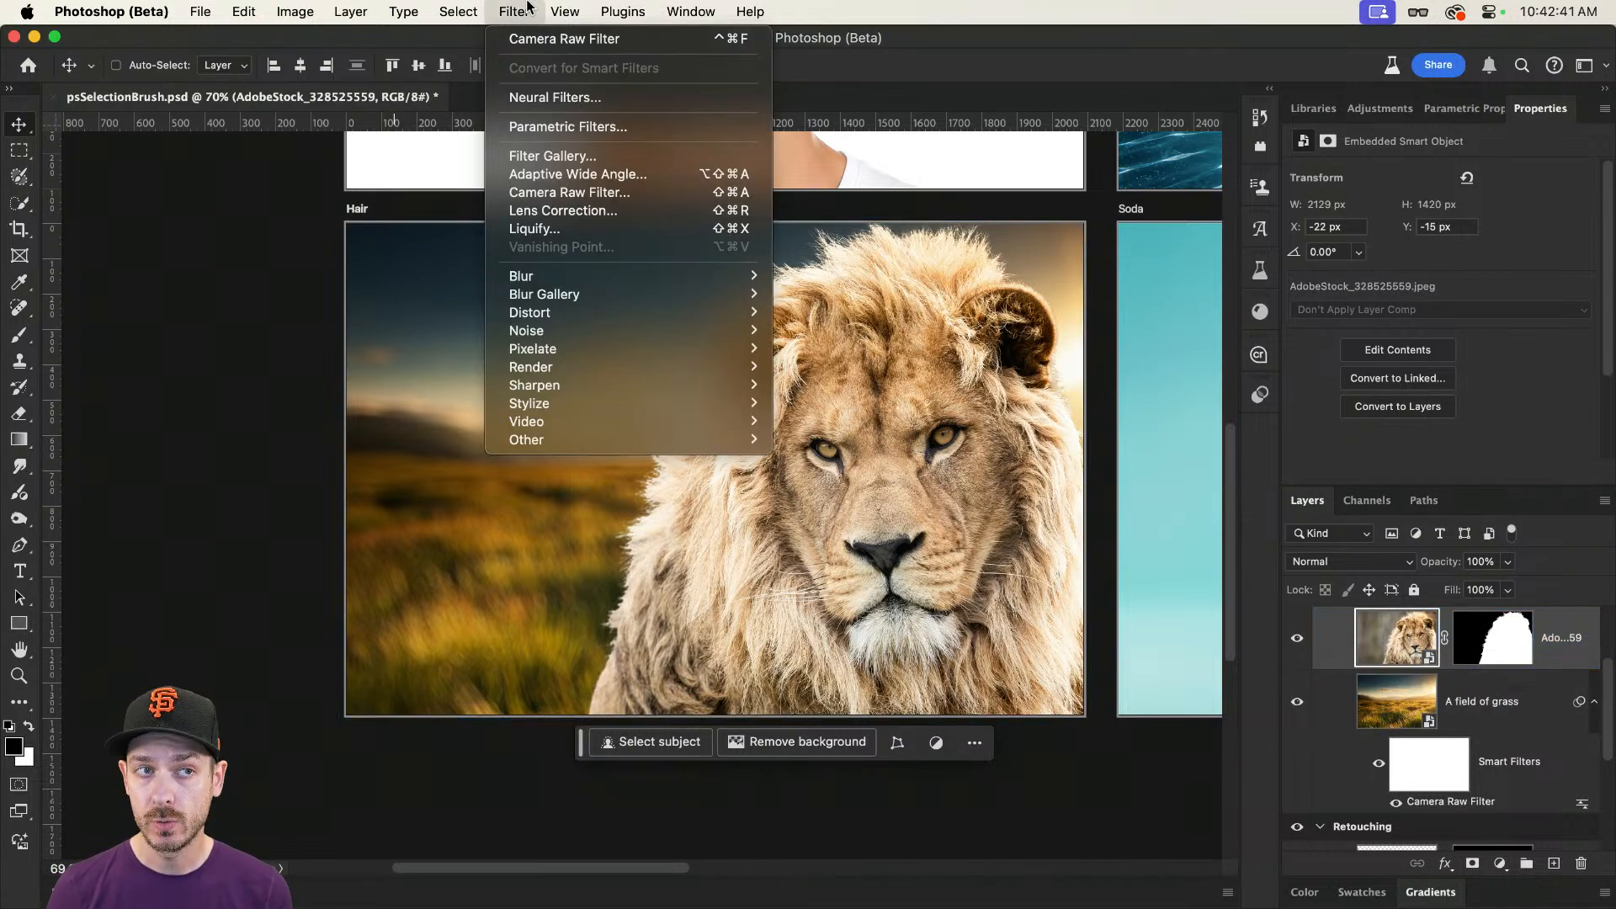
click(548, 95)
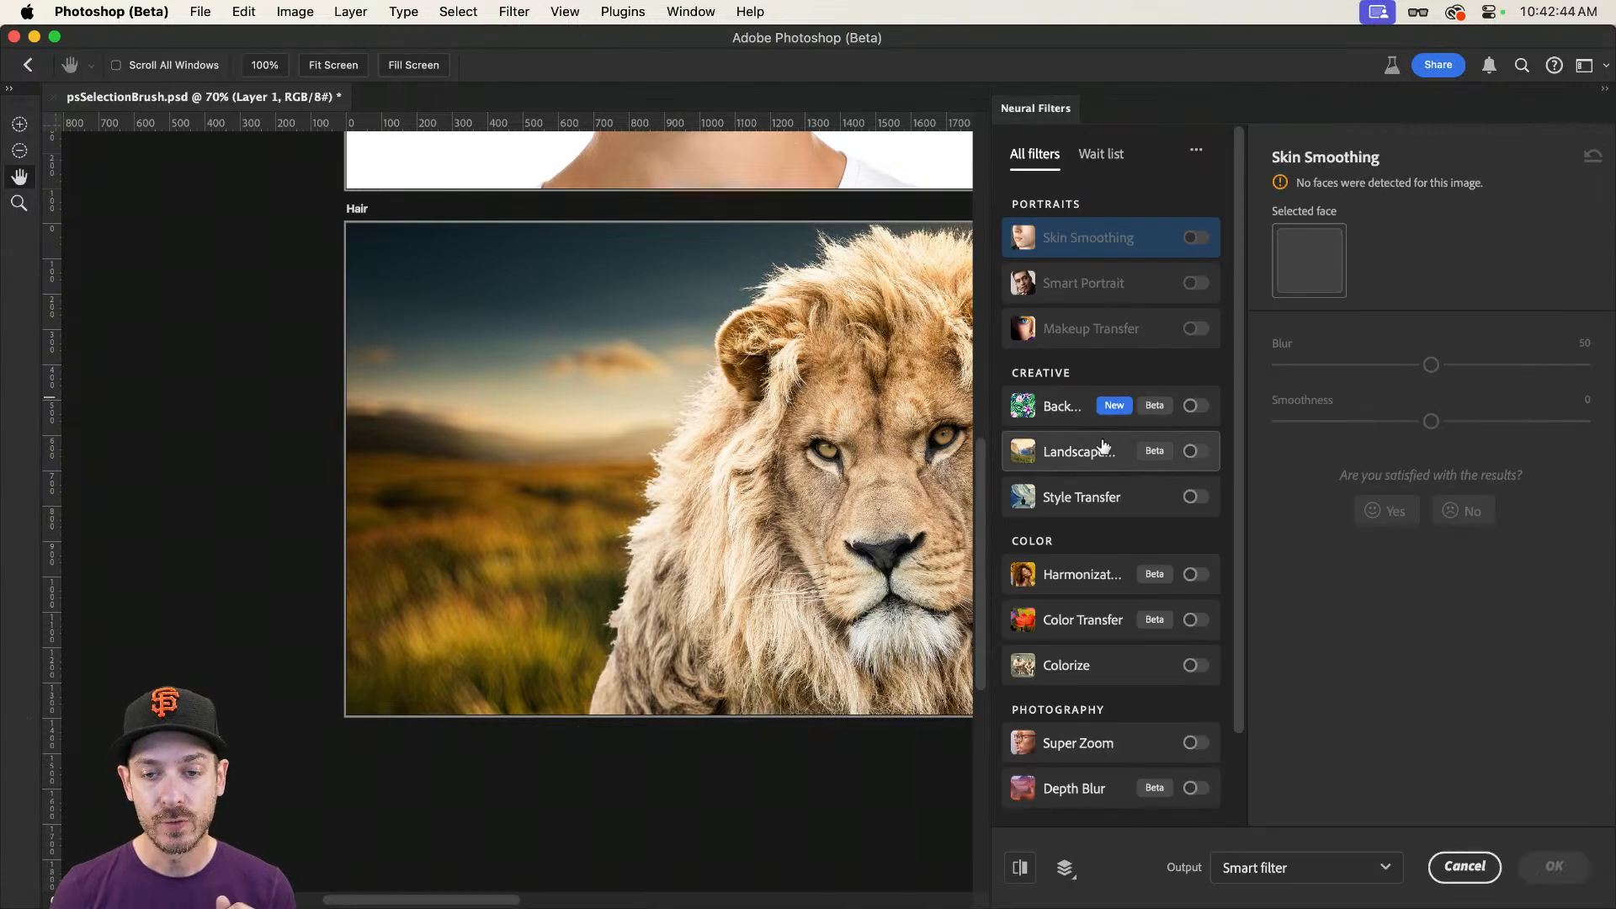
click(1201, 576)
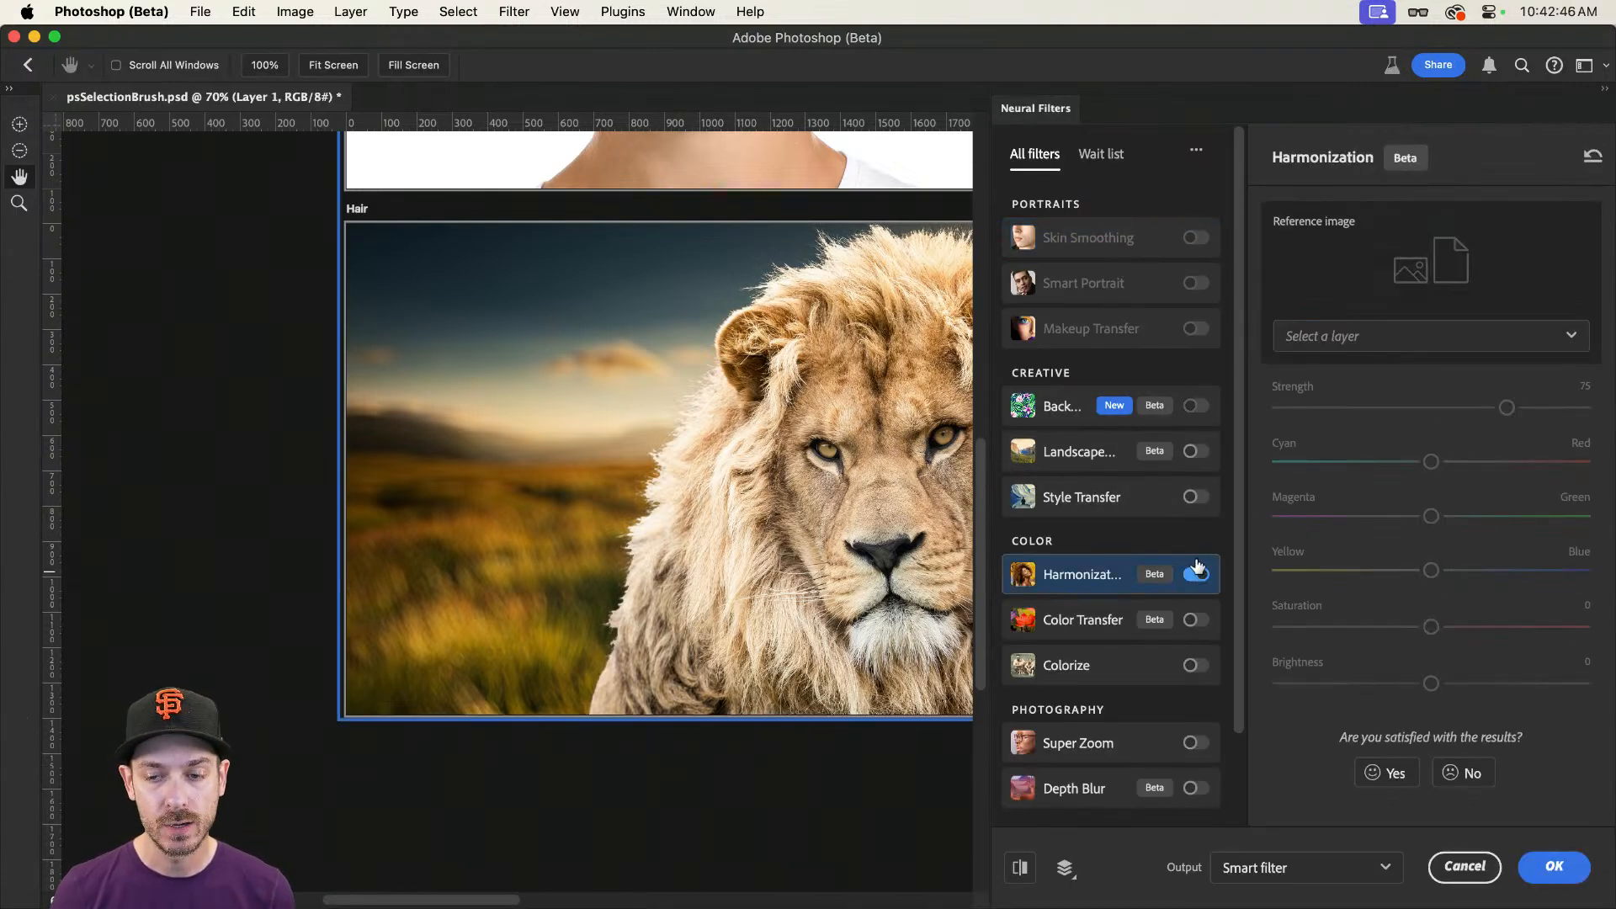
Step: Harmonize the lion with the "A field of grass" layer as reference at strength 51, and apply it as a smart filter
click(1391, 341)
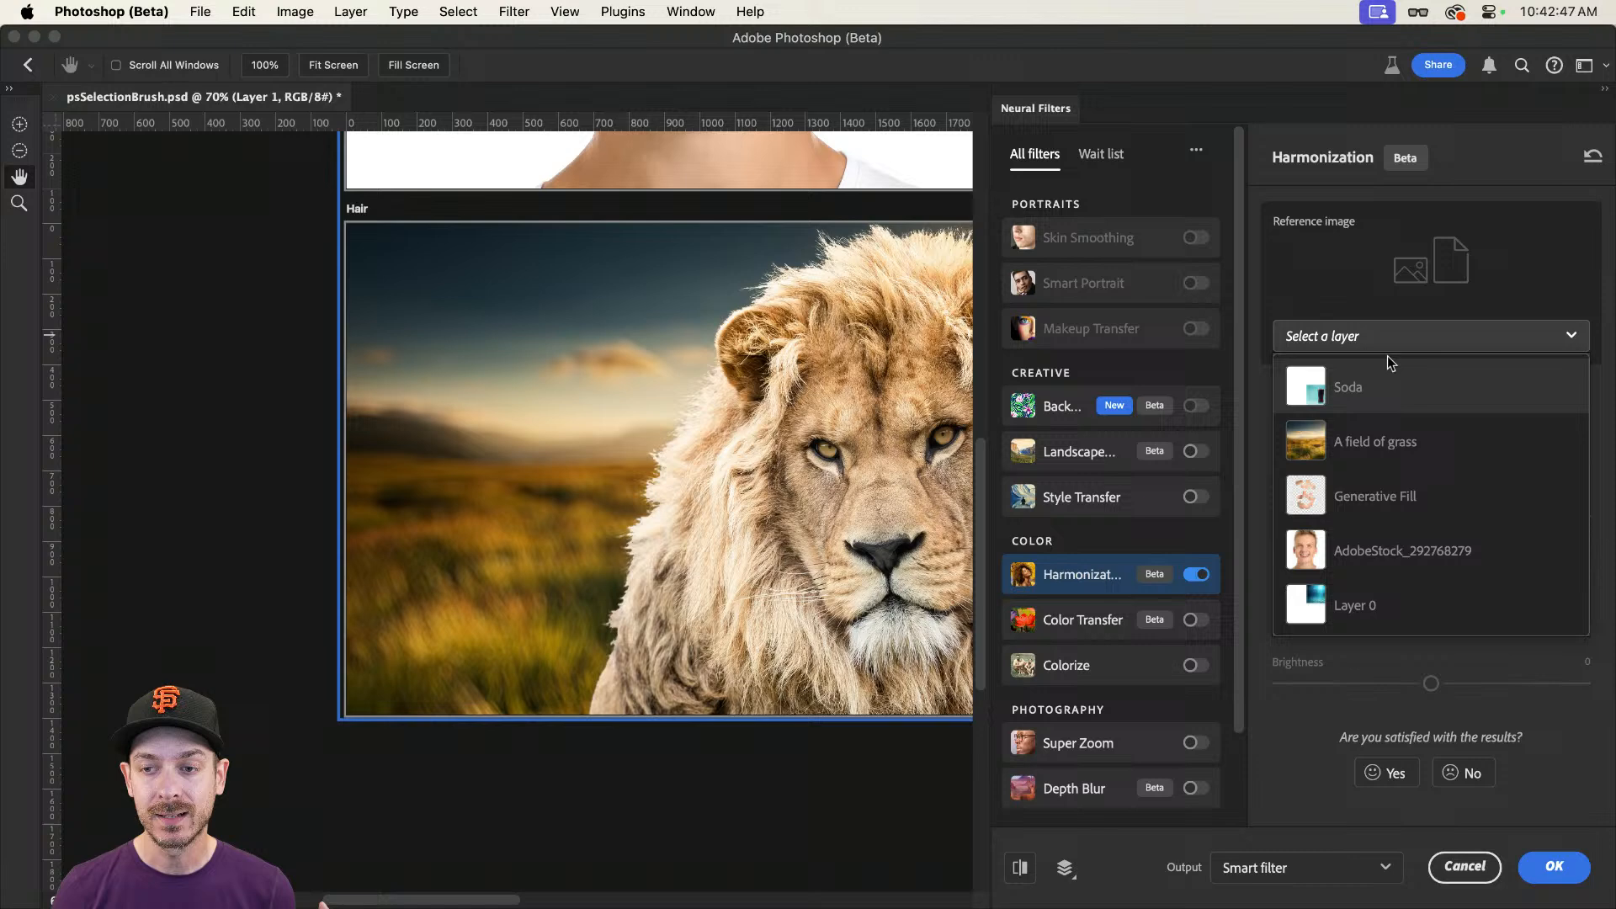
click(1386, 446)
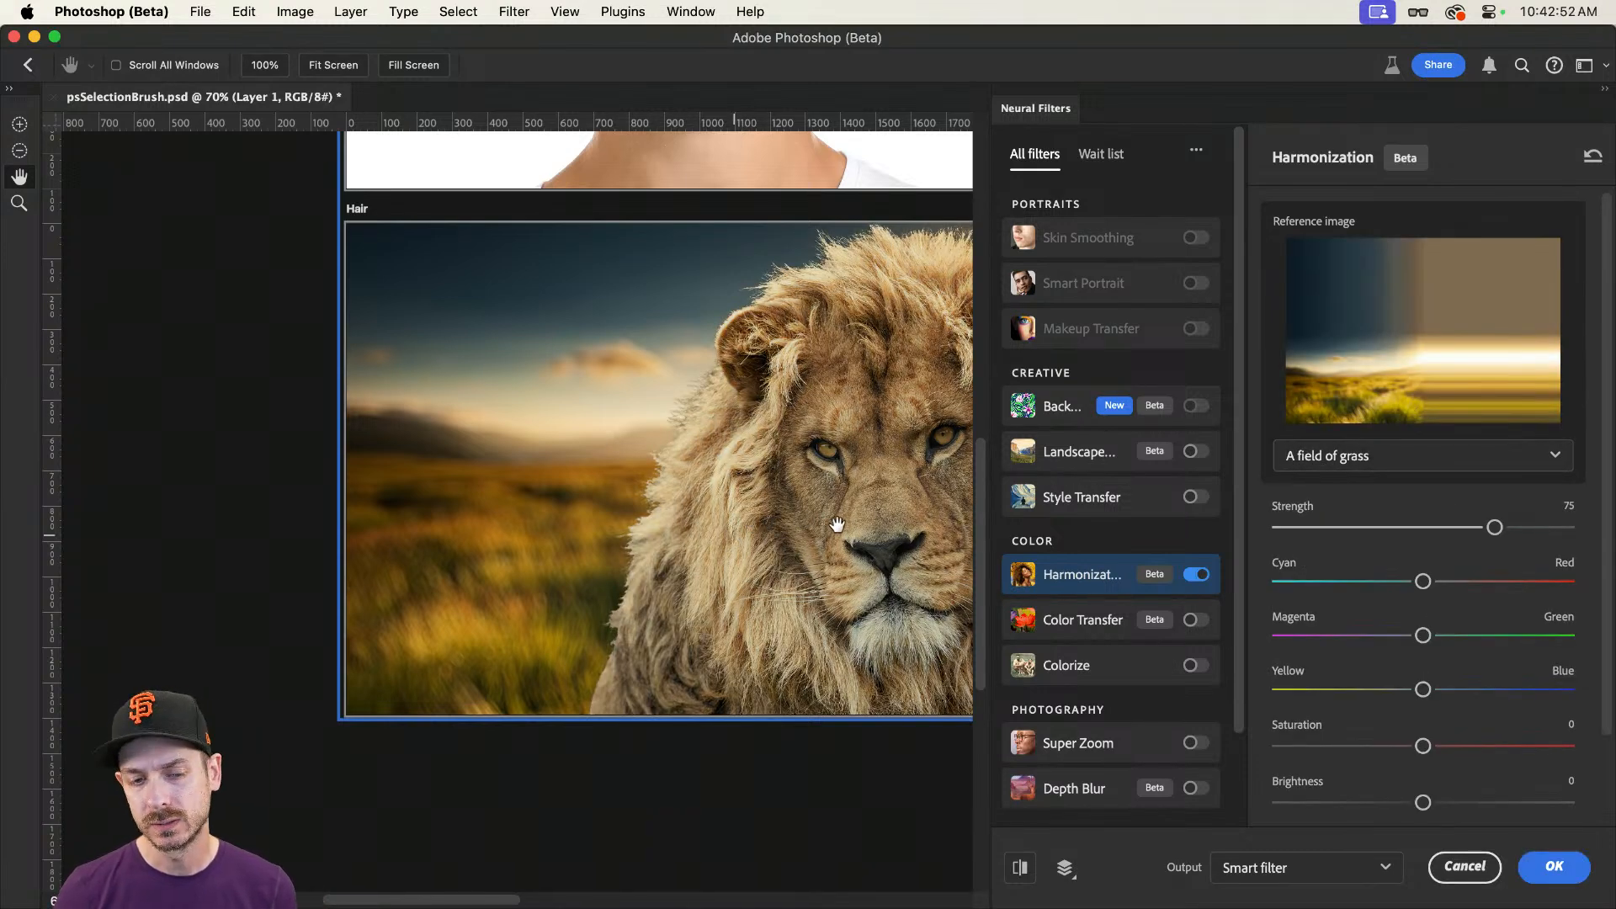
drag(1497, 527, 1426, 528)
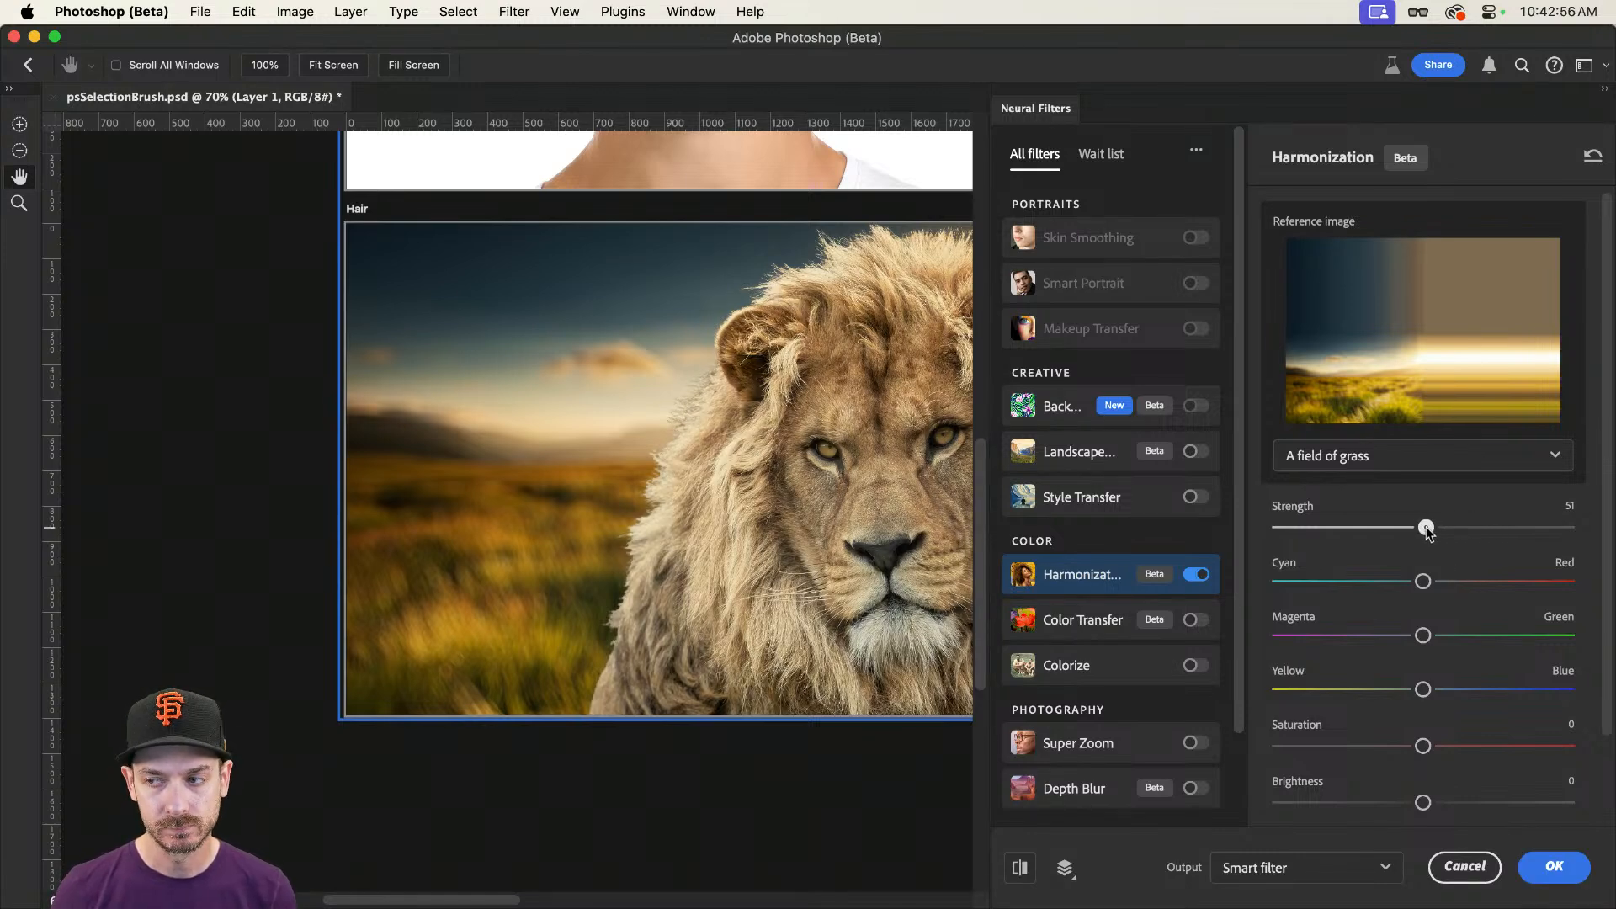
click(1549, 868)
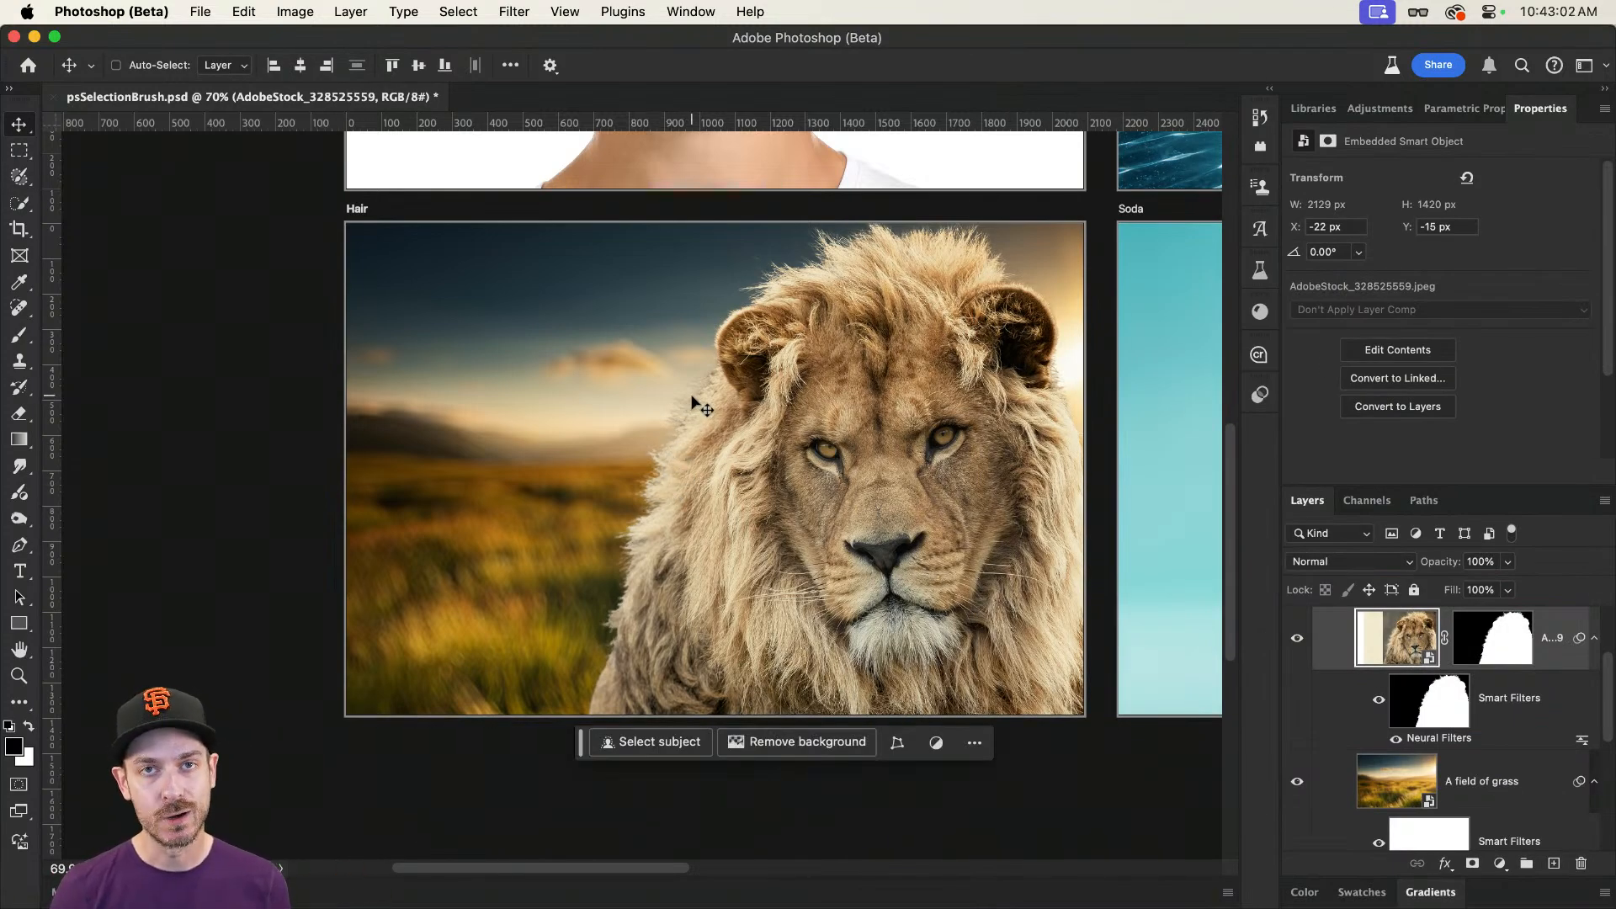
Step: Activate the Selection Brush in Add mode with a soft edge and a brush size of 90
scroll(699, 415, up, 5)
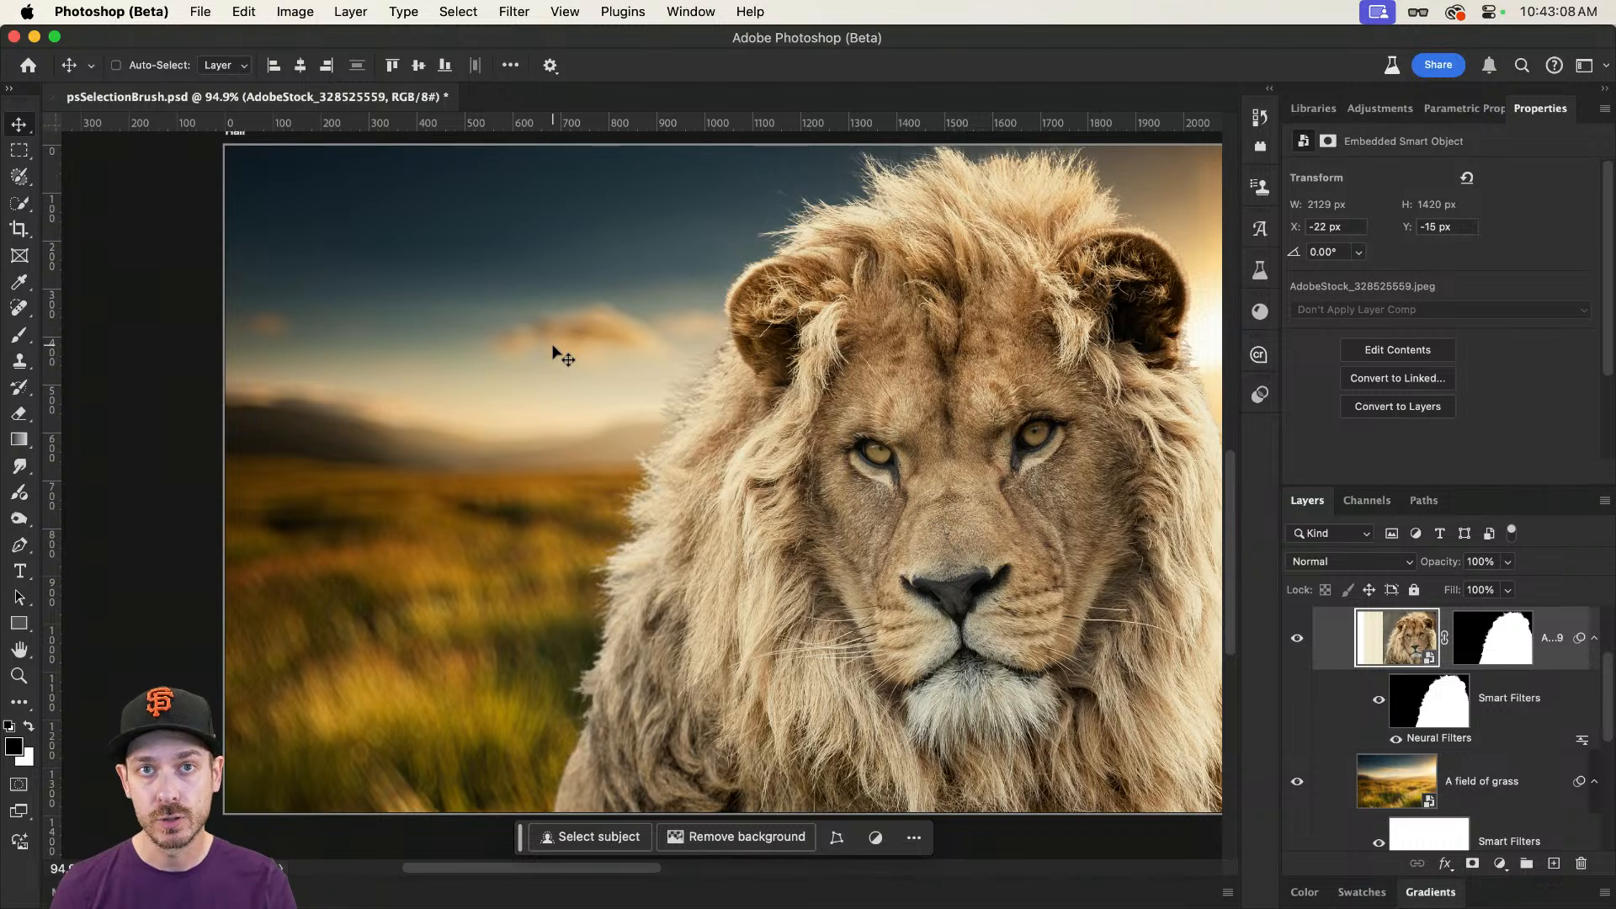
click(19, 176)
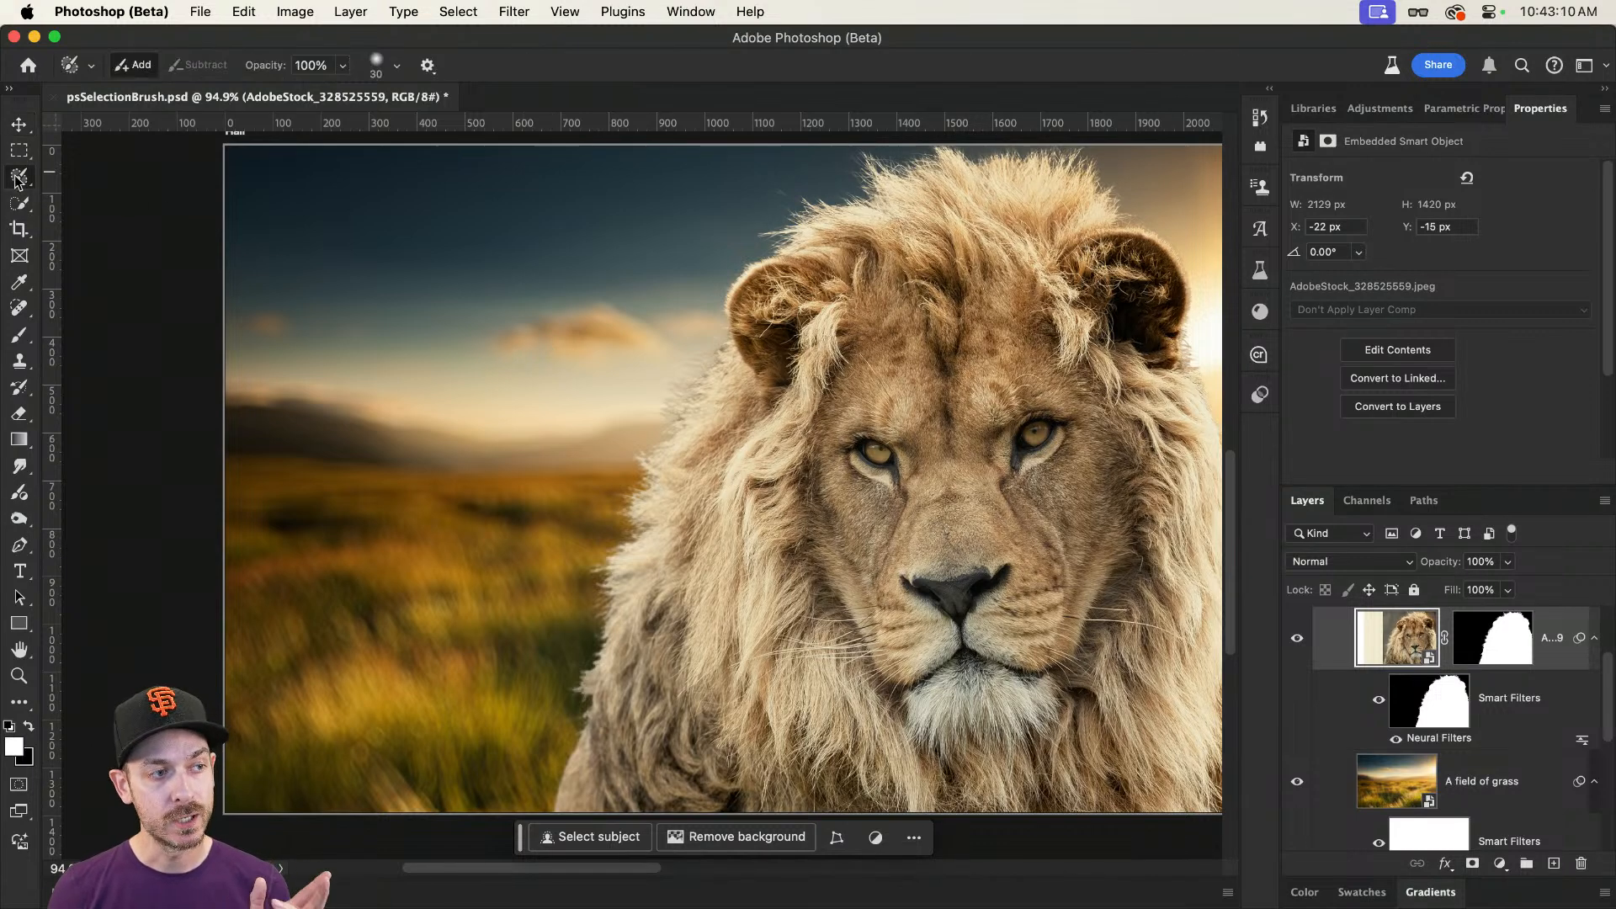
key(bracketright)
key(bracketright)
key(bracketright)
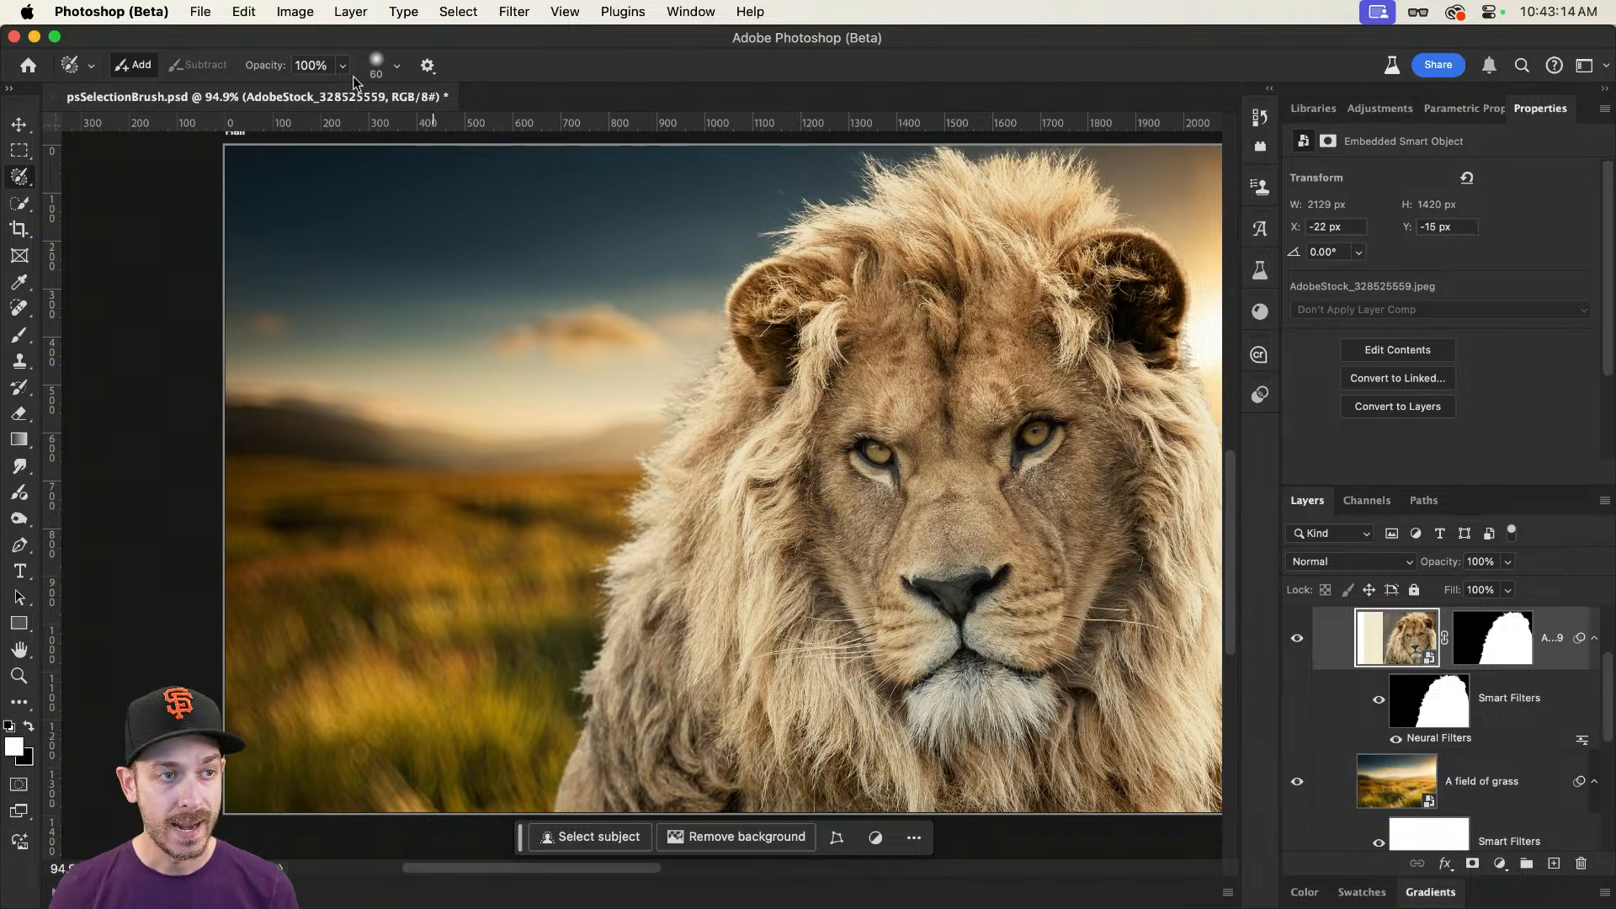
click(396, 66)
mouse_move(444, 164)
mouse_down()
mouse_move(294, 170)
mouse_move(323, 163)
mouse_up()
click(514, 38)
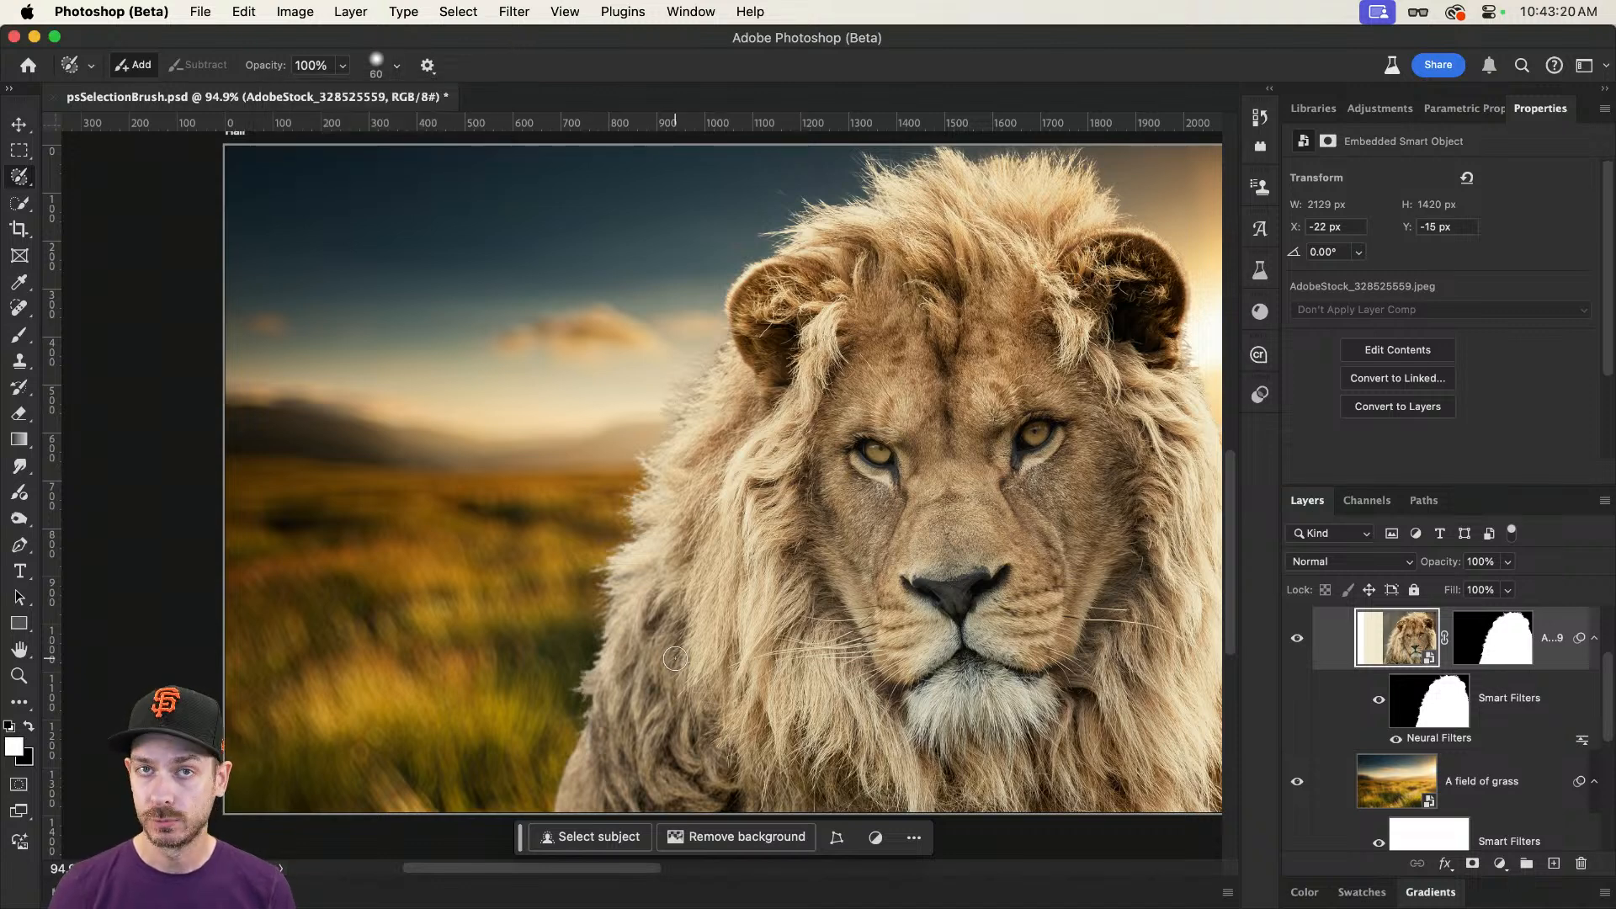
key(bracketright)
key(bracketright)
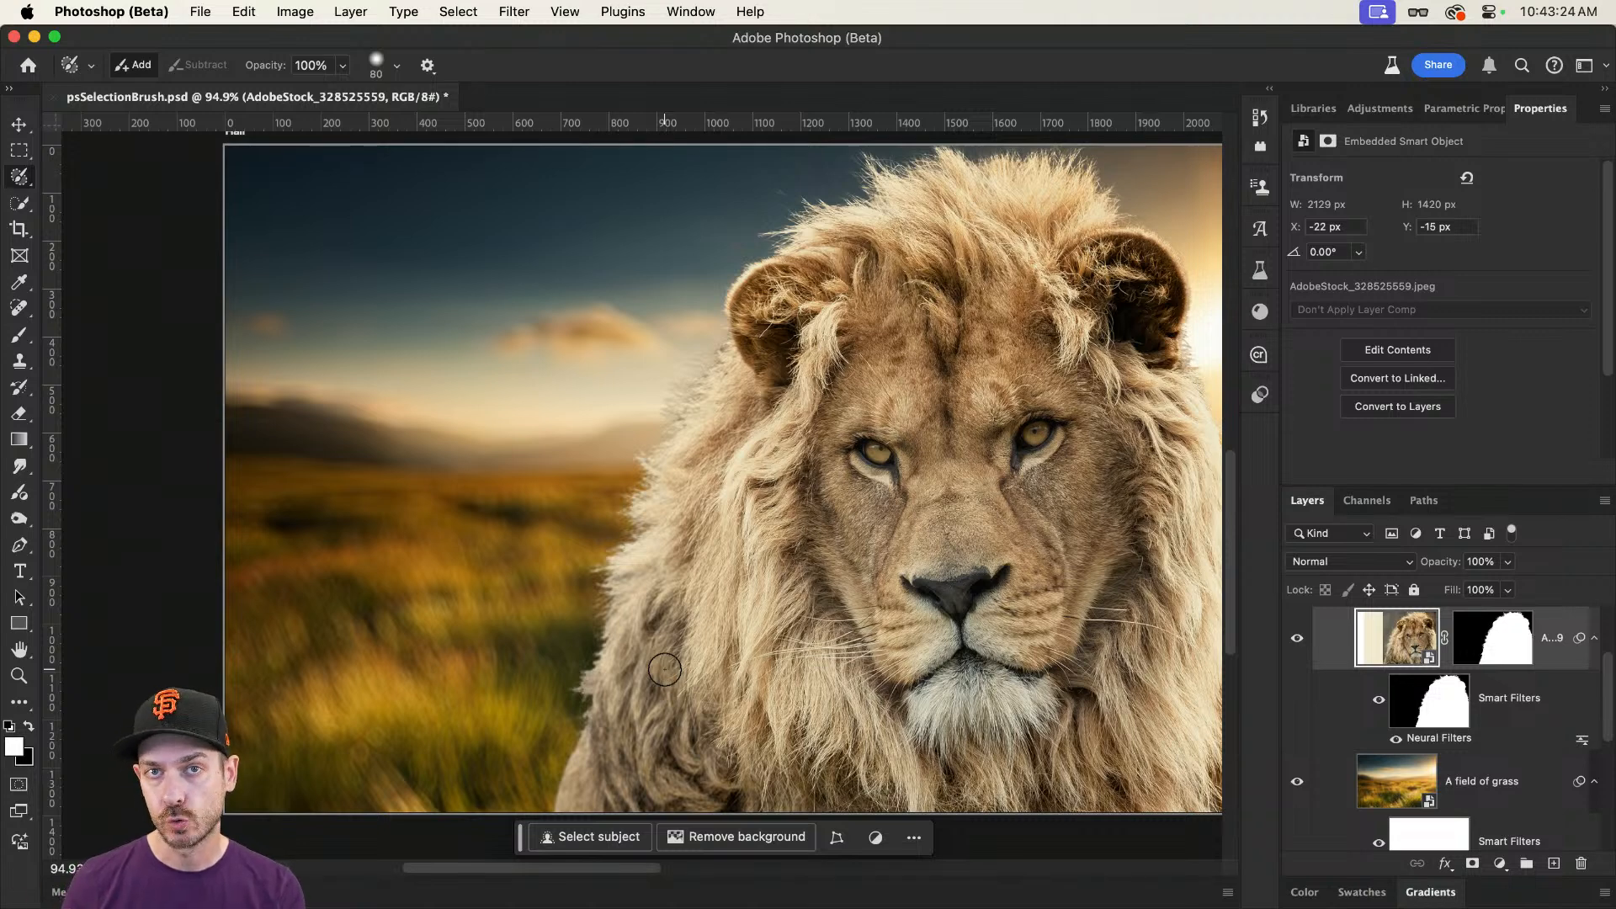
key(bracketright)
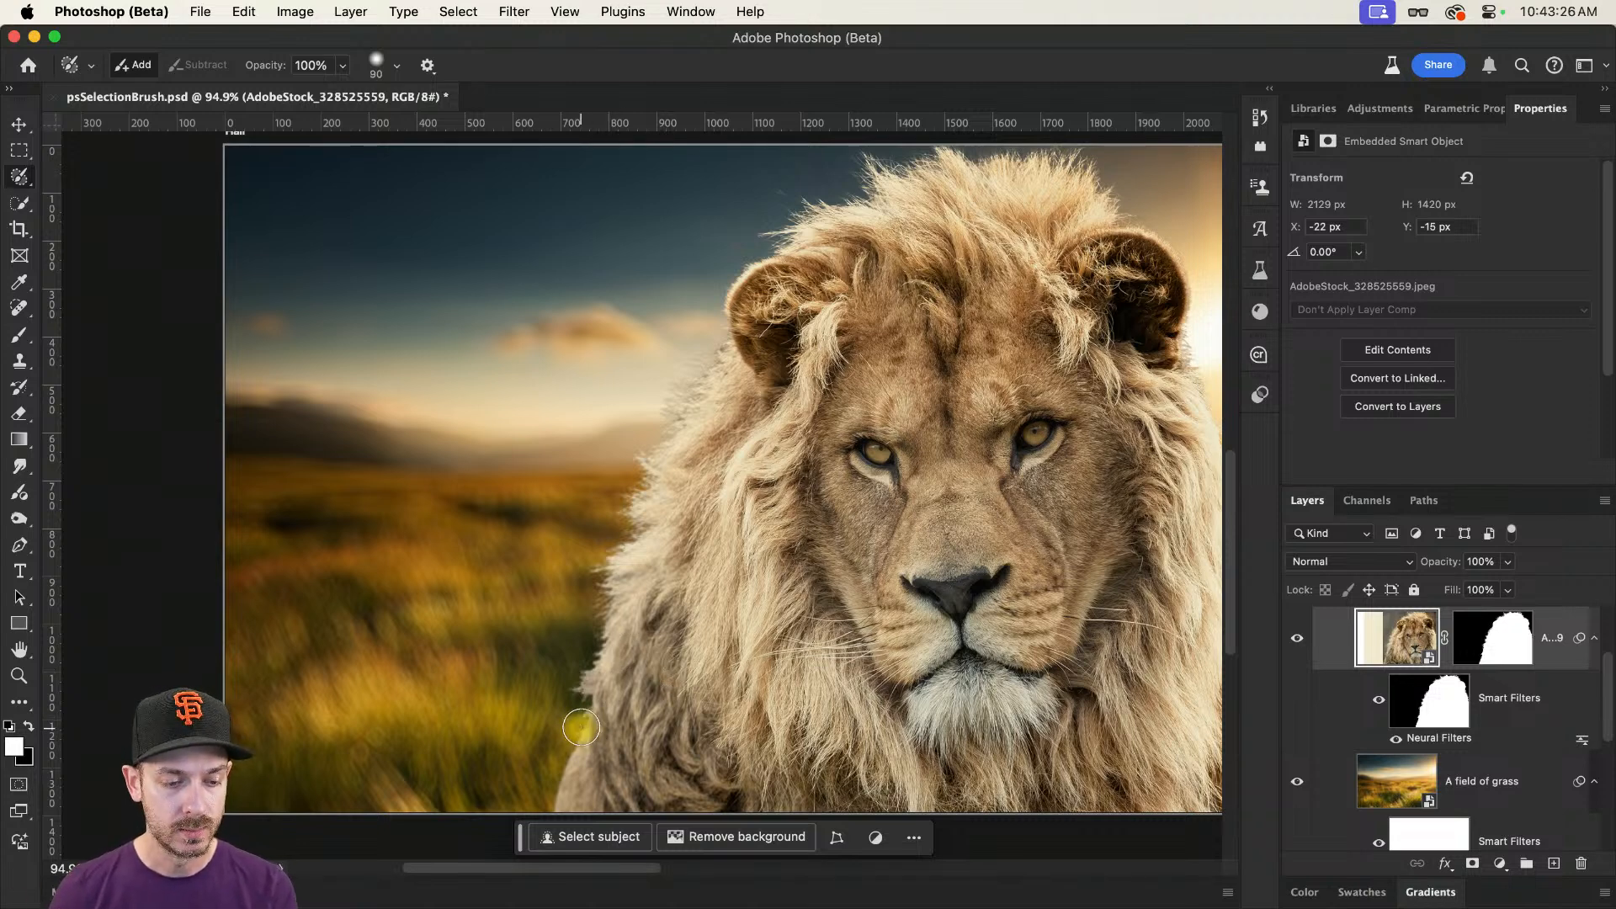
Step: Paint a selection along the outer edge of the lion's mane, around both sides and over the top of the head
mouse_move(581, 727)
mouse_down()
mouse_move(608, 623)
mouse_move(599, 568)
mouse_move(634, 526)
mouse_move(684, 382)
mouse_move(734, 336)
mouse_up()
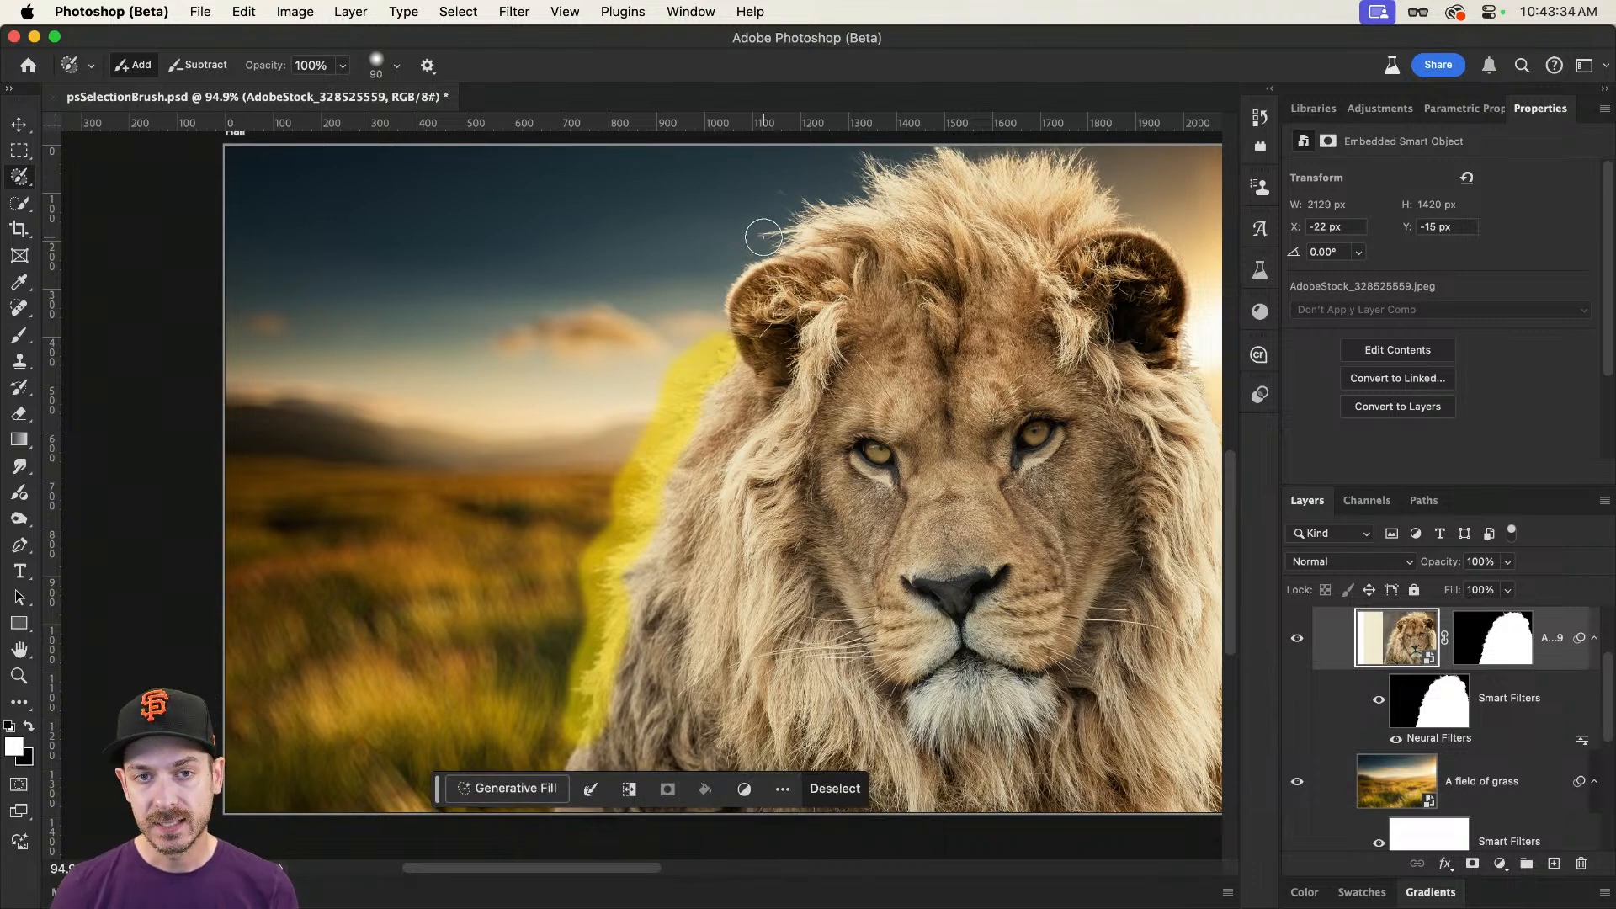
mouse_move(766, 245)
mouse_down()
mouse_move(806, 227)
mouse_move(811, 205)
mouse_move(786, 189)
mouse_move(848, 195)
mouse_move(862, 157)
mouse_move(877, 177)
mouse_move(945, 152)
mouse_move(1111, 194)
mouse_up()
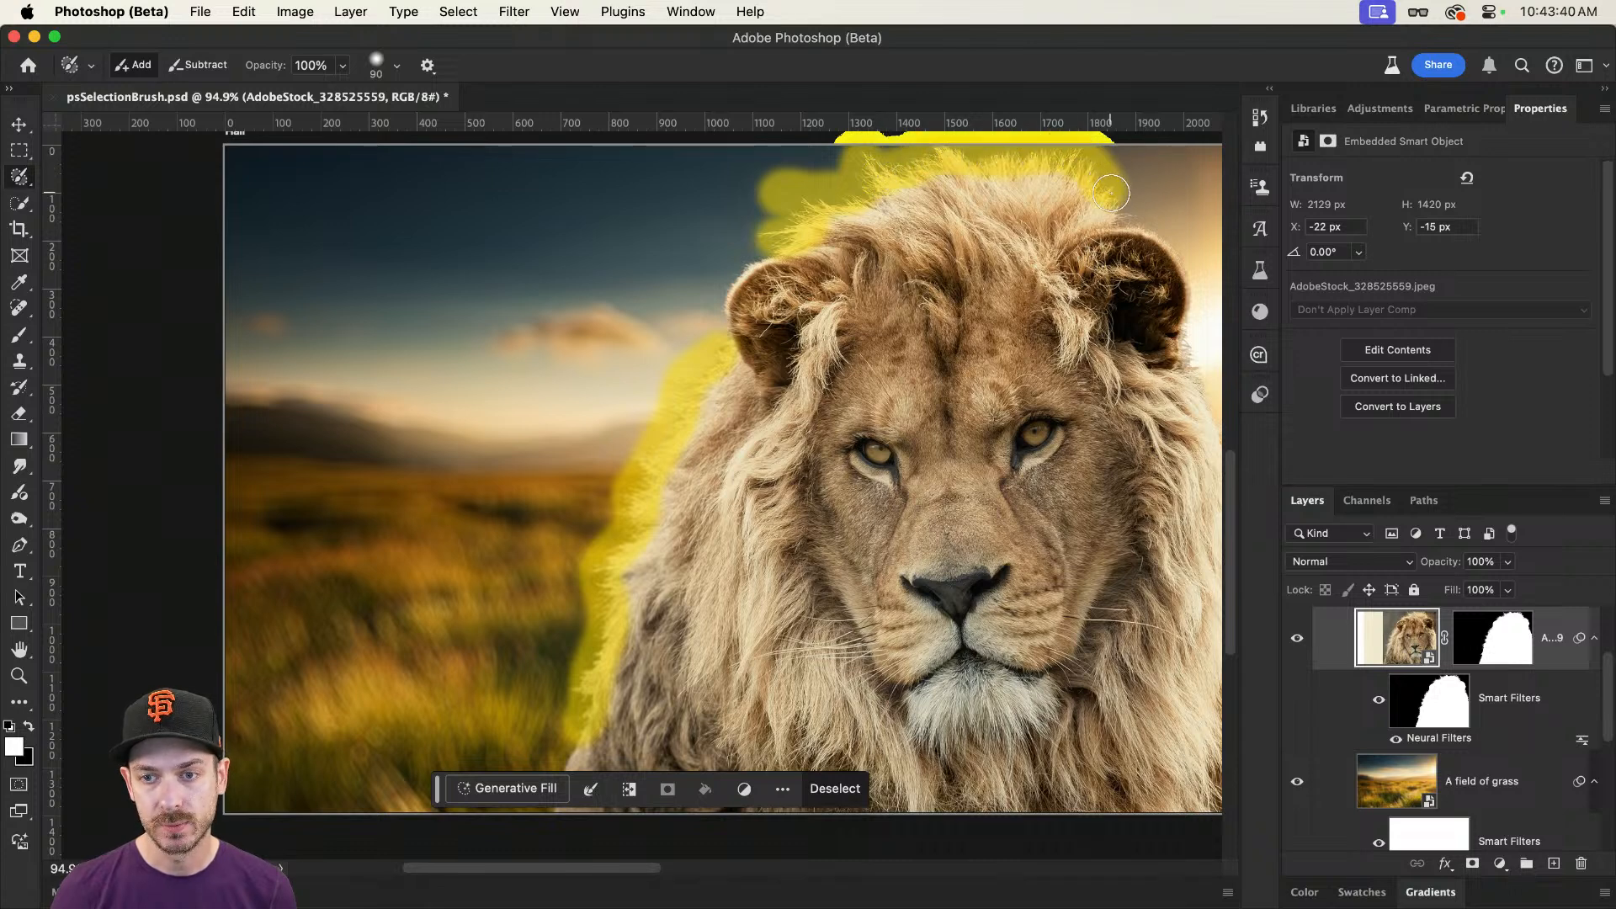
scroll(1052, 269, right, 5)
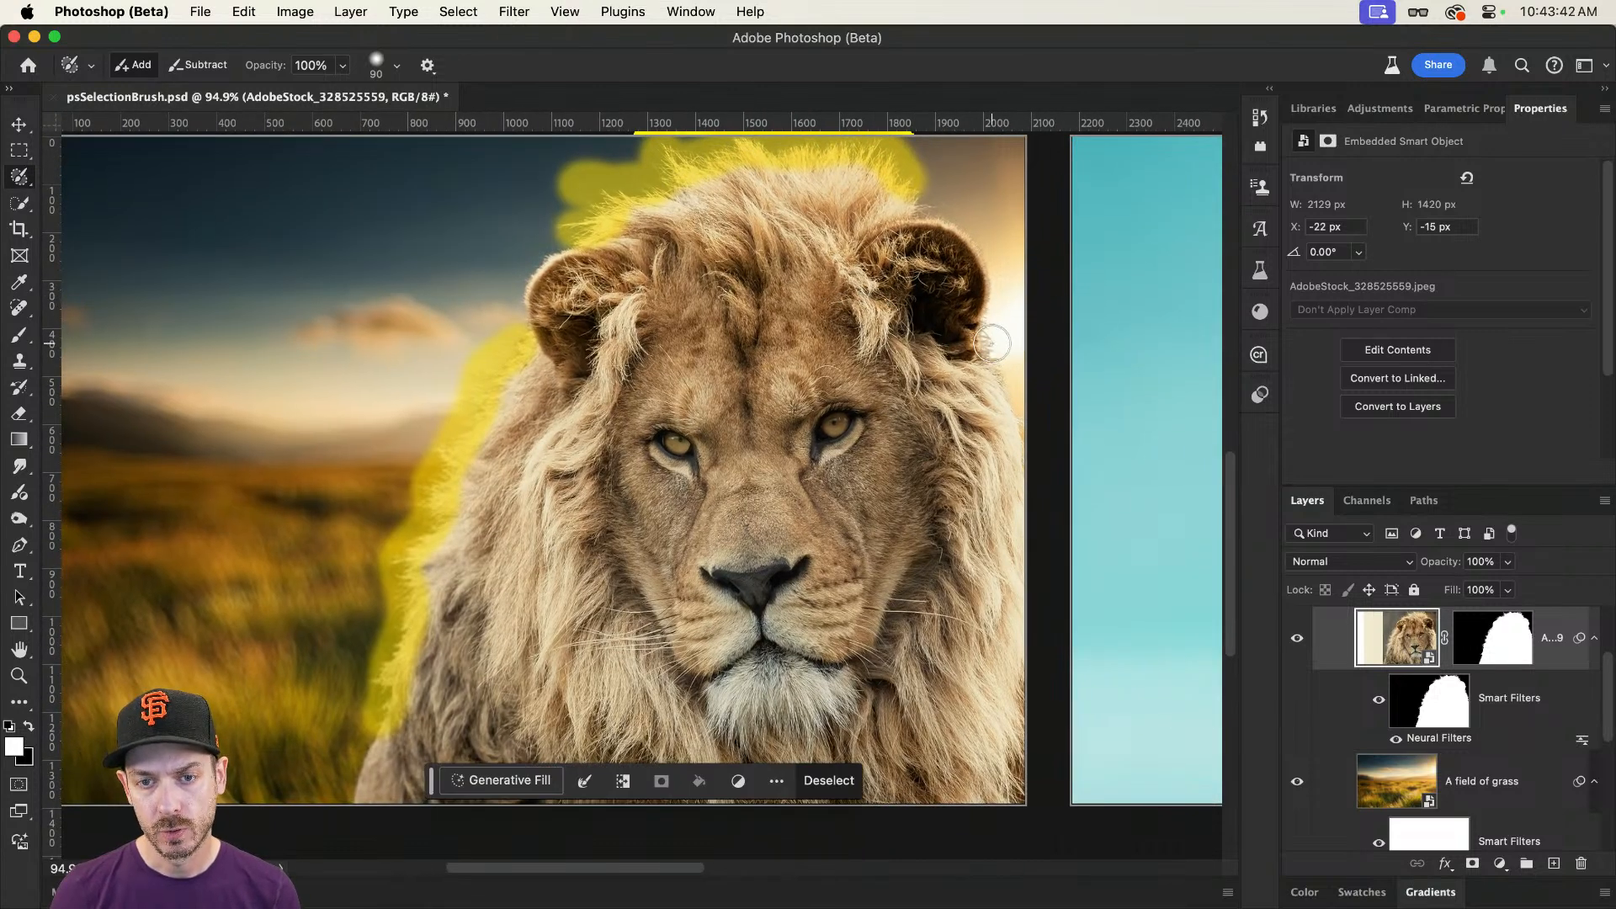
drag(991, 344, 1023, 425)
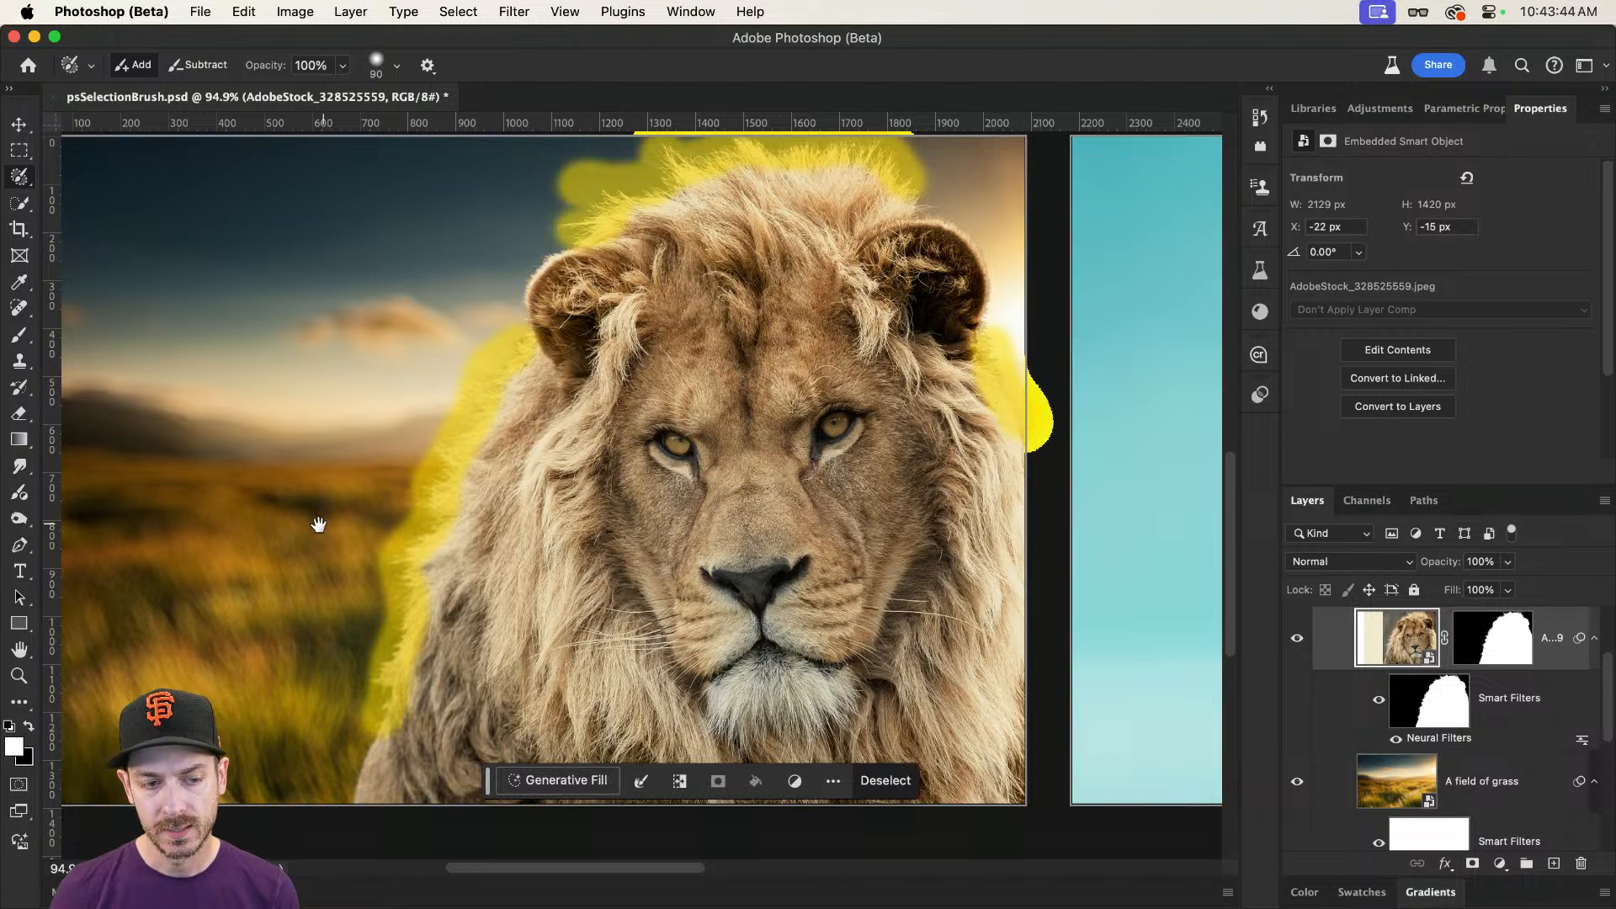
drag(318, 527, 467, 463)
mouse_move(520, 678)
mouse_down()
mouse_move(503, 734)
mouse_move(529, 665)
mouse_up()
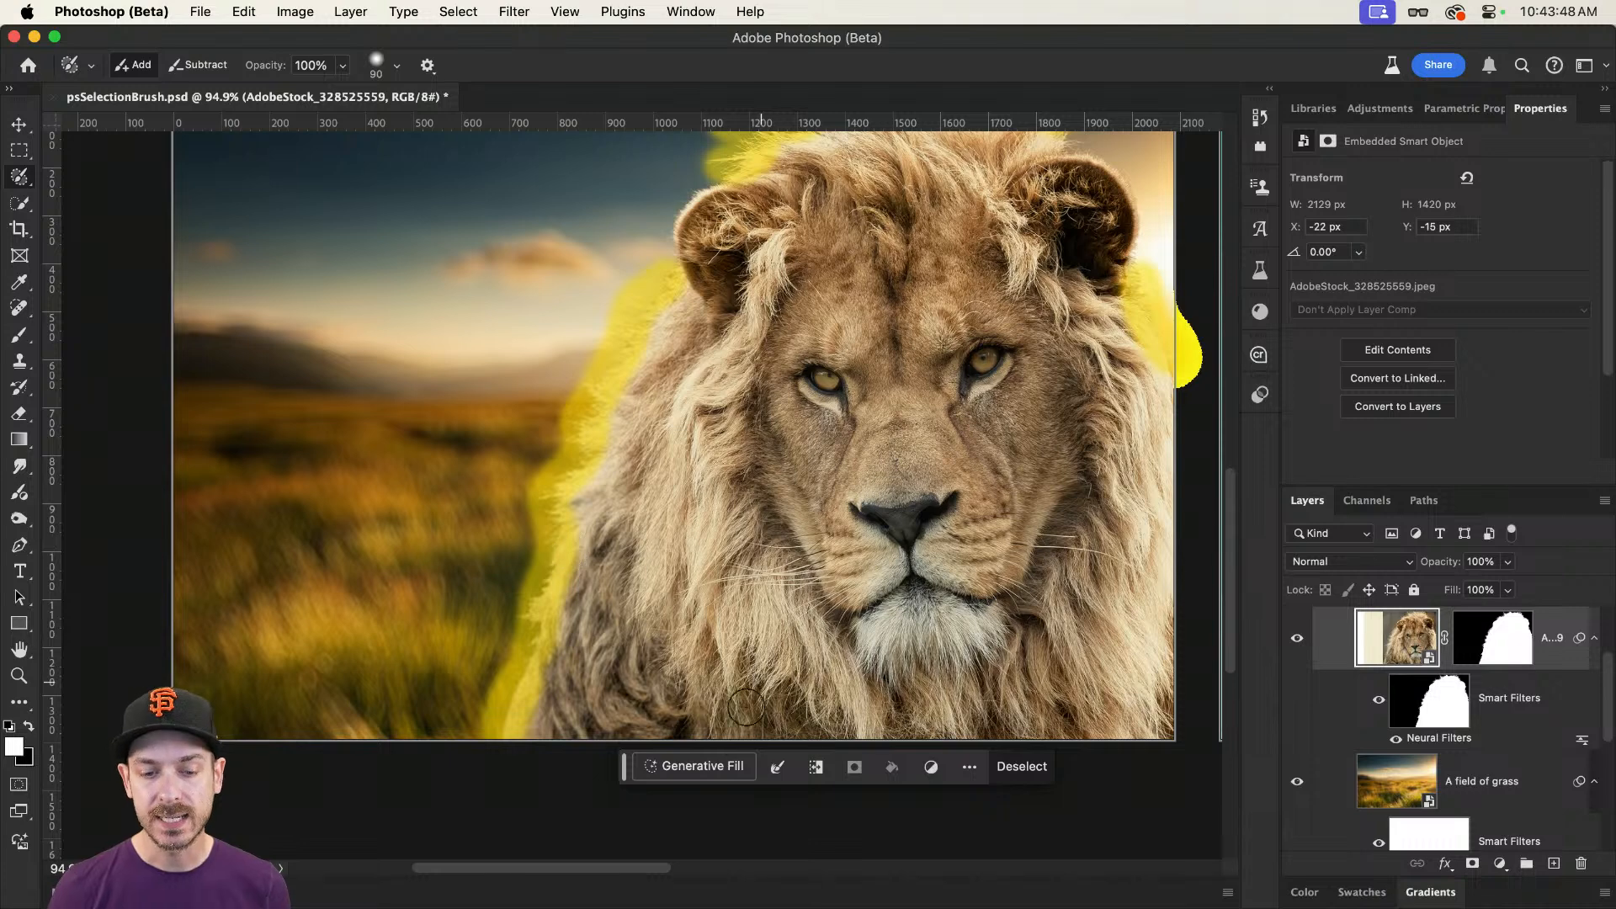
Step: Run Generative Fill on the mane-edge selection with an empty prompt and choose the third variation
click(722, 768)
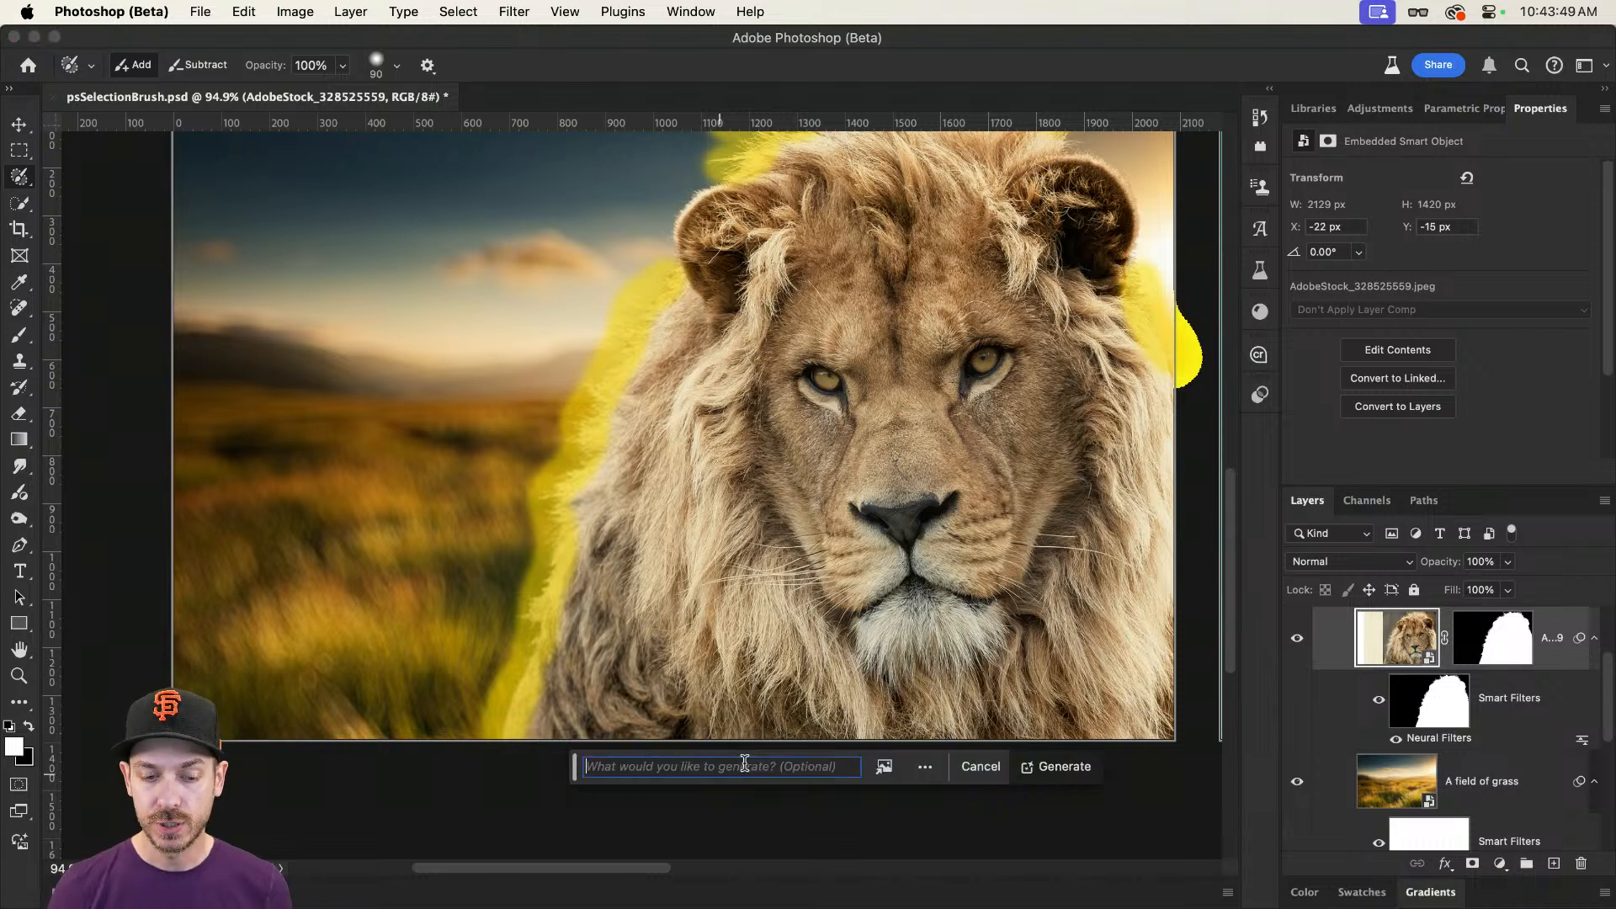
click(1052, 766)
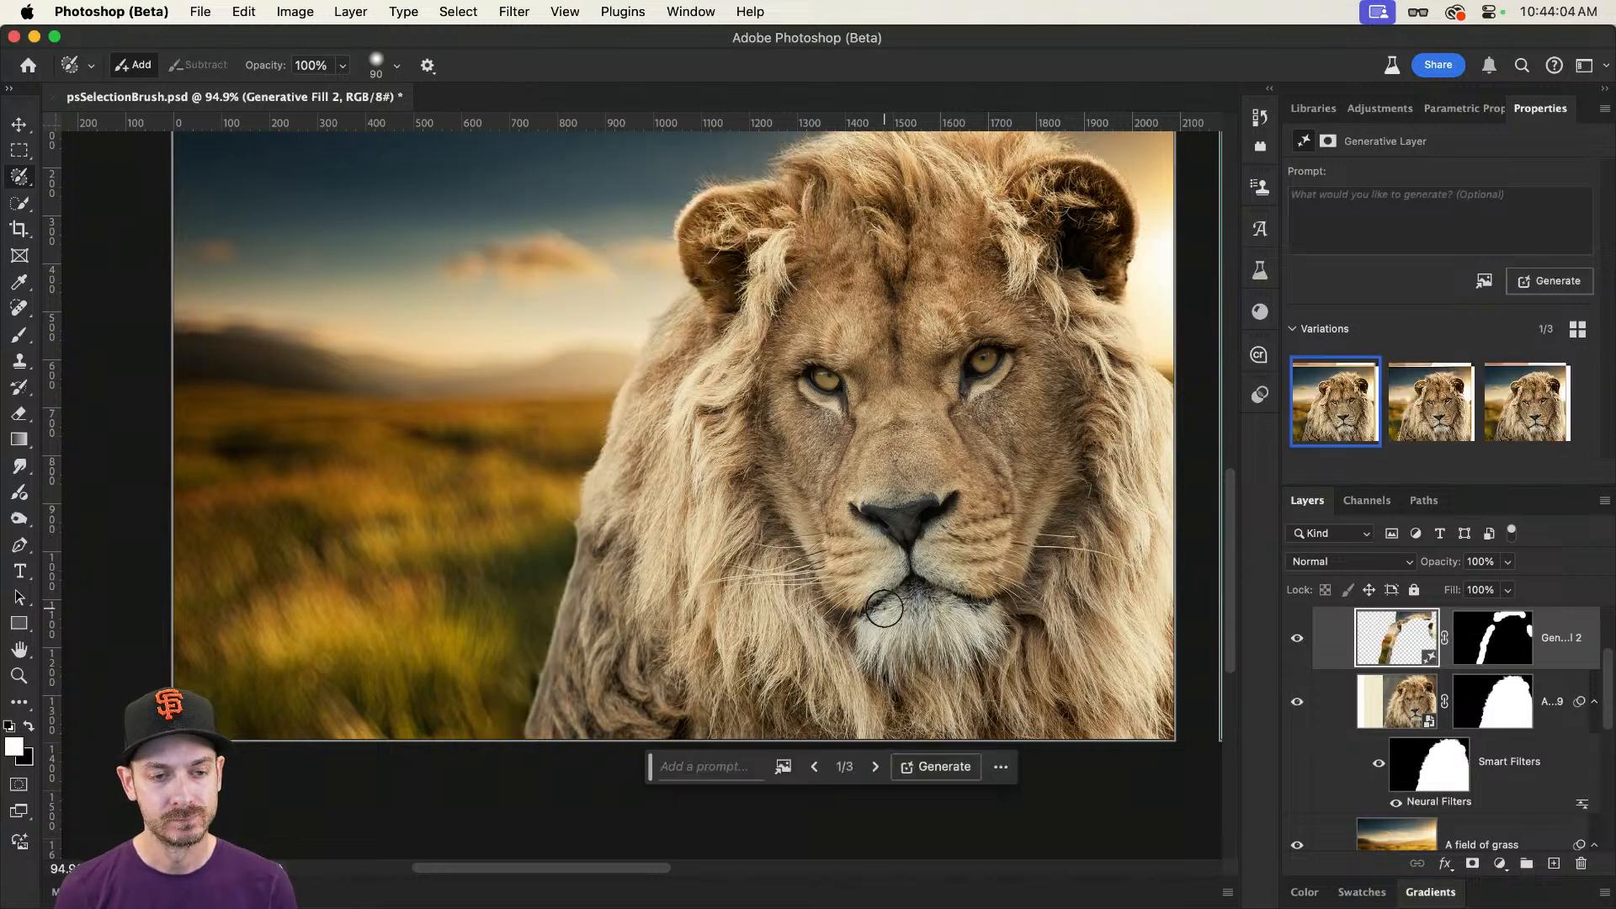
click(1431, 402)
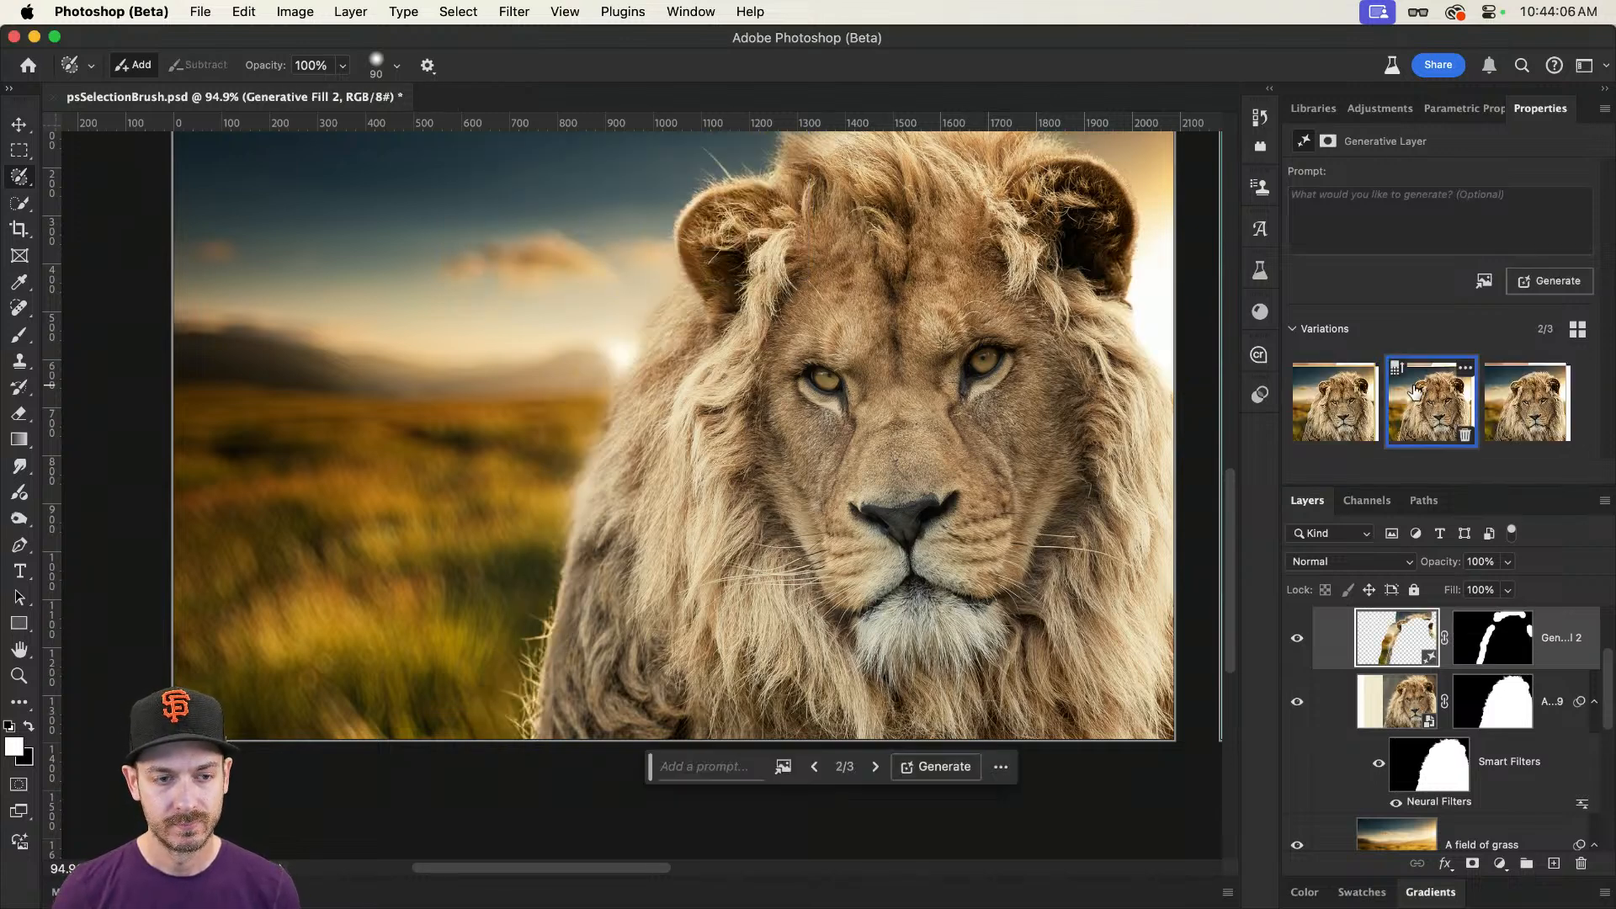
click(1493, 415)
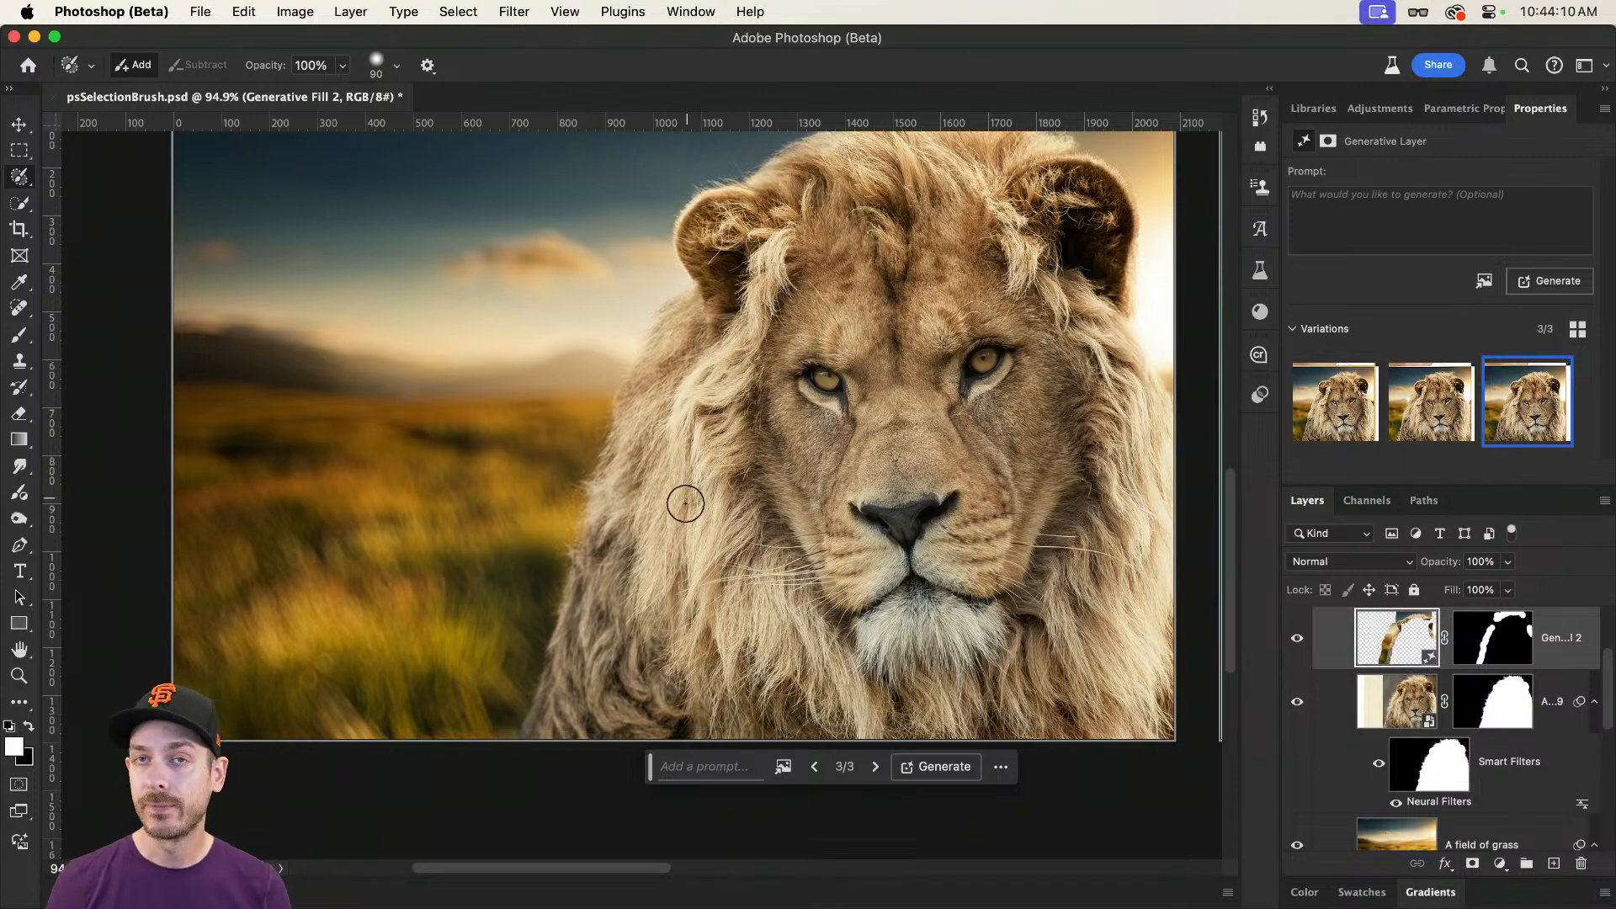
scroll(1031, 394, up, 3)
scroll(1031, 394, down, 3)
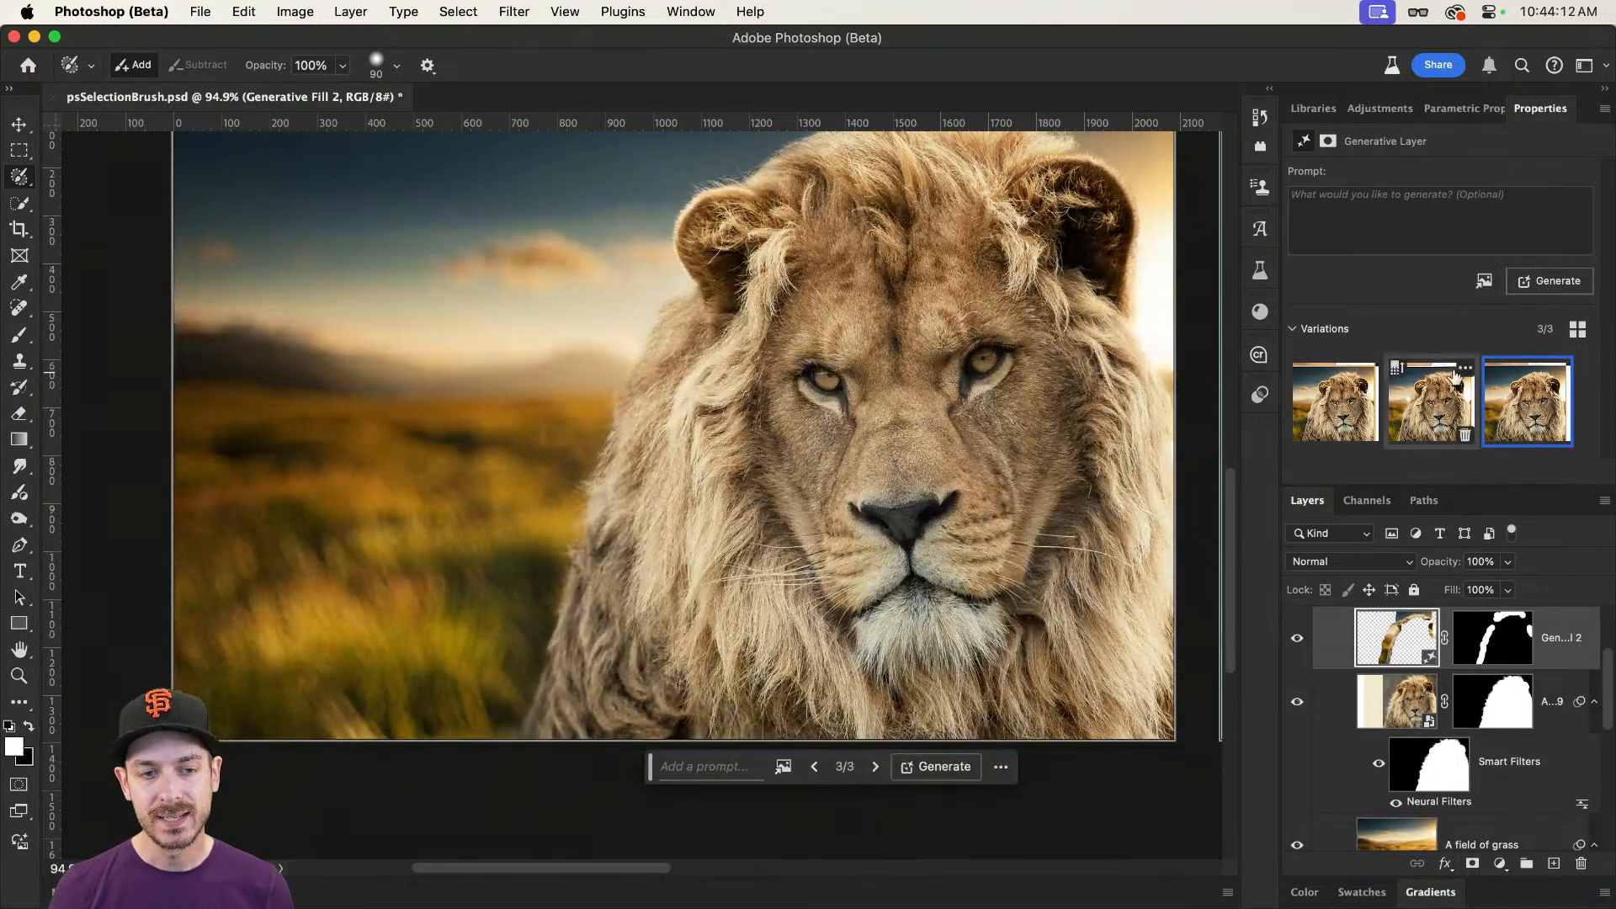
Step: Regenerate the lion's mane-edge fill with the prompt "Fluffy lion hair" and choose the third variation
click(1297, 638)
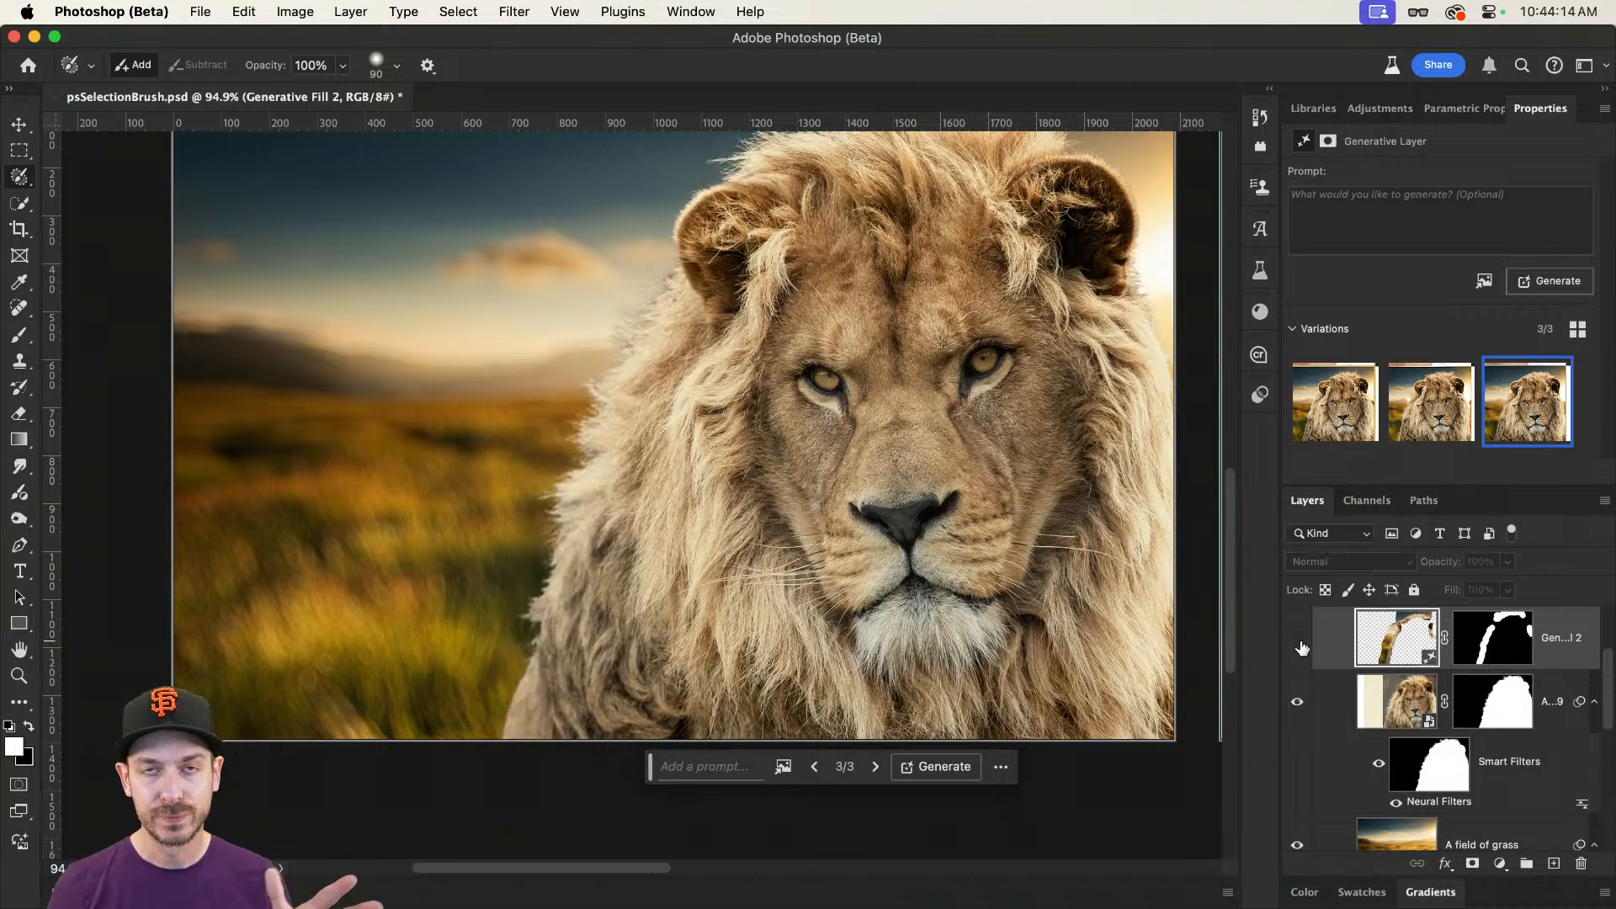
click(1297, 638)
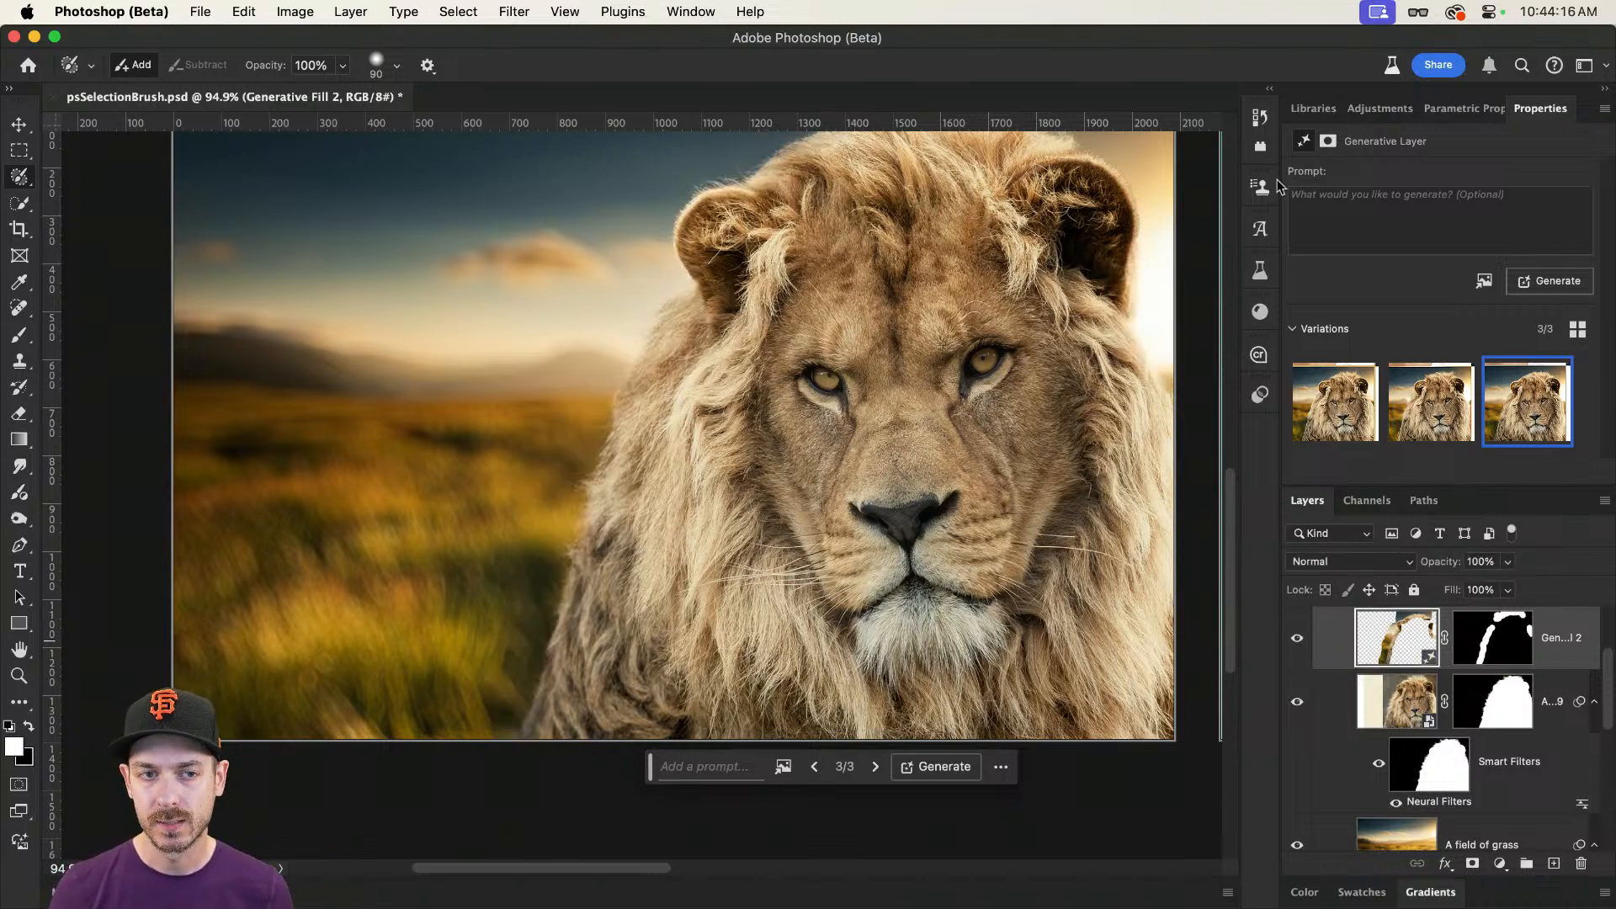
click(1465, 210)
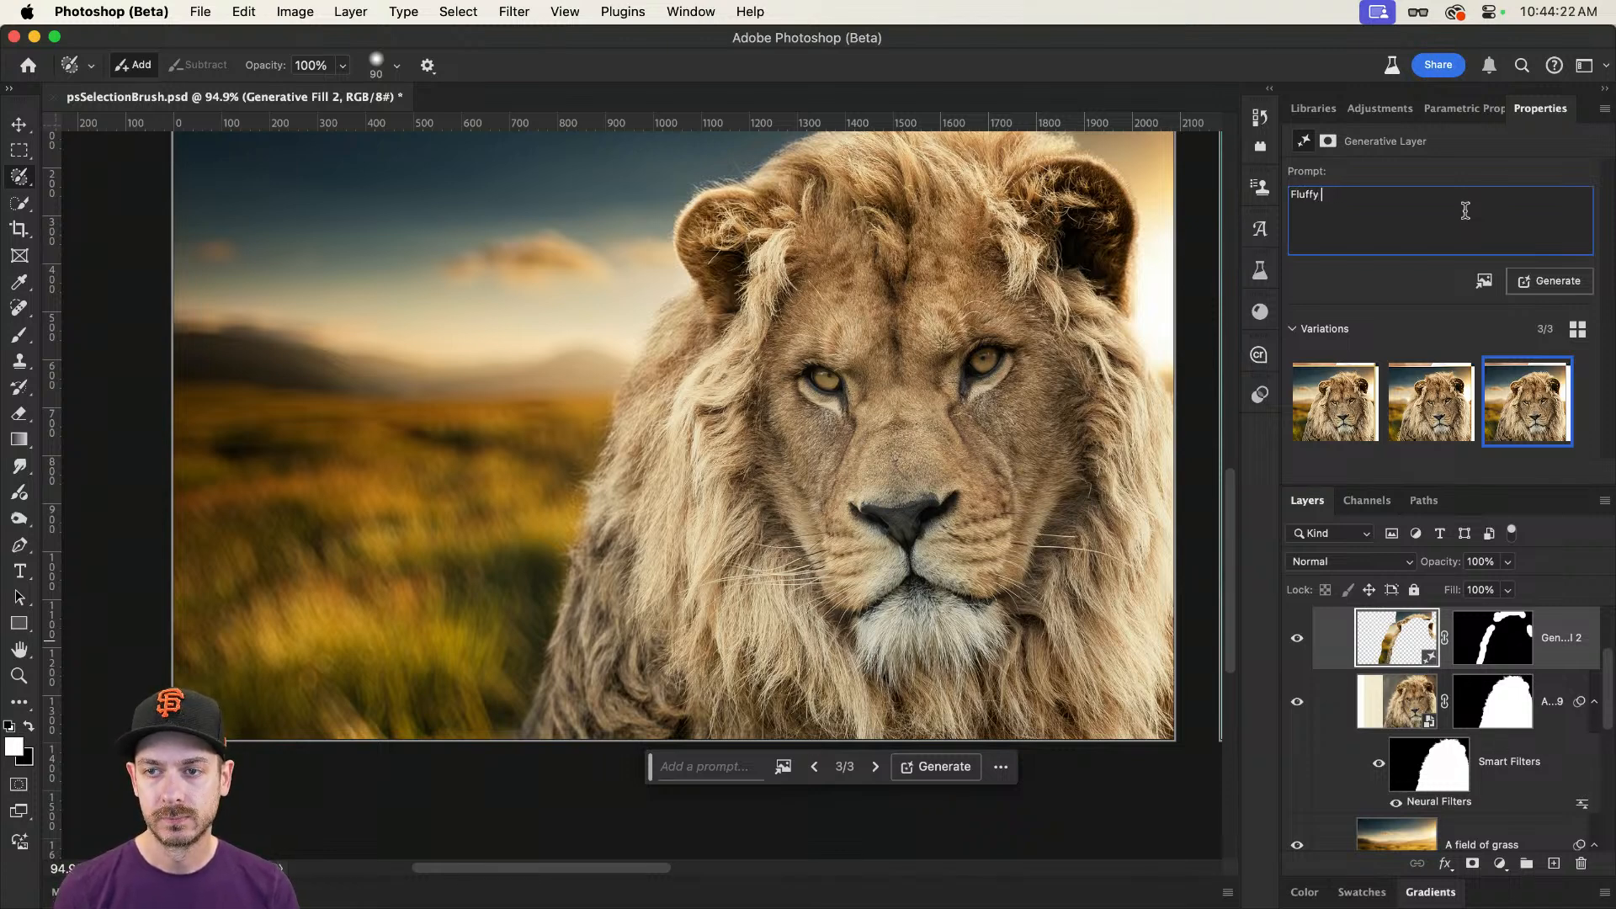
key(Return)
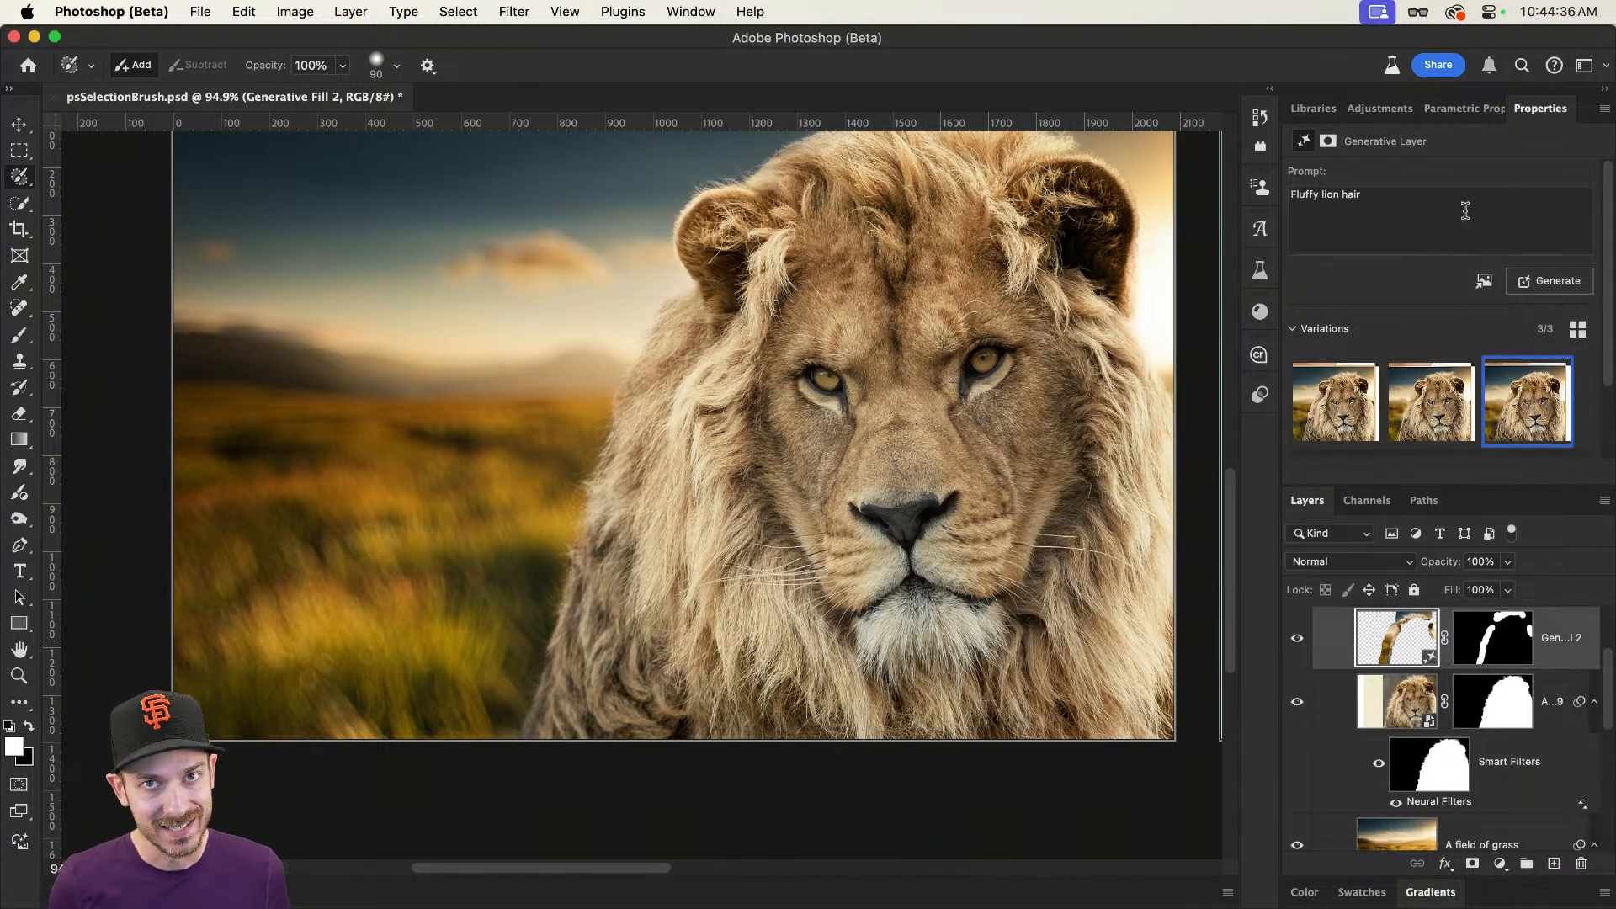
click(1431, 402)
click(1552, 412)
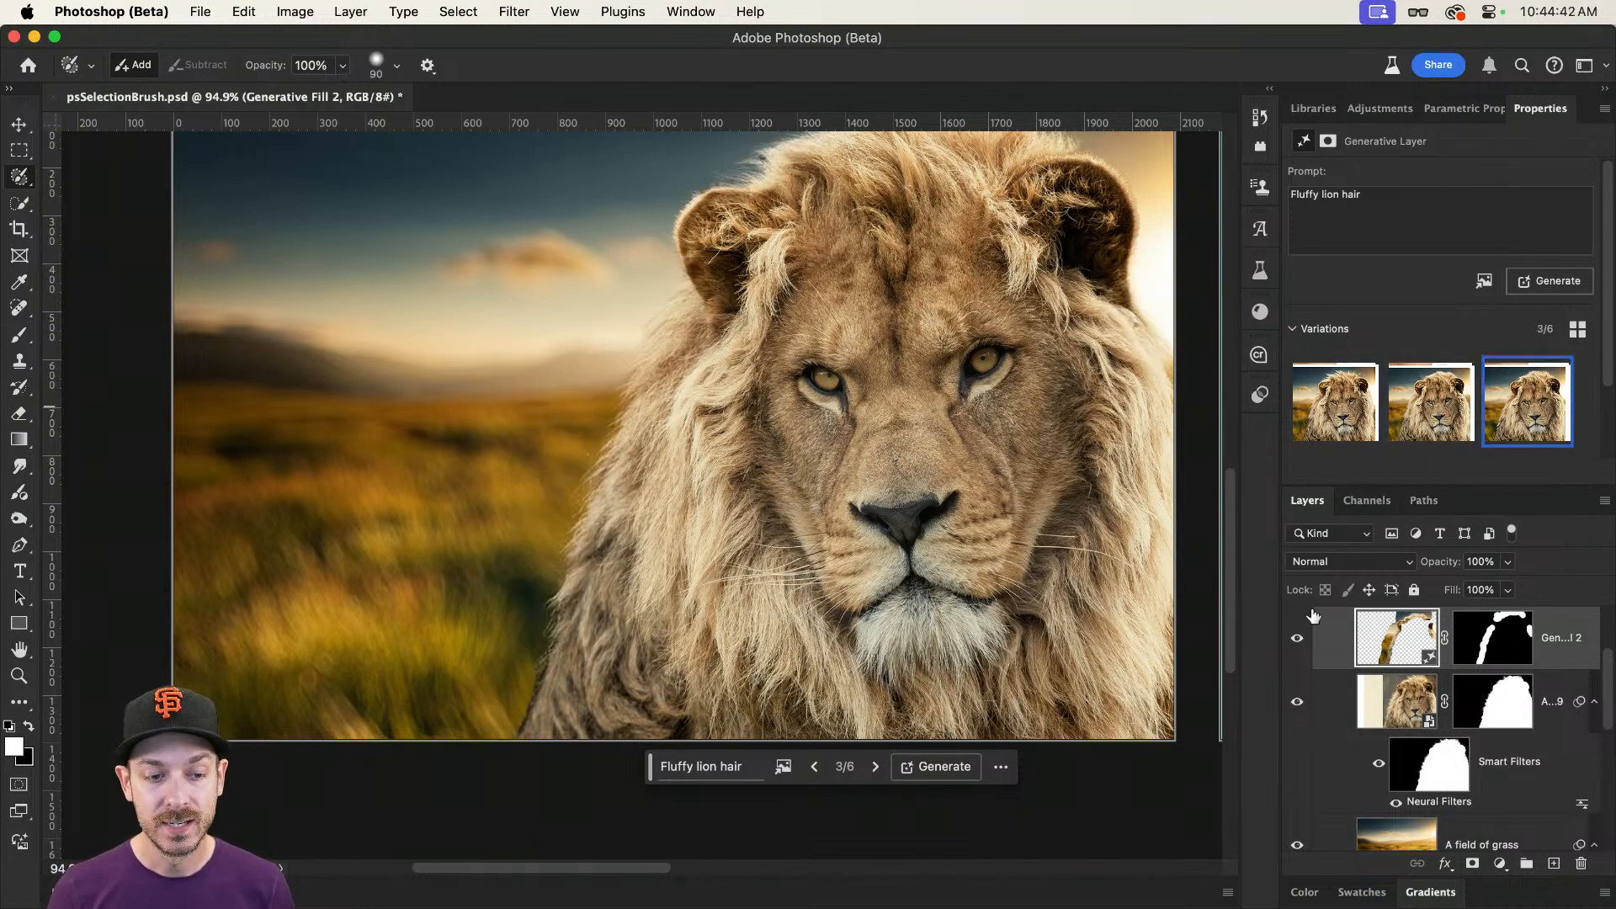
Step: Compare the lion's mane edges with the generative fill layer hidden and shown
click(1296, 639)
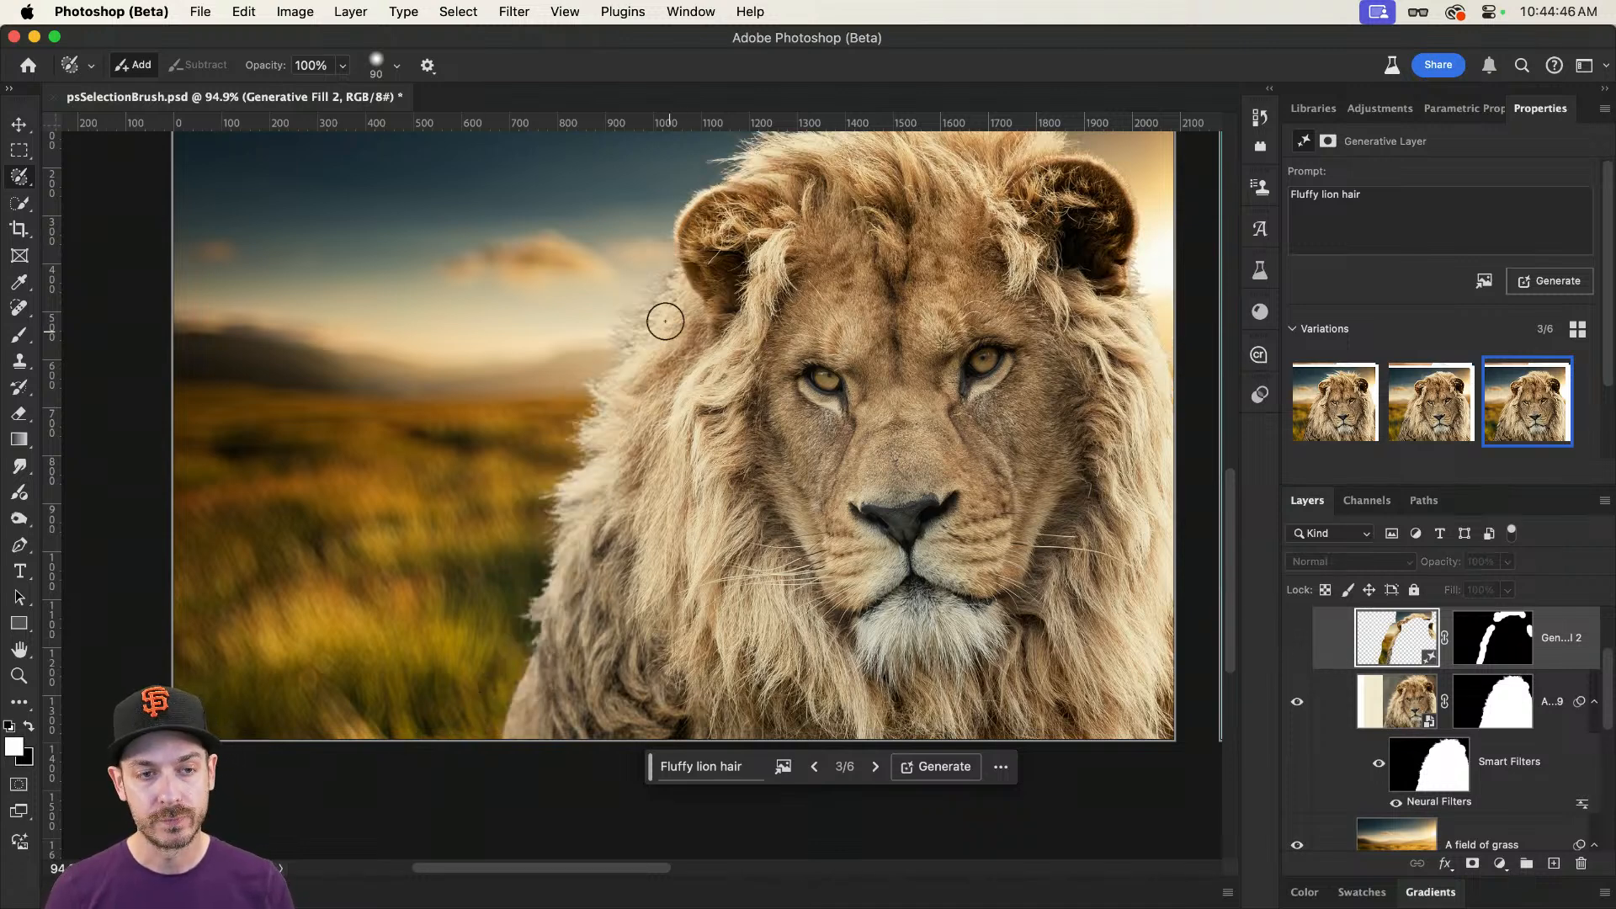
click(1297, 638)
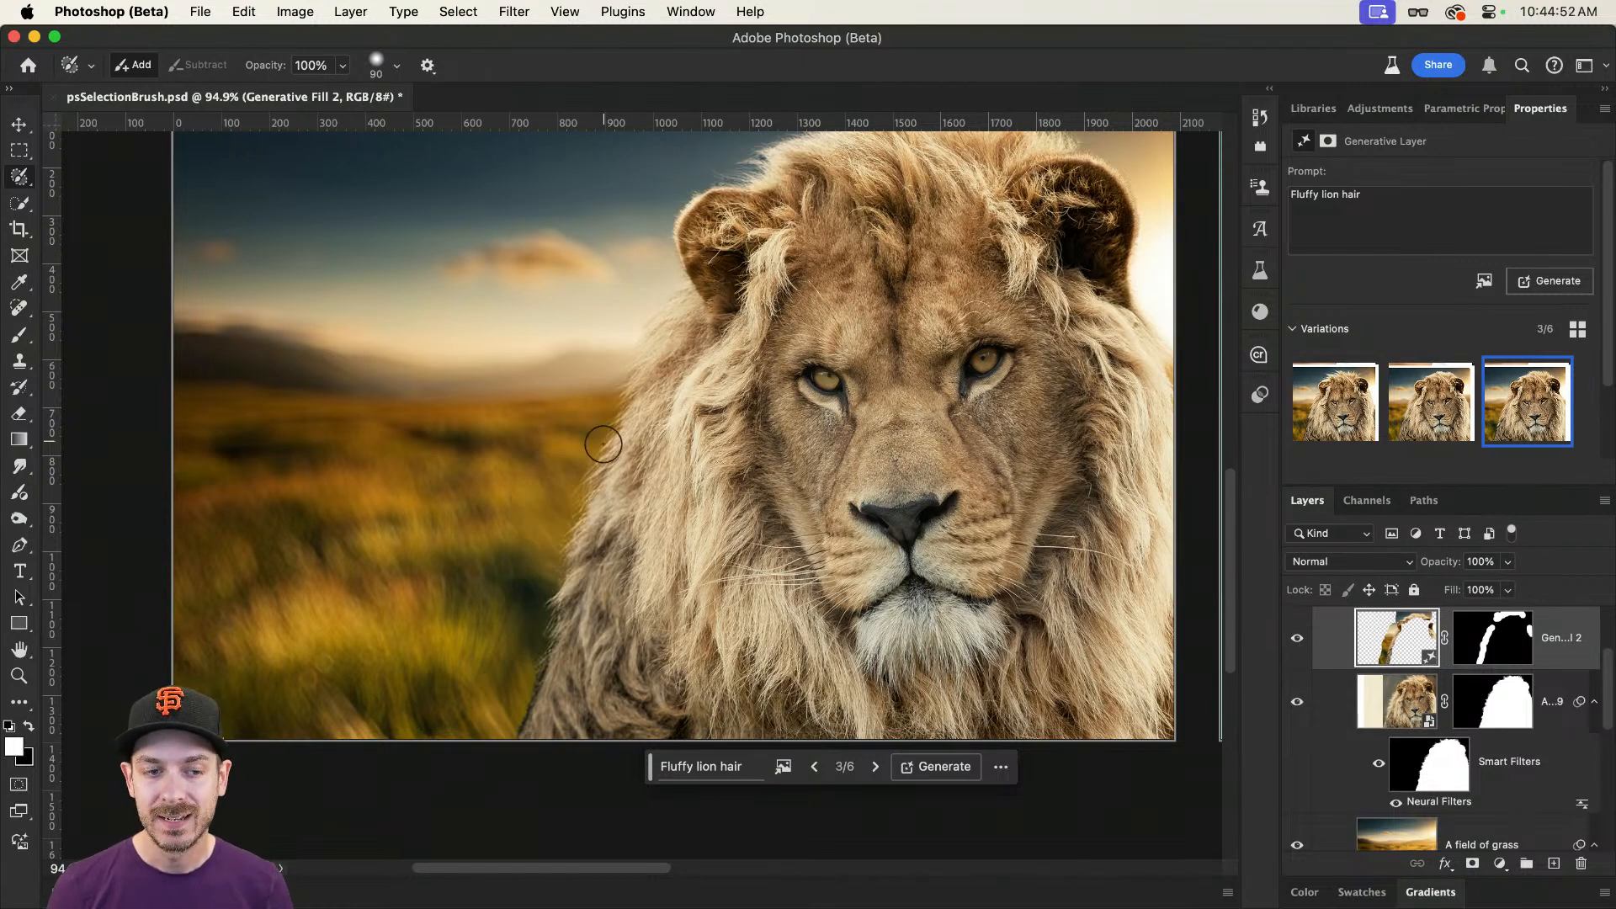
scroll(612, 432, up, 3)
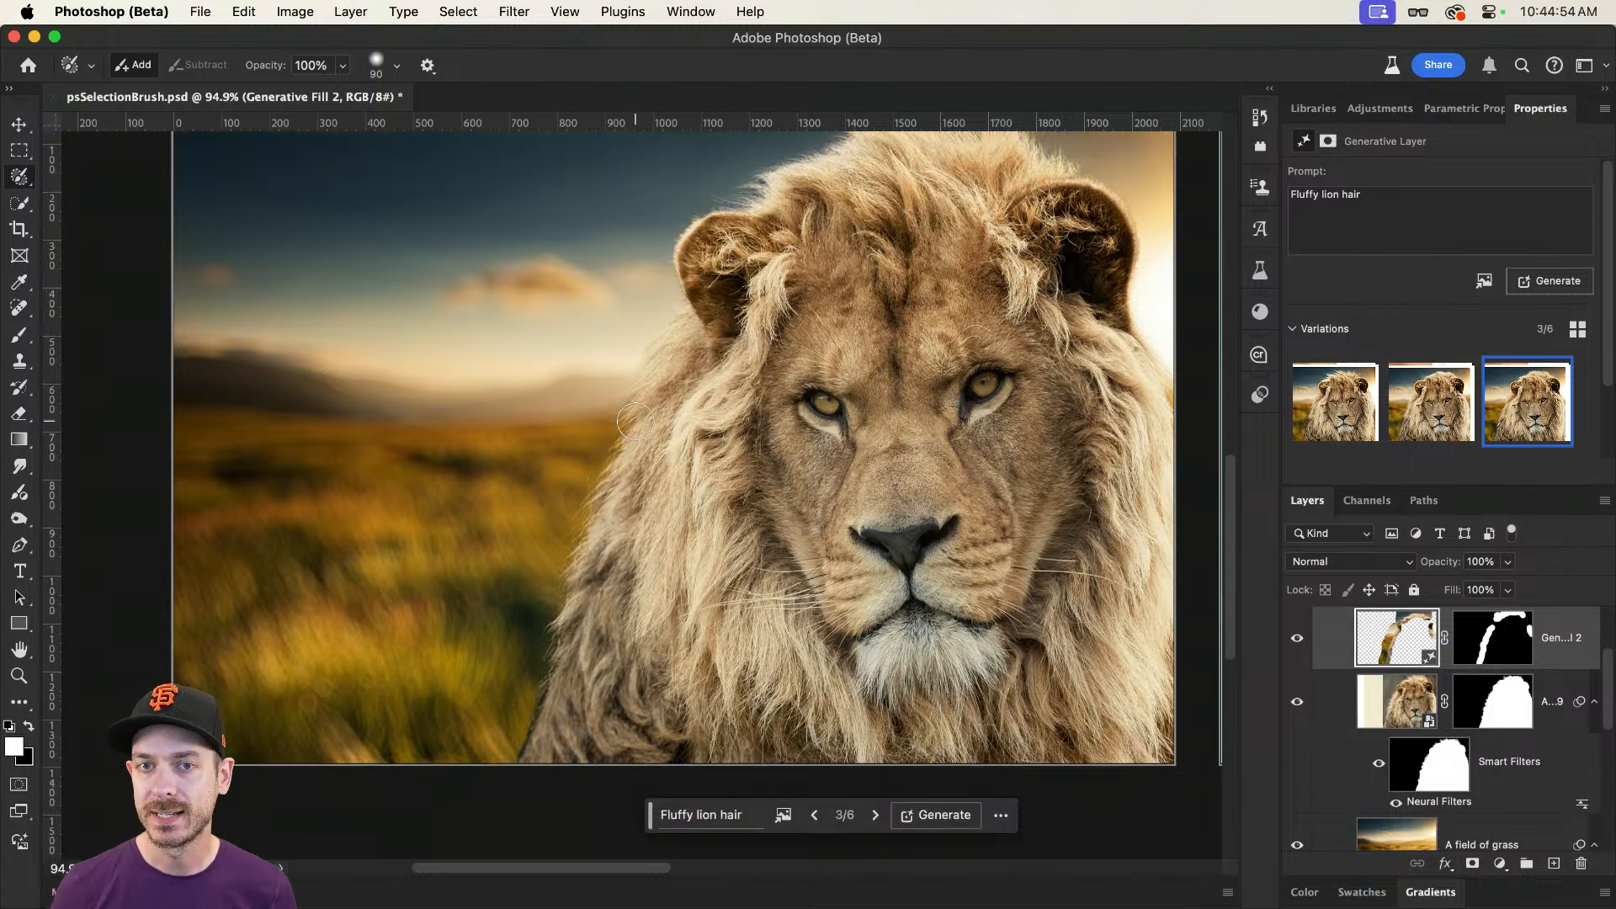
drag(857, 516, 775, 438)
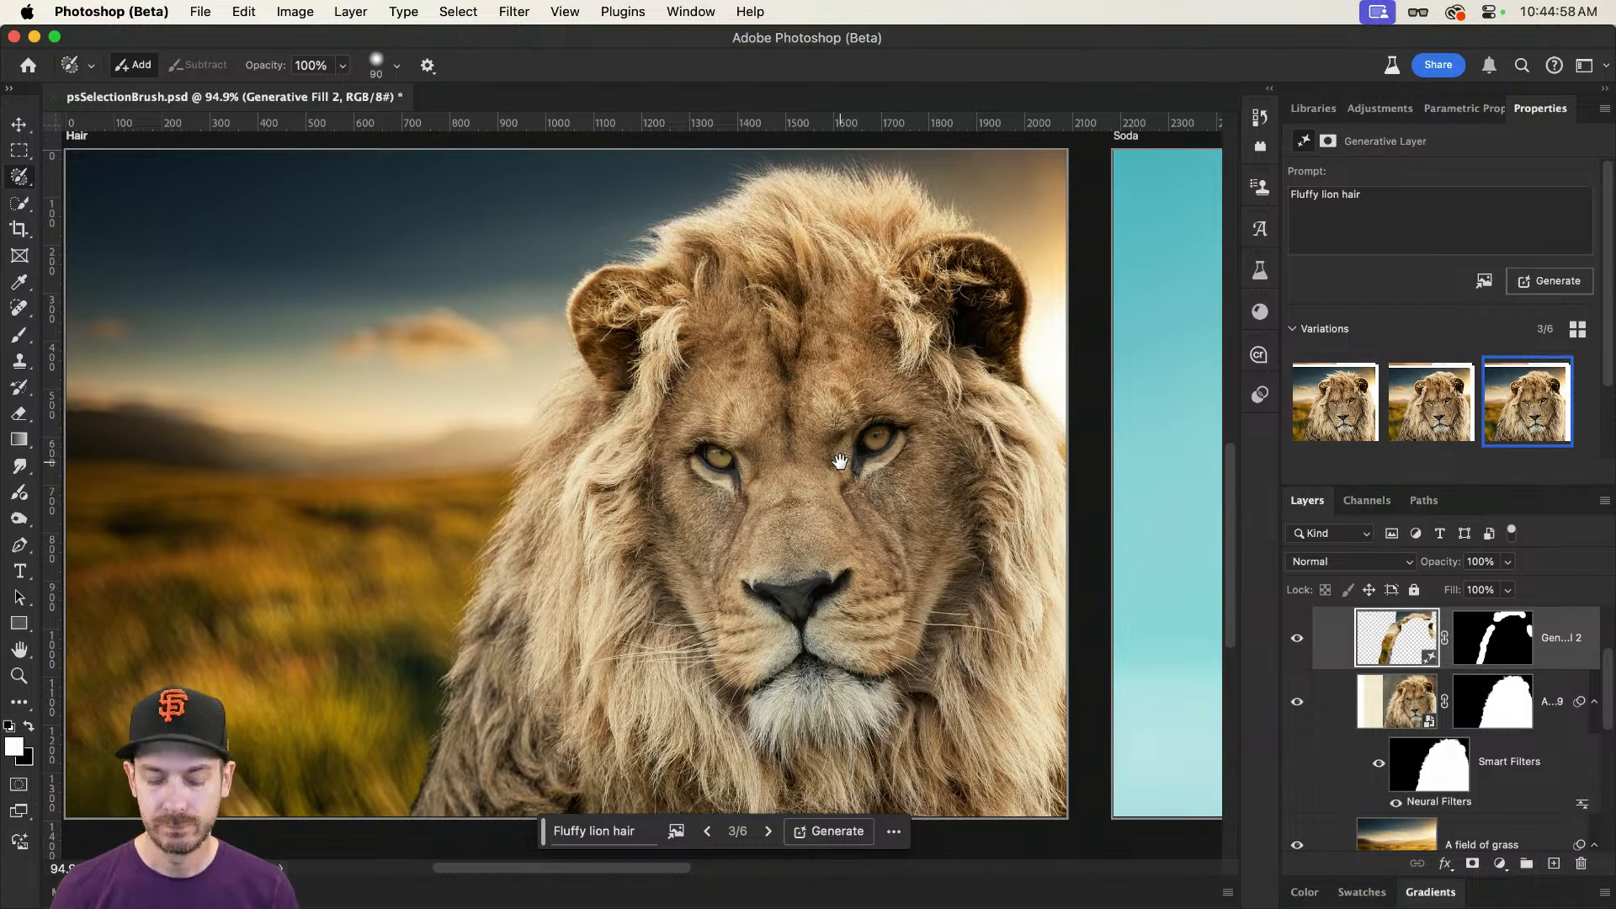
Step: Select the underwater background, Layer 0, in the Dolphin artboard and bring that artboard into close view
key(super+0)
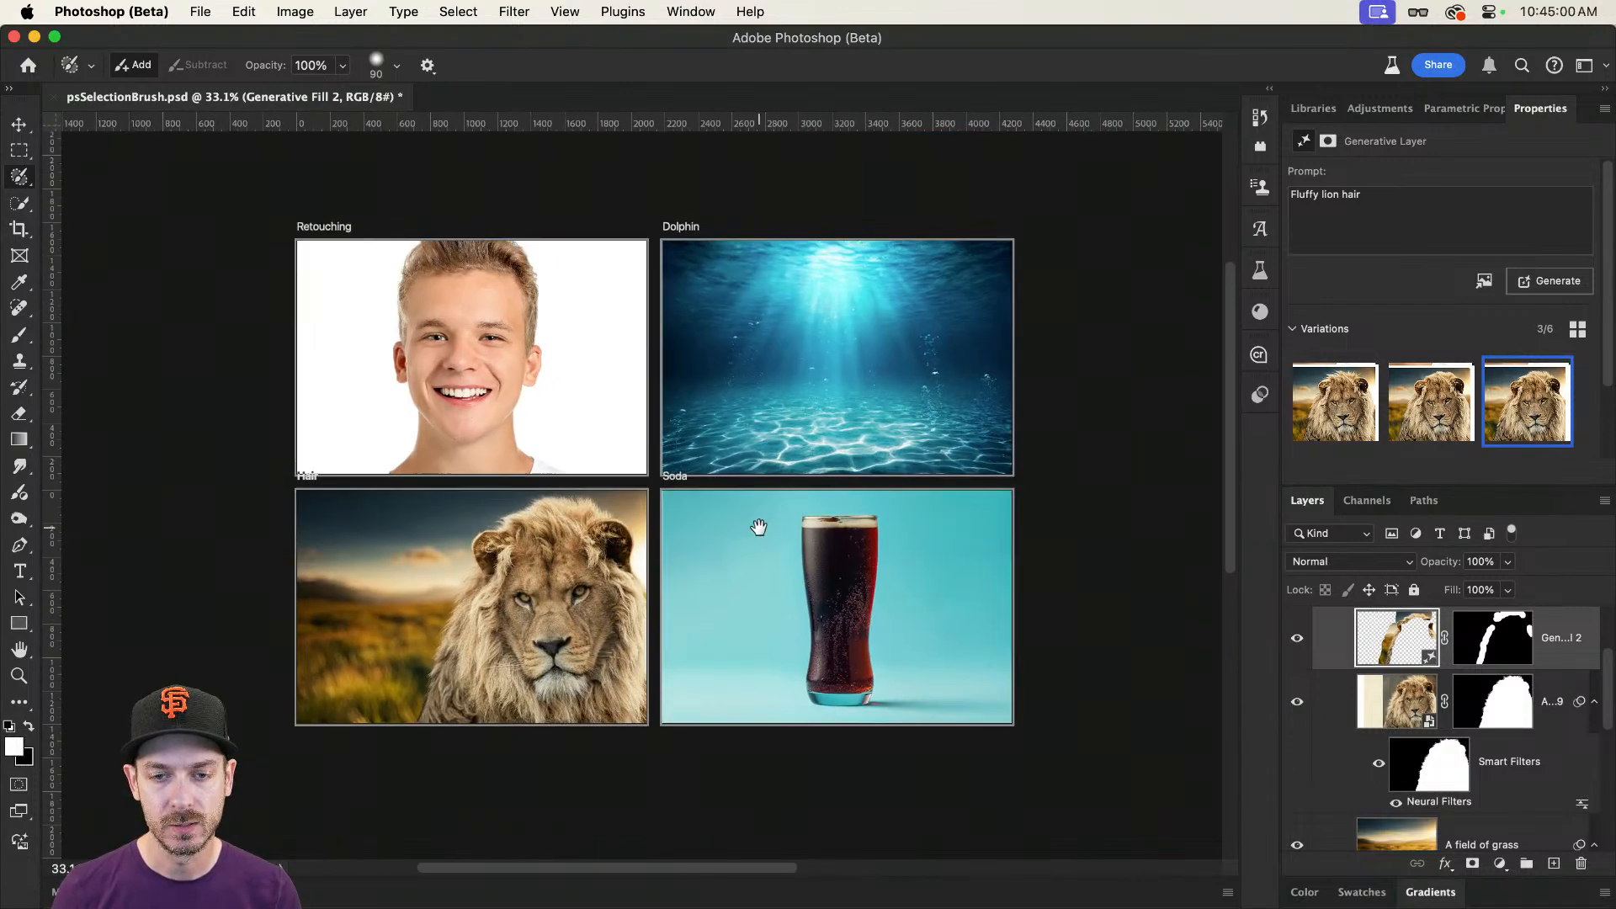
key(v)
drag(831, 315, 872, 366)
super+click(825, 424)
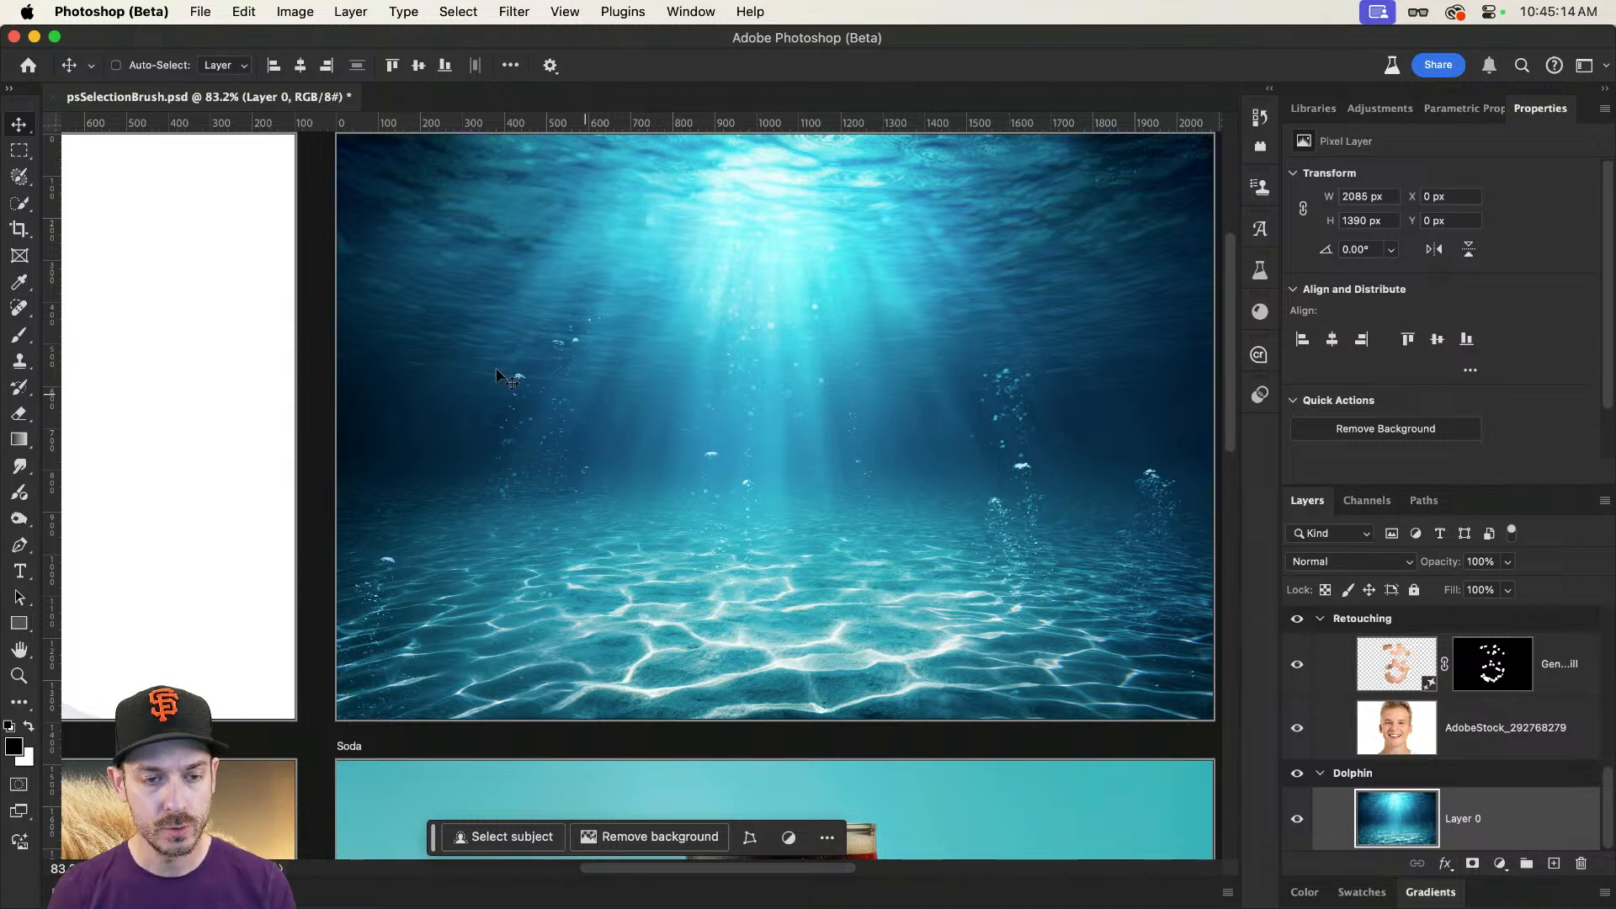
Step: Activate the Selection Brush with 65% hardness and a brush size of 200 px
click(22, 178)
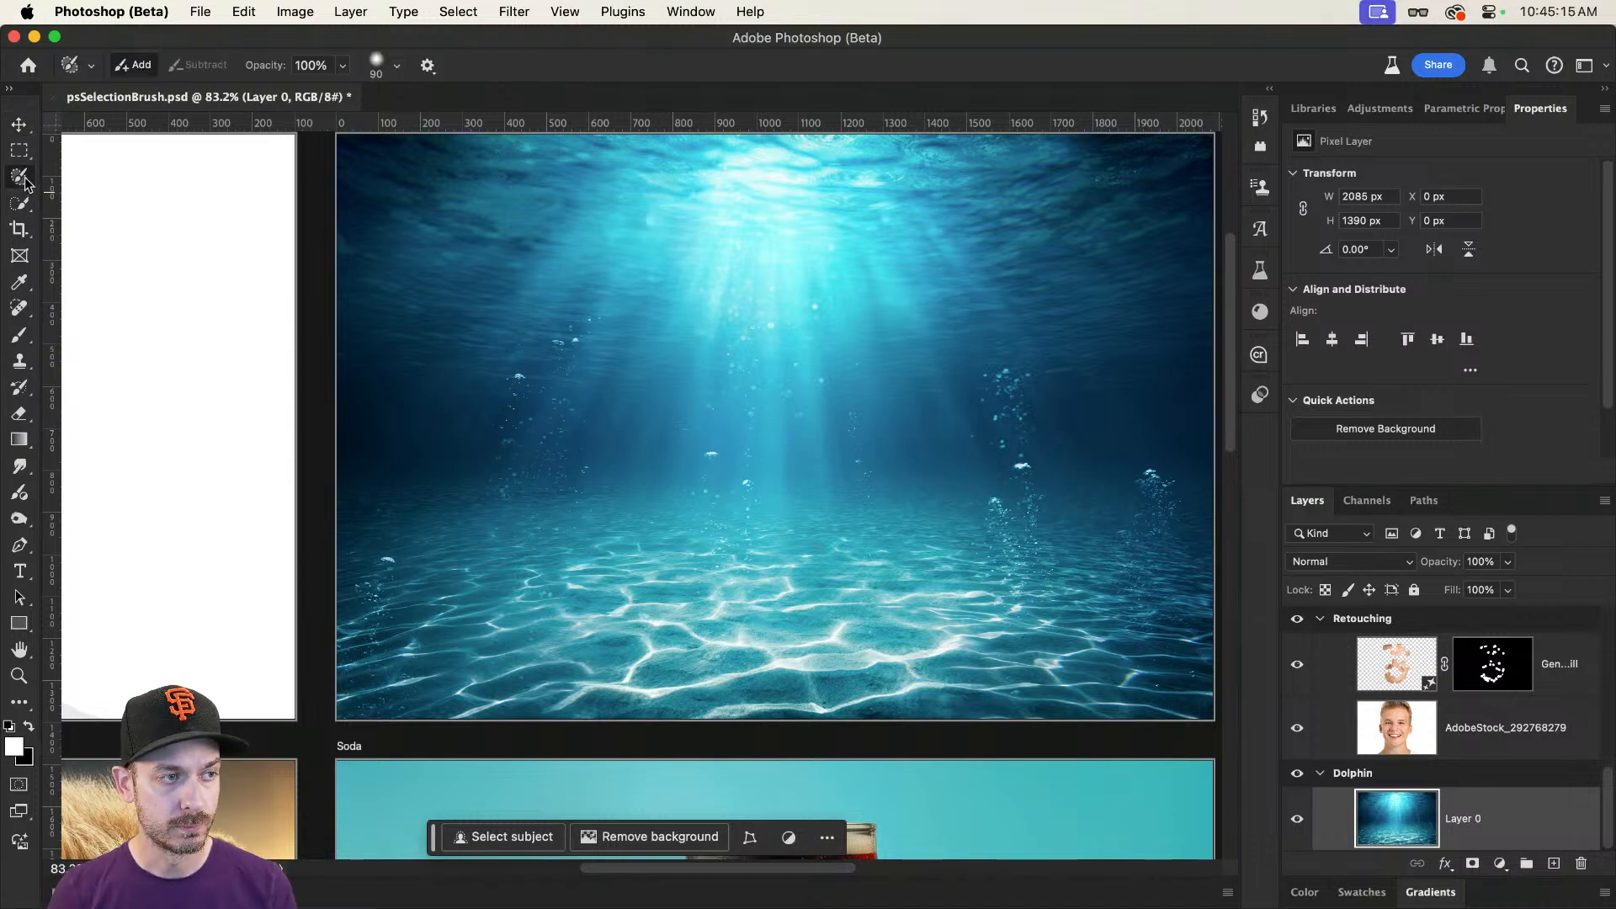
click(398, 67)
drag(324, 166, 412, 168)
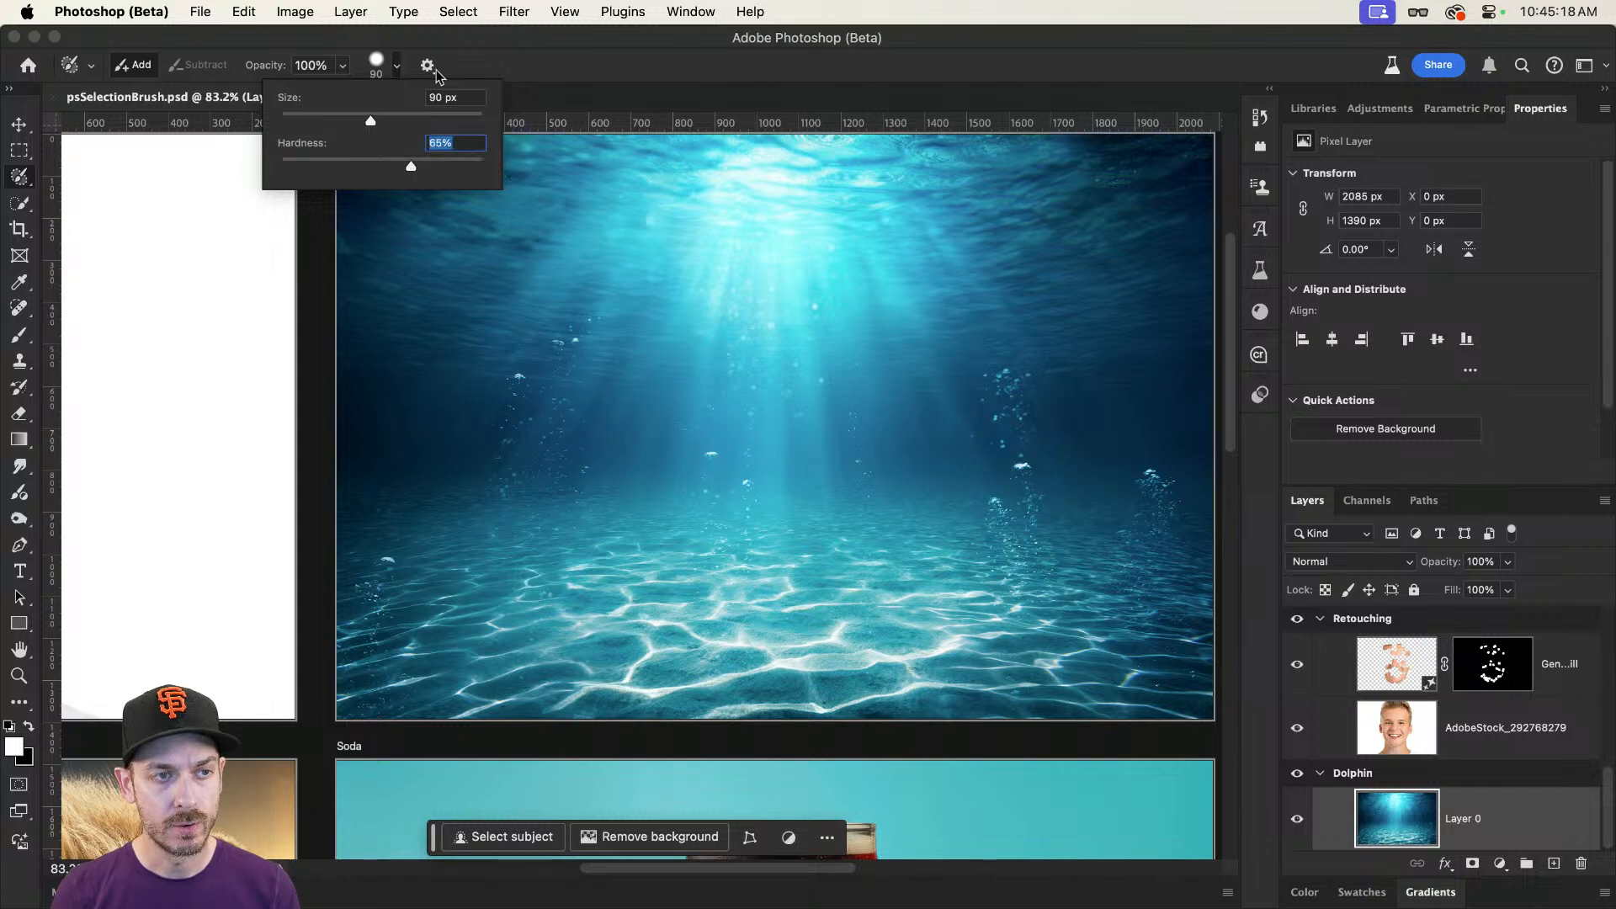
key(Return)
key(bracketright)
key(bracketright)
key(bracketright)
key(bracketright)
key(bracketright)
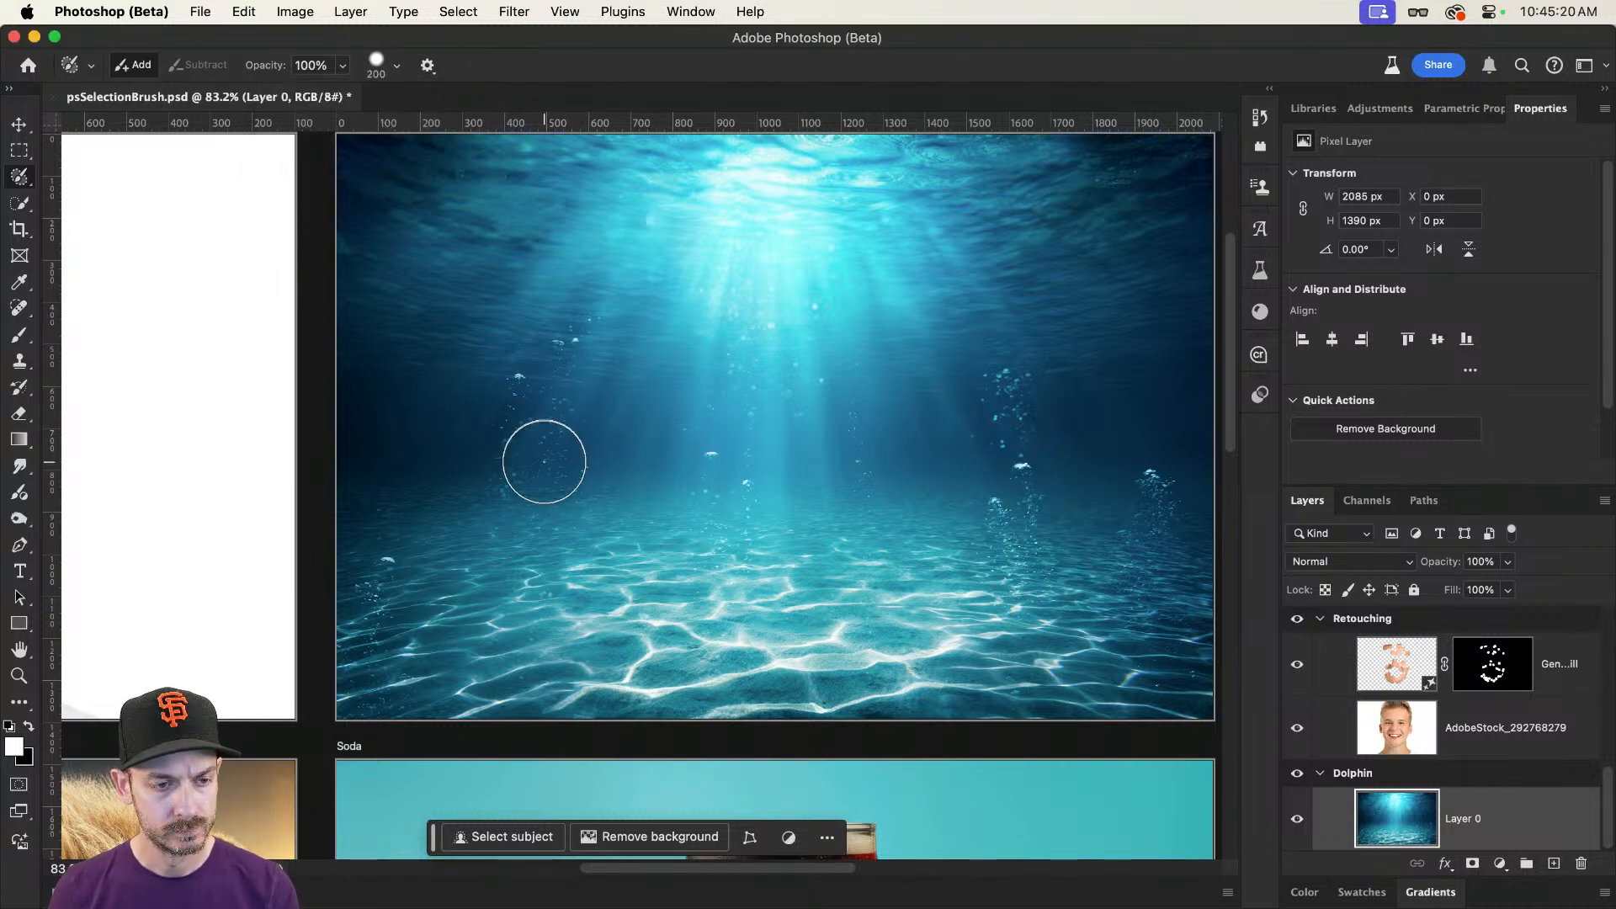
Step: Paint an oval selection about 956 by 616 px above the seabed, generate "Dolphin" in it, and choose the first variation
mouse_move(544, 461)
mouse_down()
mouse_move(514, 493)
mouse_move(676, 558)
mouse_move(749, 567)
mouse_move(812, 535)
mouse_move(786, 473)
mouse_move(638, 418)
mouse_move(553, 427)
mouse_move(594, 478)
mouse_move(711, 491)
mouse_move(766, 522)
mouse_move(669, 495)
mouse_move(565, 528)
mouse_move(542, 505)
mouse_up()
click(531, 653)
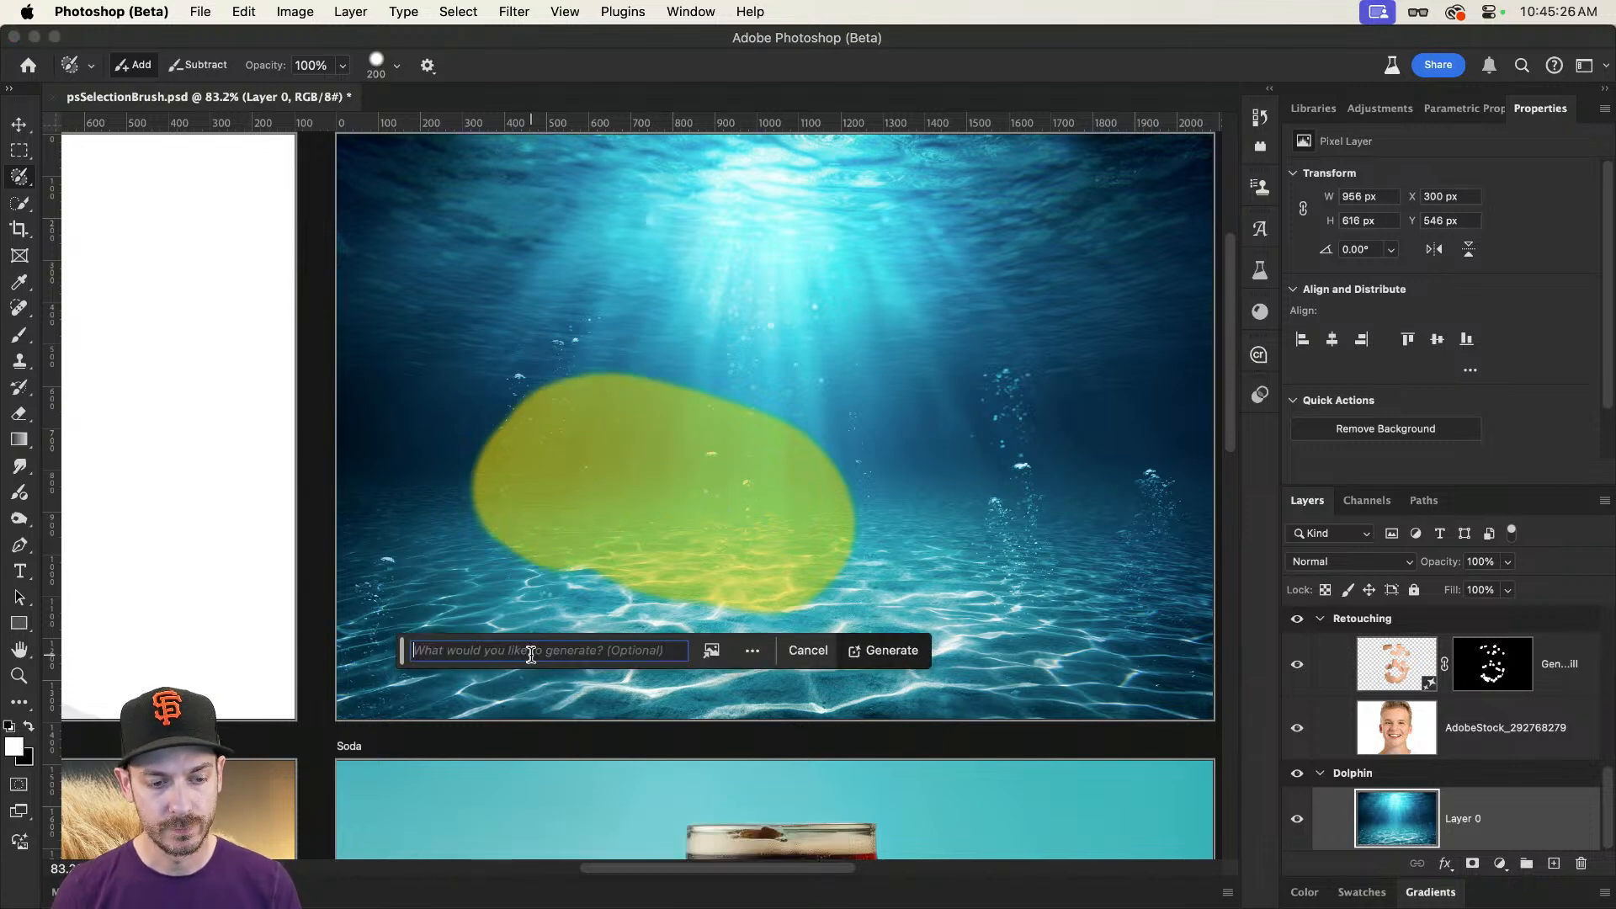
text(Dolphin)
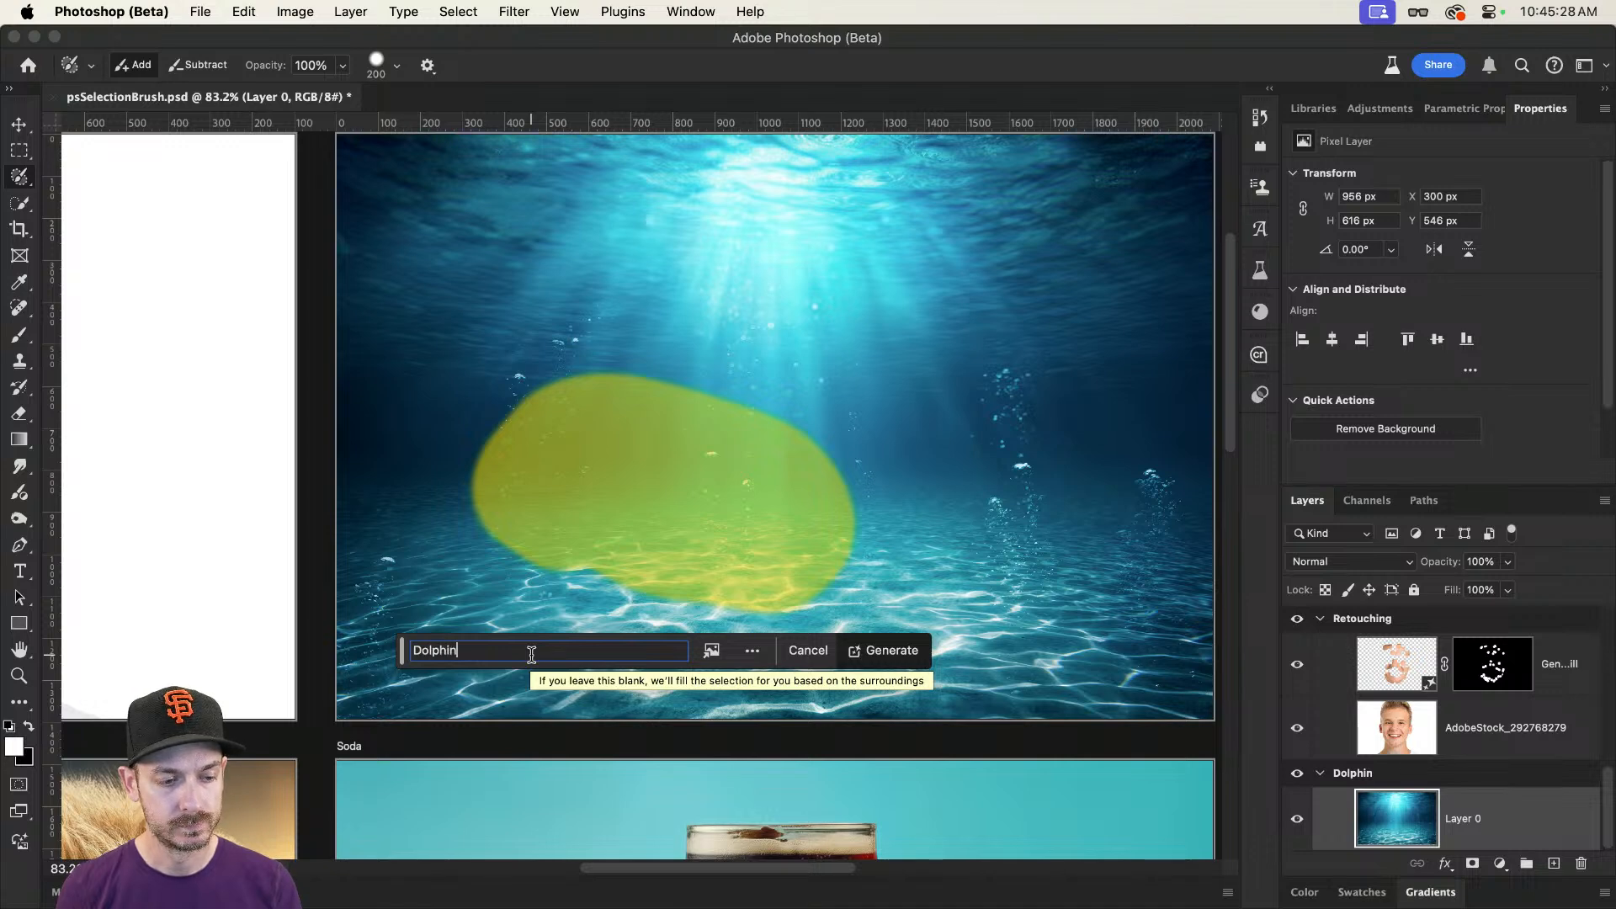
key(Return)
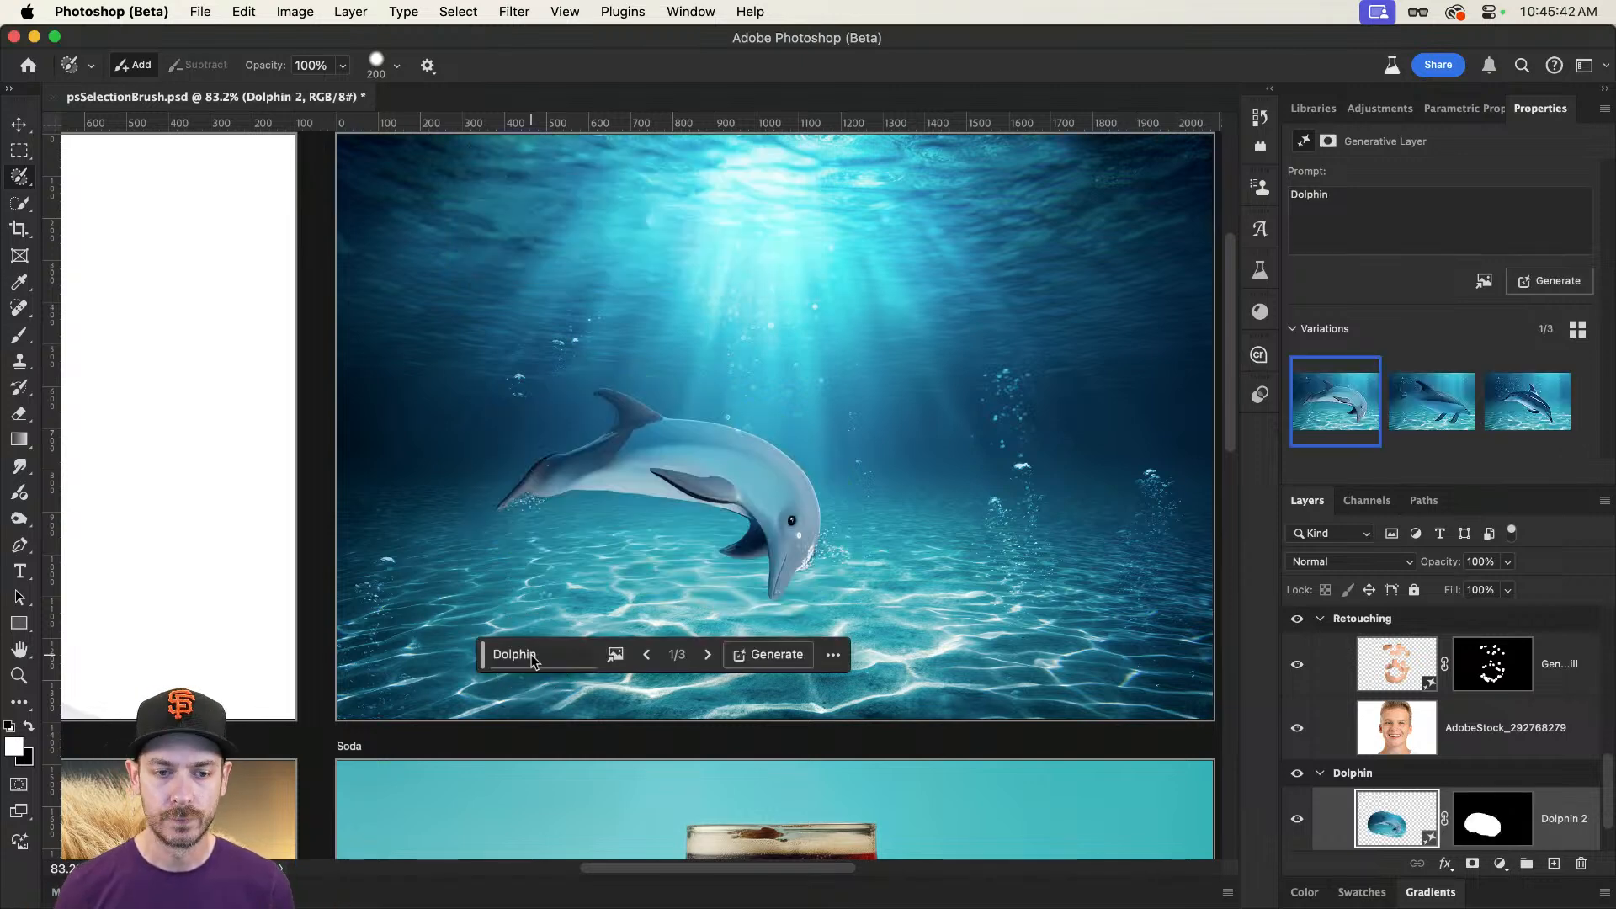
click(1422, 414)
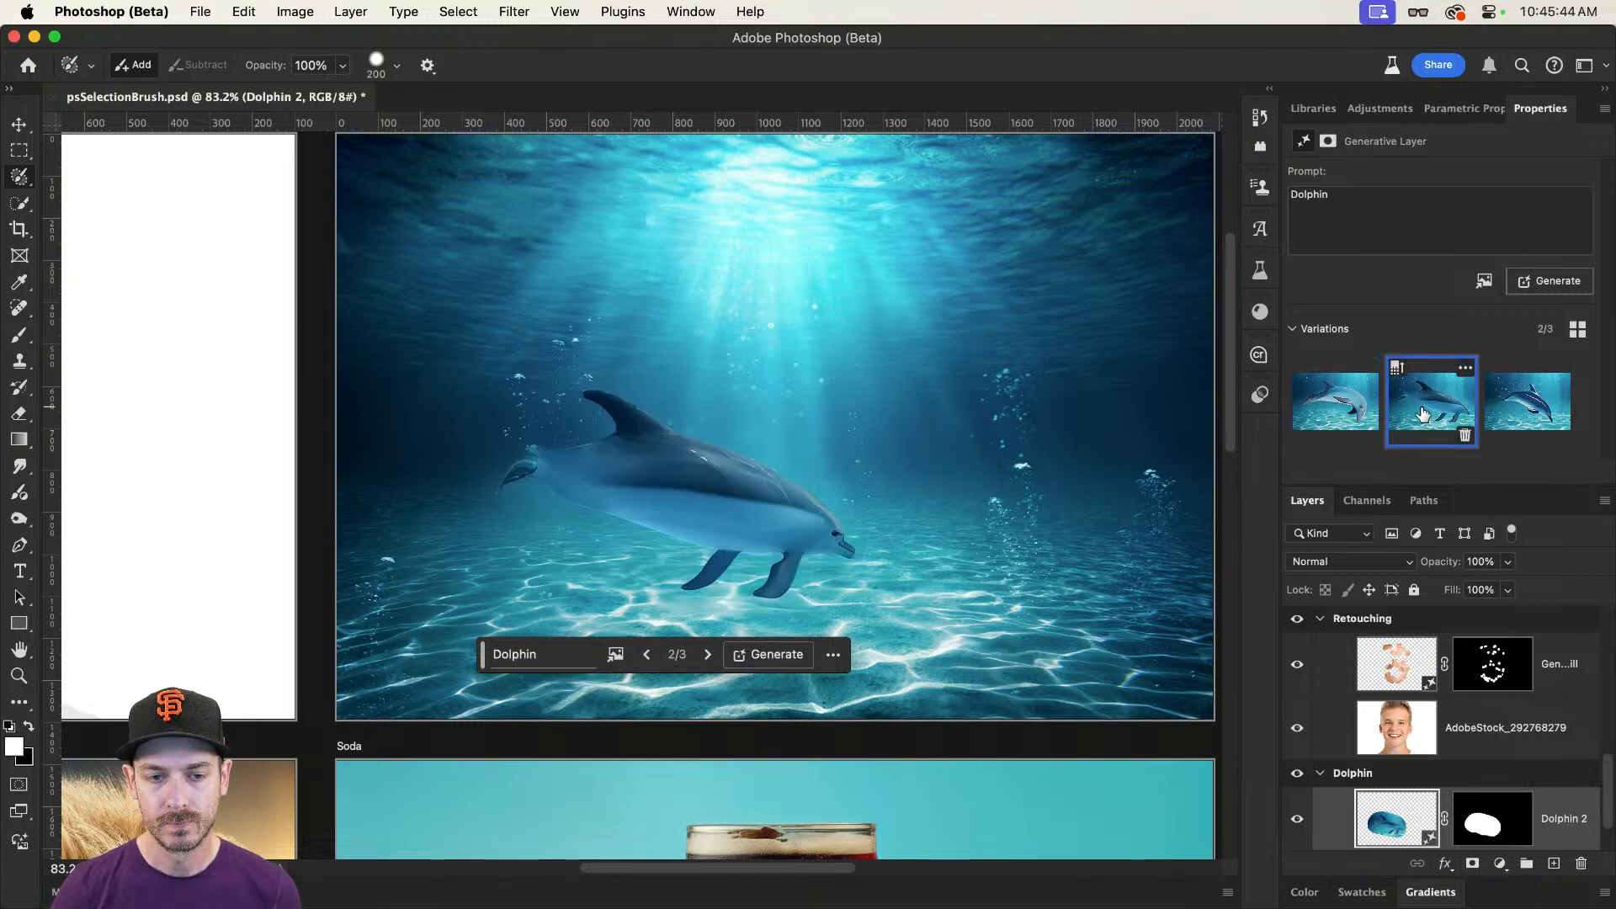
click(1527, 412)
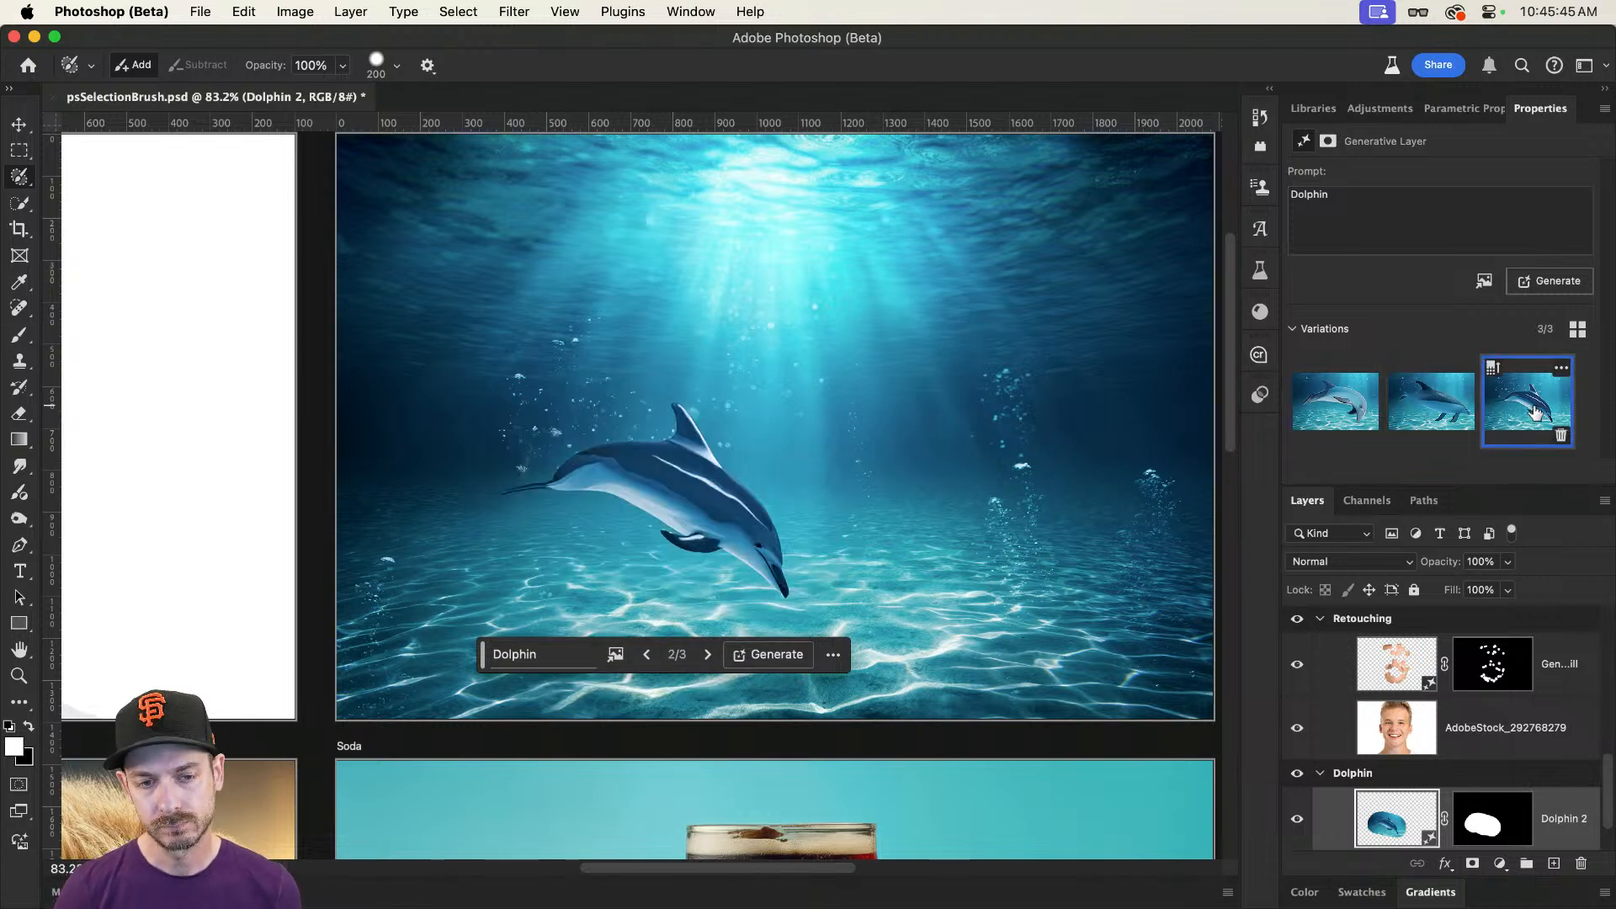
click(1296, 418)
Step: Undo the full-opacity dolphin fill and clear the remaining selection
key(v)
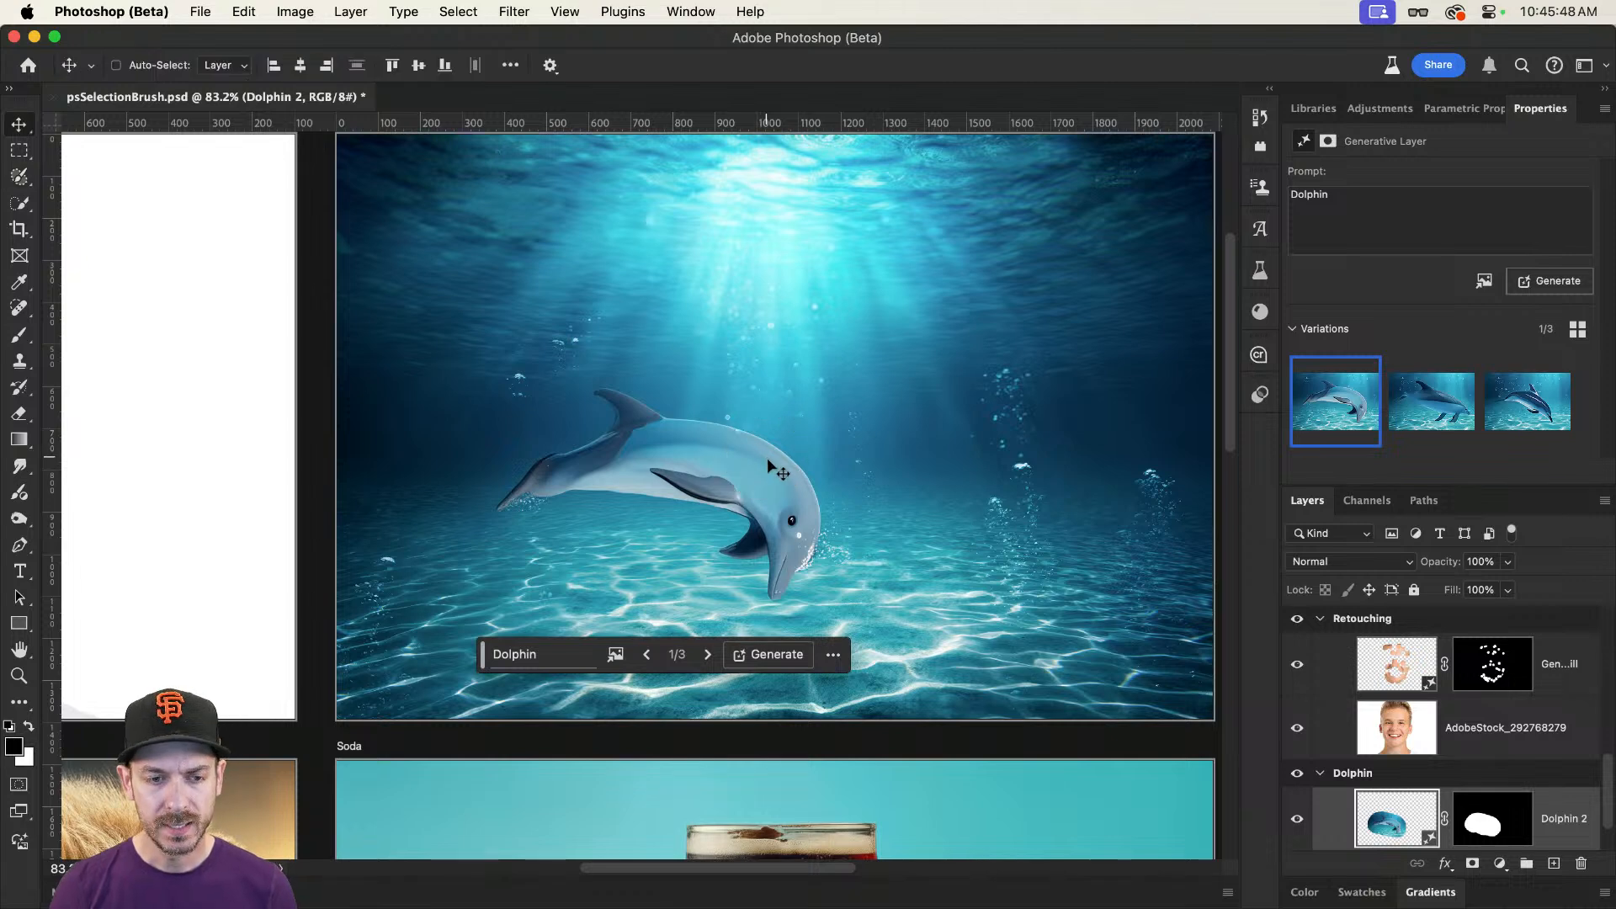
scroll(768, 462, up, 4)
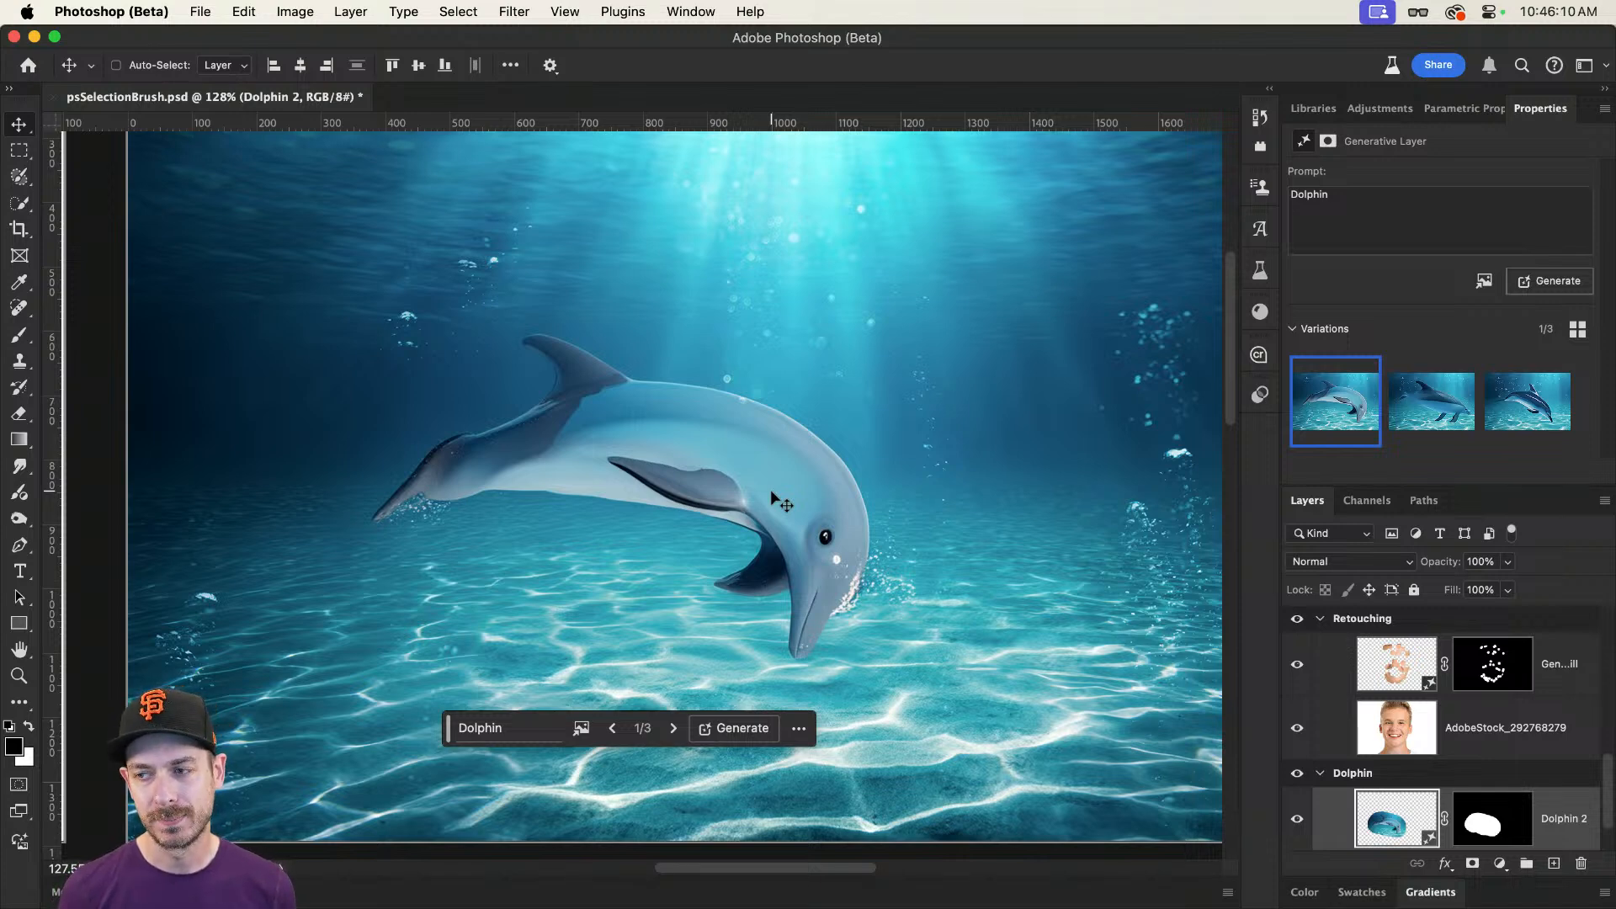
key(super)
key(super+z)
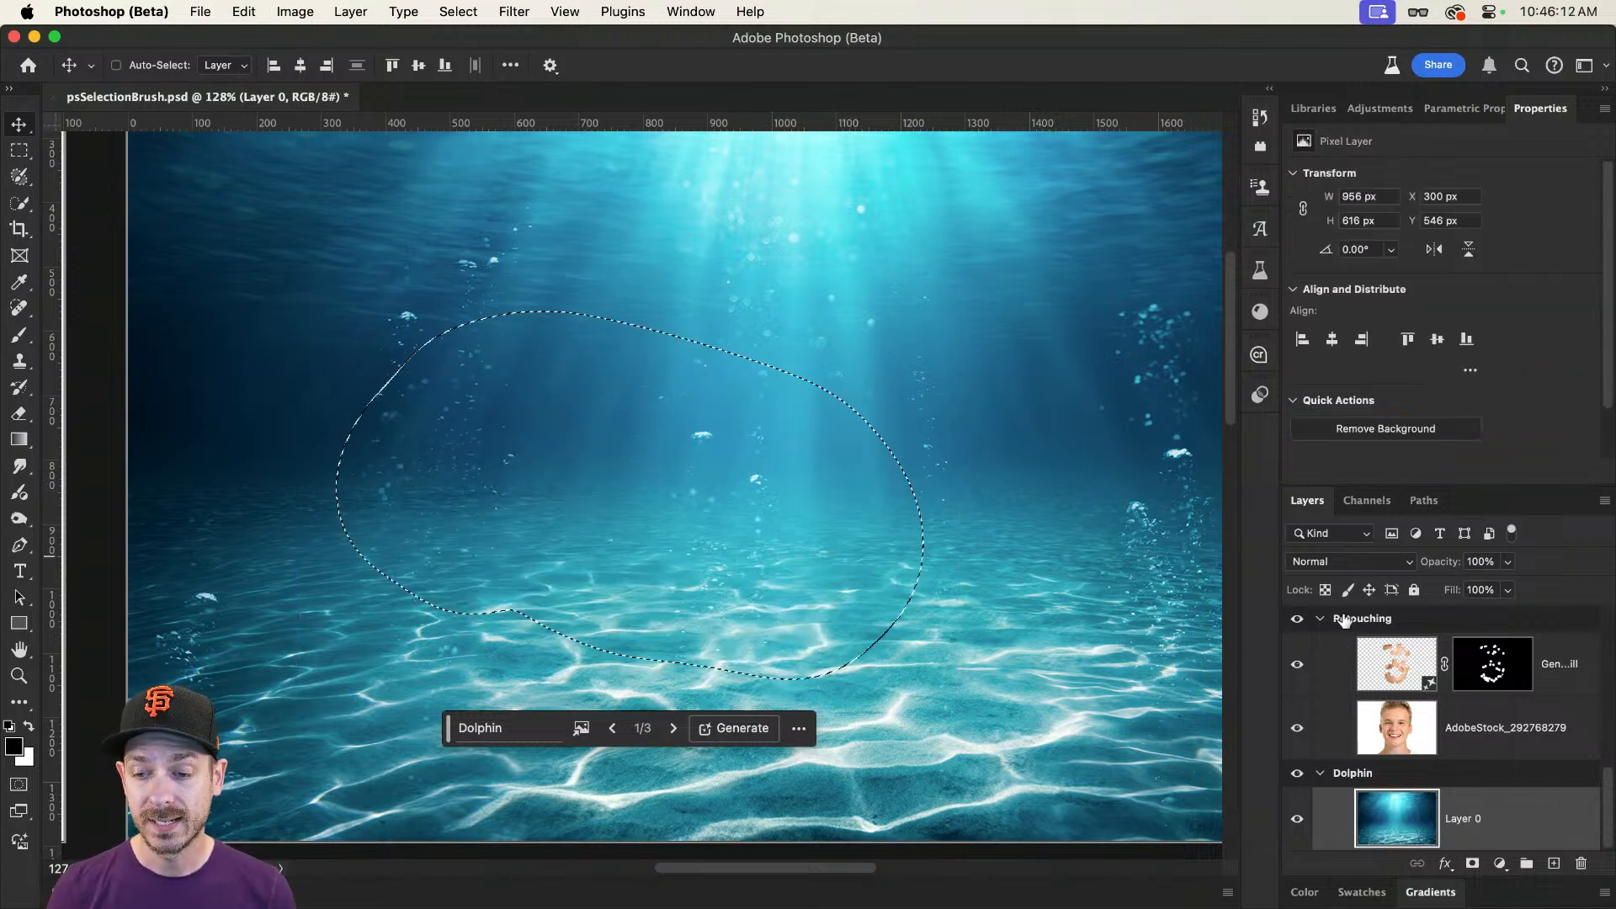
key(super+d)
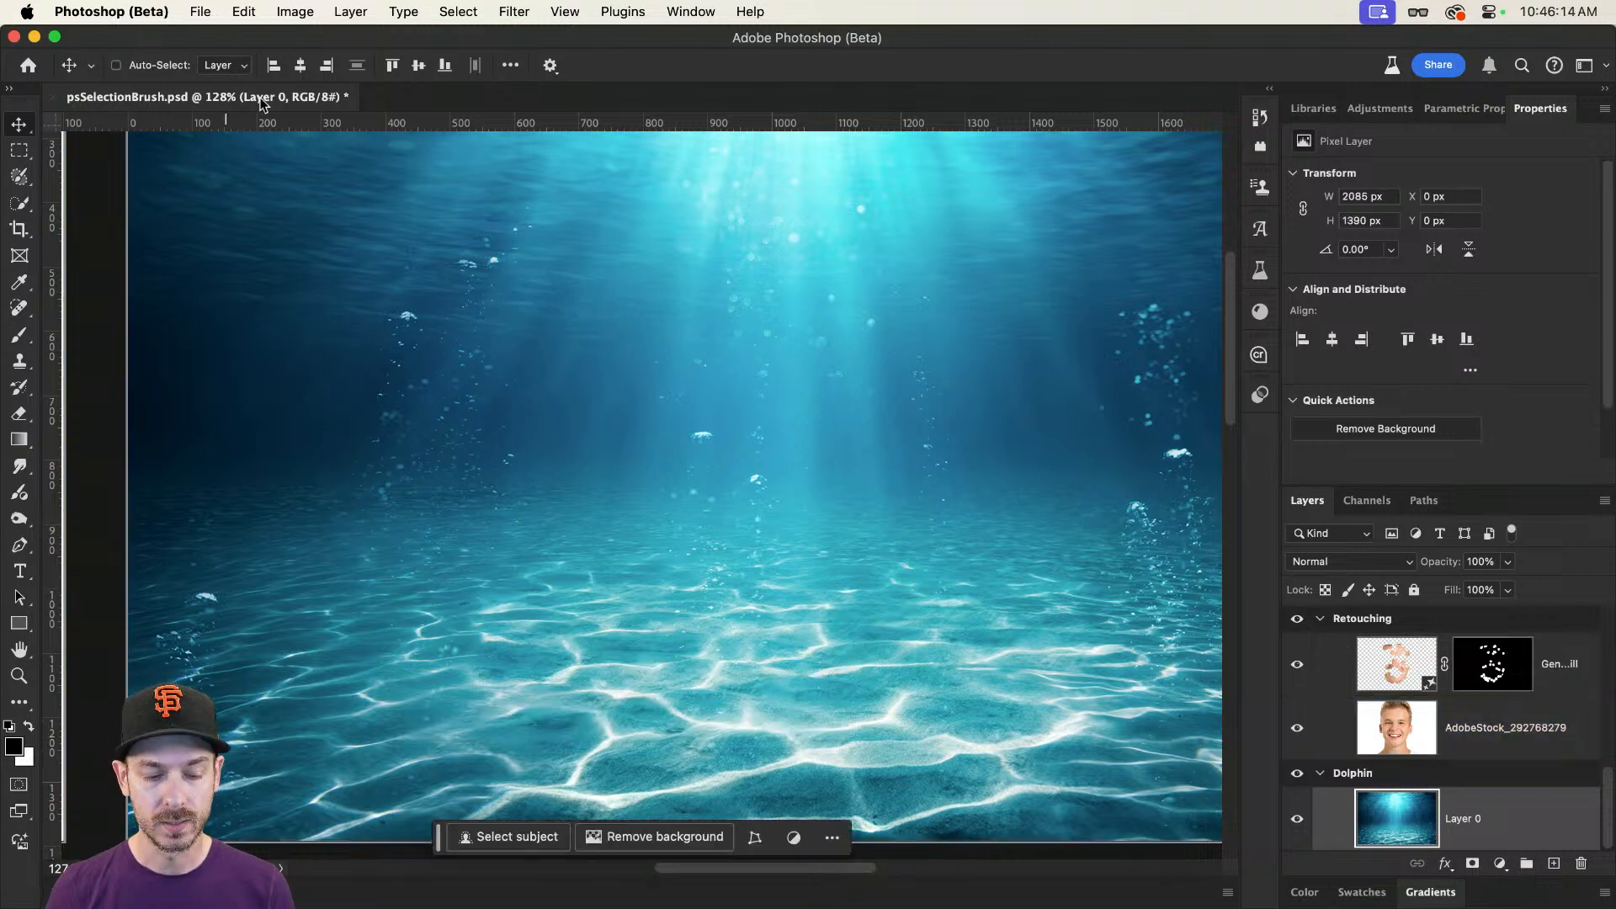
Step: Set the Selection Brush opacity to 55% and paint an oval selection about 983 by 593 px above the seabed
click(20, 180)
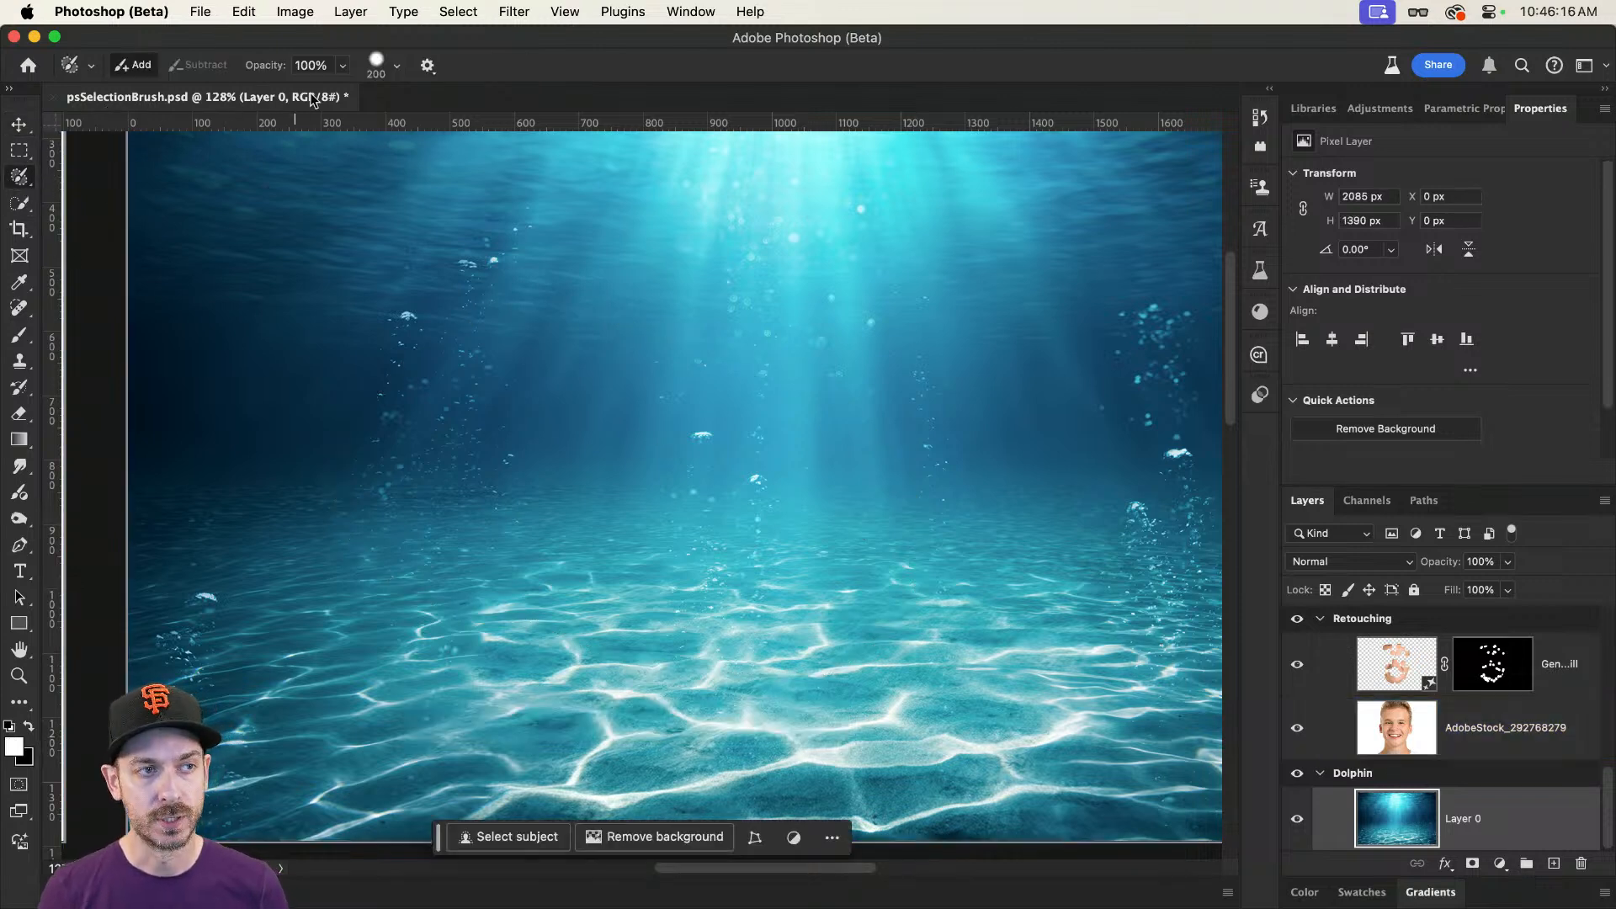
click(342, 68)
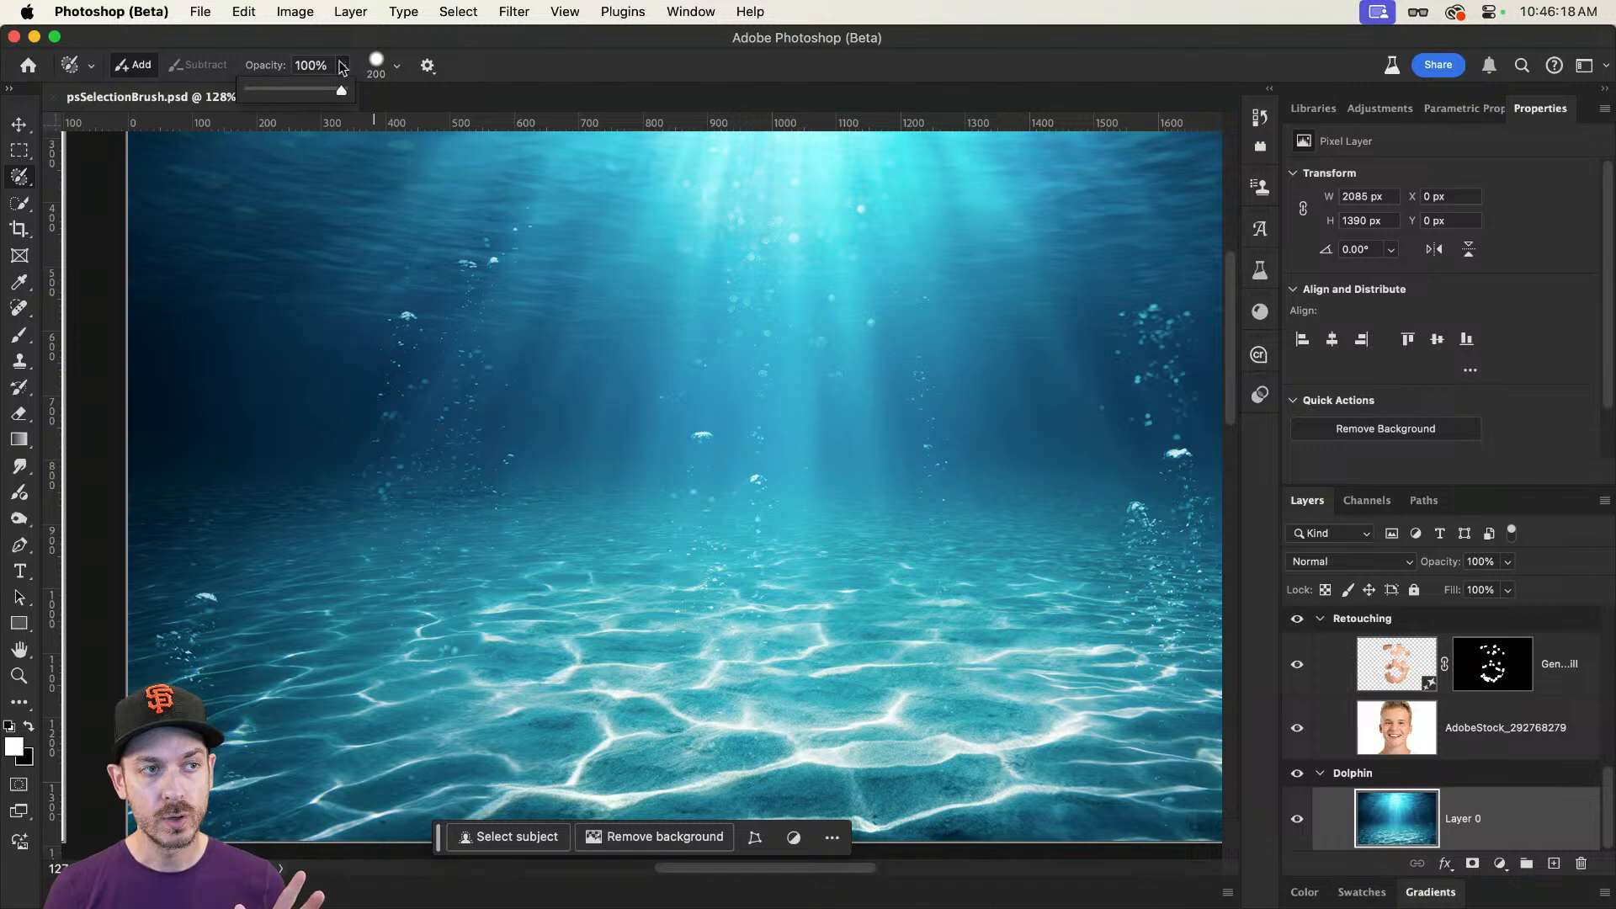
drag(335, 84, 300, 86)
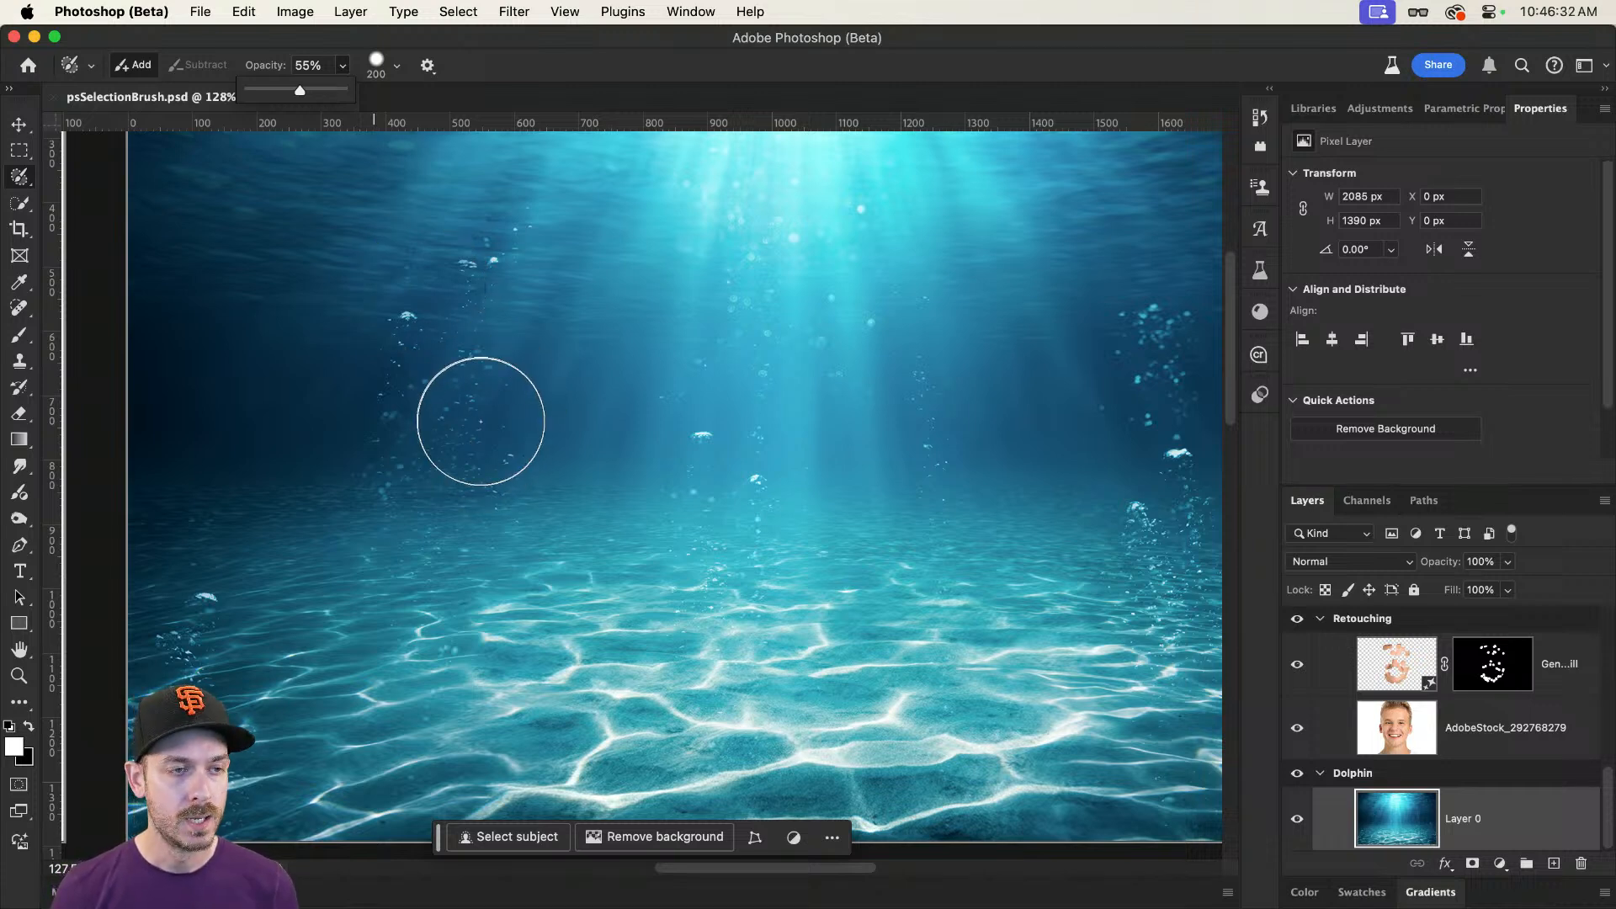
mouse_move(497, 437)
mouse_down()
mouse_move(389, 471)
mouse_move(365, 528)
mouse_move(408, 579)
mouse_move(649, 631)
mouse_move(804, 615)
mouse_move(836, 548)
mouse_move(760, 462)
mouse_move(616, 417)
mouse_move(475, 434)
mouse_move(448, 506)
mouse_move(770, 554)
mouse_move(732, 563)
mouse_move(505, 484)
mouse_move(482, 514)
mouse_up()
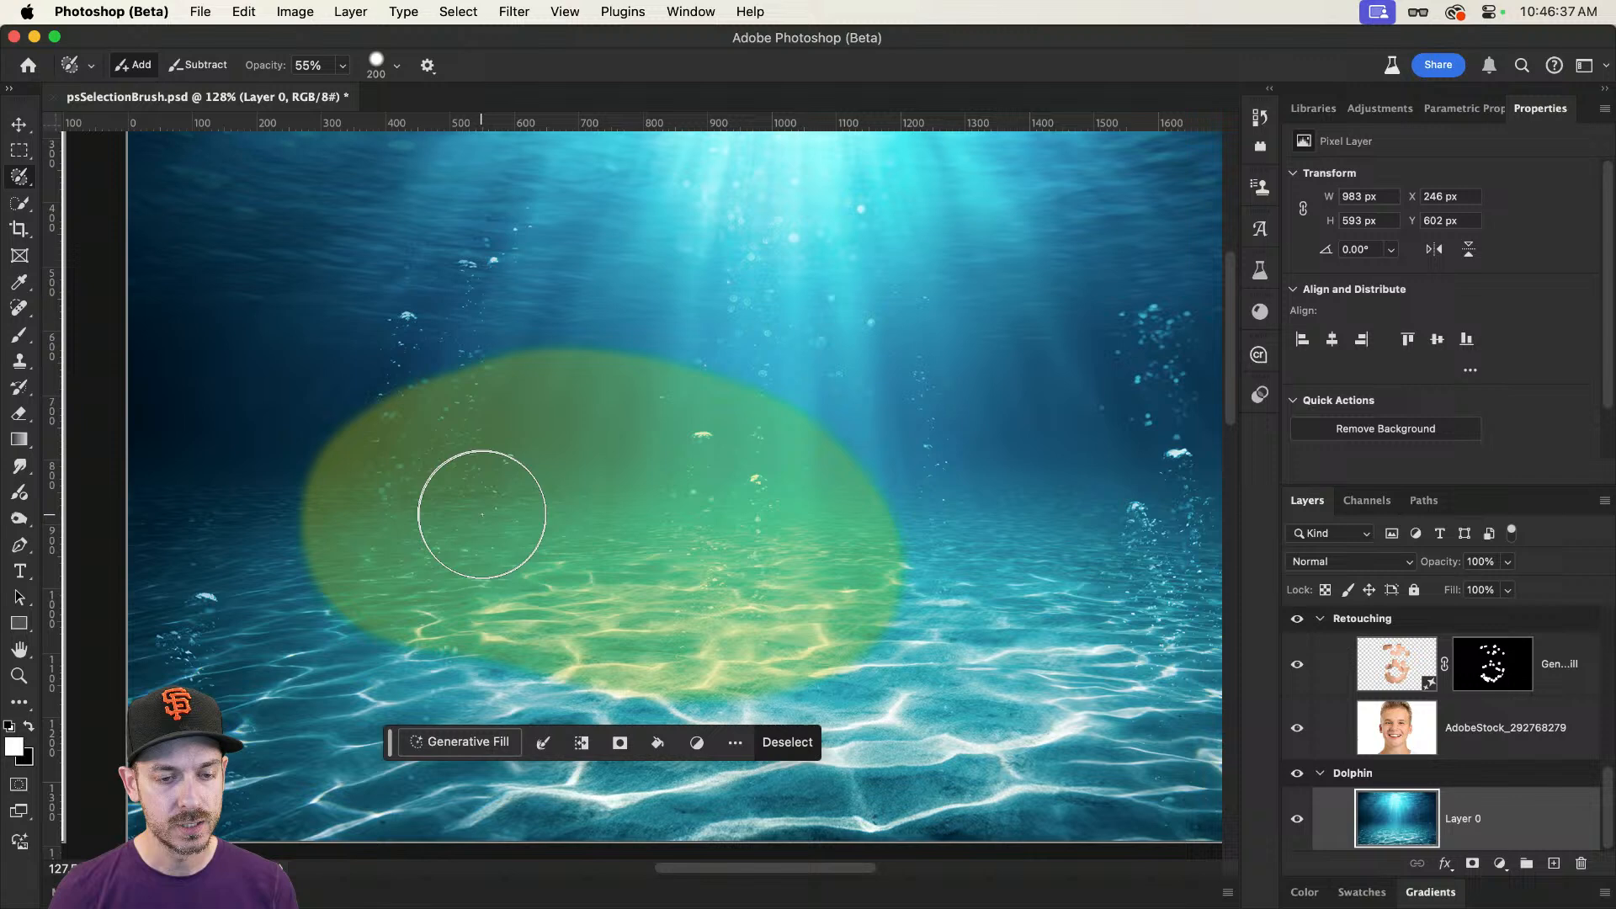
Step: Run Generative Fill on the semi-transparent selection with the prompt "Dolphin", compare the variations, and choose the first one
click(478, 739)
text(Dolp)
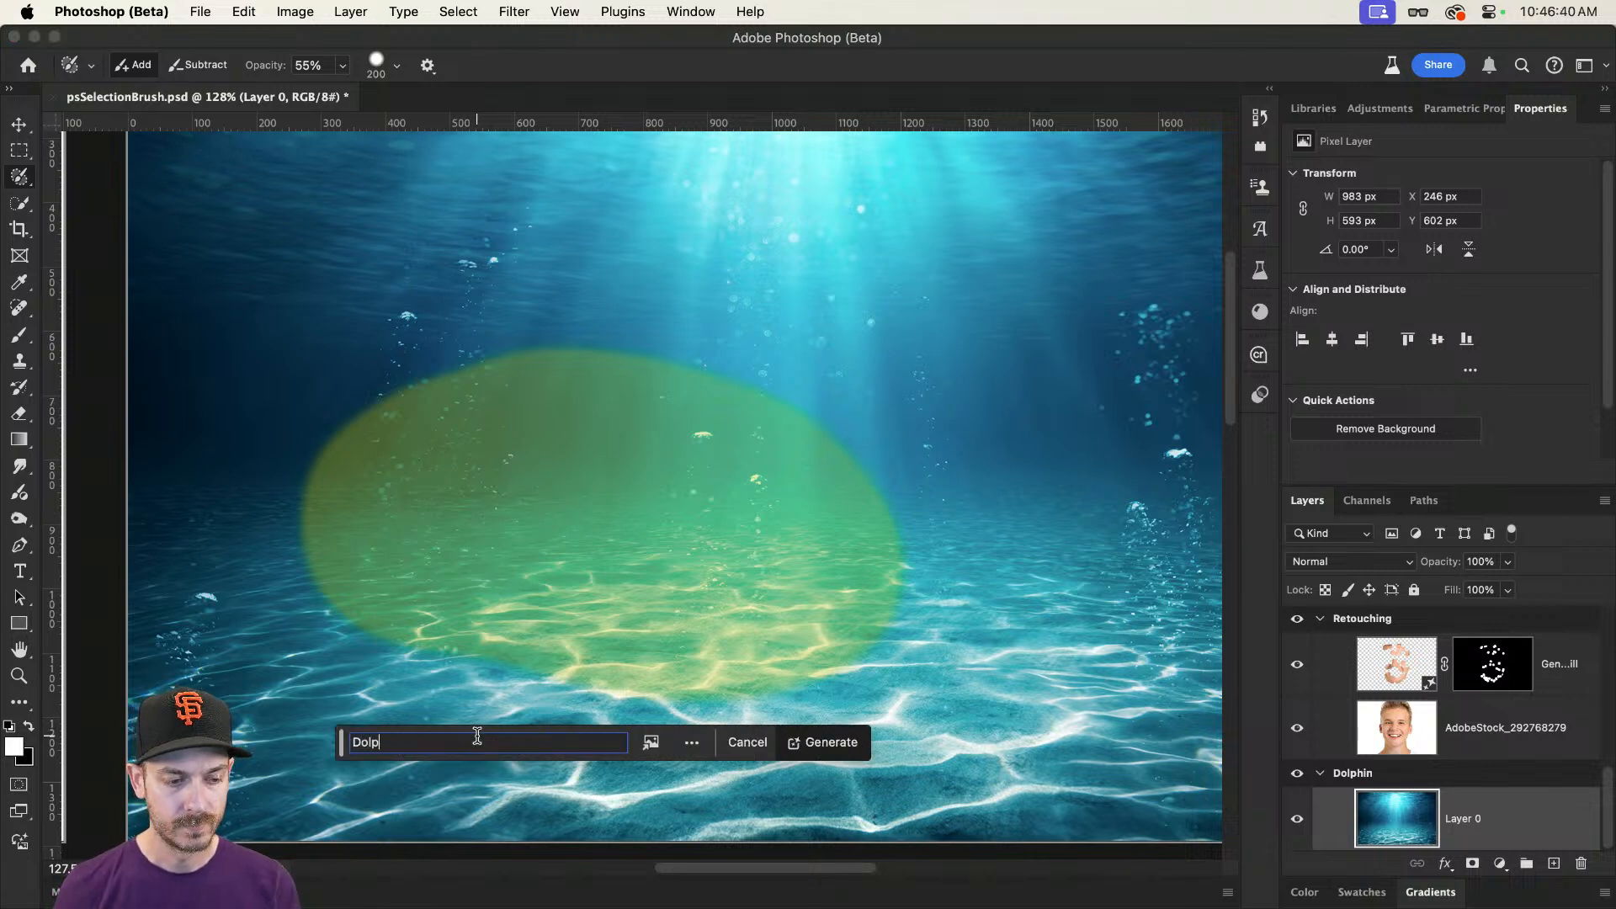
text(hin)
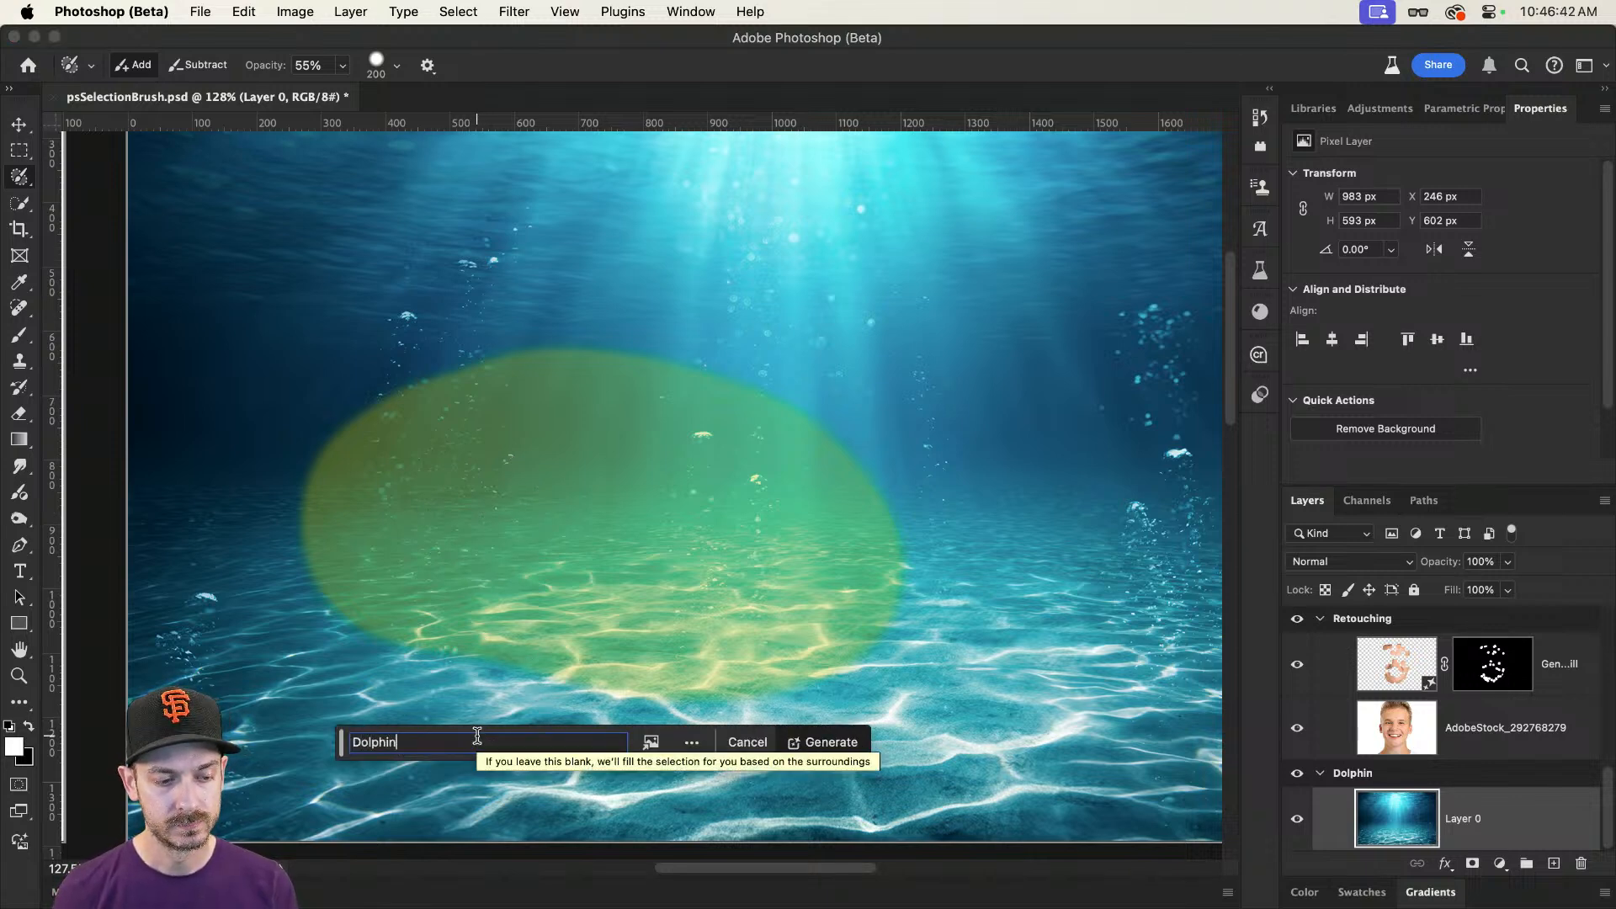
key(Return)
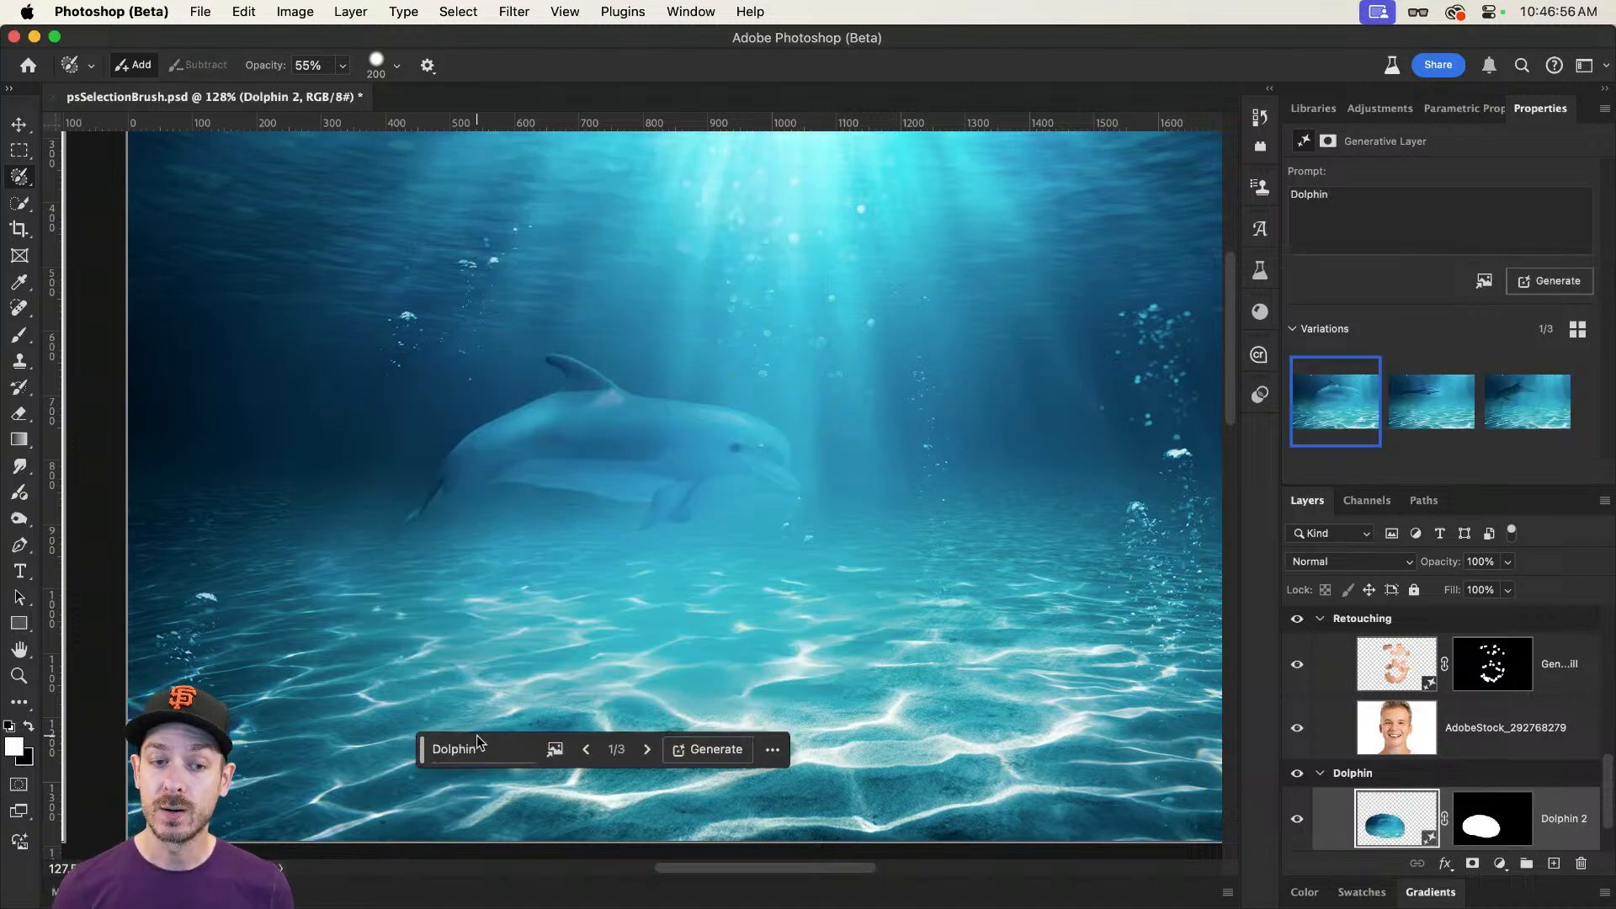
click(1441, 408)
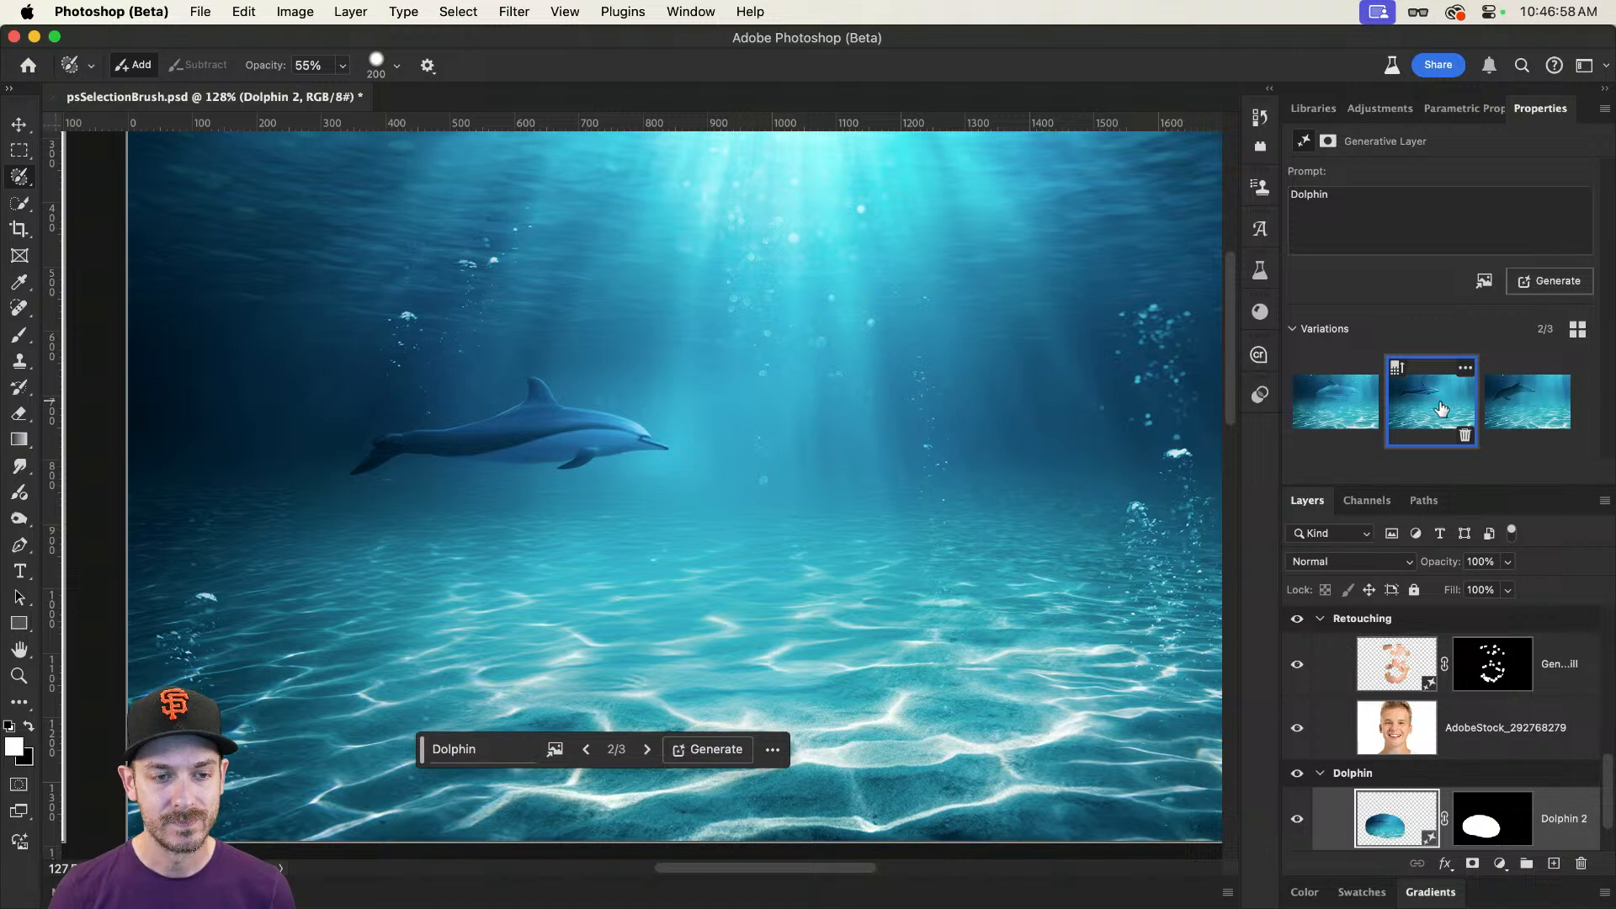
click(1519, 411)
click(1447, 419)
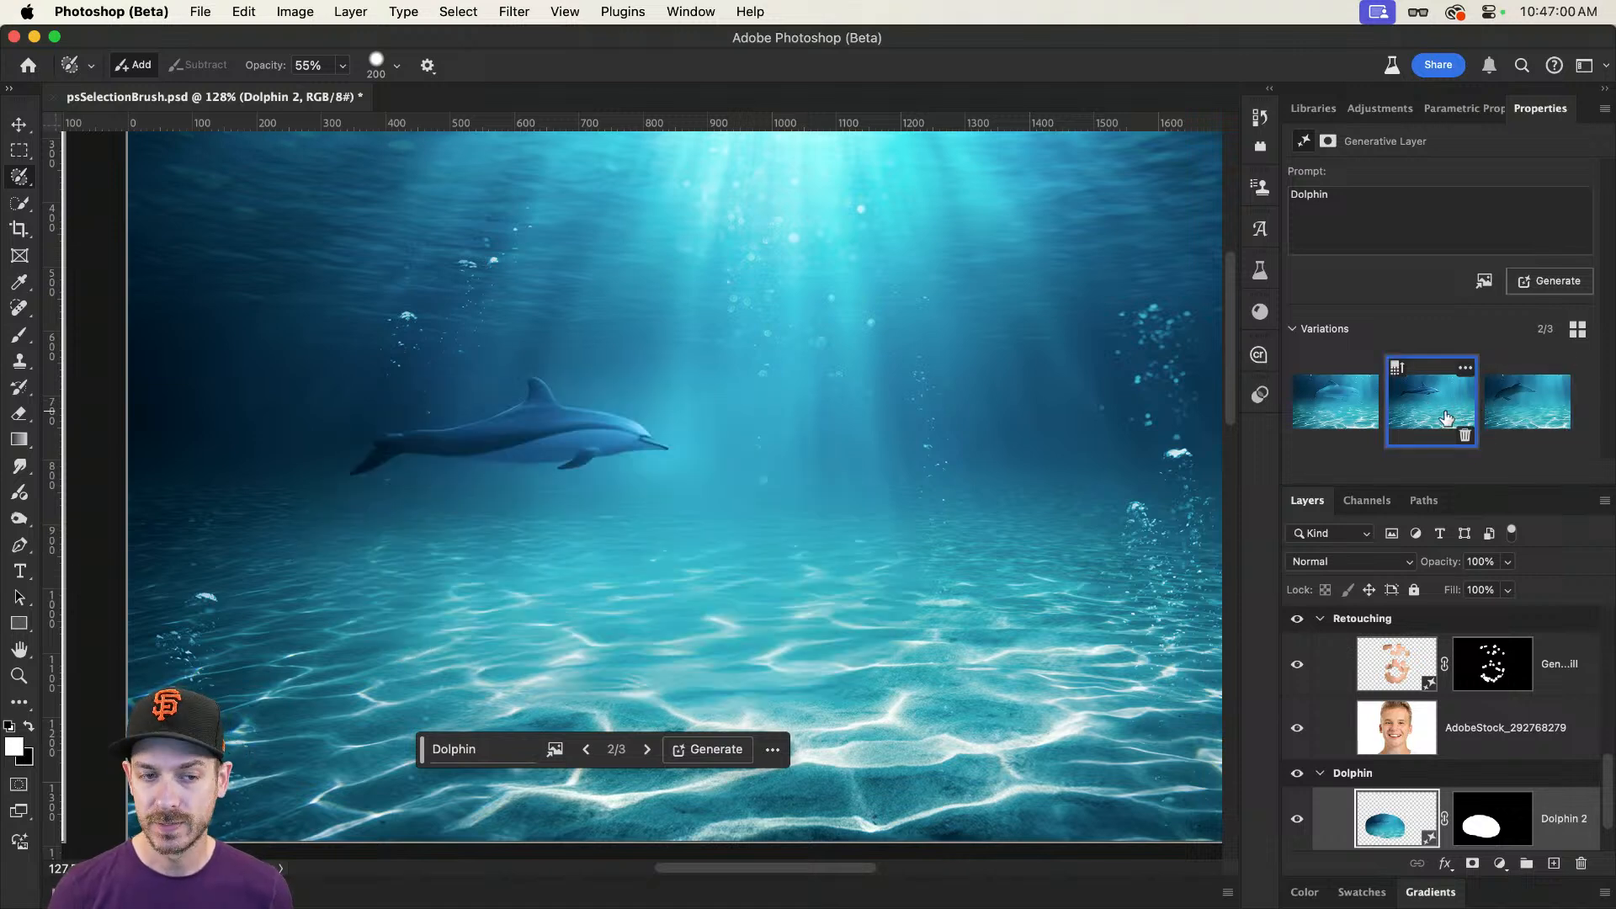
click(1328, 395)
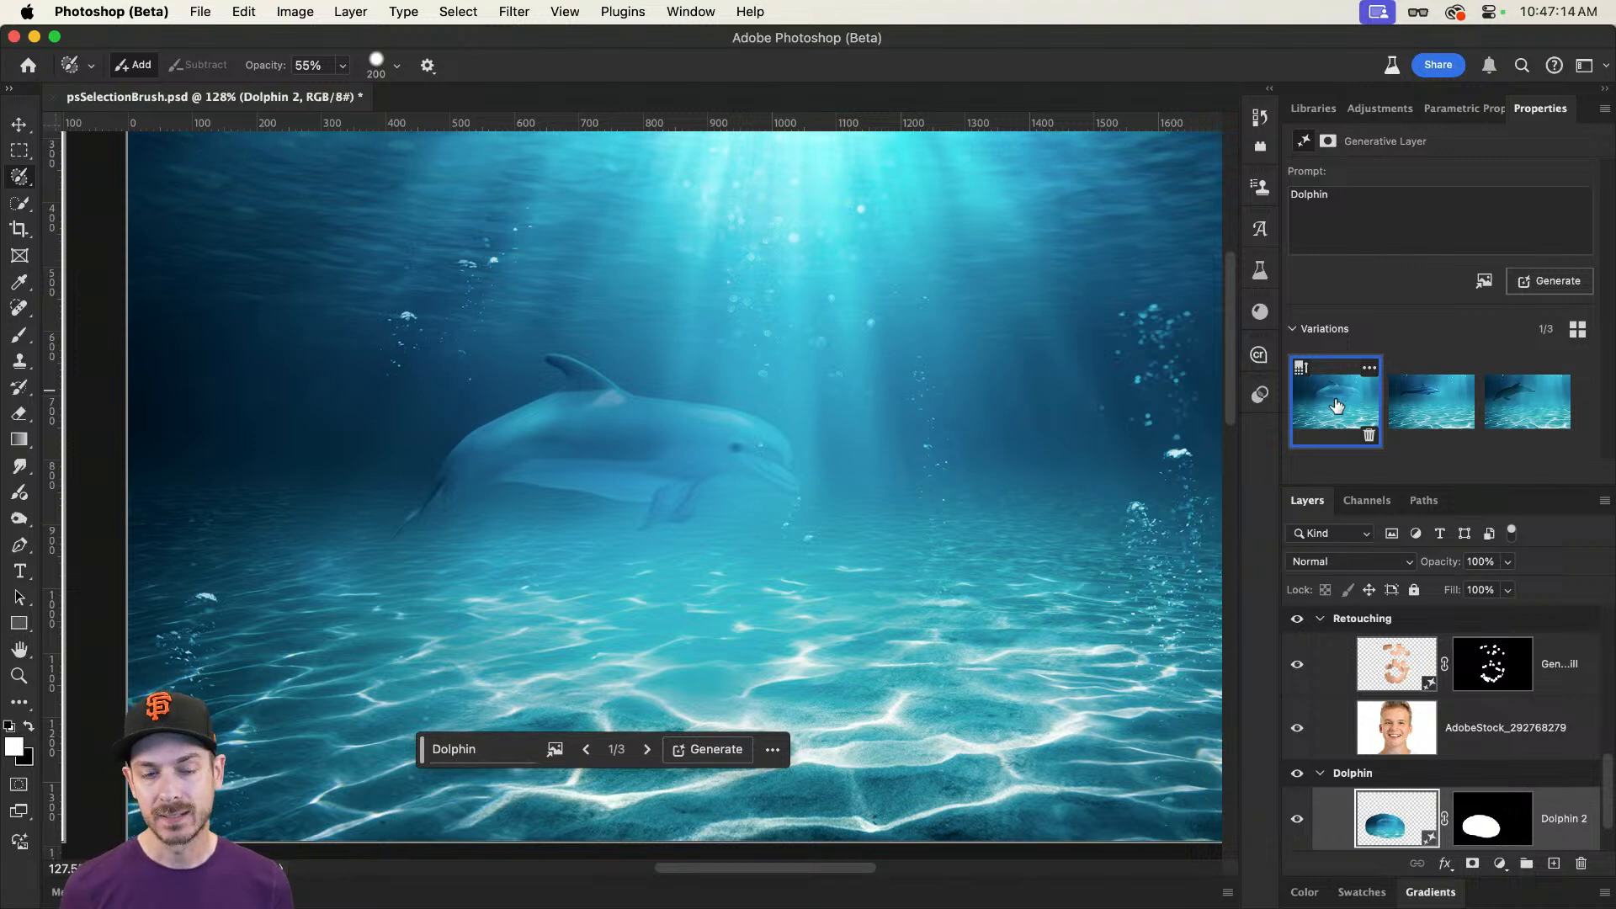
scroll(1450, 756, down, 2)
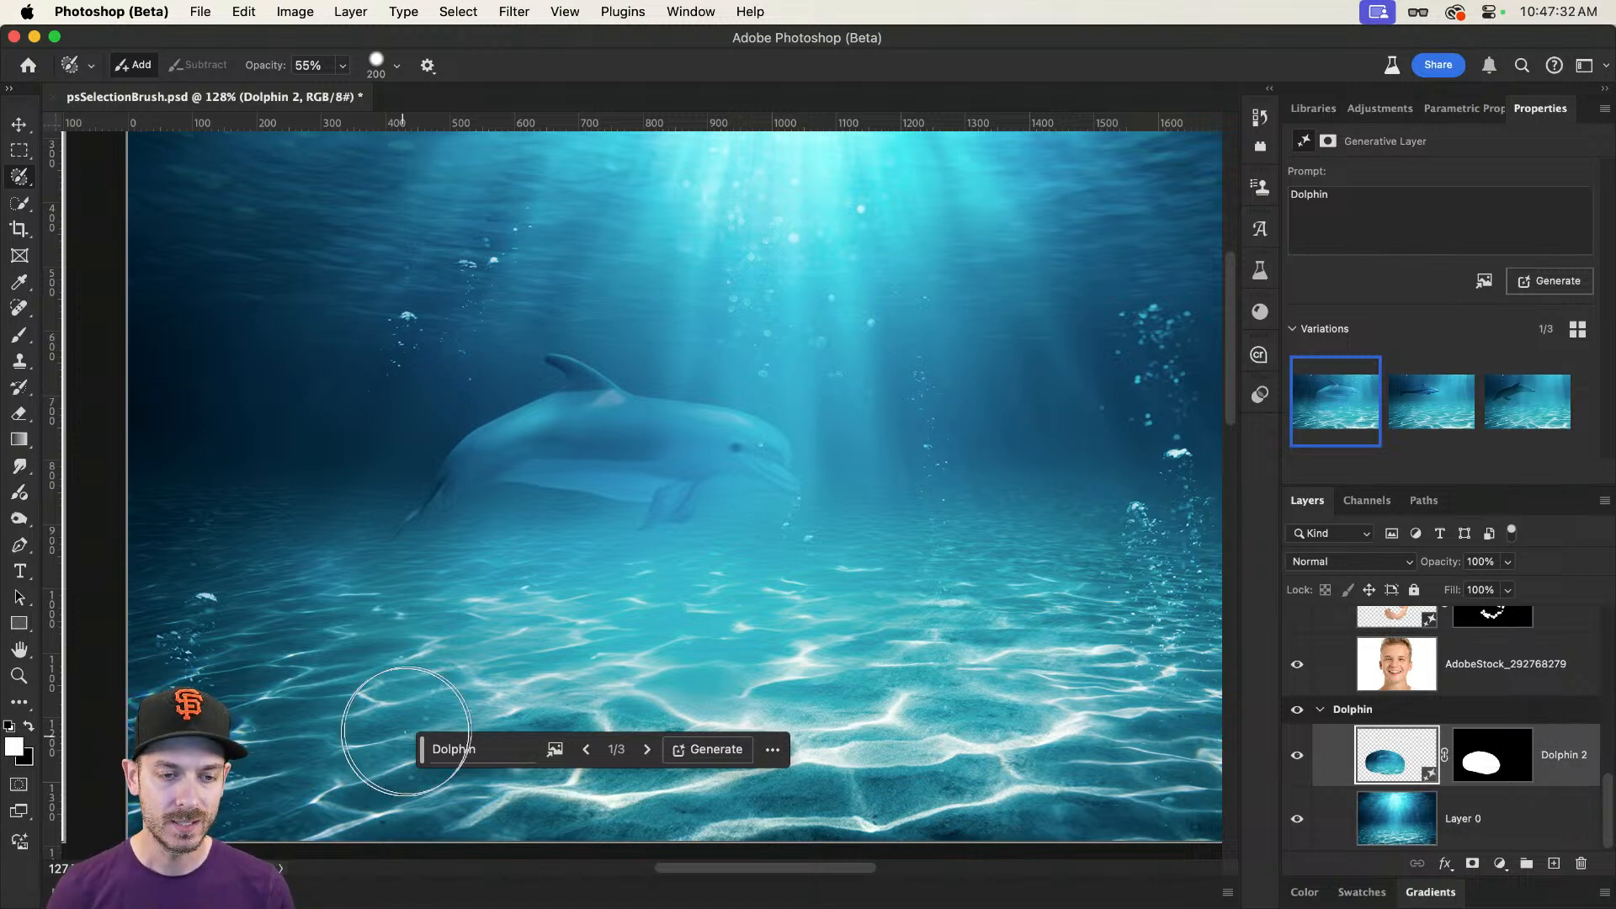
key(alt+space)
drag(672, 531, 722, 502)
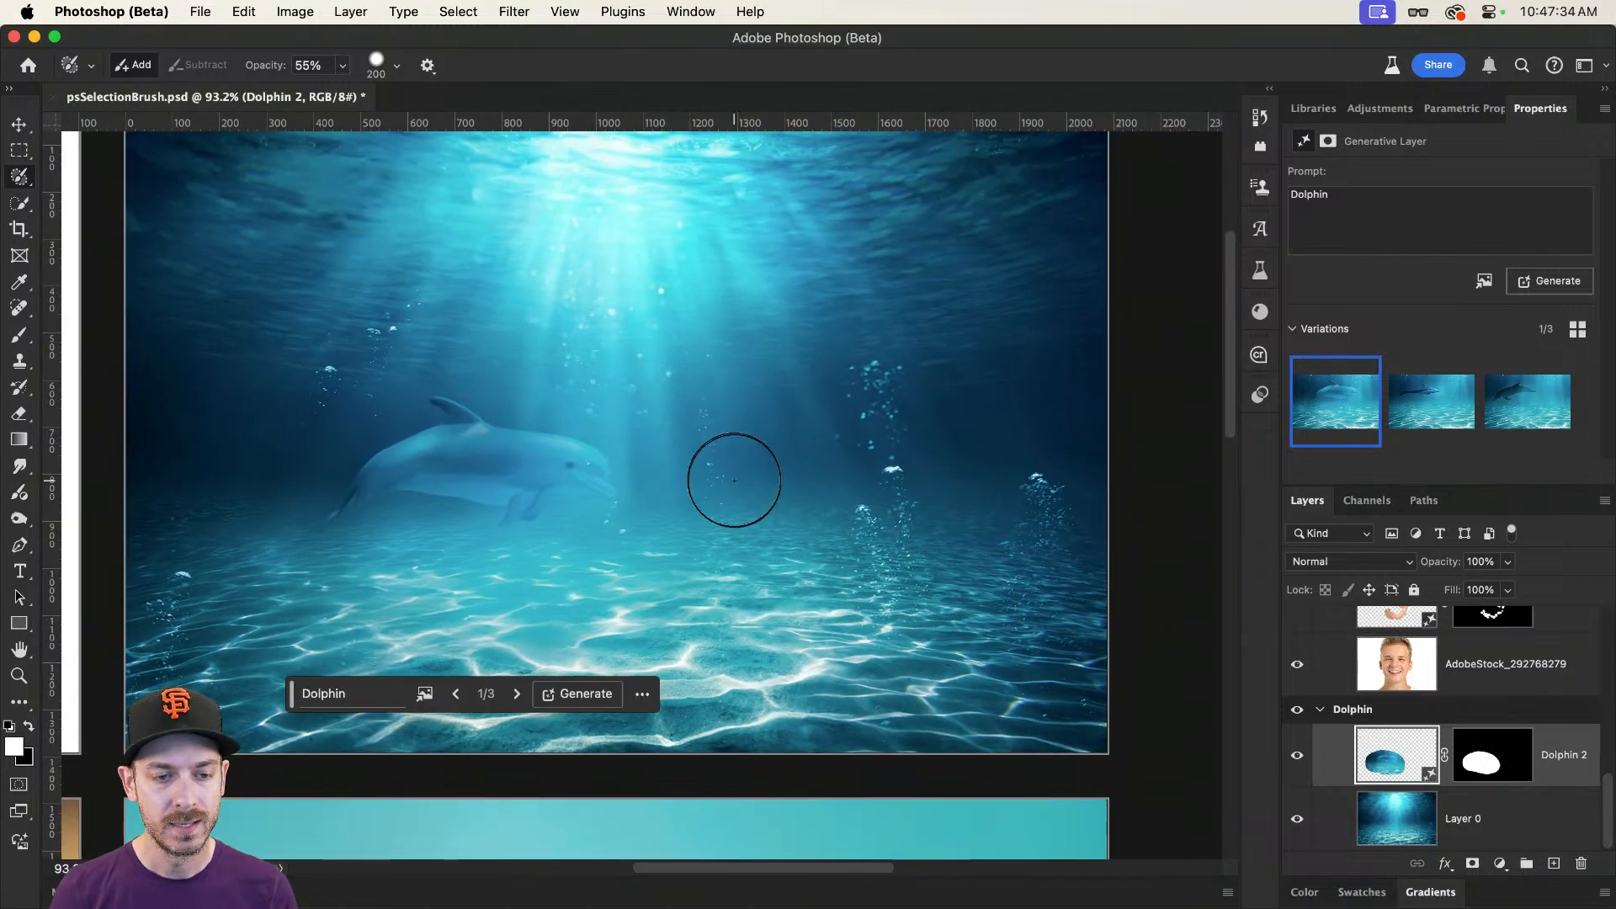
Step: Set the Selection Brush opacity to 100%, paint an oval selection to the right of the faint dolphin, and generate "Dolphin" in it
key(0)
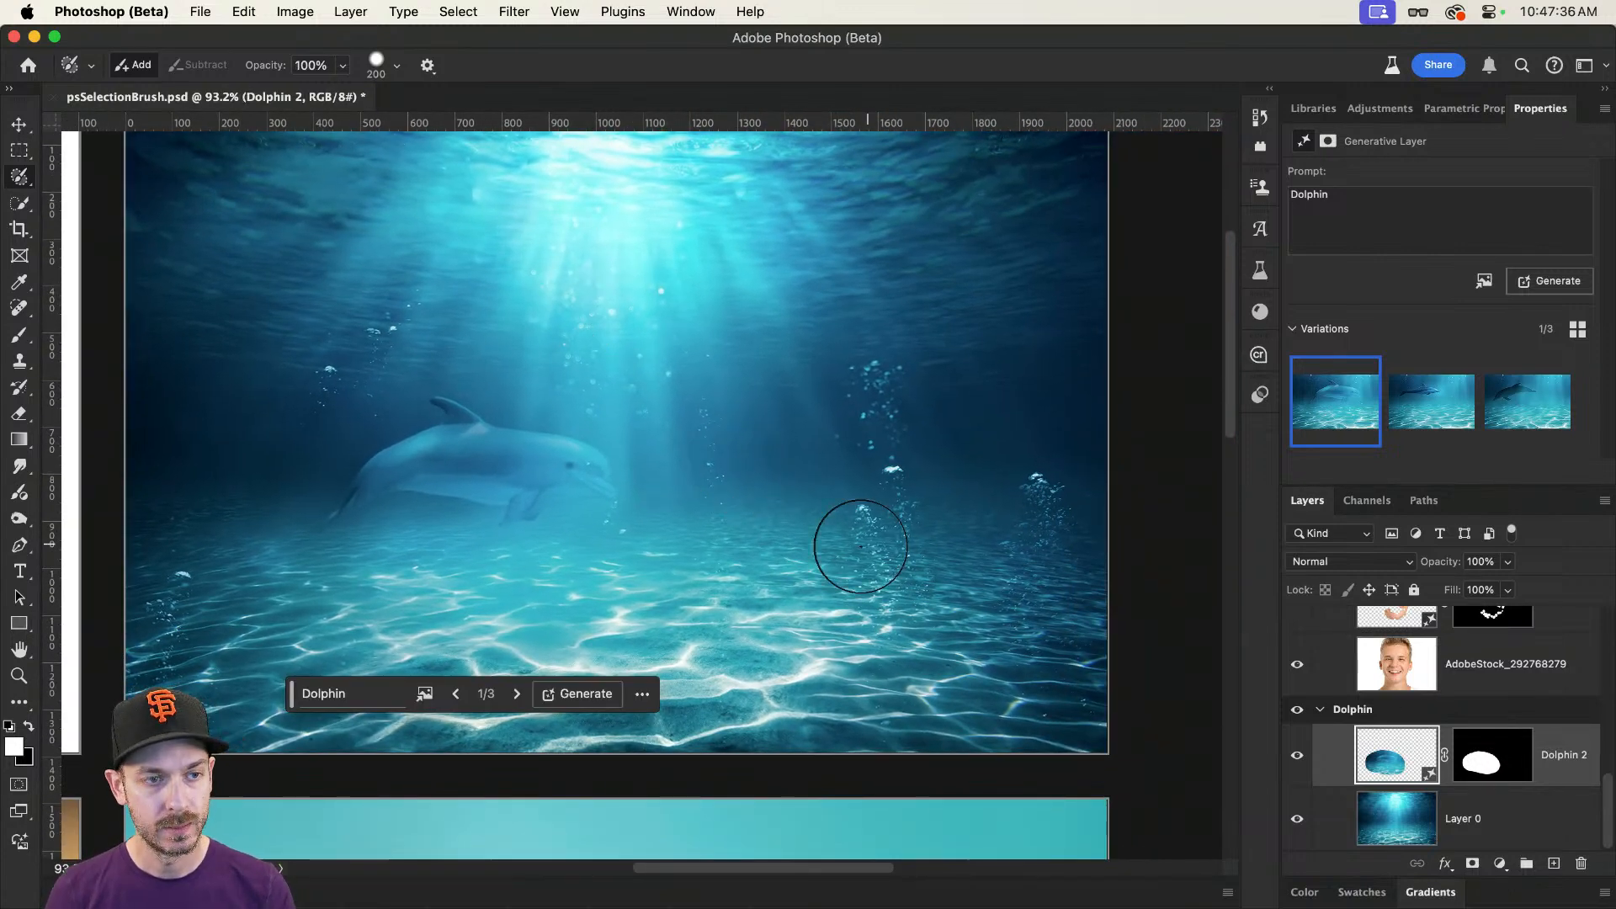
mouse_move(716, 450)
mouse_down()
mouse_move(830, 558)
mouse_move(977, 541)
mouse_move(724, 486)
mouse_move(823, 480)
mouse_move(901, 518)
mouse_up()
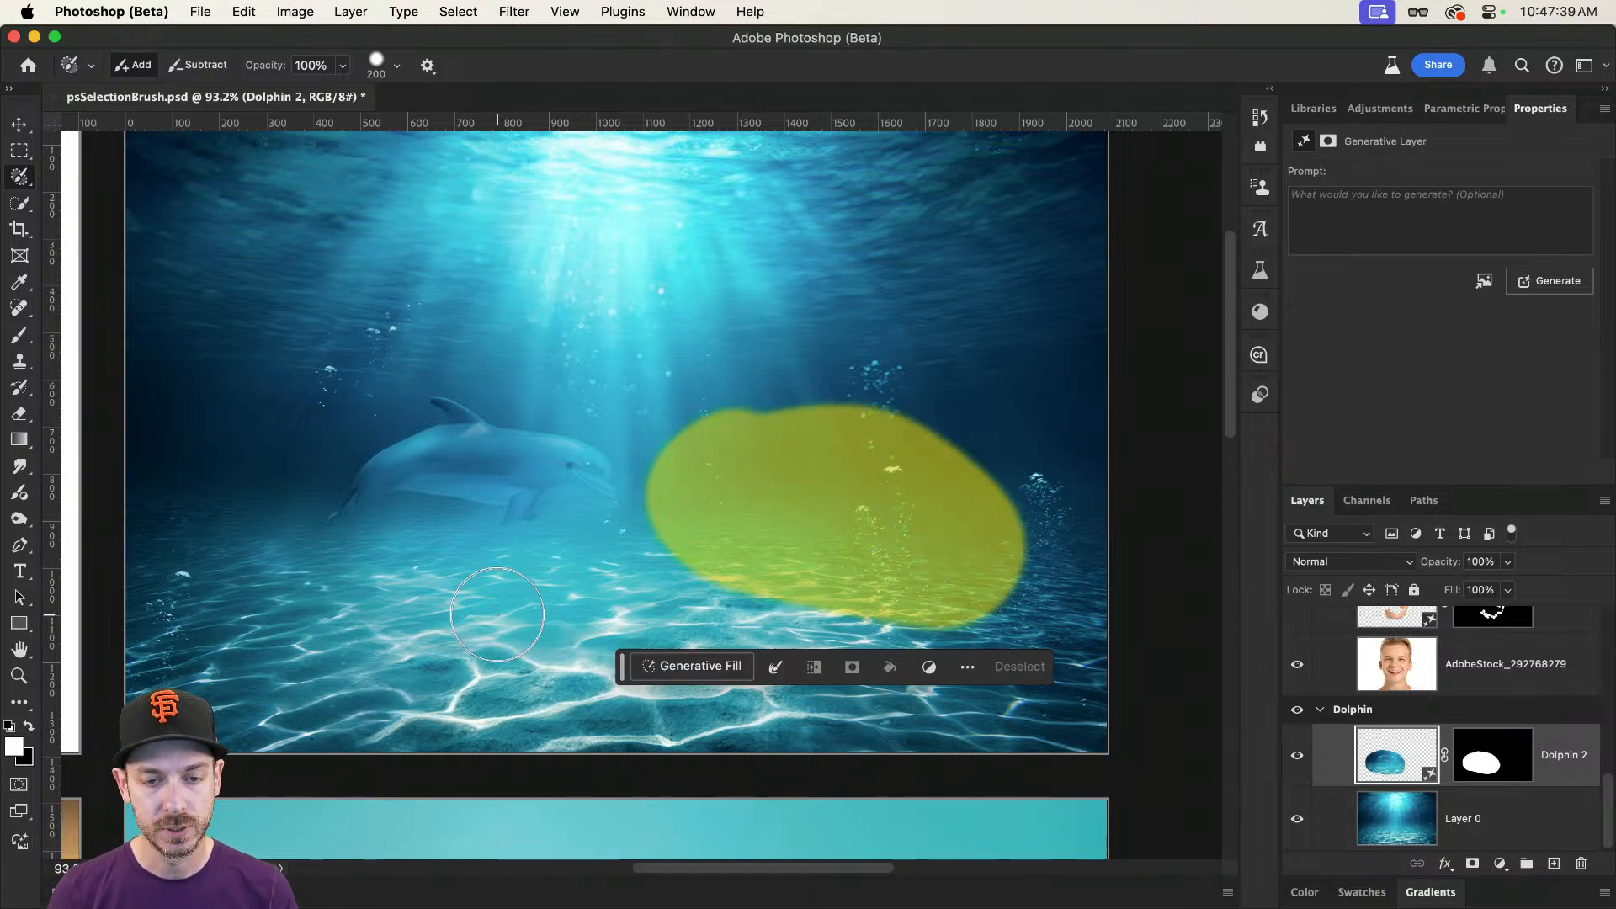
click(719, 666)
text(Dolphin)
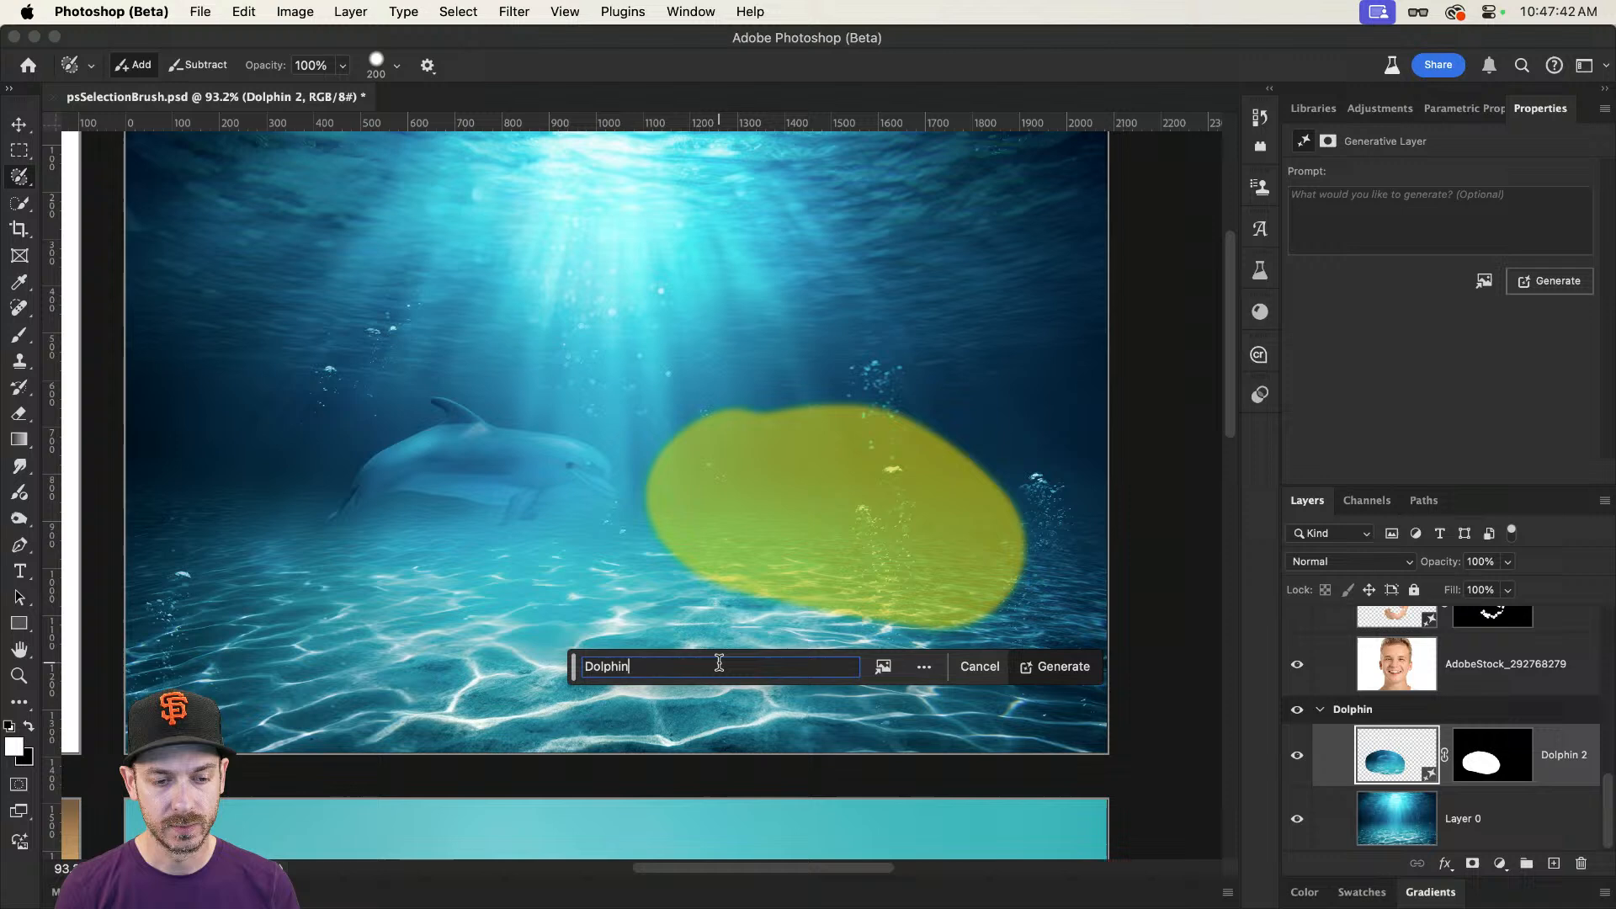
key(Return)
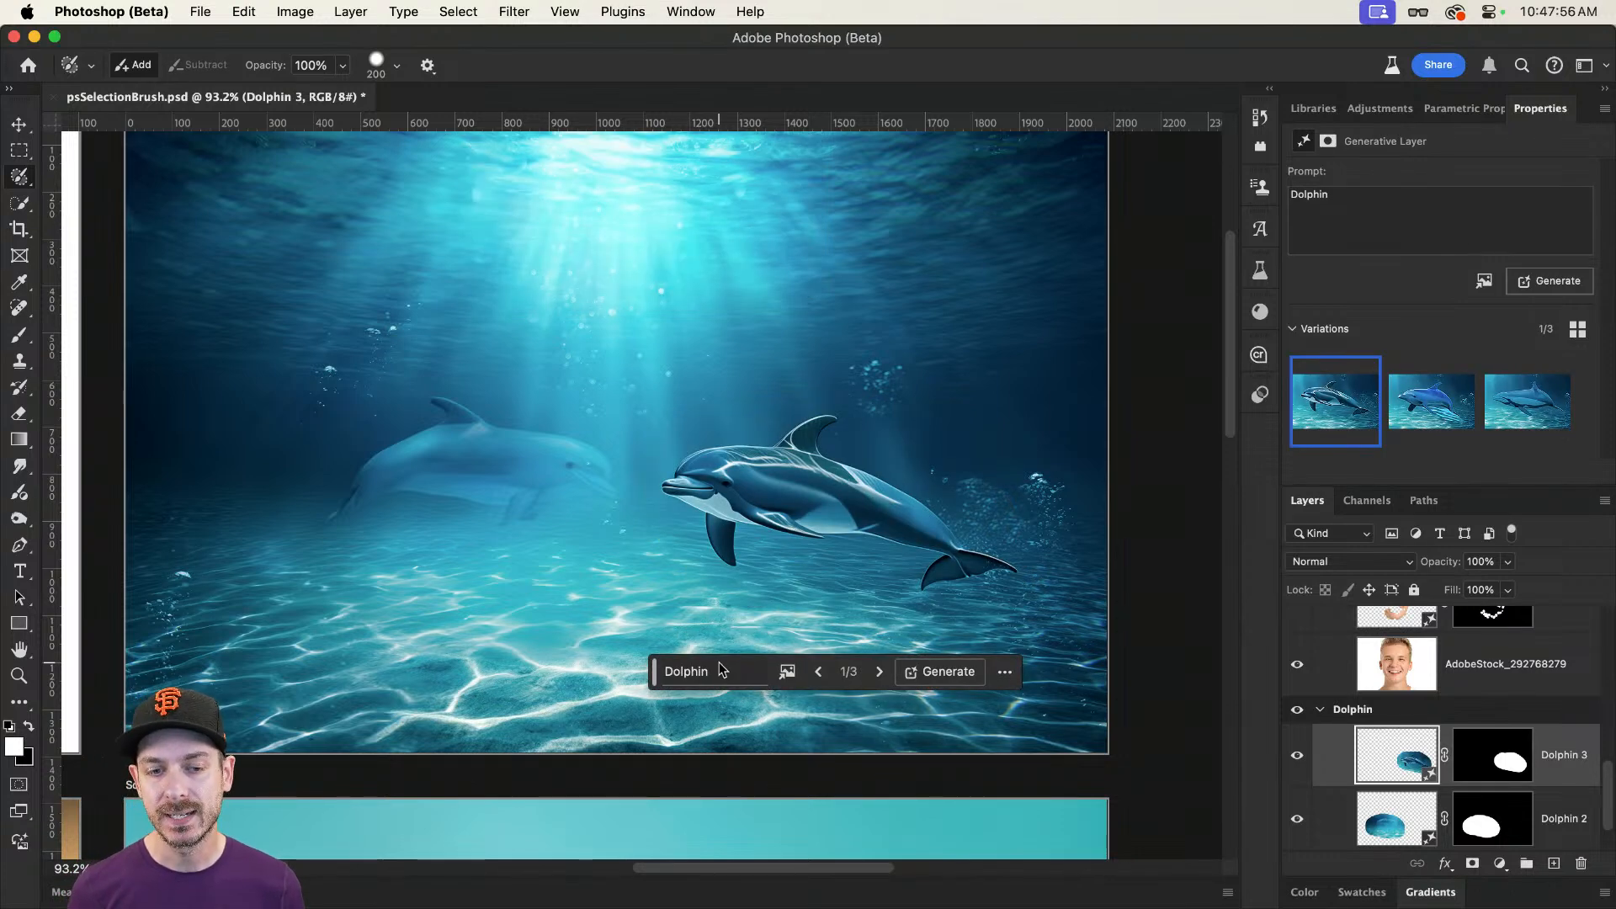
mouse_move(1428, 419)
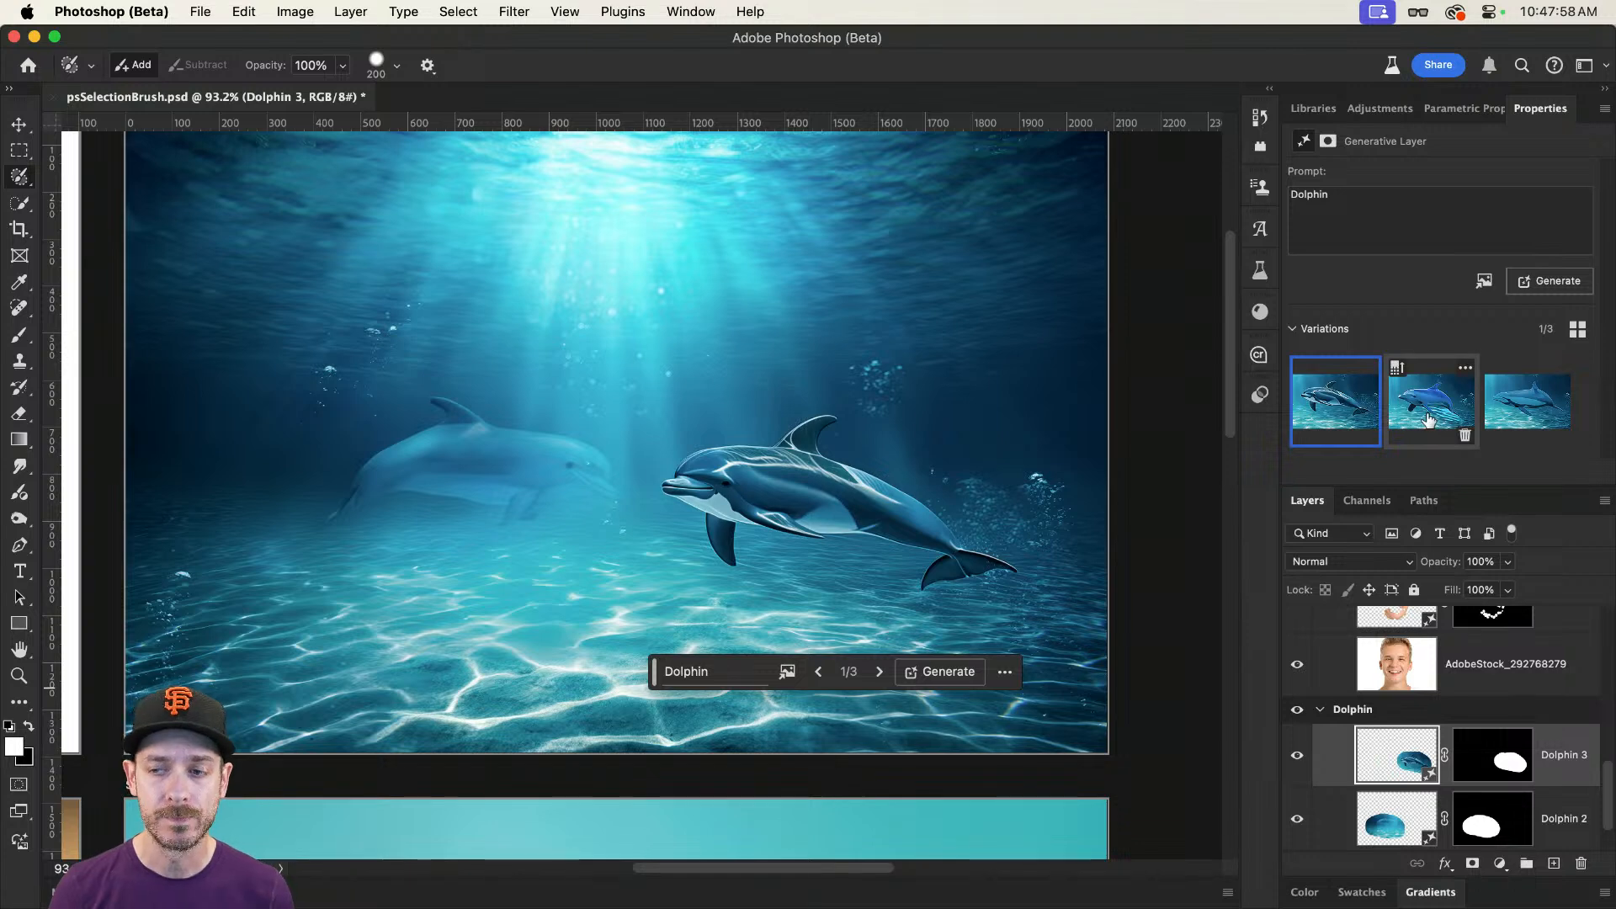
Step: Switch to the Move tool and select the Soda layer on the artboard with the drink glass
key(v)
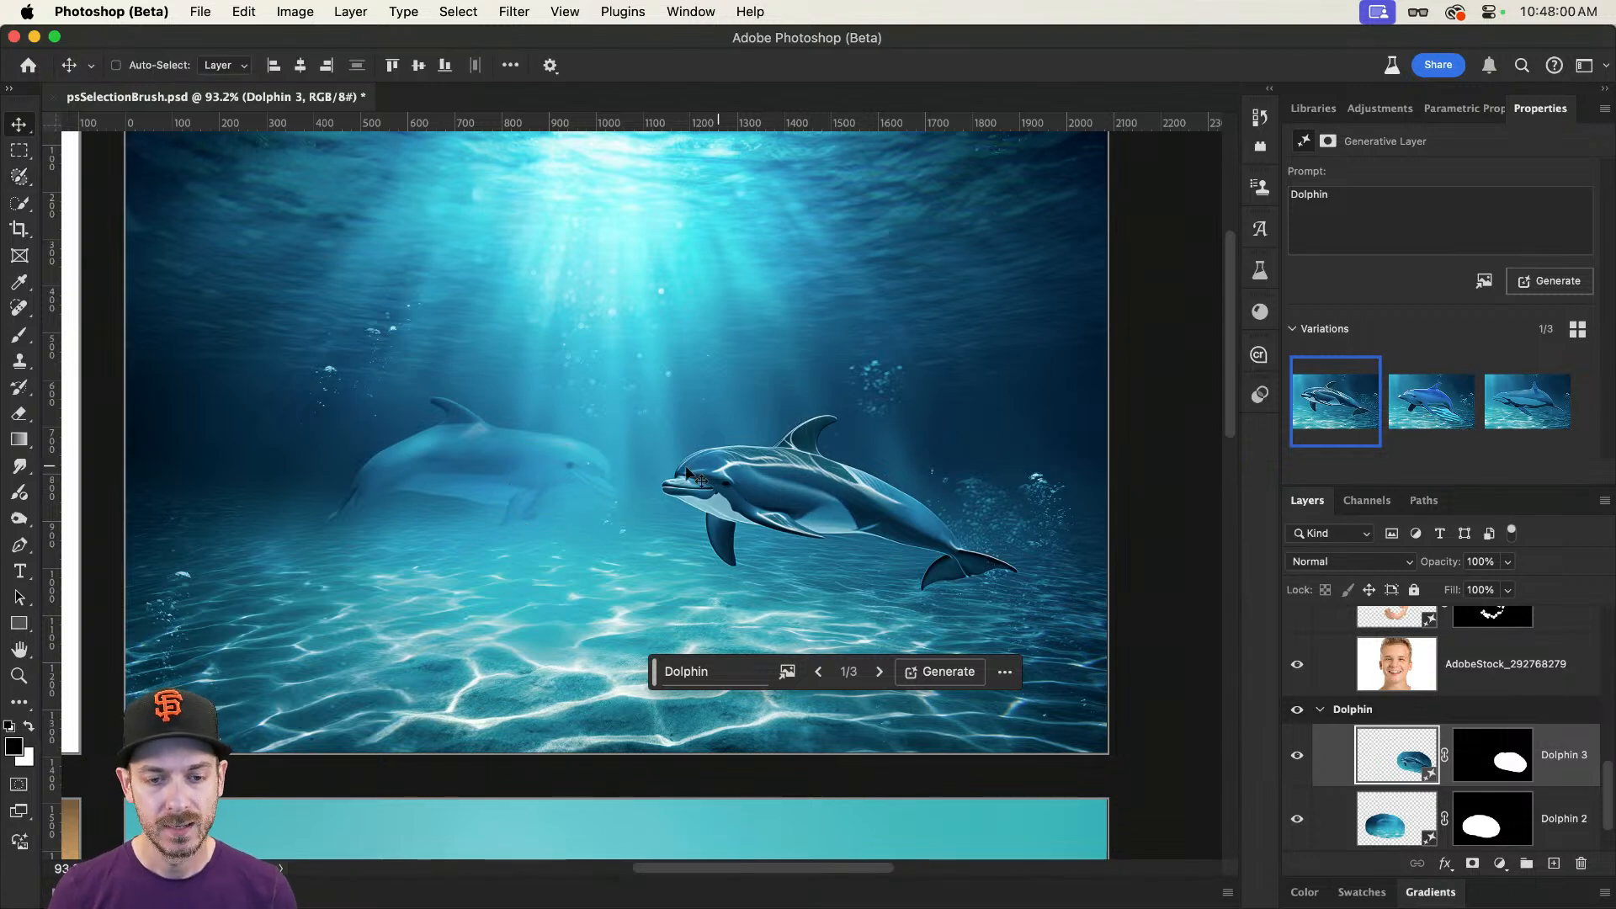
drag(805, 477, 840, 478)
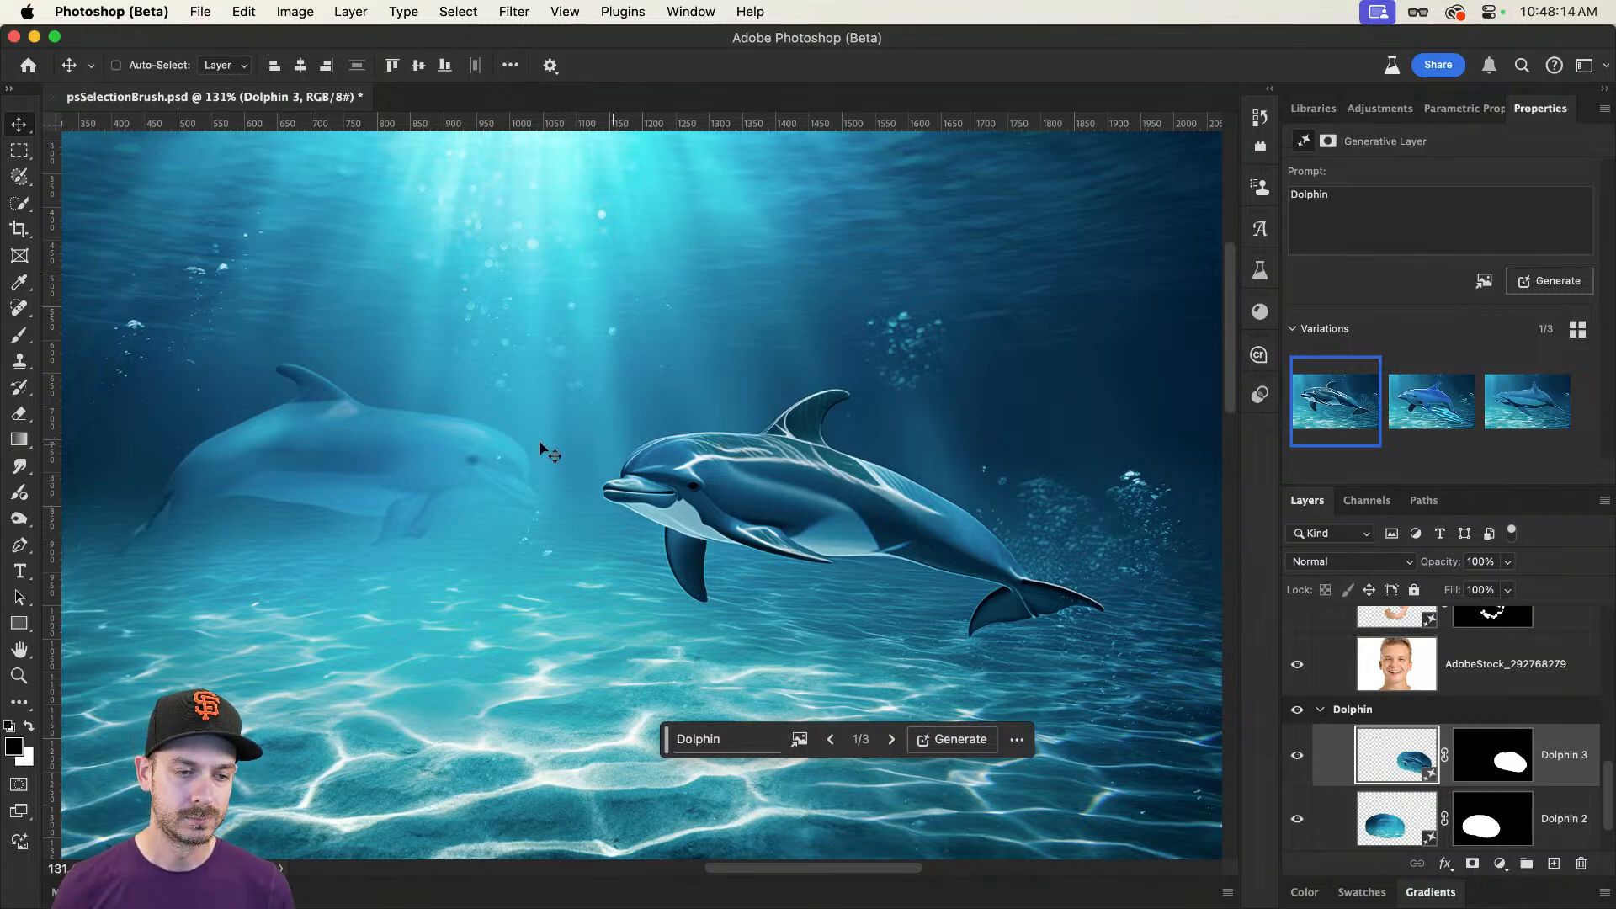
scroll(539, 441, left, 5)
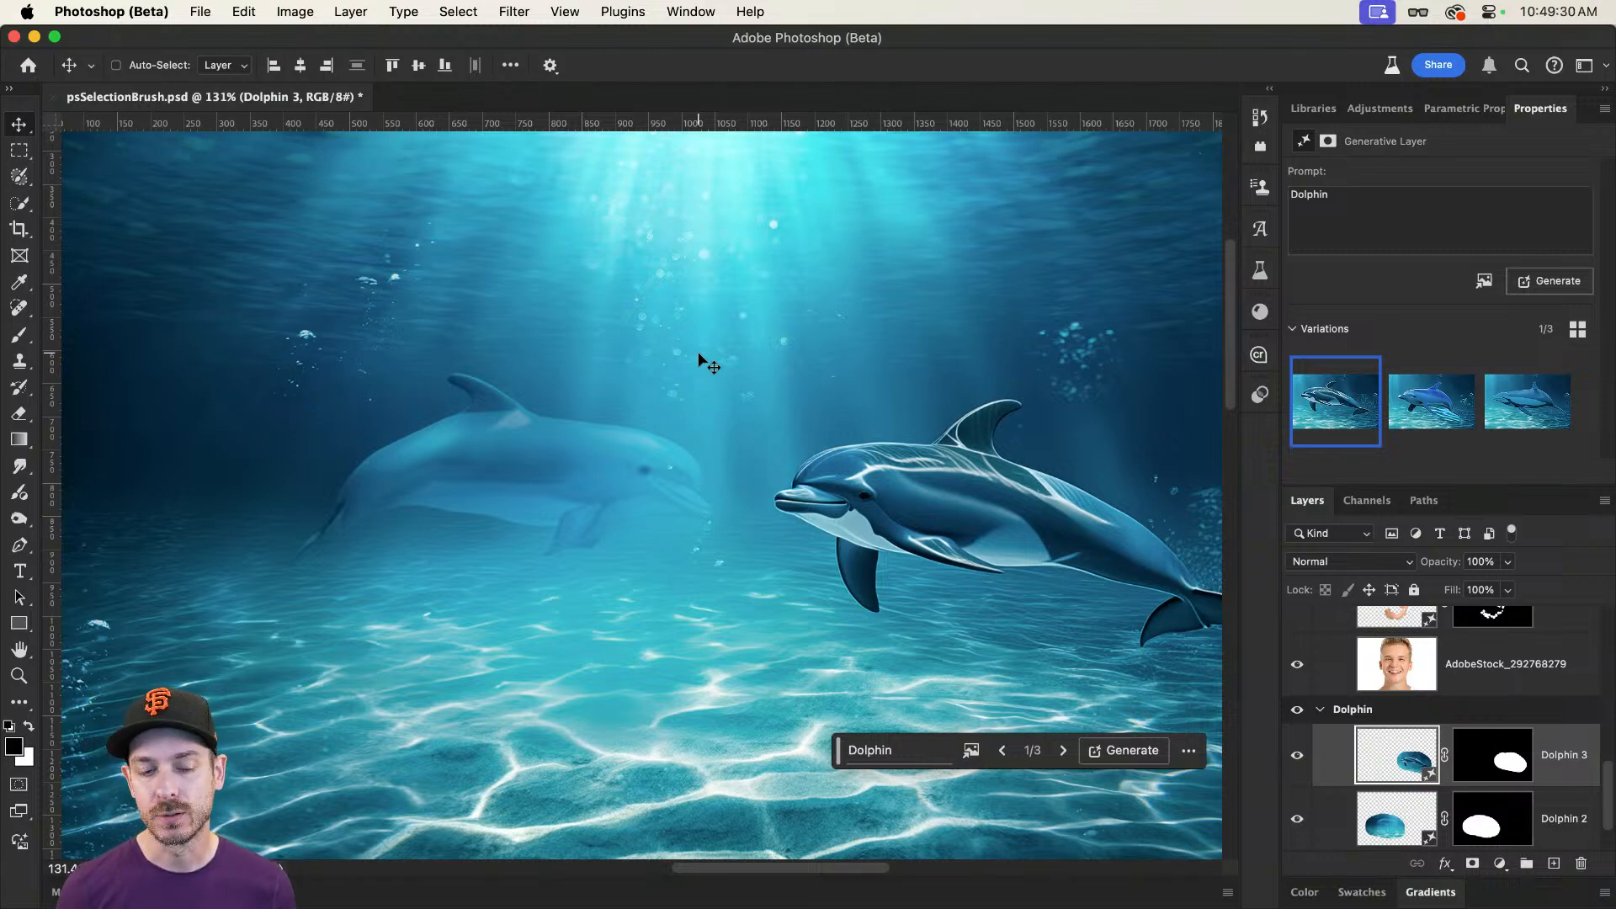
scroll(704, 360, down, 10)
scroll(714, 419, down, 3)
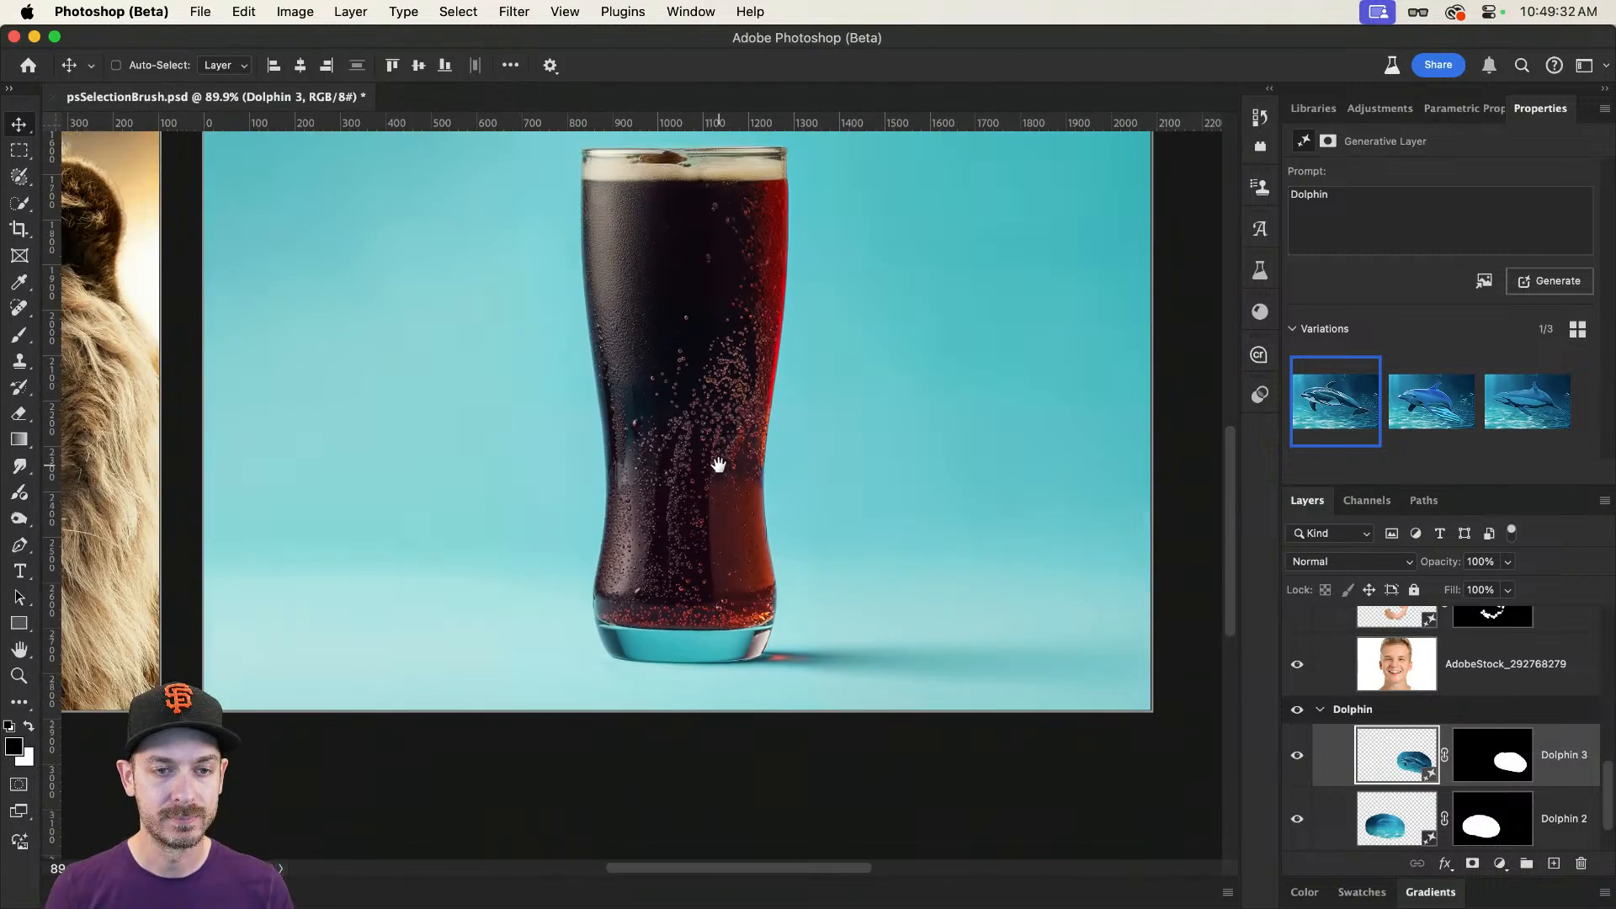
drag(725, 299, 791, 332)
super+click(739, 311)
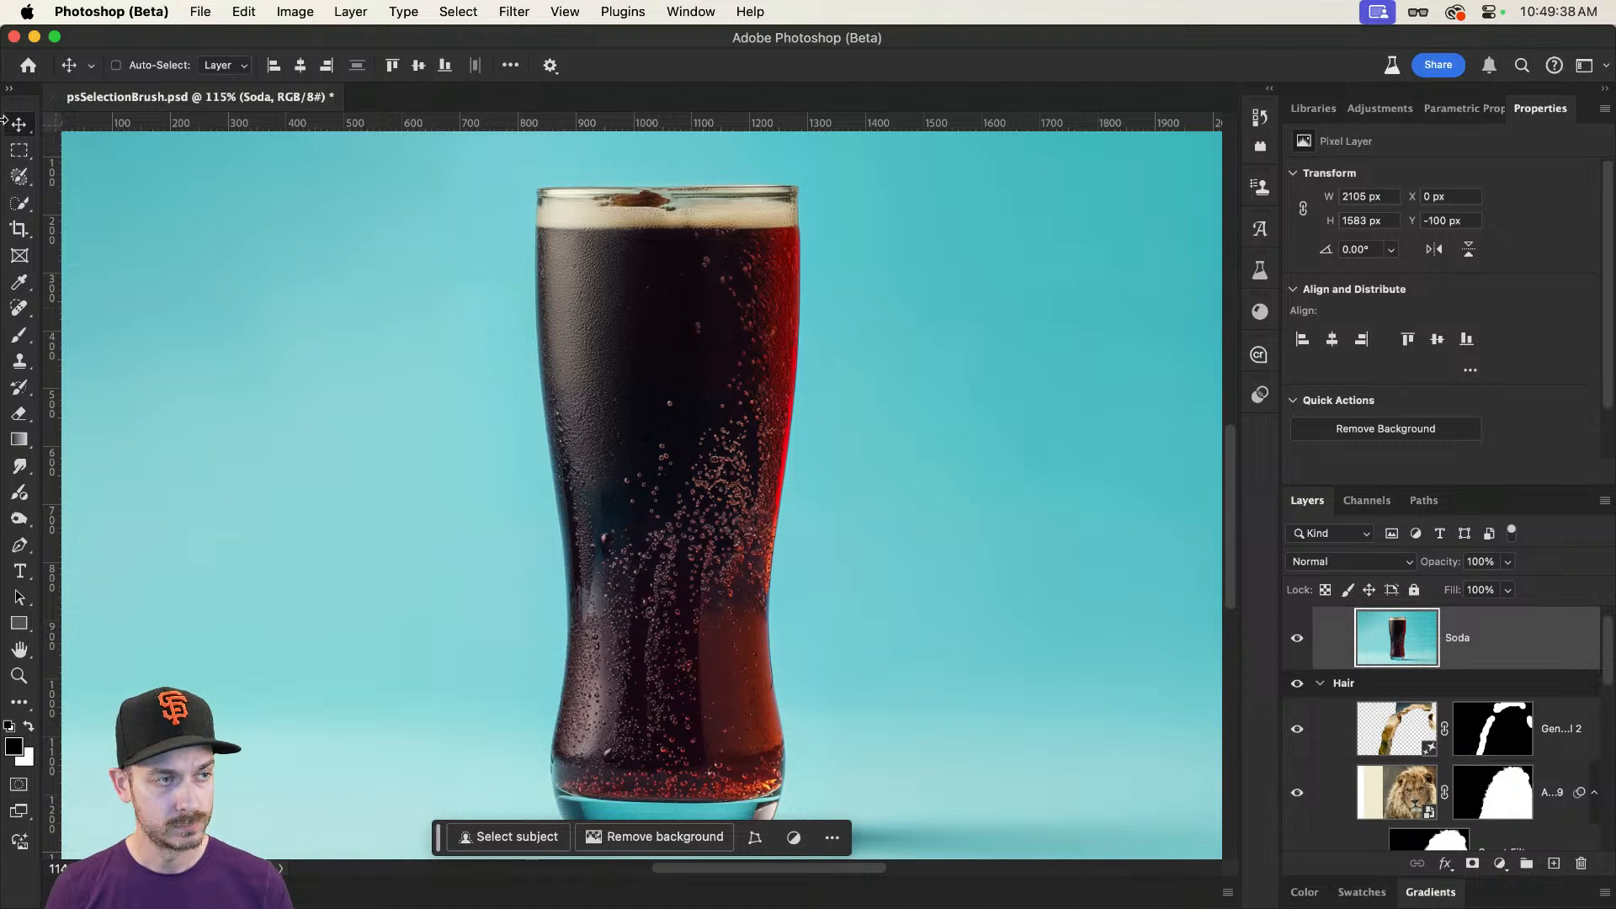
Step: Paint a full-opacity Selection Brush selection about 448 by 610 px over the dark drink, using brush size 150
click(19, 176)
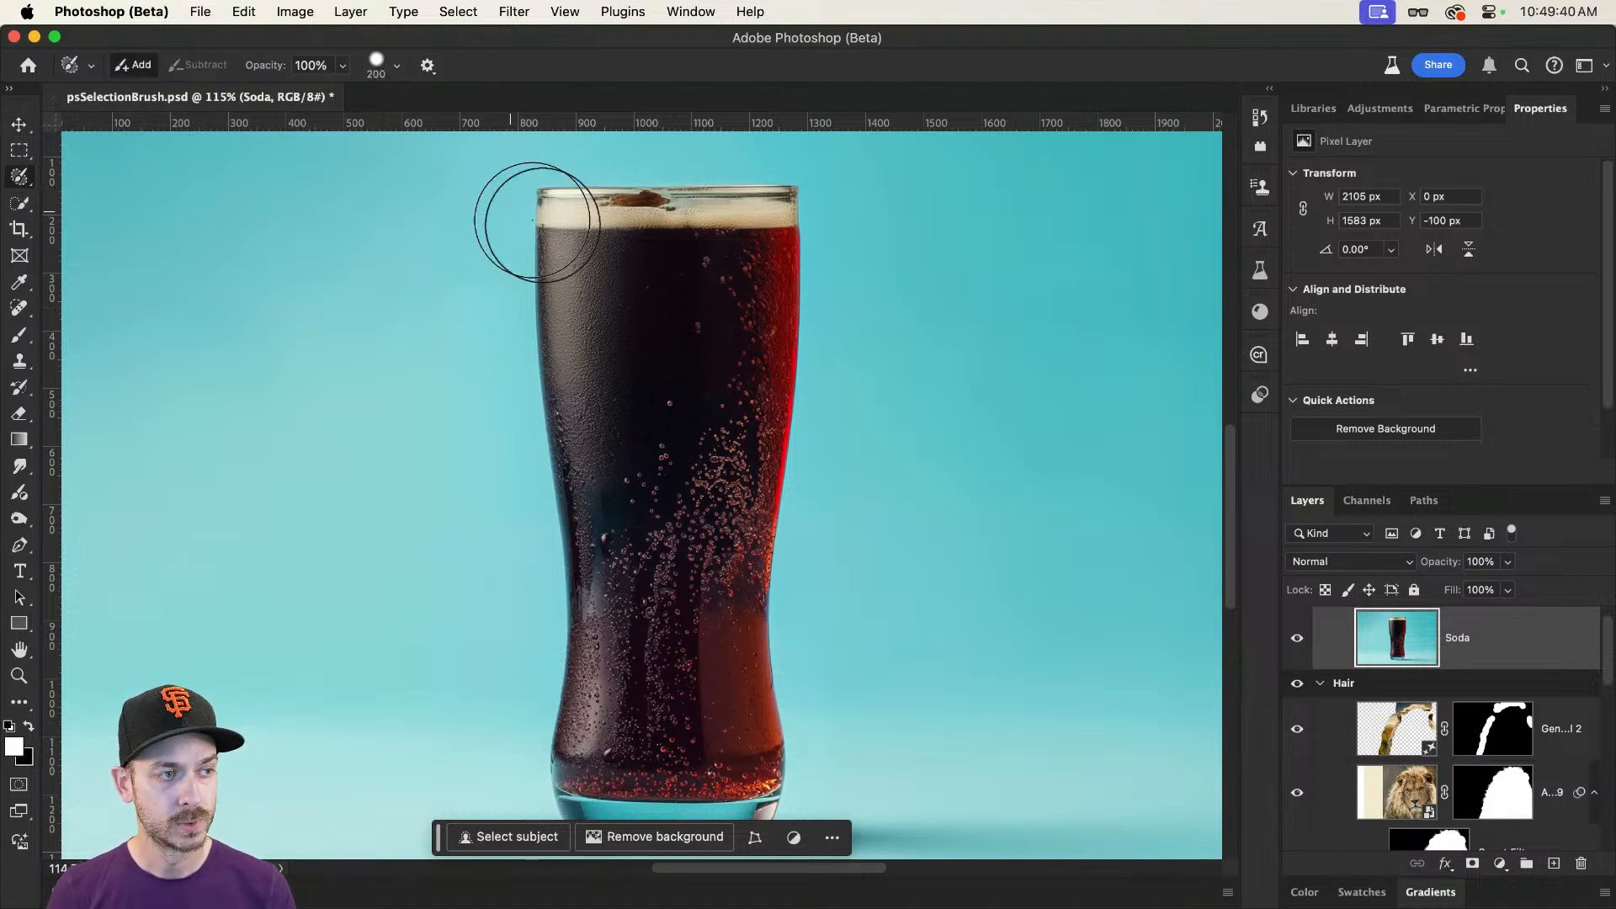
key(bracketleft)
key(bracketleft)
mouse_move(619, 324)
mouse_down()
mouse_move(694, 327)
mouse_move(732, 386)
mouse_move(718, 515)
mouse_move(678, 559)
mouse_move(631, 553)
mouse_move(588, 361)
mouse_move(660, 422)
mouse_move(664, 488)
mouse_up()
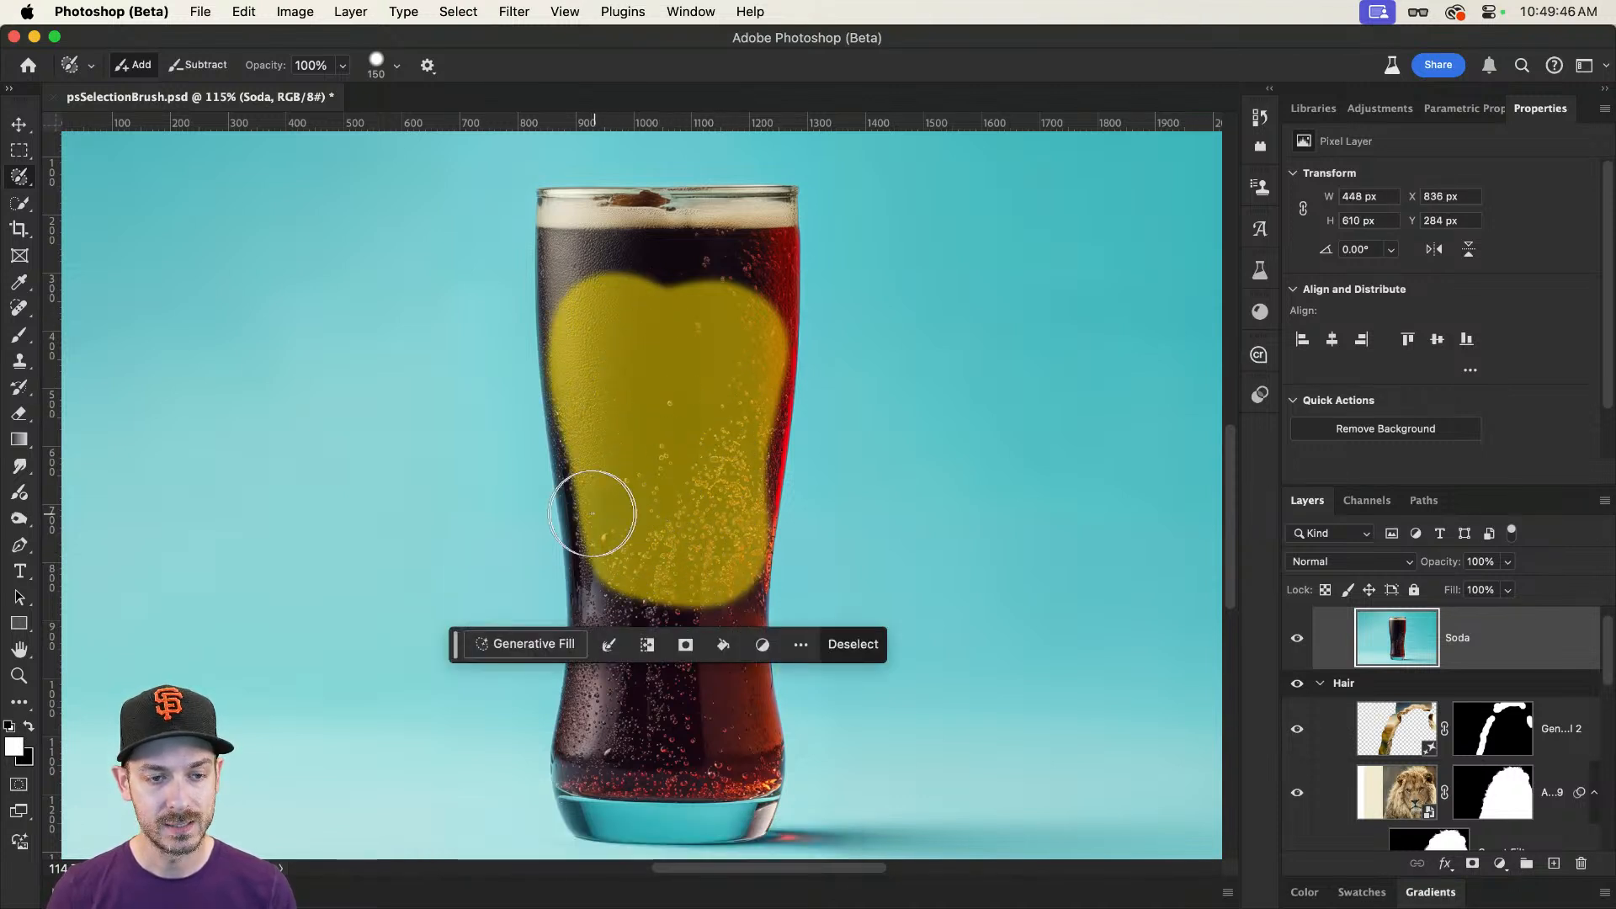
Step: Run Generative Fill on the drink selection with the prompt "Ice", compare the variations, and choose the second one
click(527, 643)
text(Ice)
key(Return)
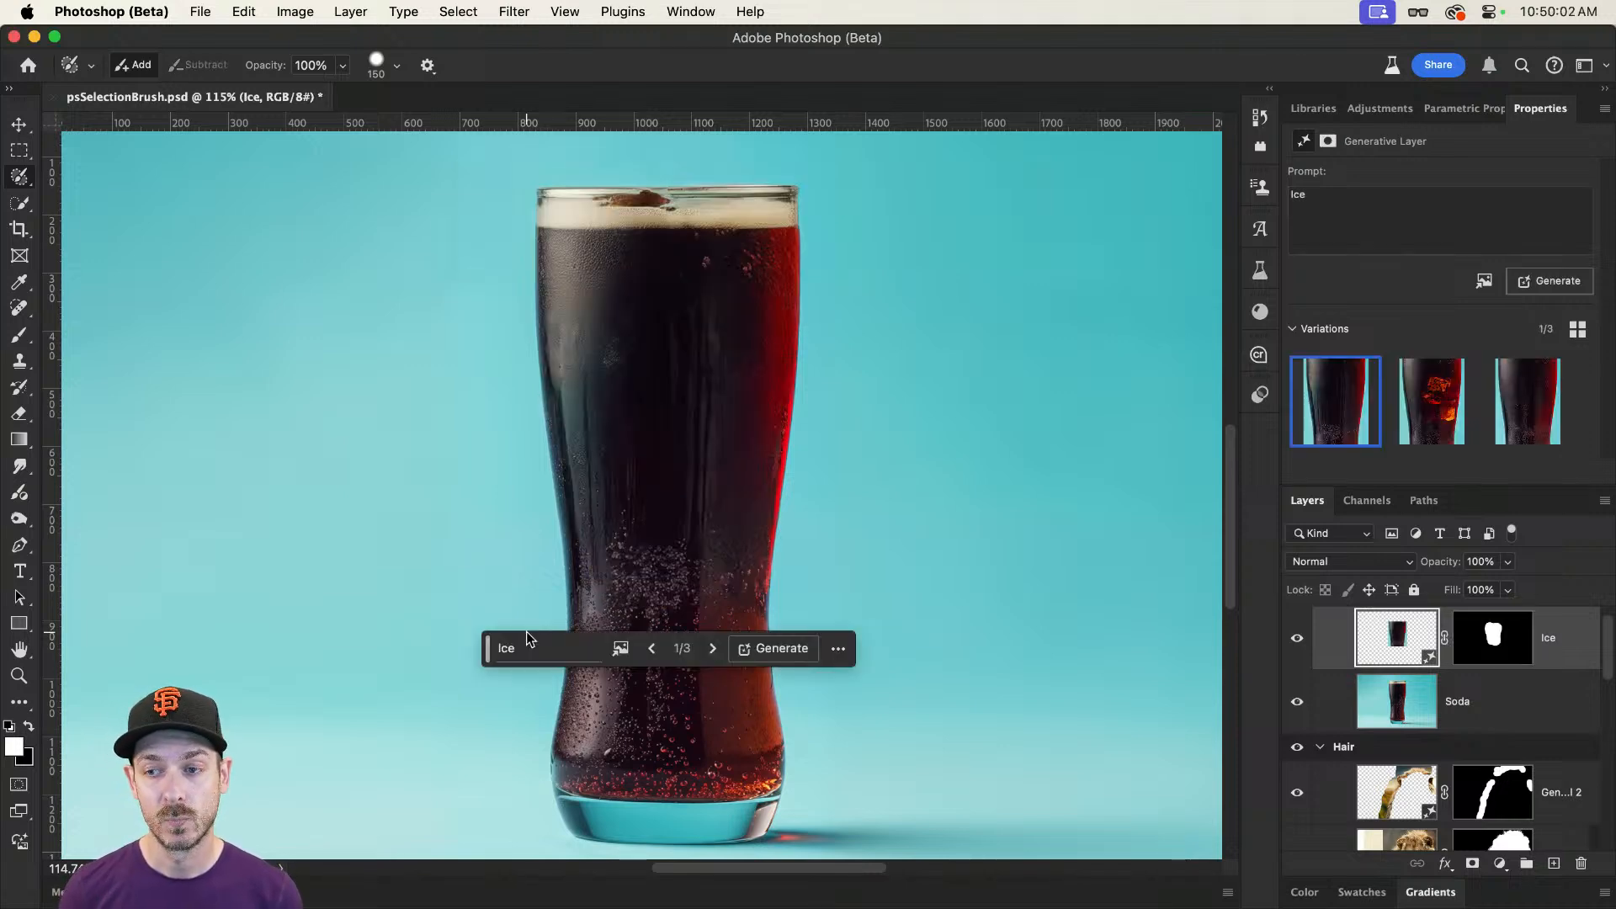
click(1496, 412)
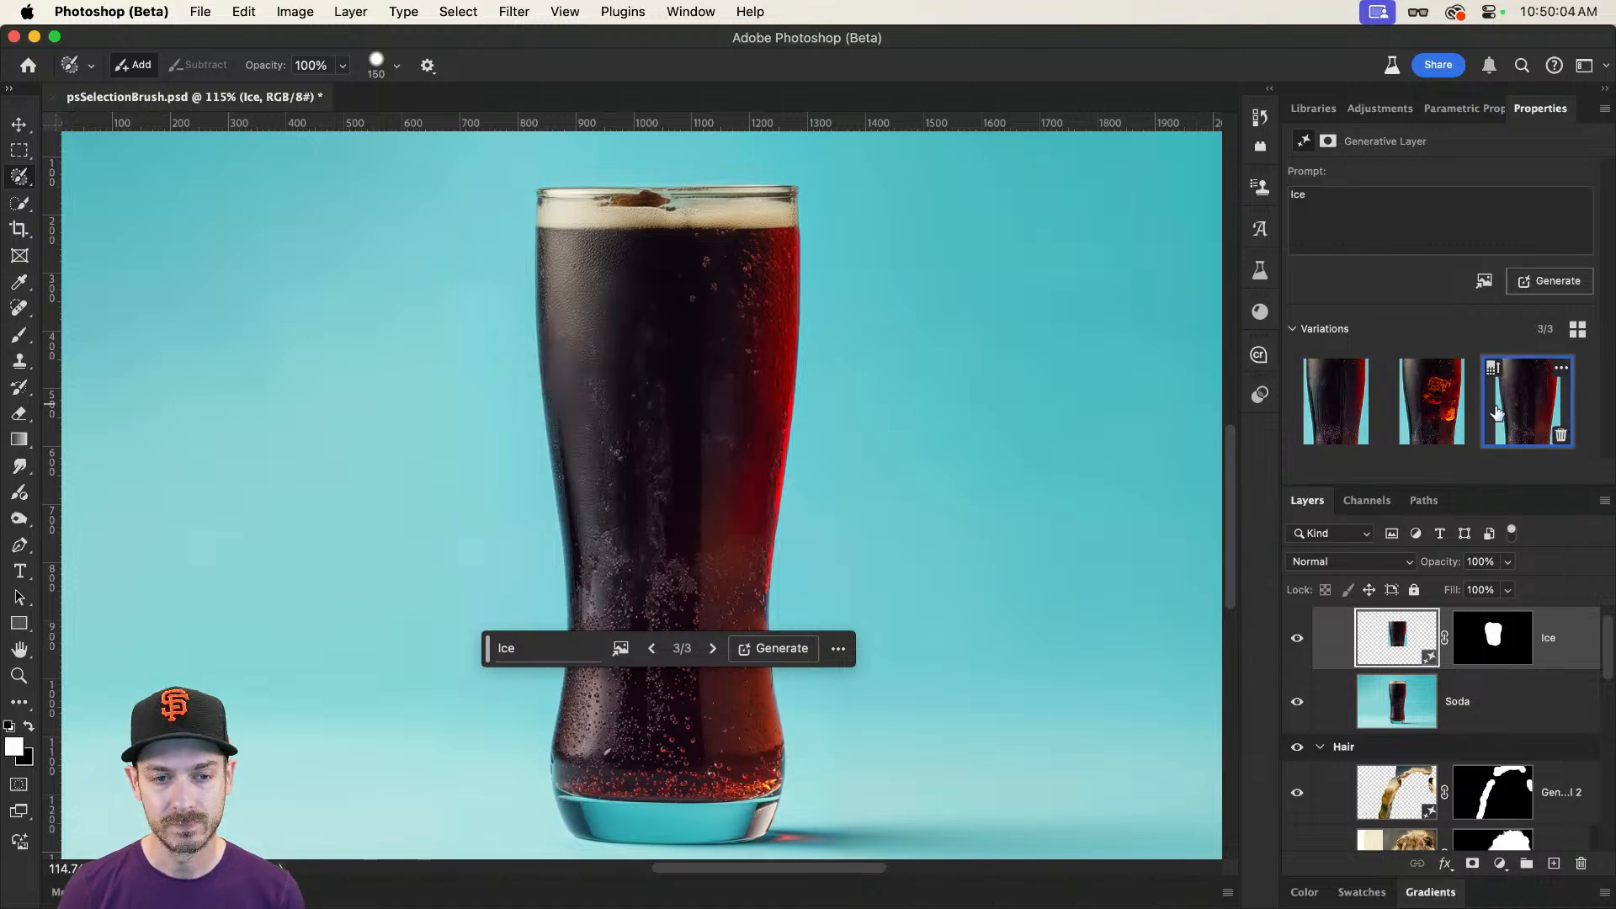
click(1449, 415)
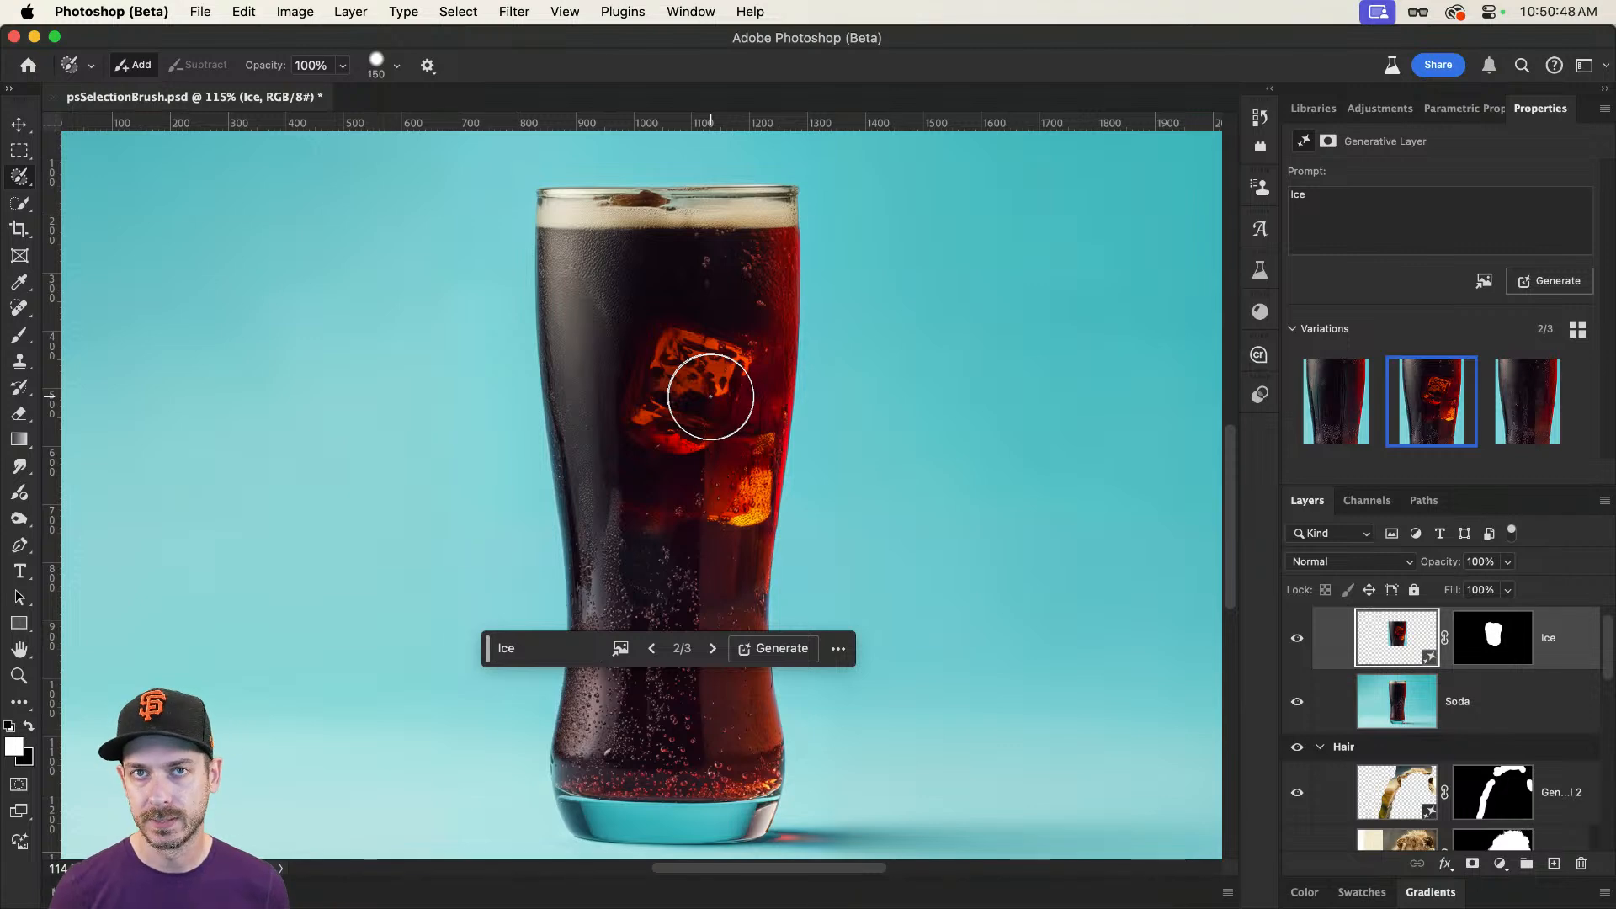
Step: Undo the full-opacity ice fill and clear the remaining selection
key(super+z)
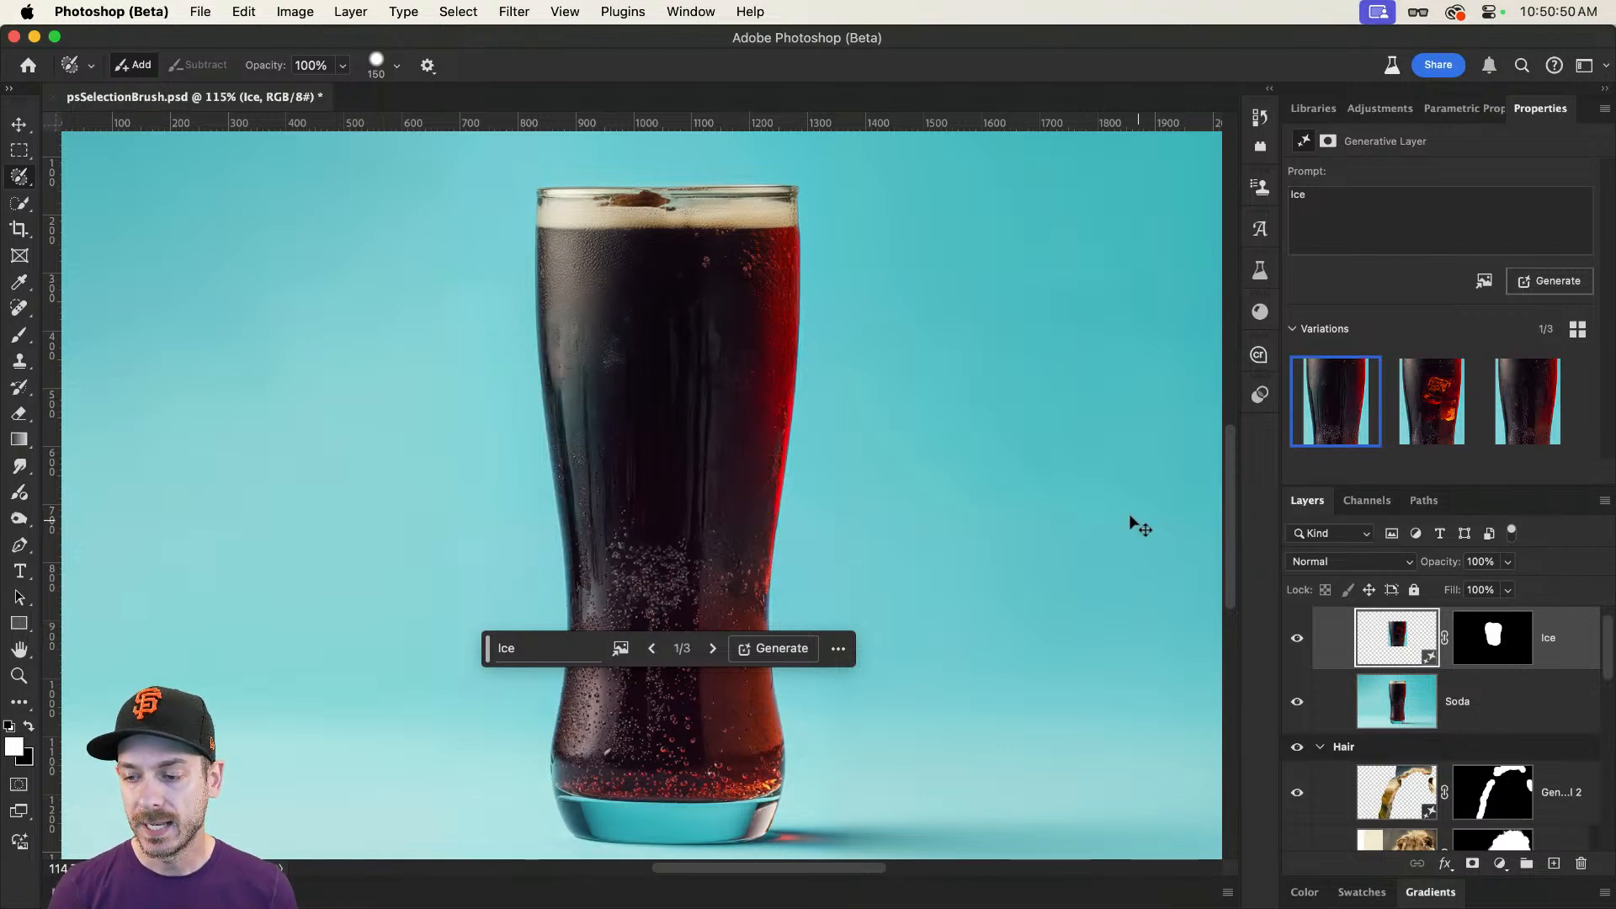
key(super+d)
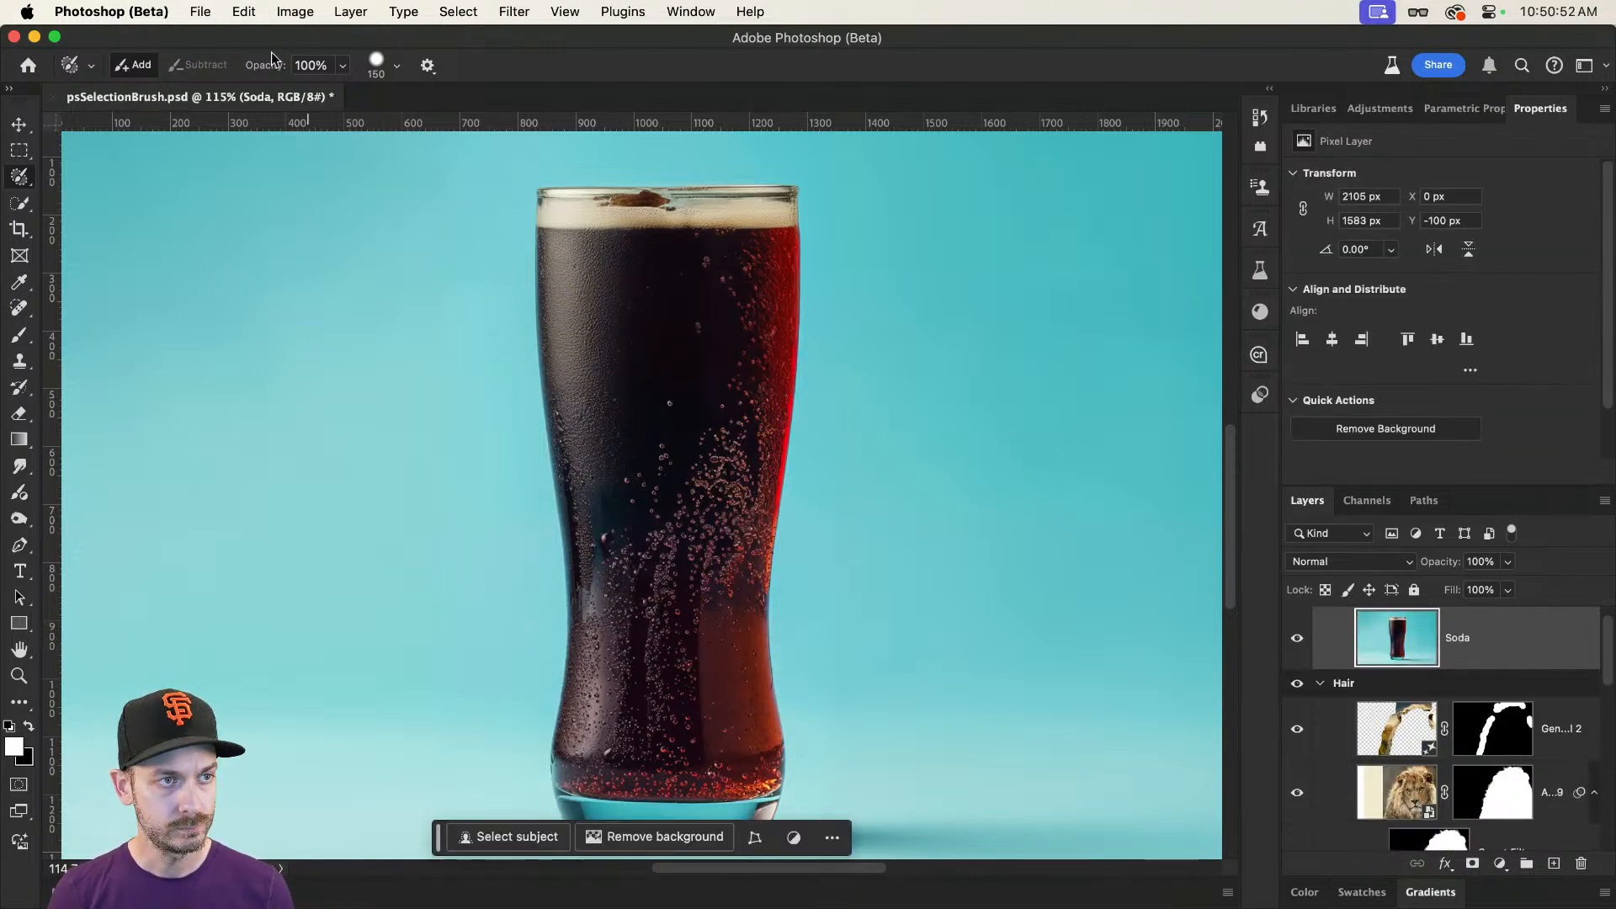
Step: Set the Selection Brush opacity to 60% and paint a selection about 386 by 687 px over the dark drink
click(340, 74)
drag(345, 90, 304, 90)
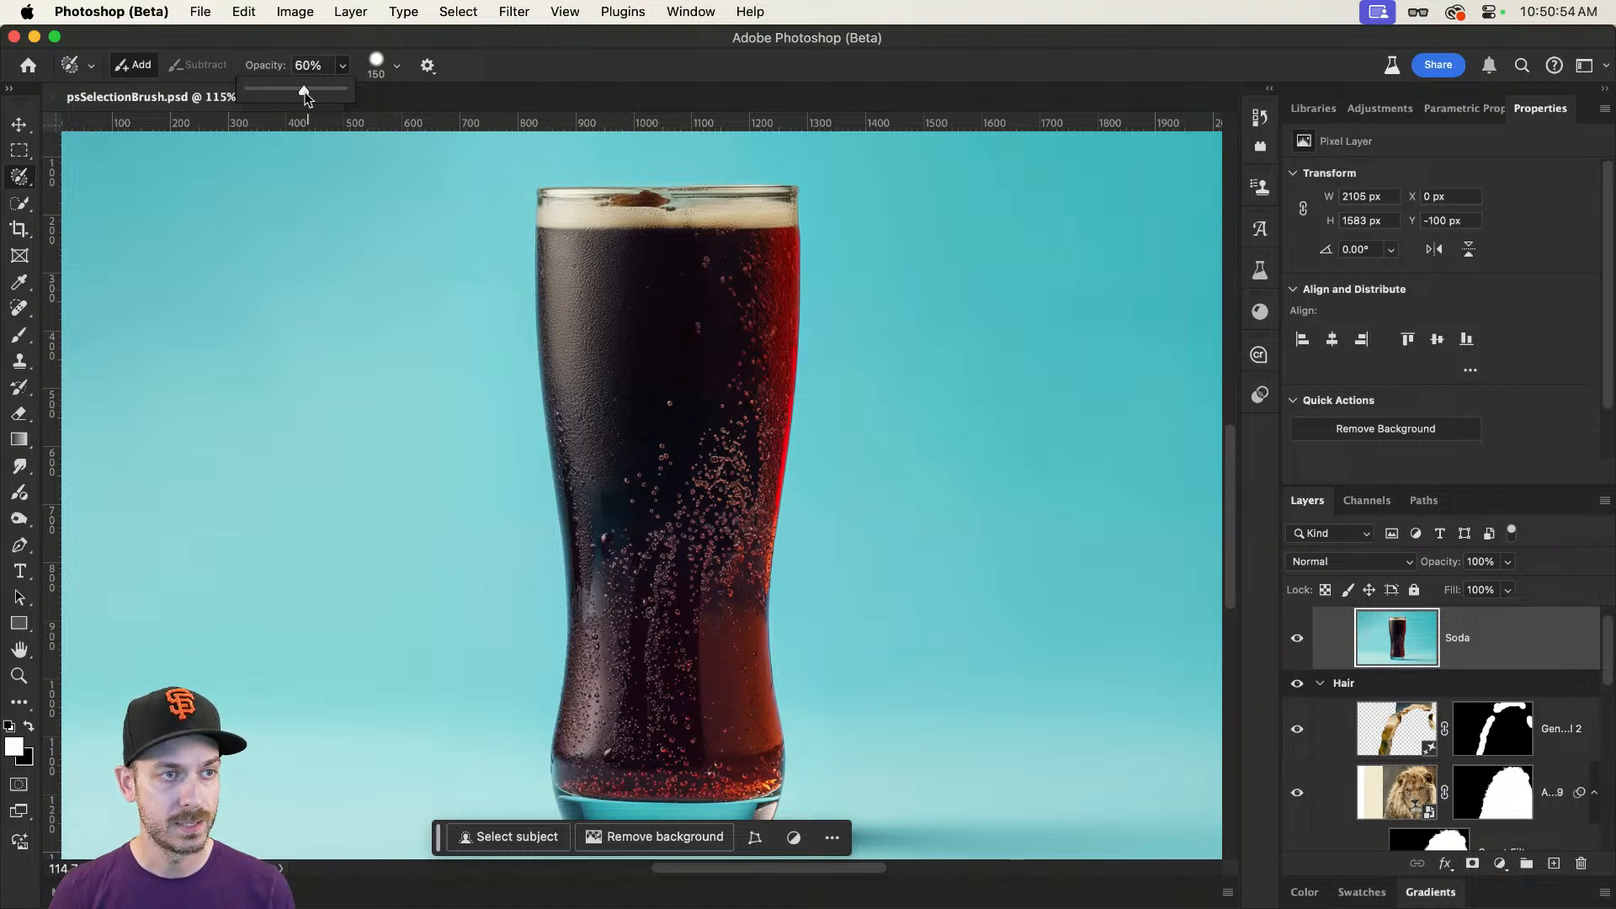
mouse_move(613, 295)
mouse_down()
mouse_move(617, 516)
mouse_move(657, 577)
mouse_move(699, 563)
mouse_move(722, 489)
mouse_move(724, 350)
mouse_move(667, 281)
mouse_move(673, 538)
mouse_move(677, 467)
mouse_up()
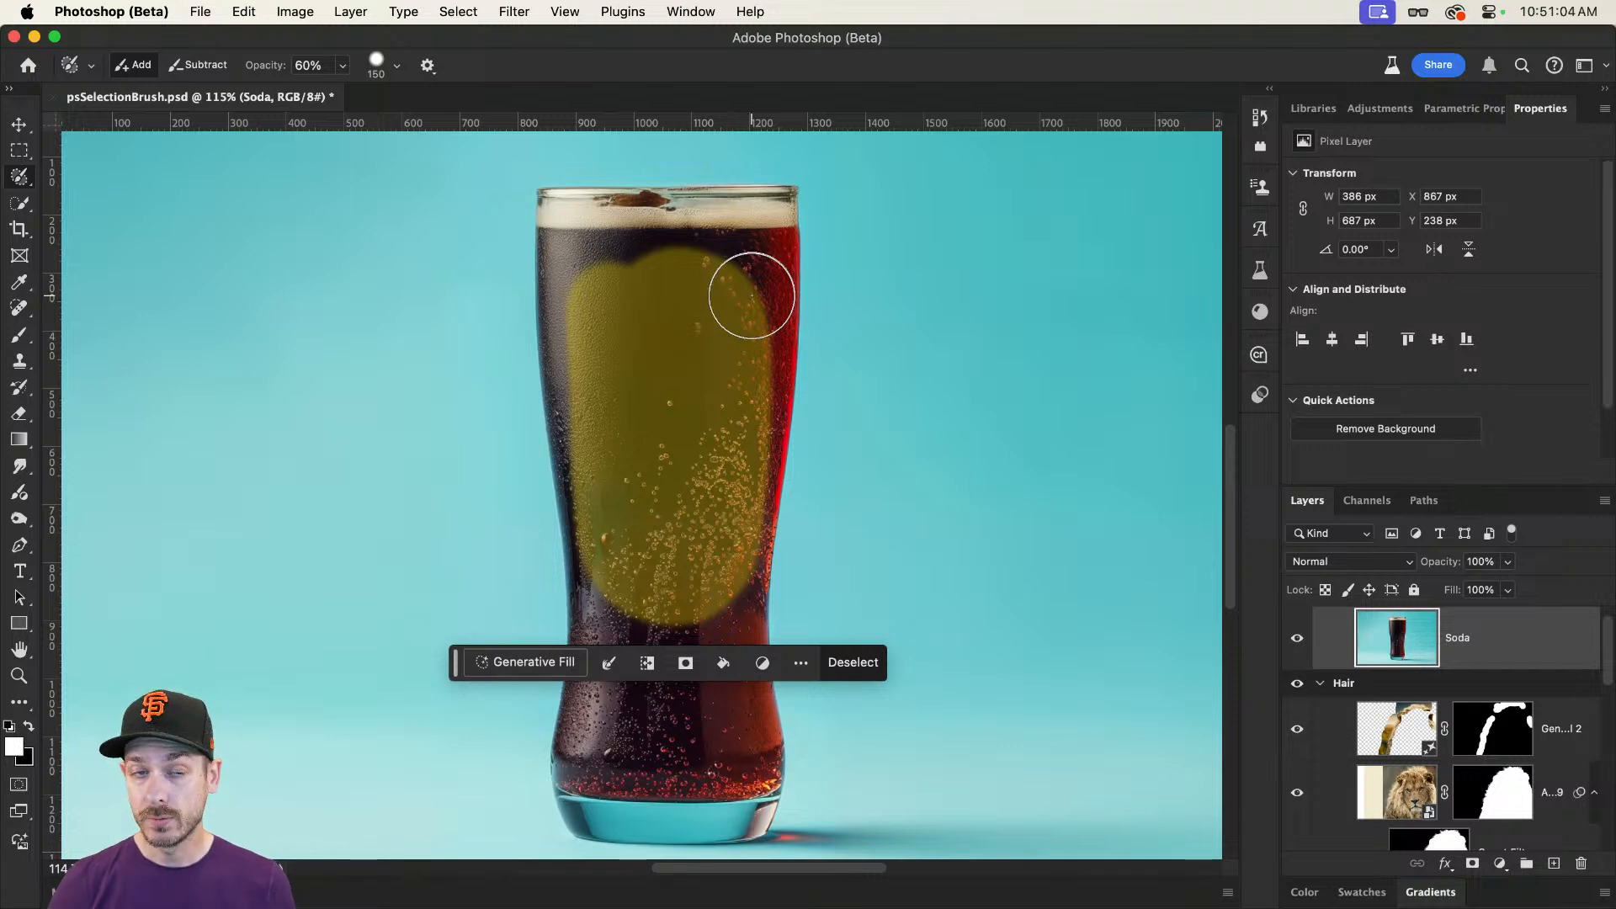
Step: Extend the 60% selection over the foam and above the glass rim, to about 461 by 878 px overall
drag(682, 280, 689, 401)
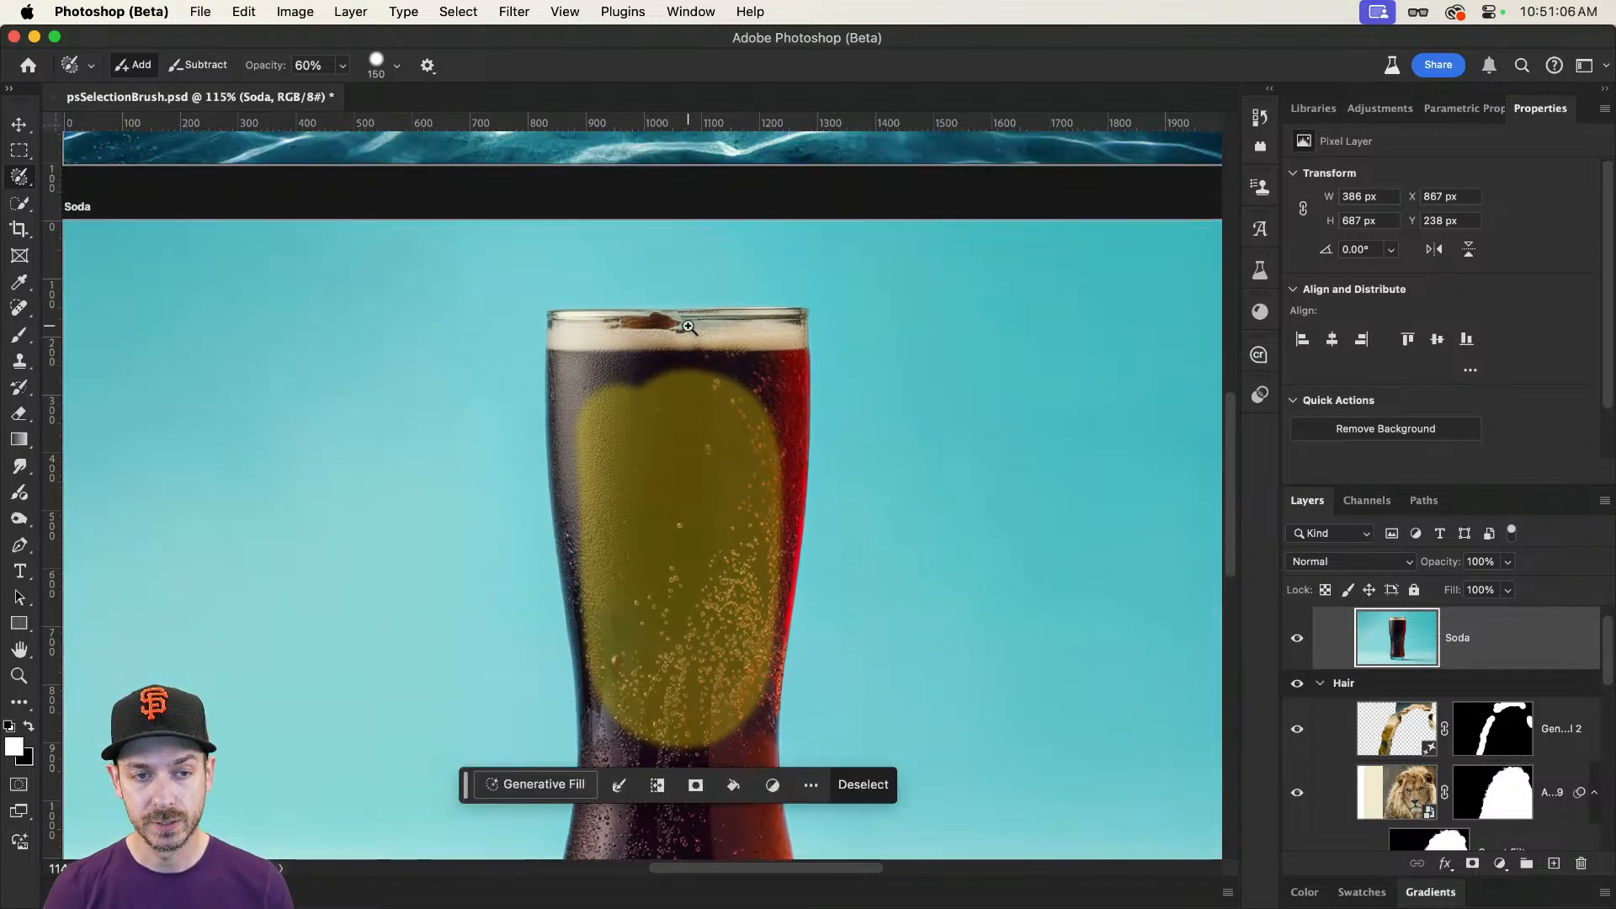
drag(684, 327, 714, 326)
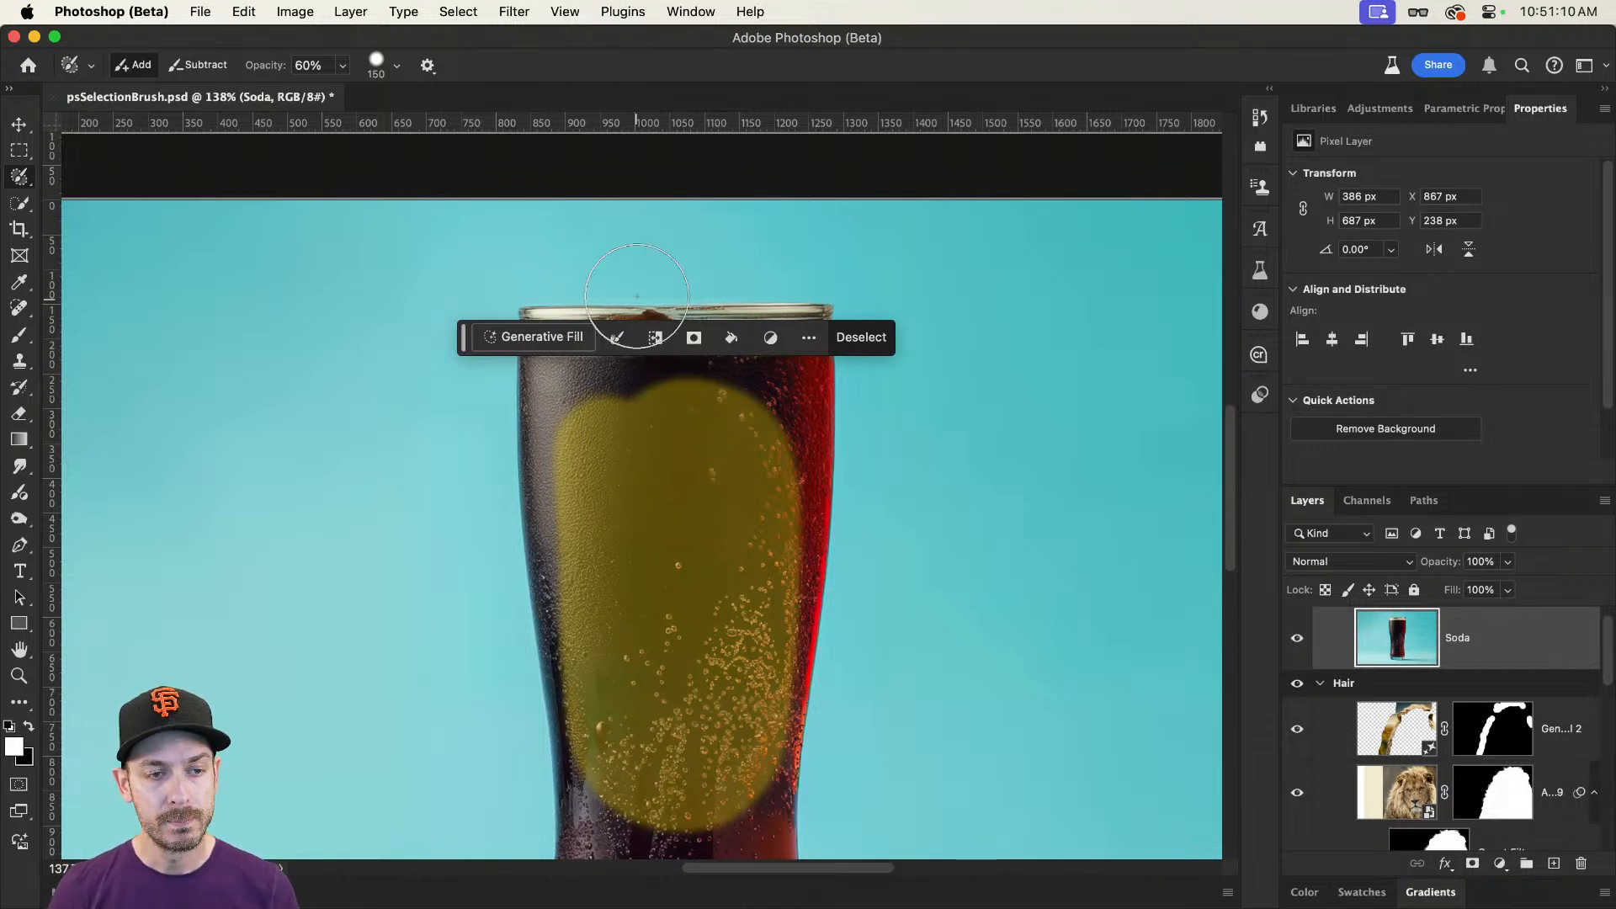
mouse_move(594, 360)
mouse_down()
mouse_move(589, 345)
mouse_move(631, 324)
mouse_move(781, 326)
mouse_up()
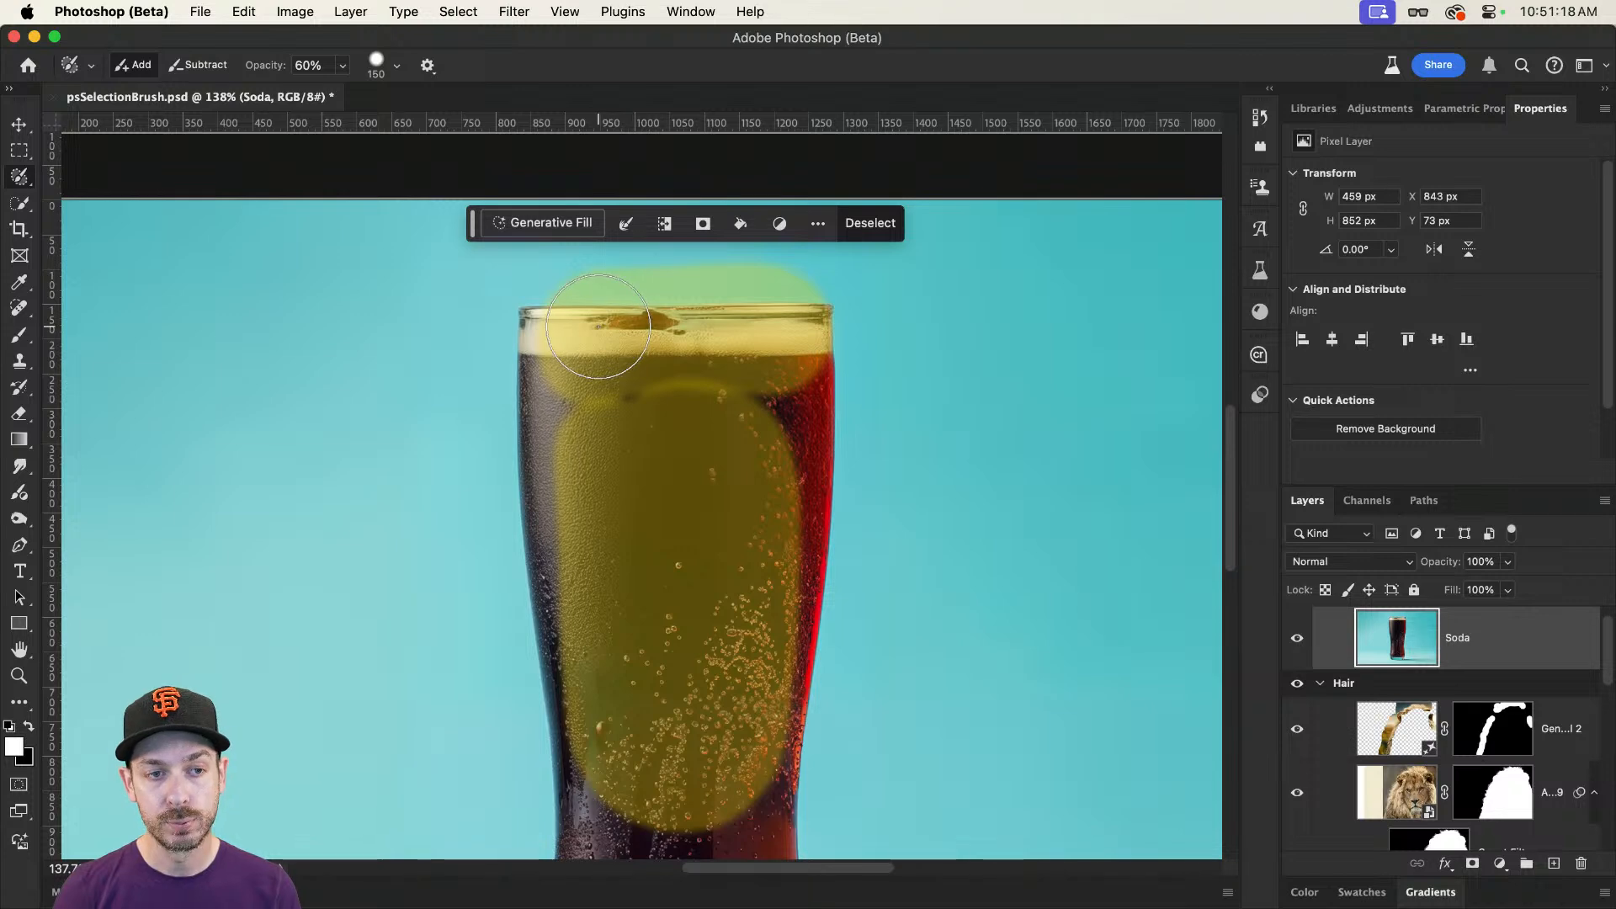
mouse_move(603, 328)
mouse_down()
mouse_move(707, 303)
mouse_move(785, 318)
mouse_up()
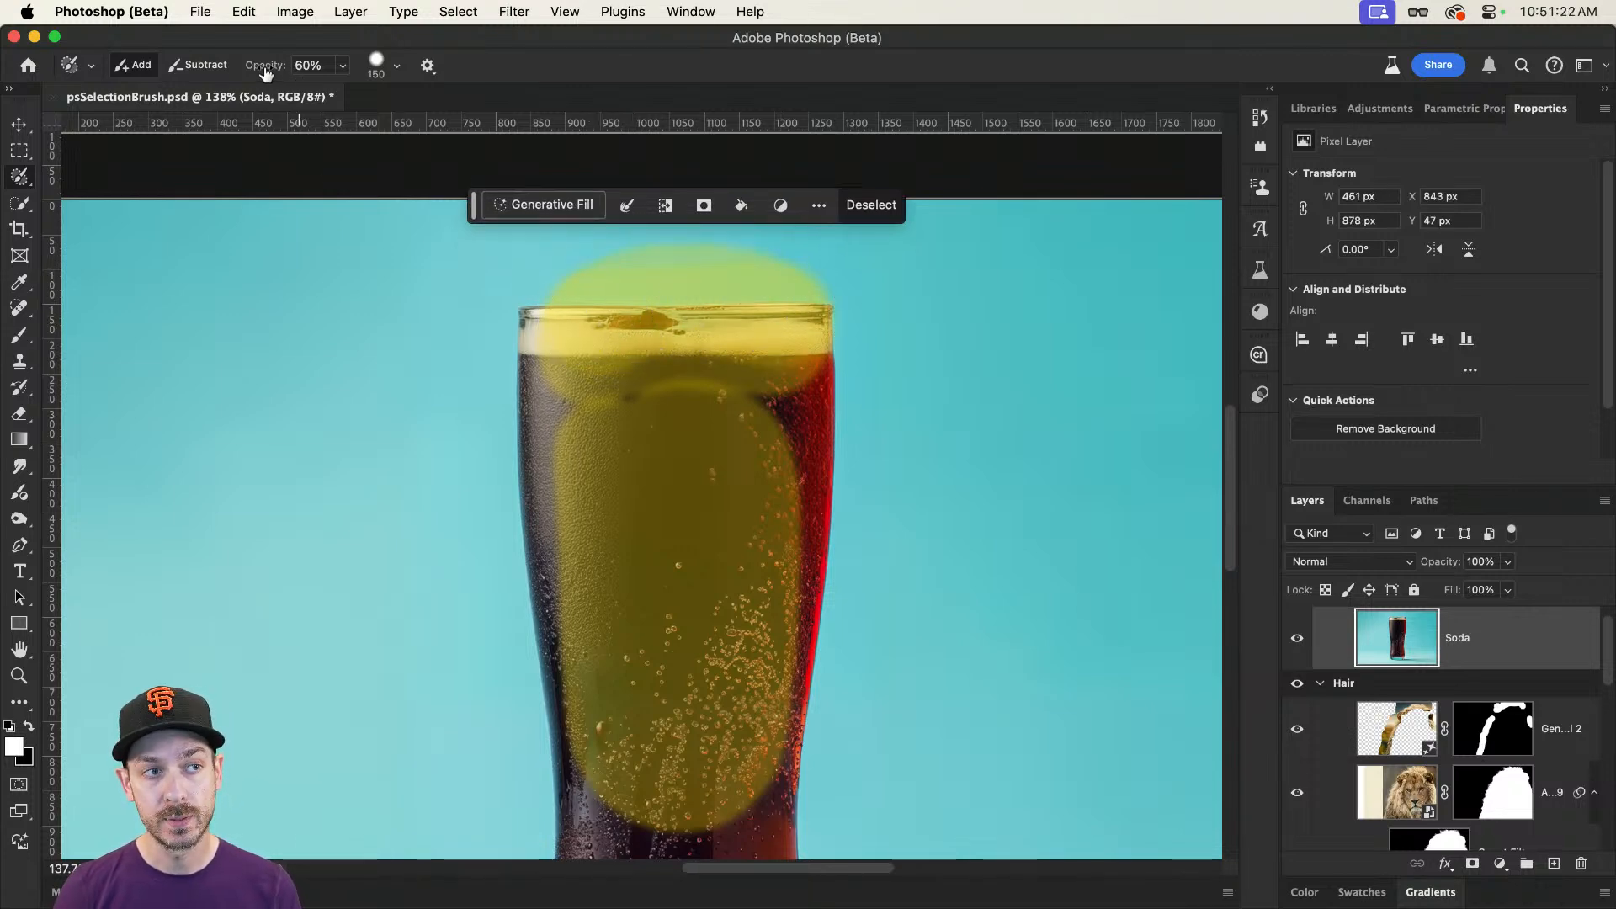
Step: Set the Selection Brush opacity to 90% and its size to 90, and paint more strongly over the area above the rim
drag(268, 74, 296, 74)
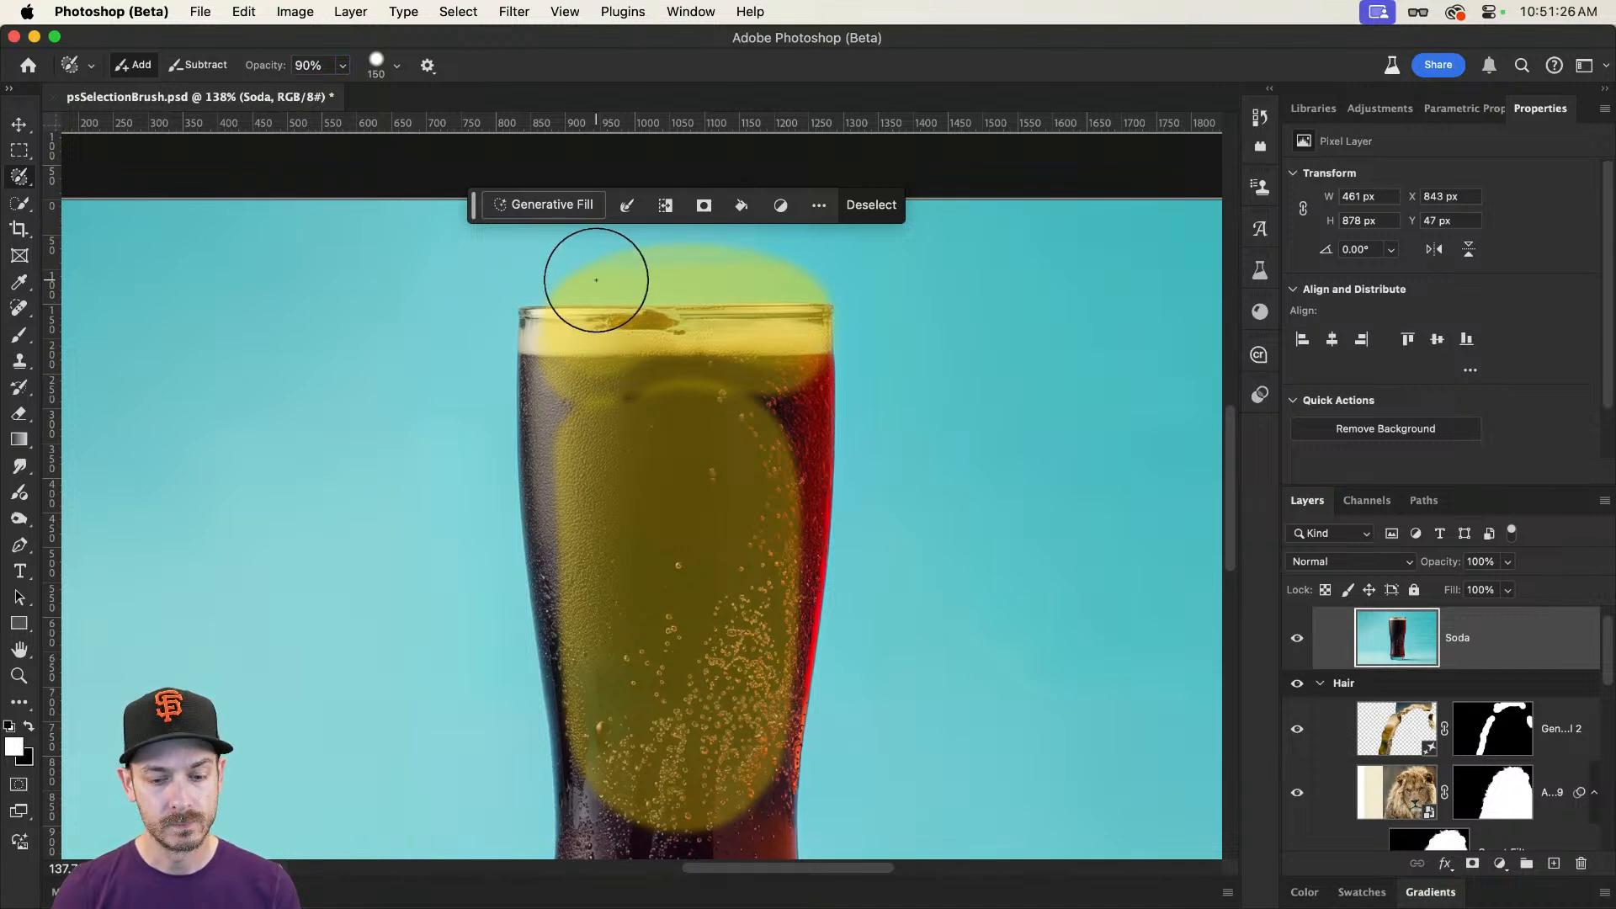
key(bracketleft)
key(bracketleft)
key(bracketleft)
mouse_move(565, 278)
mouse_down()
mouse_move(796, 269)
mouse_move(601, 276)
mouse_up()
drag(750, 295, 742, 318)
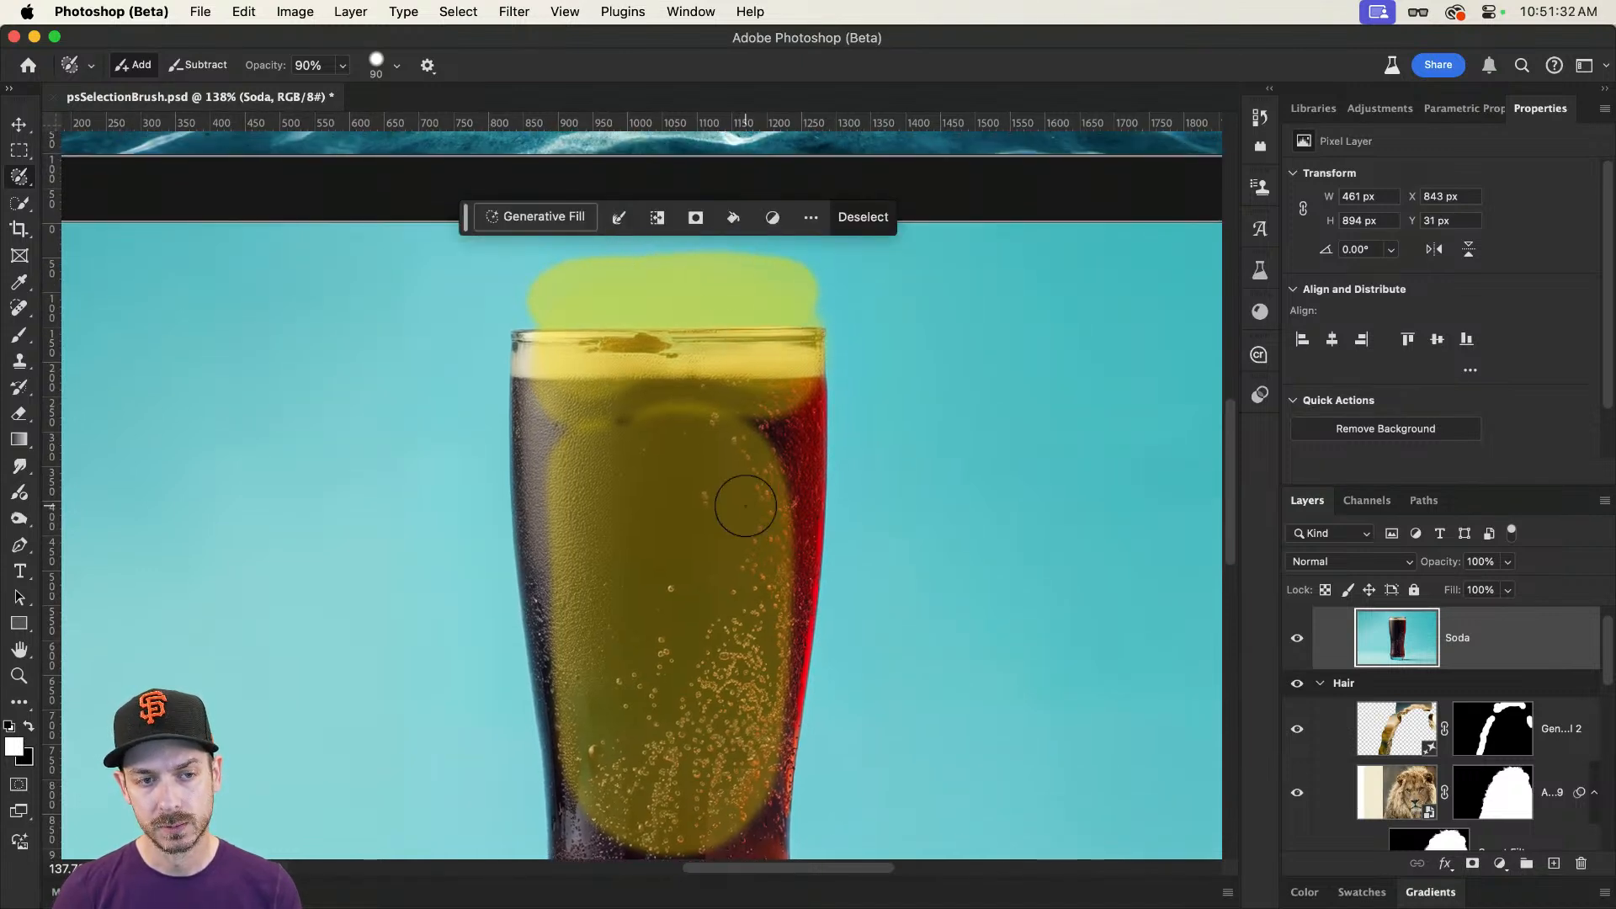
Step: Run Generative Fill on the combined selection with the prompt "Ice cubes", compare the variations, and choose the first one
click(555, 221)
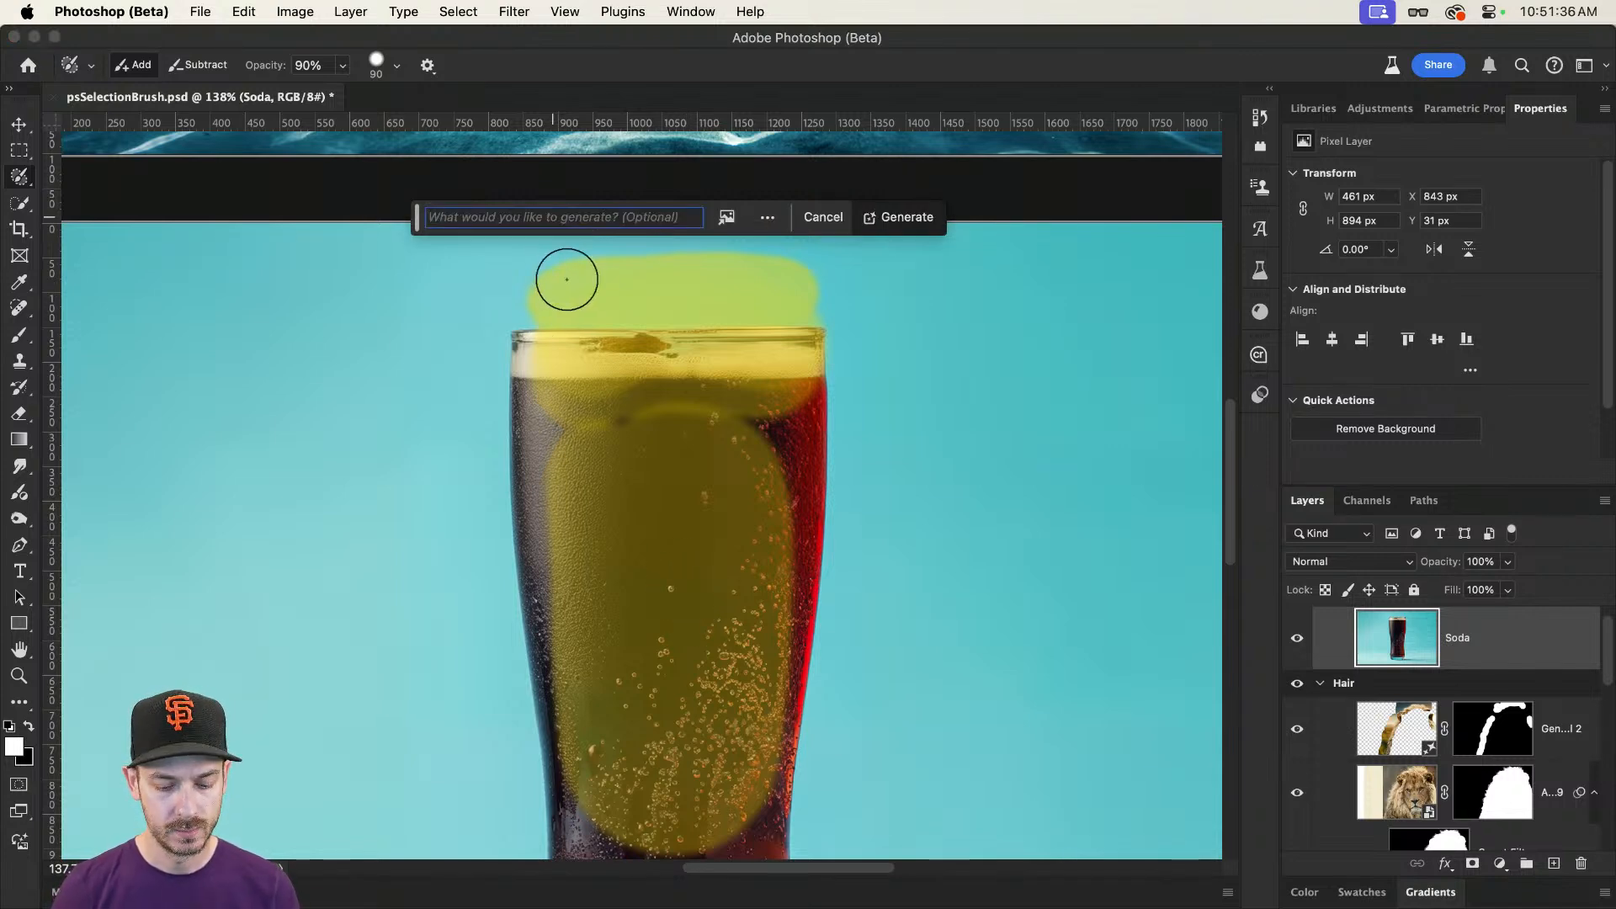
text(Ice cubes)
key(Return)
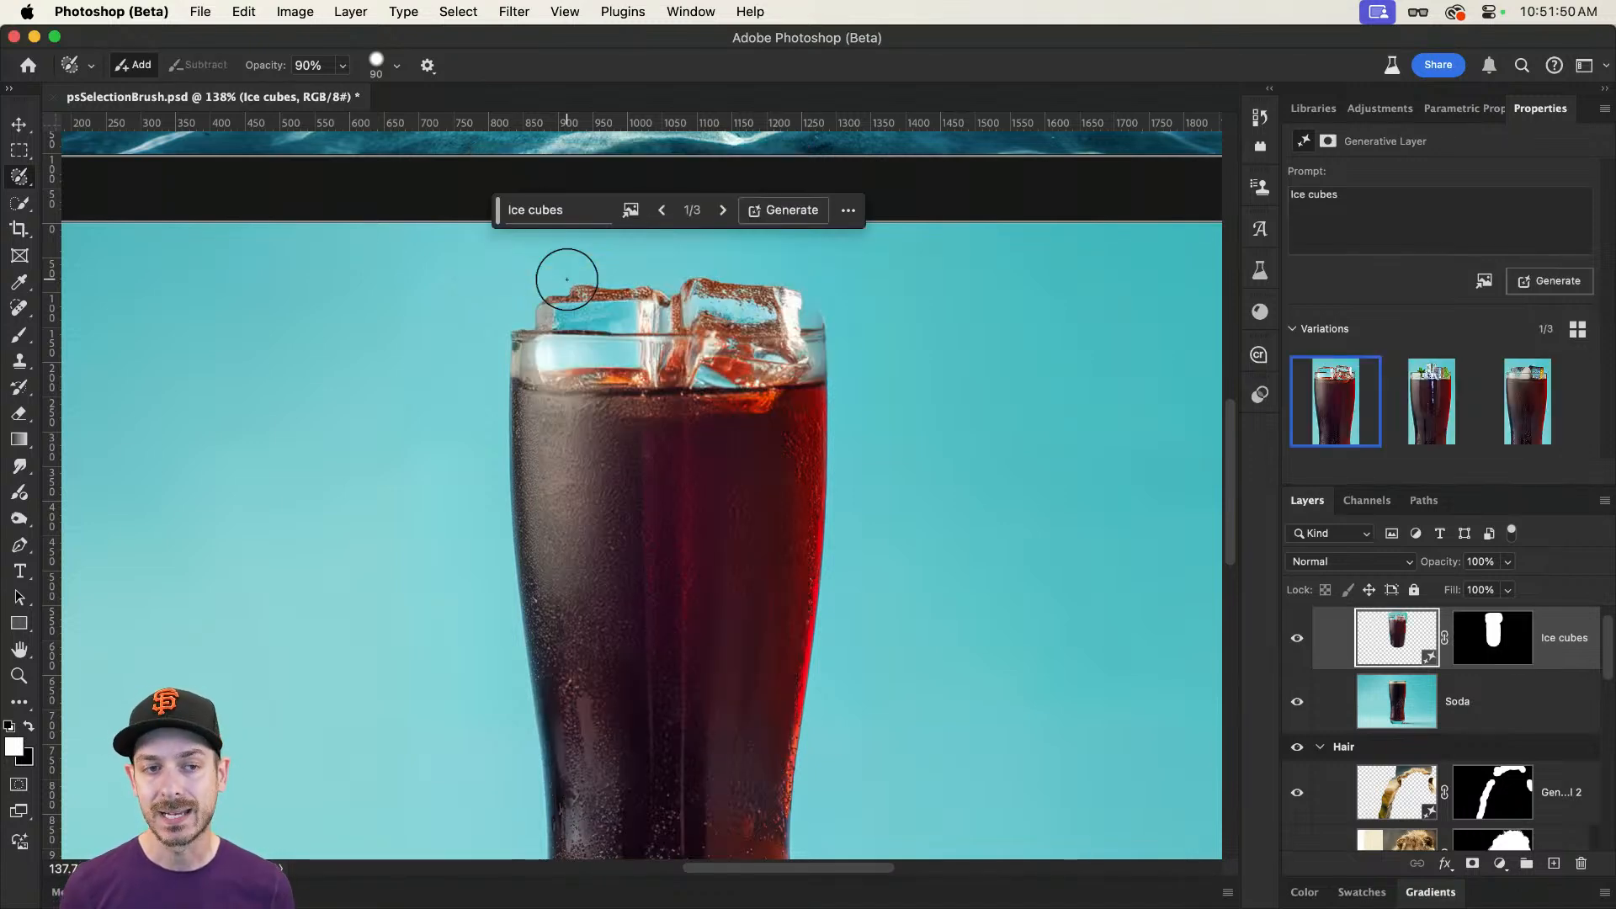
click(1428, 410)
click(1512, 415)
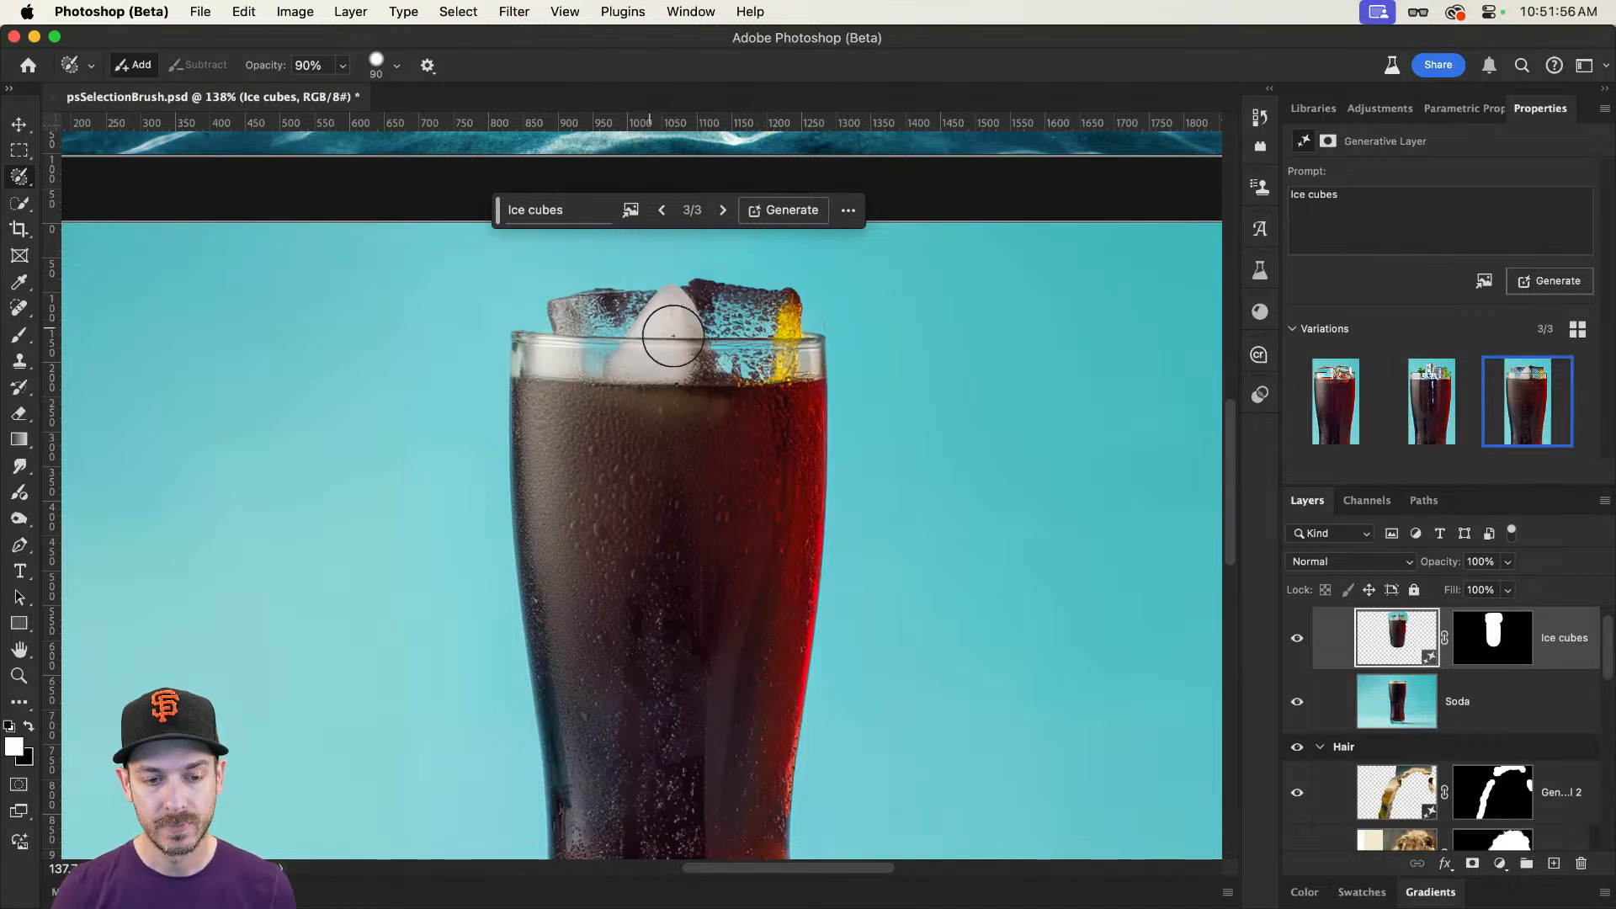
scroll(668, 336, down, 5)
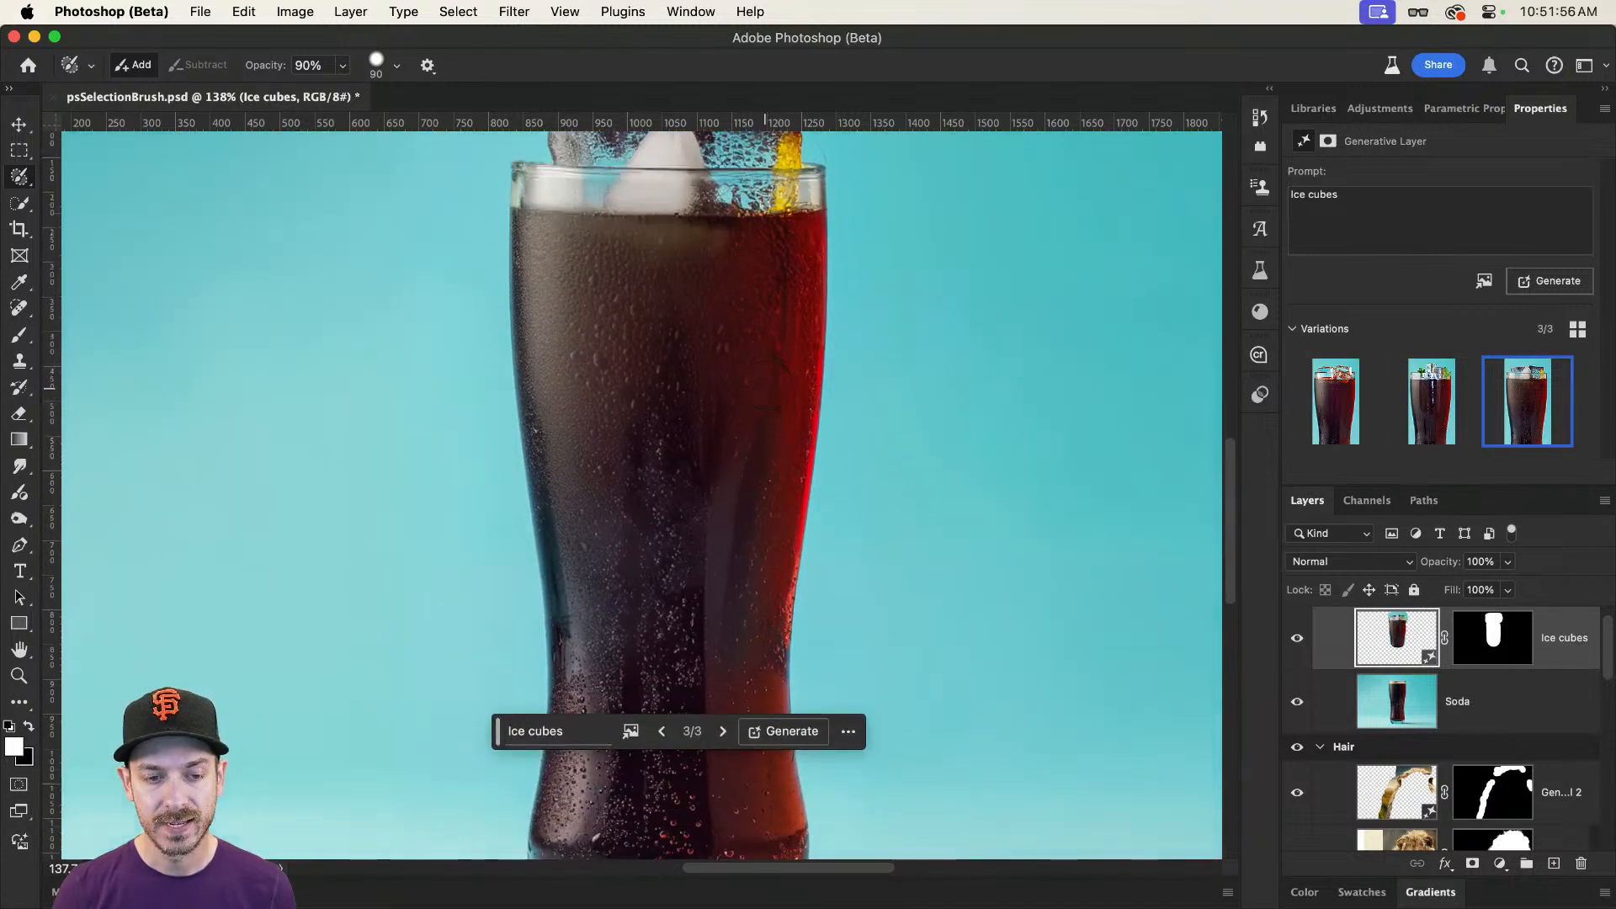
click(1335, 402)
Step: Hide the Ice cubes layer and paint a 70% opacity selection about 407 by 546 px over the drink on the Soda layer
click(1296, 637)
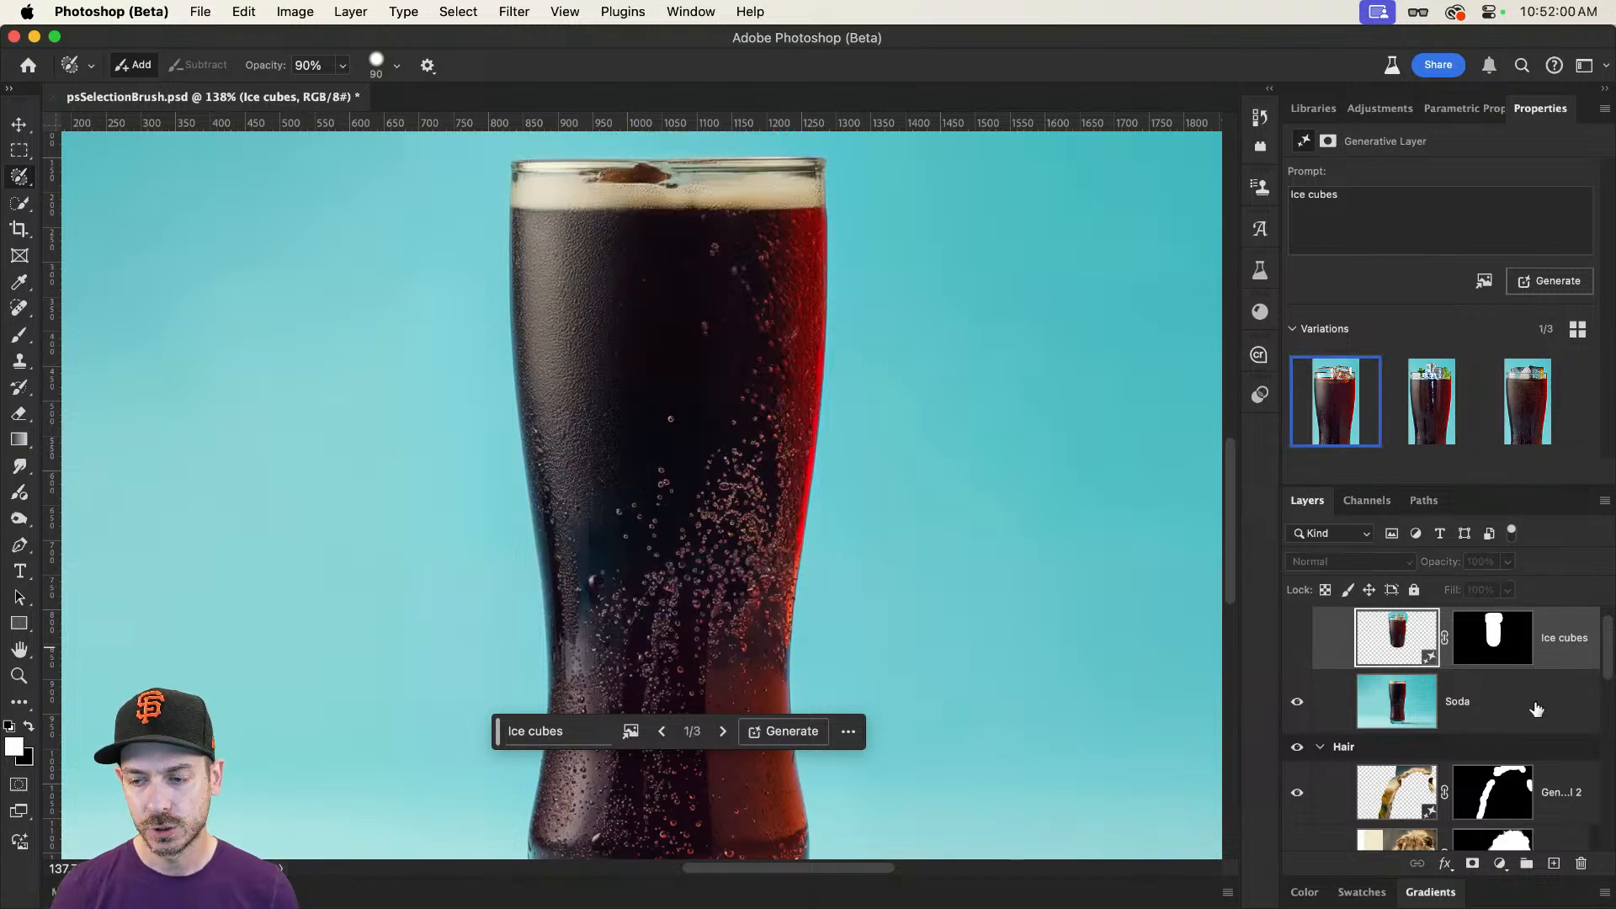
click(1524, 702)
click(343, 65)
drag(344, 91, 323, 94)
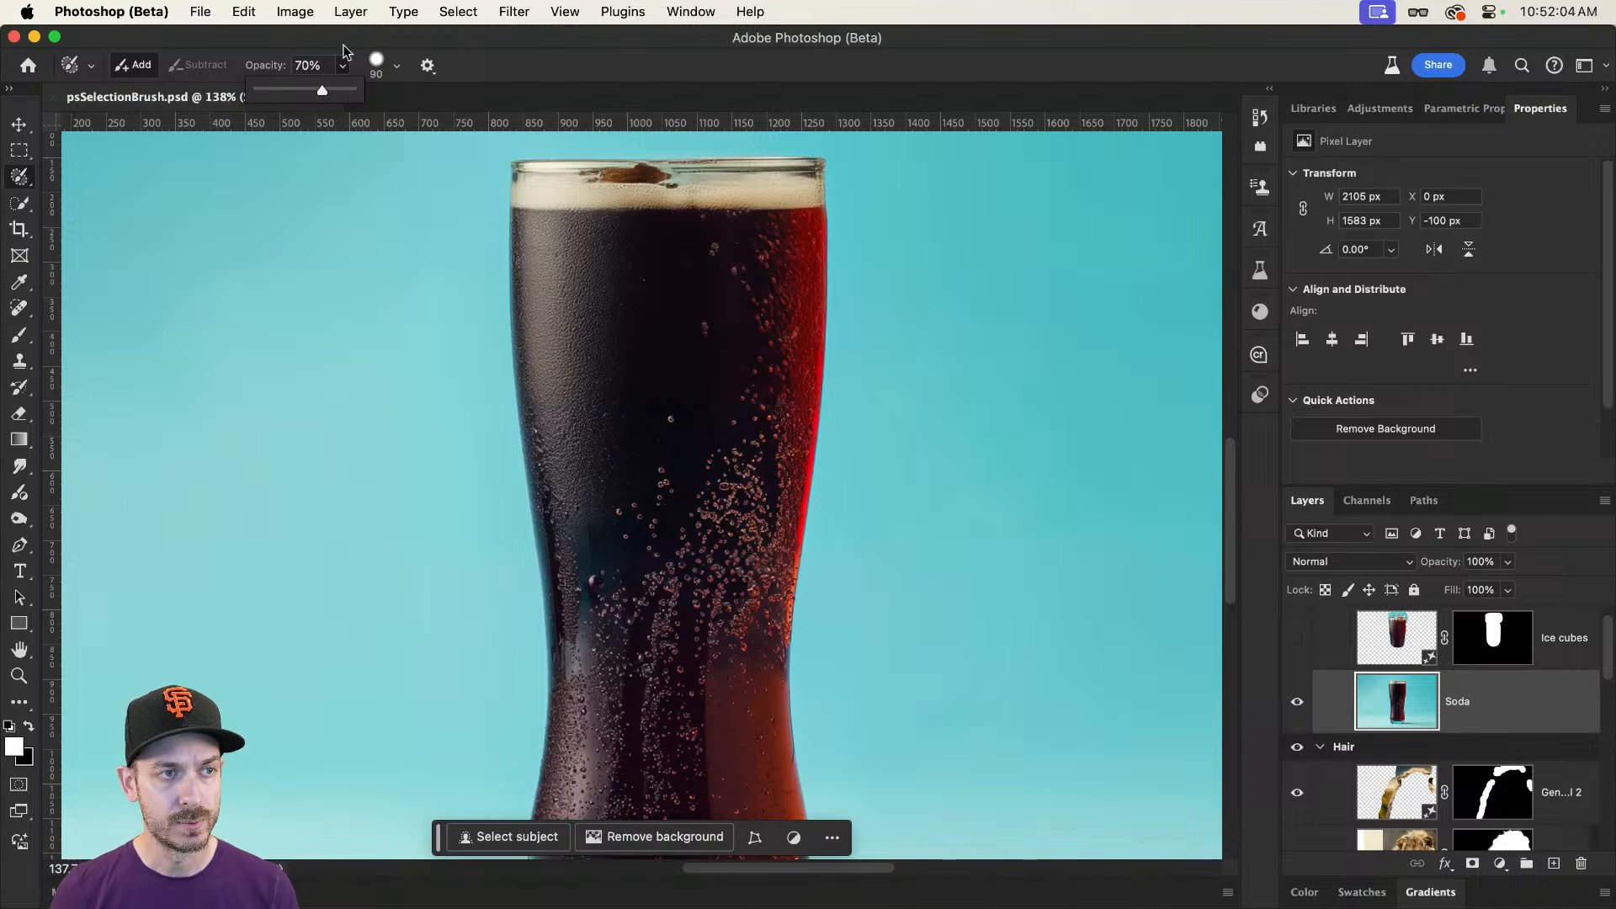
mouse_move(575, 315)
mouse_down()
mouse_move(595, 538)
mouse_move(673, 569)
mouse_move(716, 564)
mouse_move(749, 539)
mouse_move(766, 487)
mouse_move(770, 306)
mouse_move(661, 266)
mouse_move(596, 287)
mouse_move(625, 529)
mouse_move(703, 514)
mouse_move(723, 387)
mouse_move(694, 308)
mouse_move(623, 346)
mouse_move(640, 488)
mouse_move(699, 422)
mouse_move(668, 343)
mouse_move(652, 445)
mouse_move(725, 323)
mouse_move(743, 370)
mouse_move(663, 310)
mouse_move(602, 316)
mouse_move(588, 451)
mouse_move(574, 322)
mouse_move(608, 280)
mouse_move(617, 315)
mouse_up()
Step: Run Generative Fill on the 70% selection with the prompt "Ice cubes" and choose the third variation
click(542, 633)
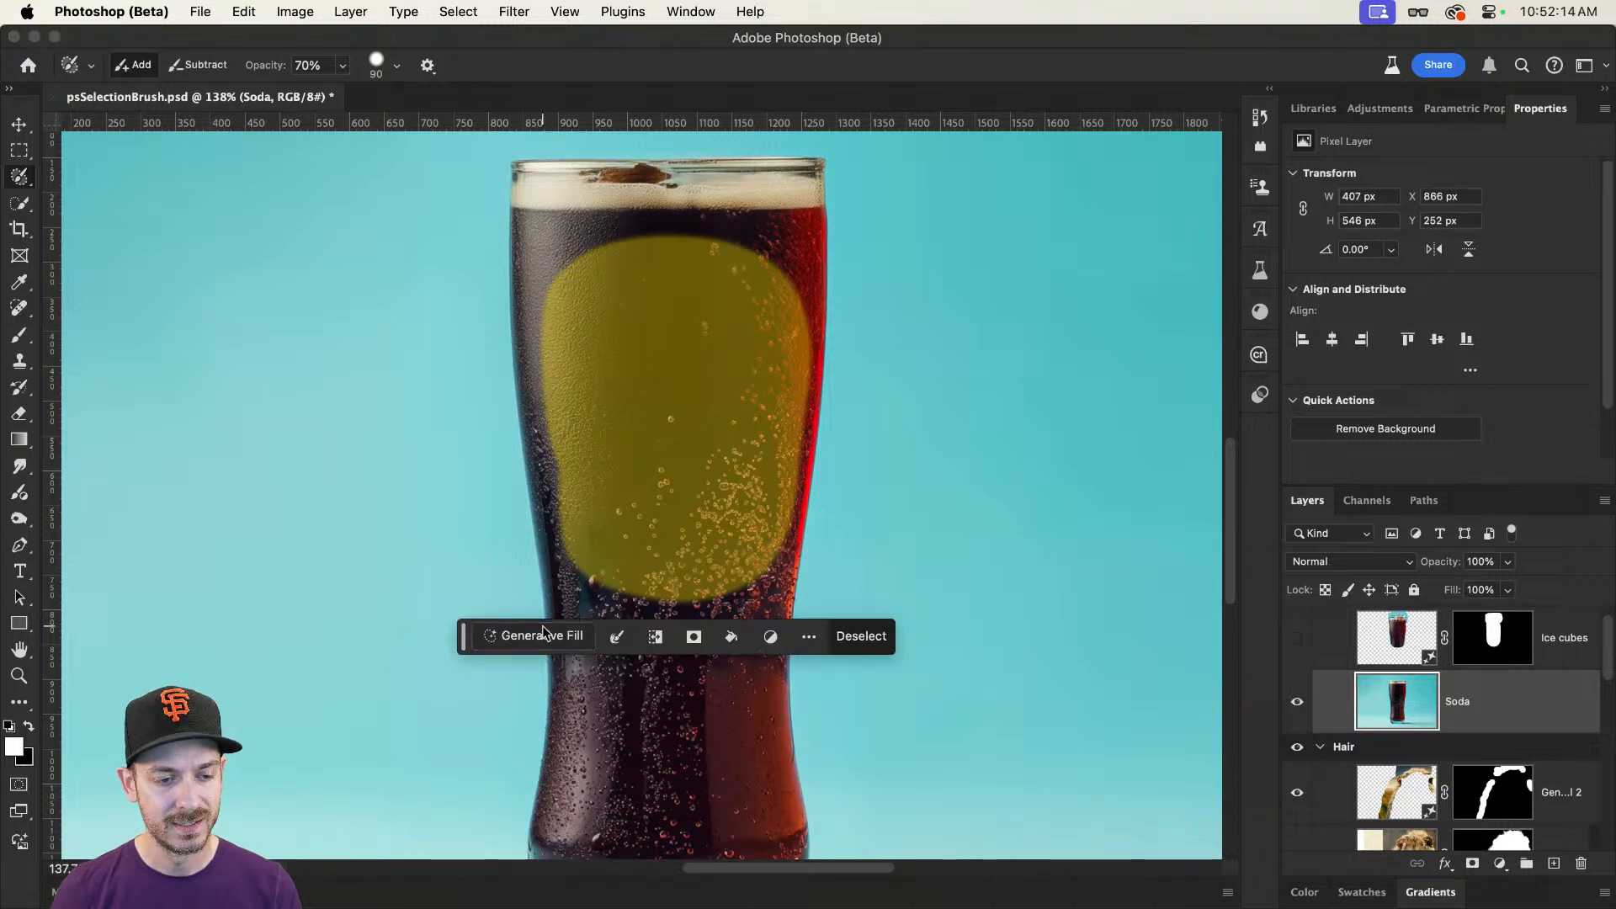
text(IOce cu)
key(super+a)
text(Ice )
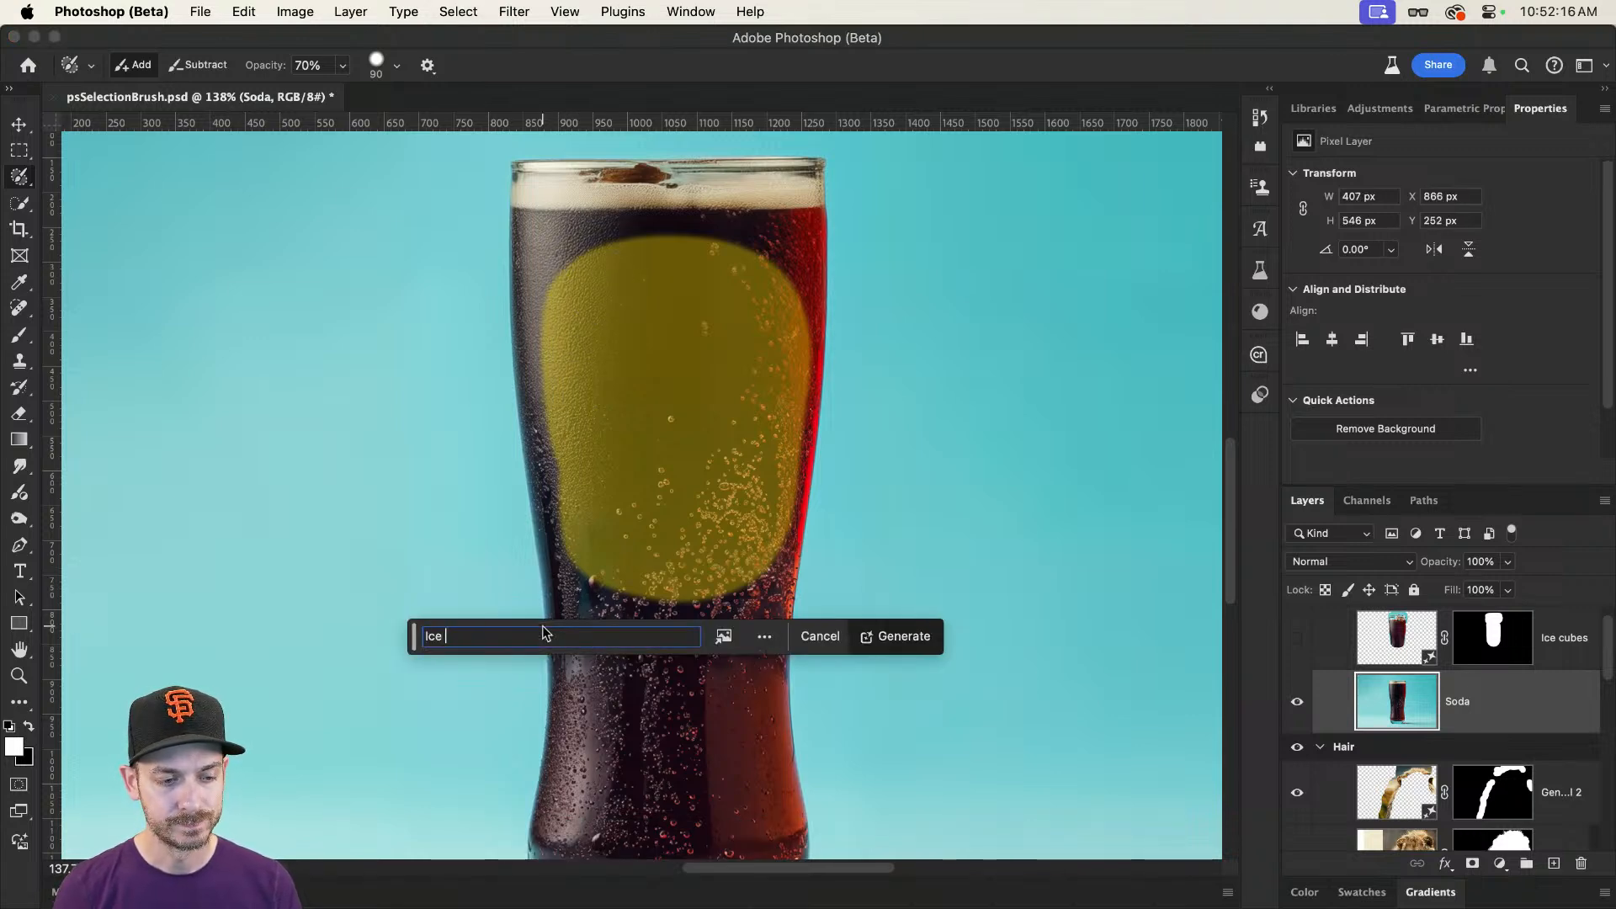
text(cubes)
key(Return)
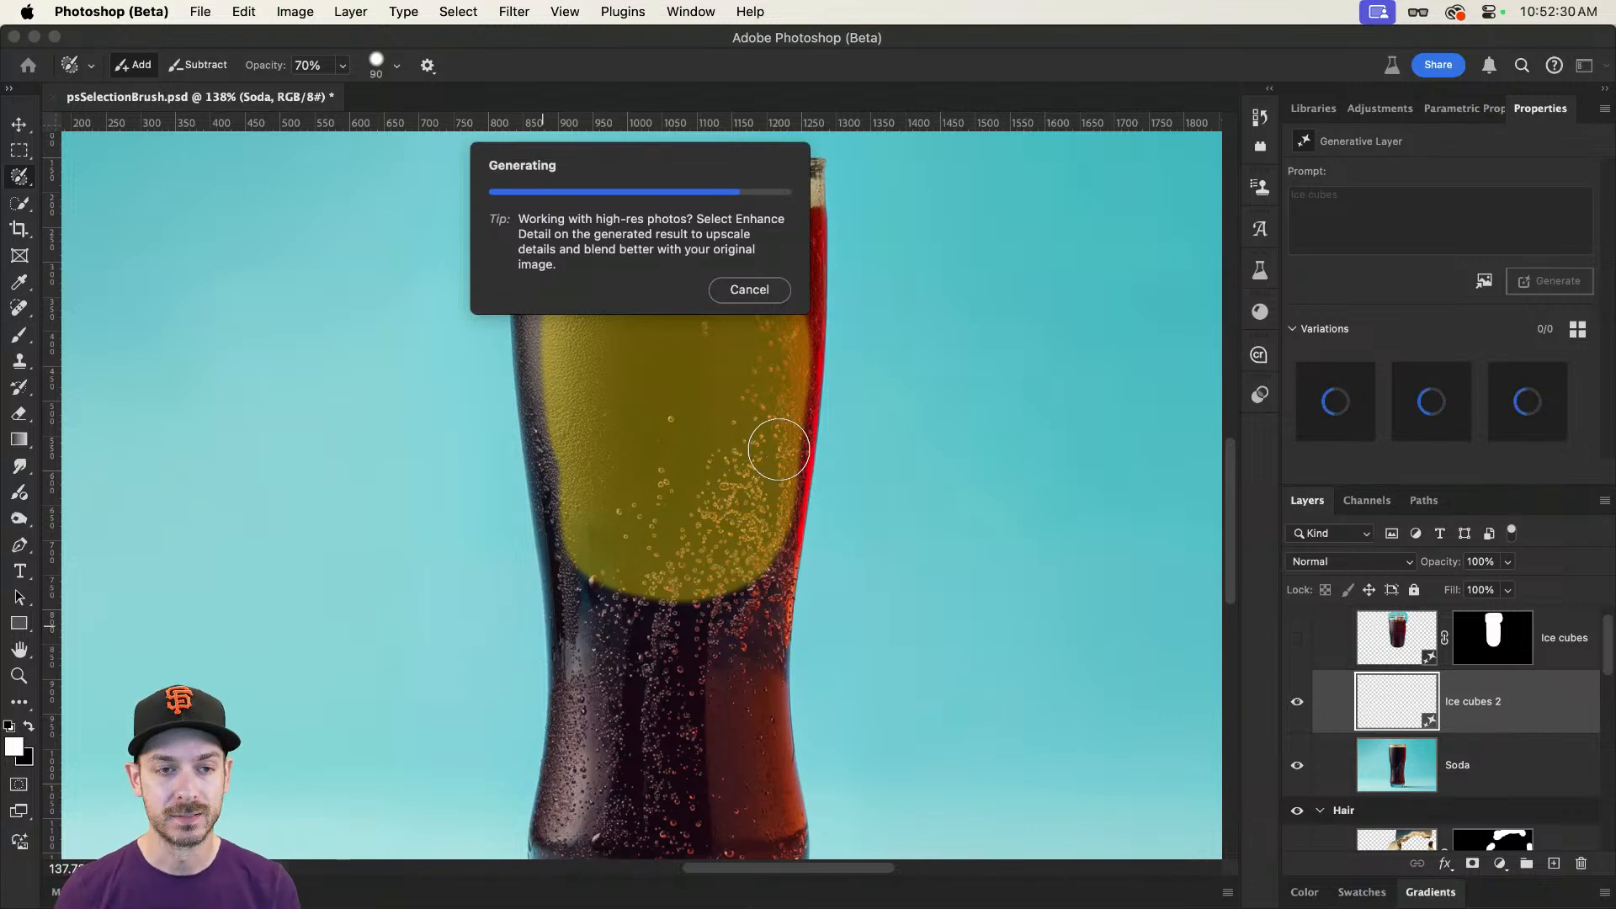
click(1528, 402)
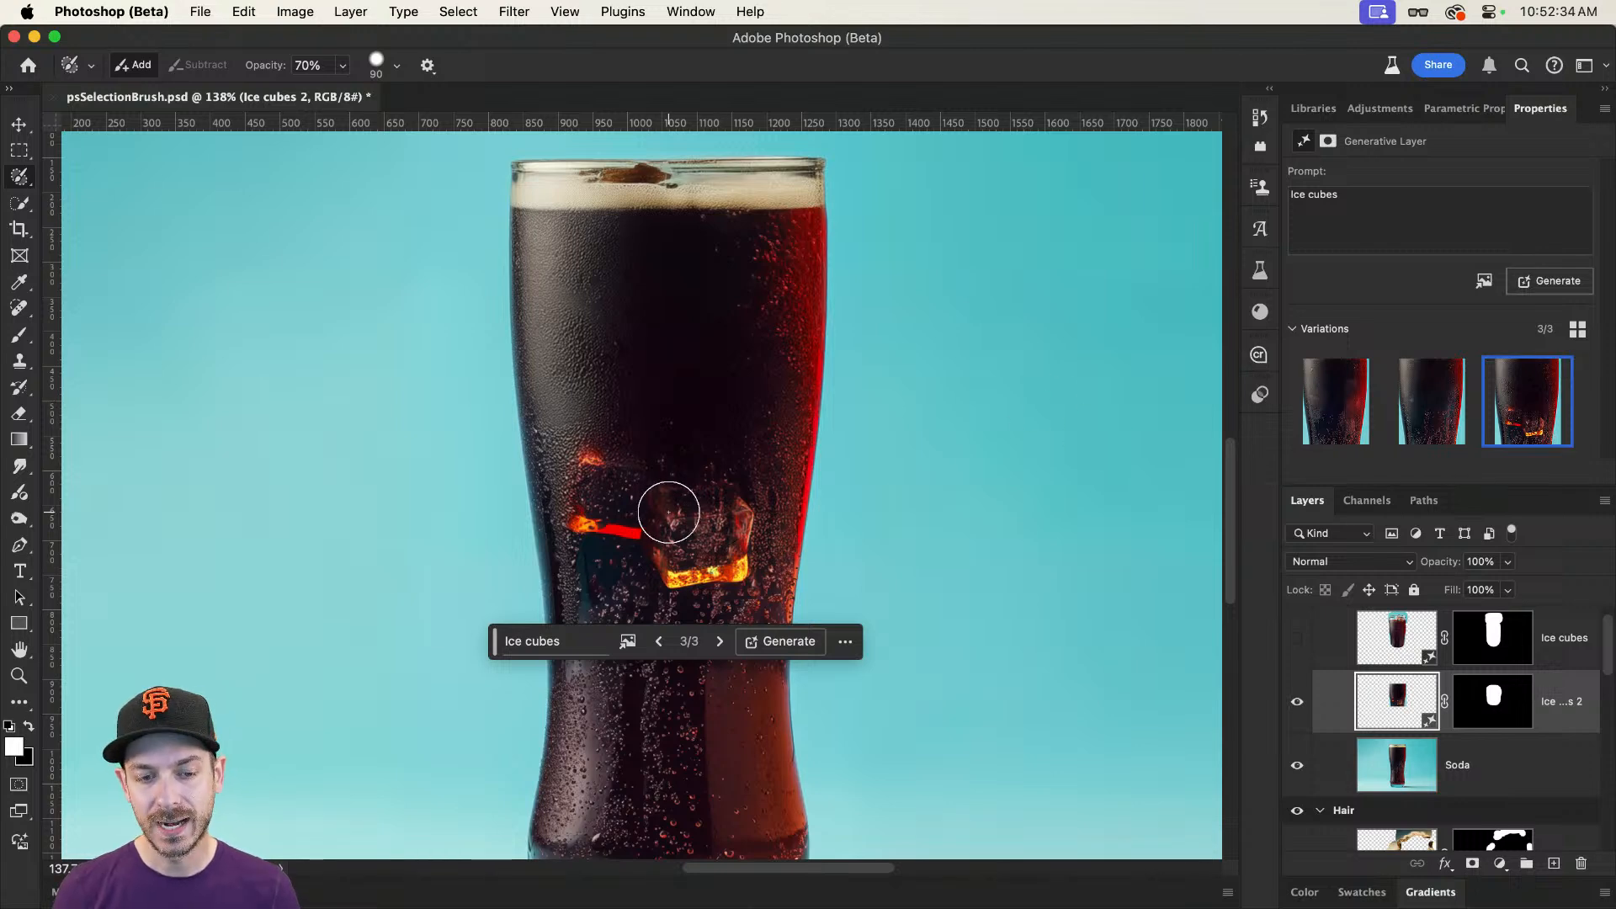
Step: Compare the generated variations of the Ice cubes 2 layer, choose the first one, and hide the layer
click(1421, 414)
click(1338, 413)
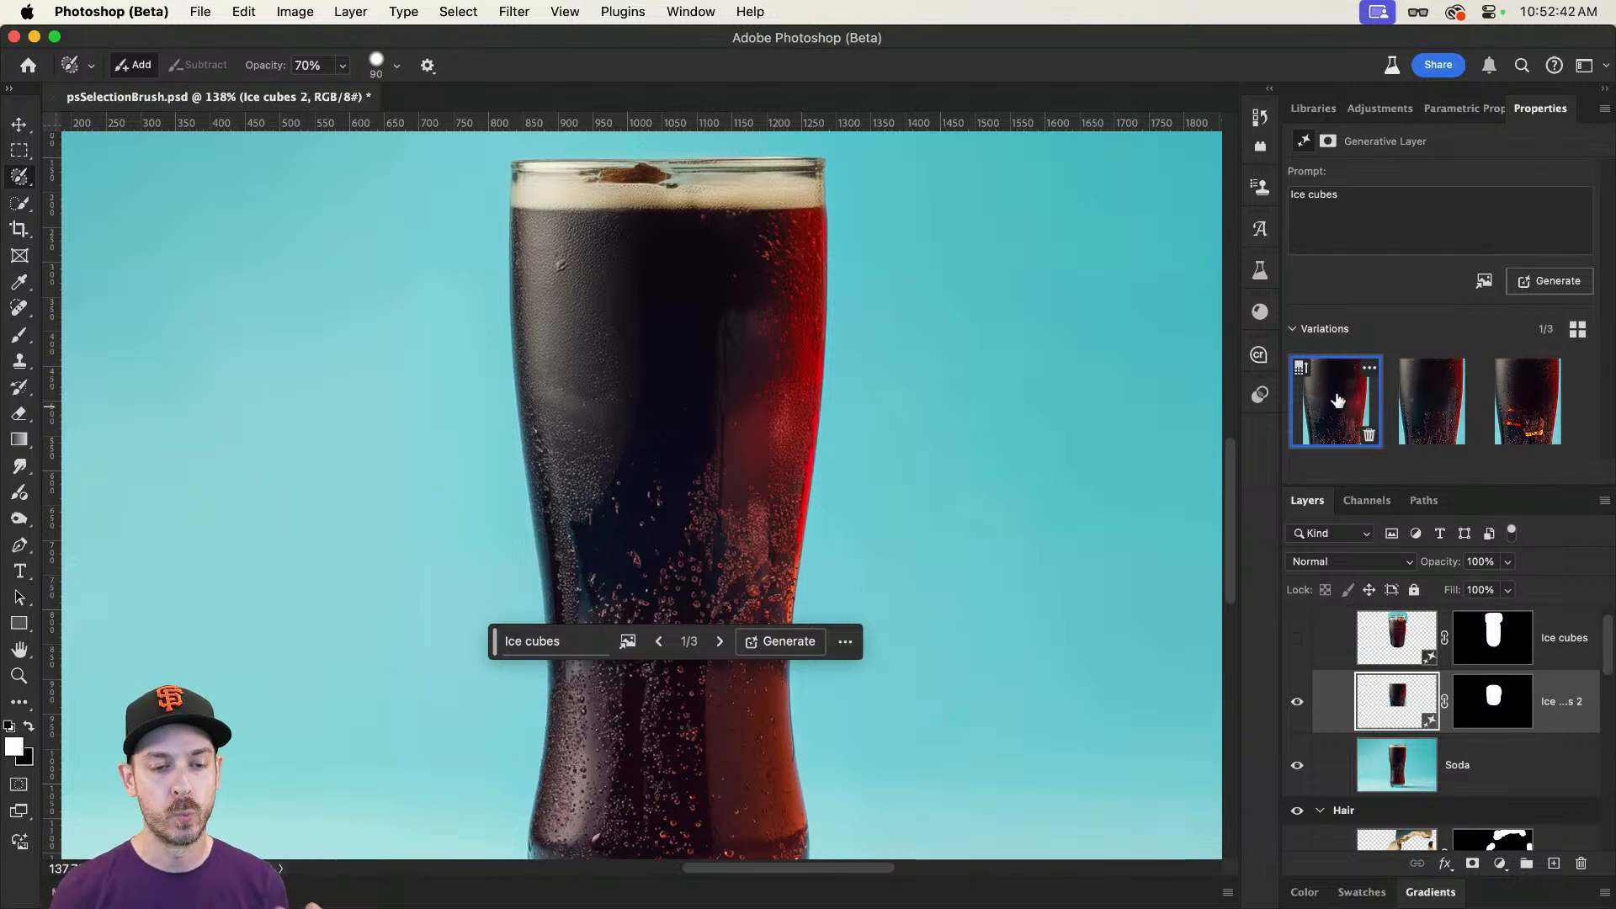
click(1431, 402)
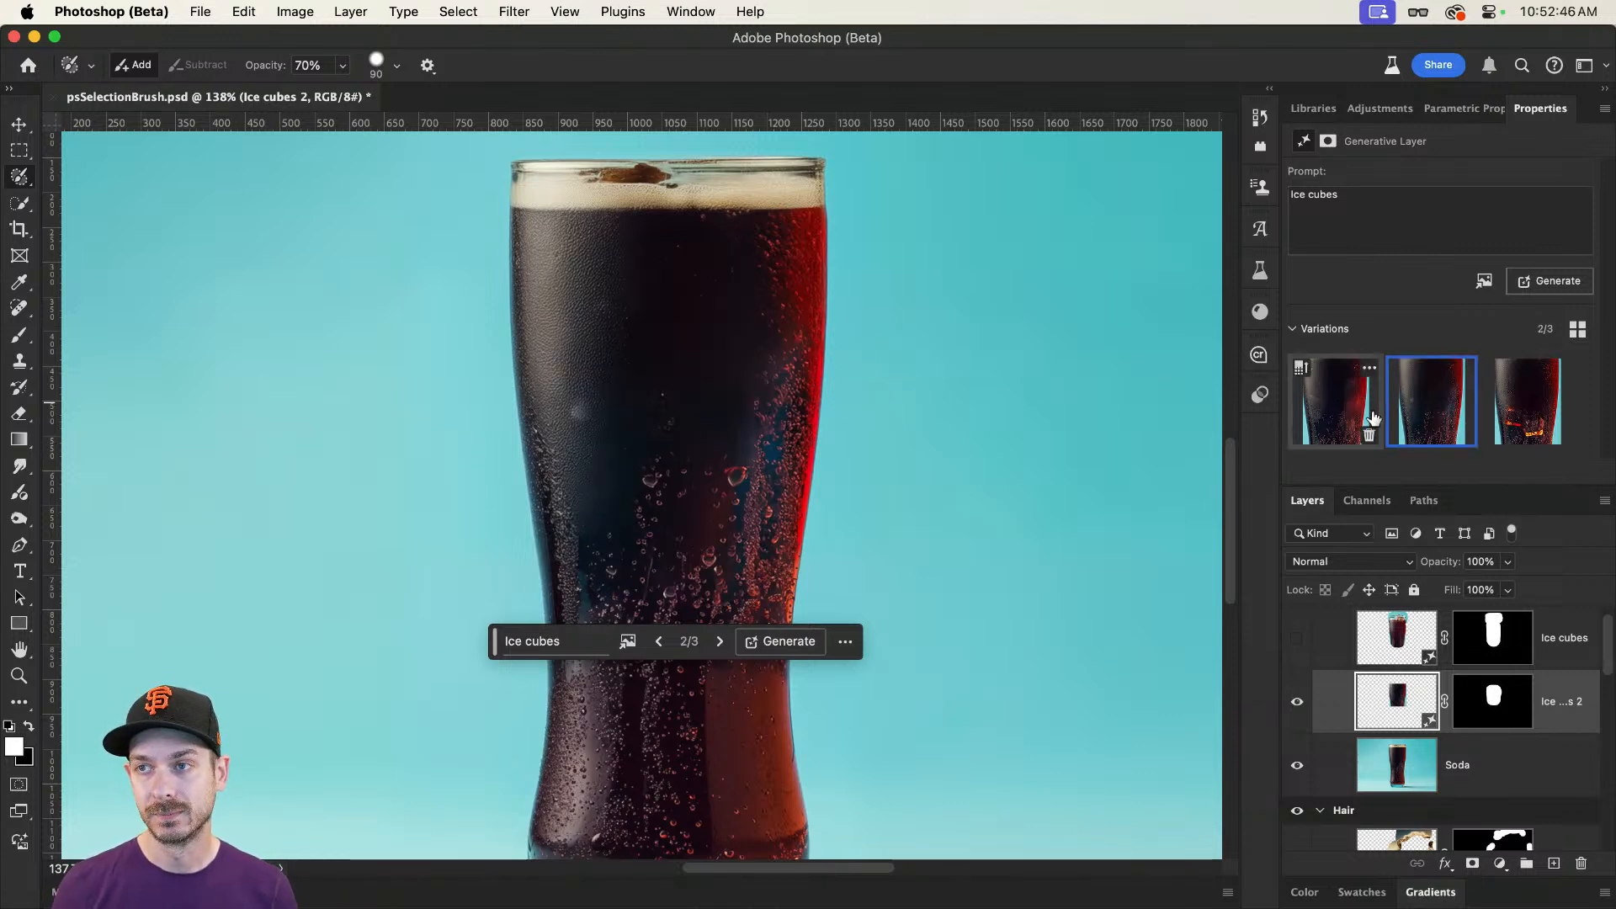
click(1336, 412)
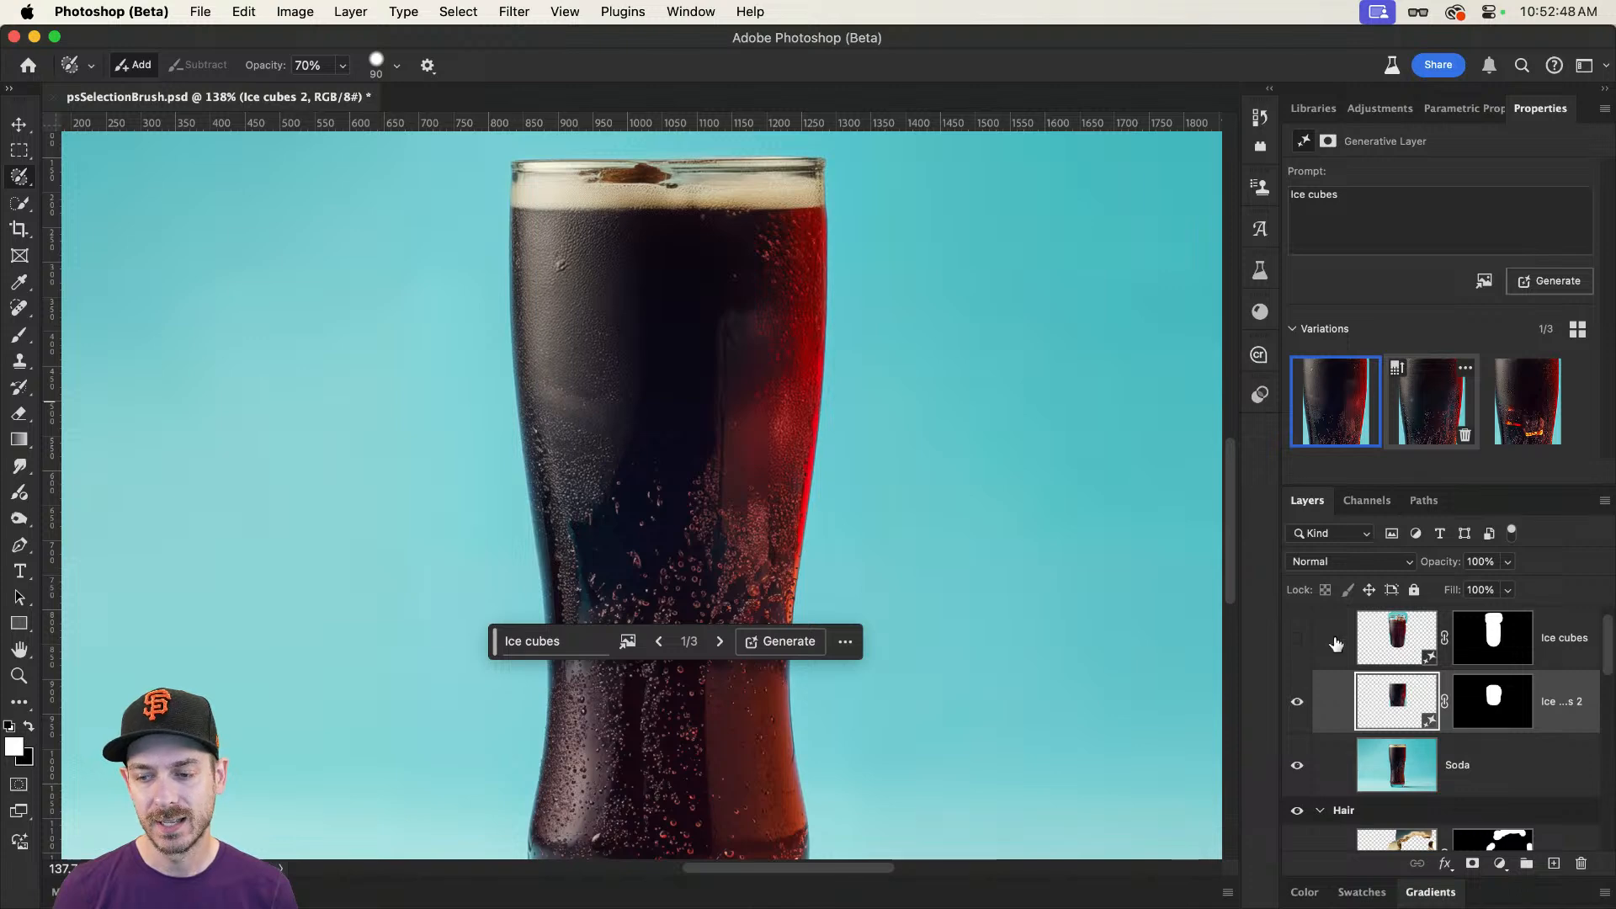
click(1297, 701)
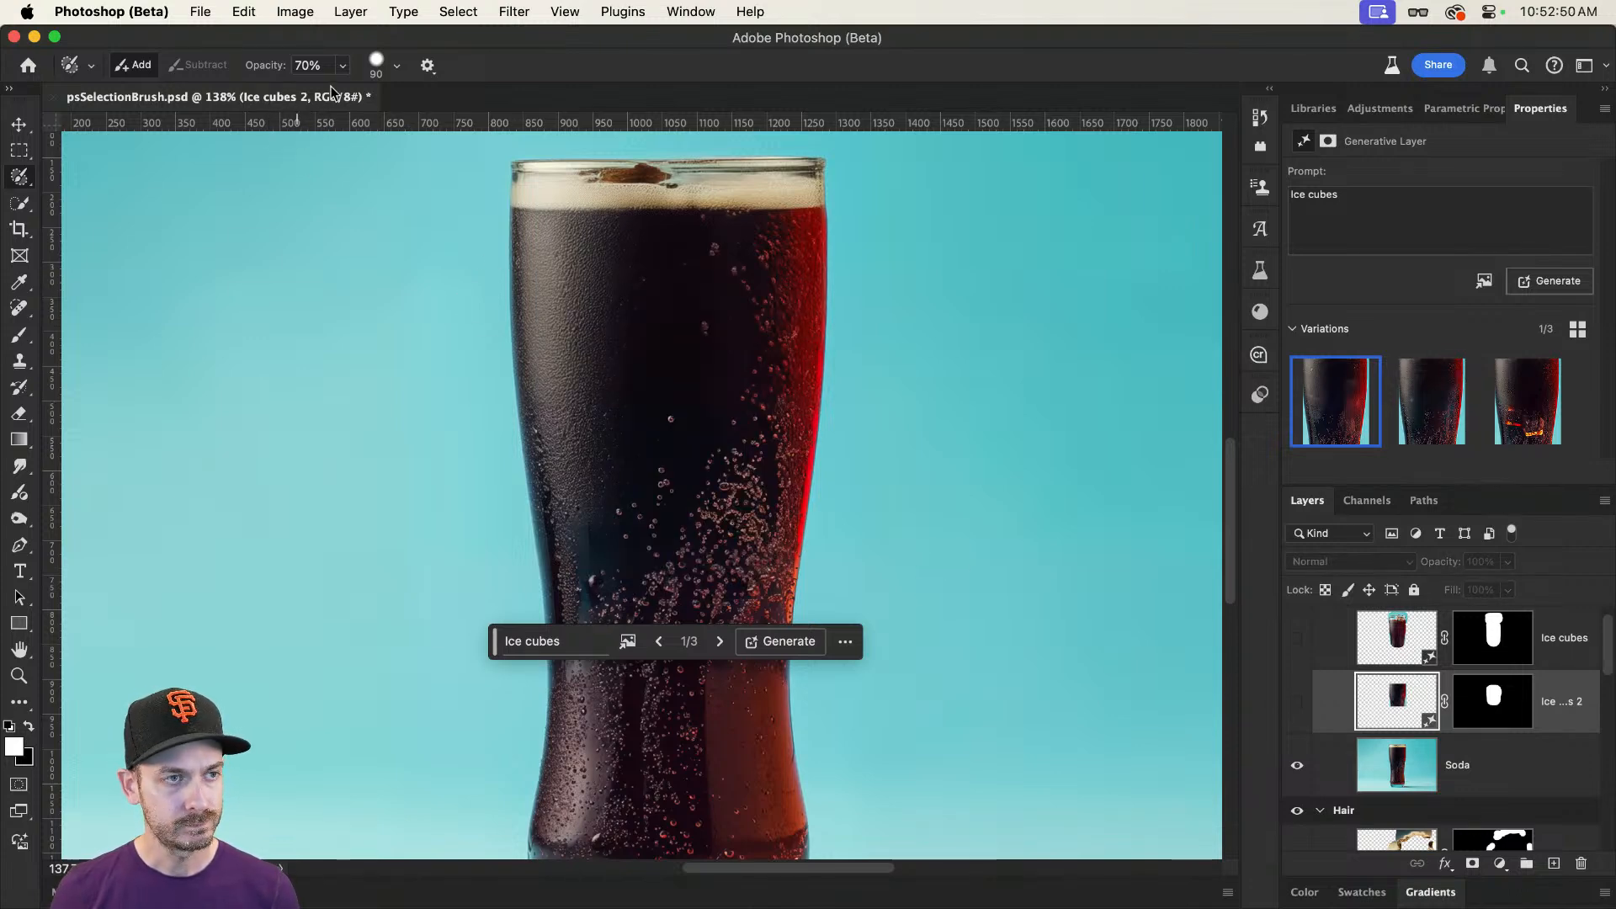
Step: Increase the Selection Brush hardness, set its opacity to 90%, and paint a selection over the drink below the foam
click(396, 66)
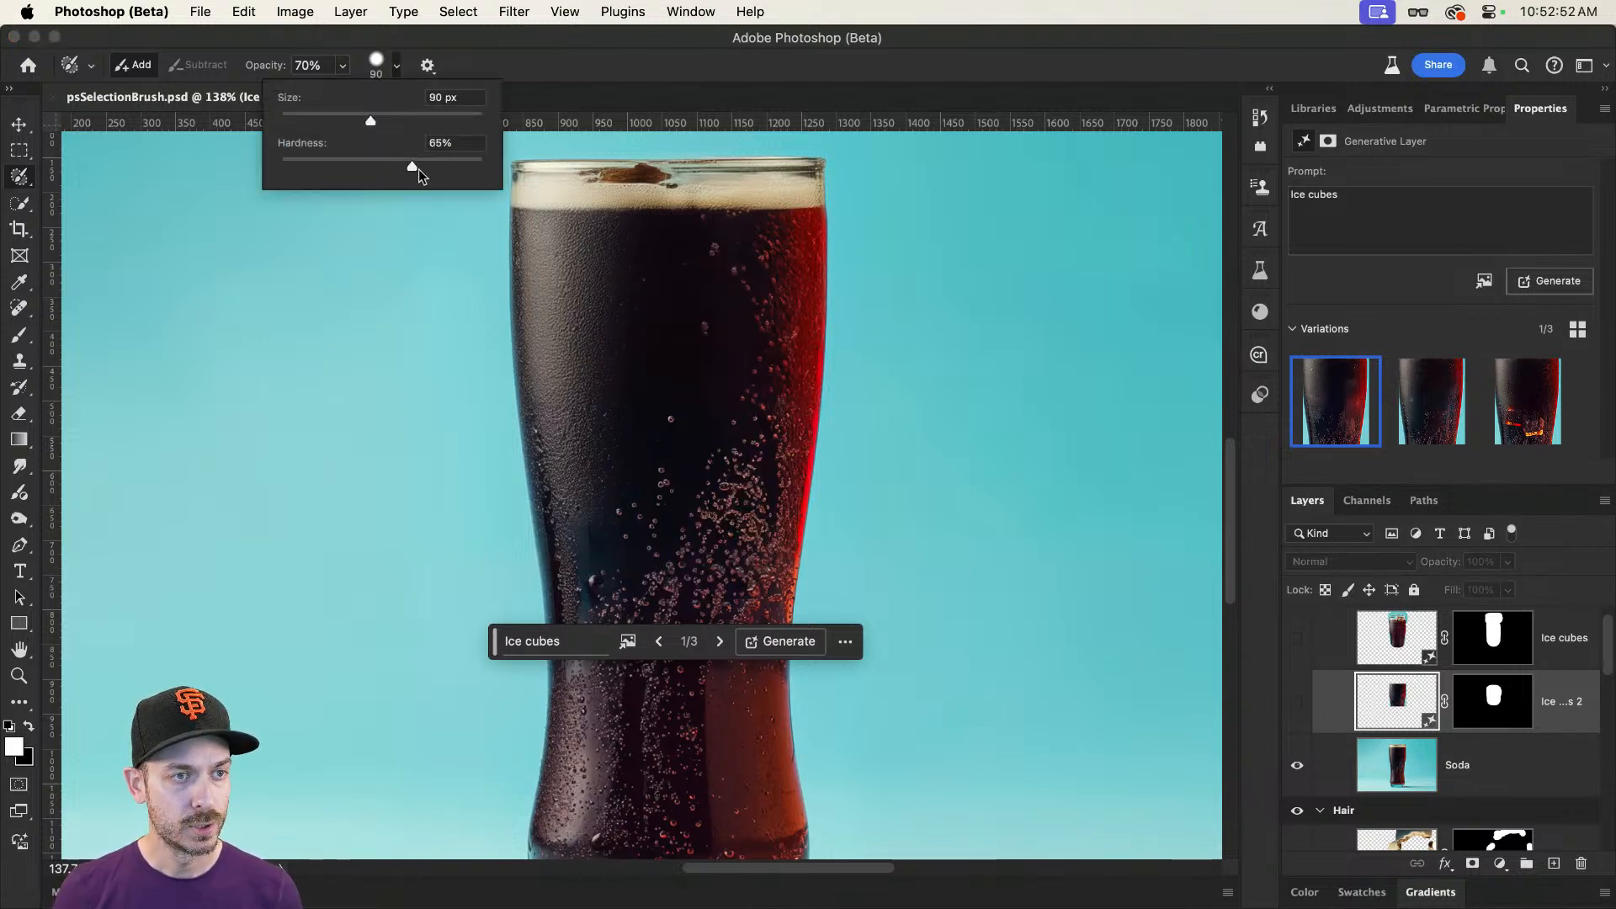
drag(419, 170, 457, 170)
click(476, 45)
click(342, 65)
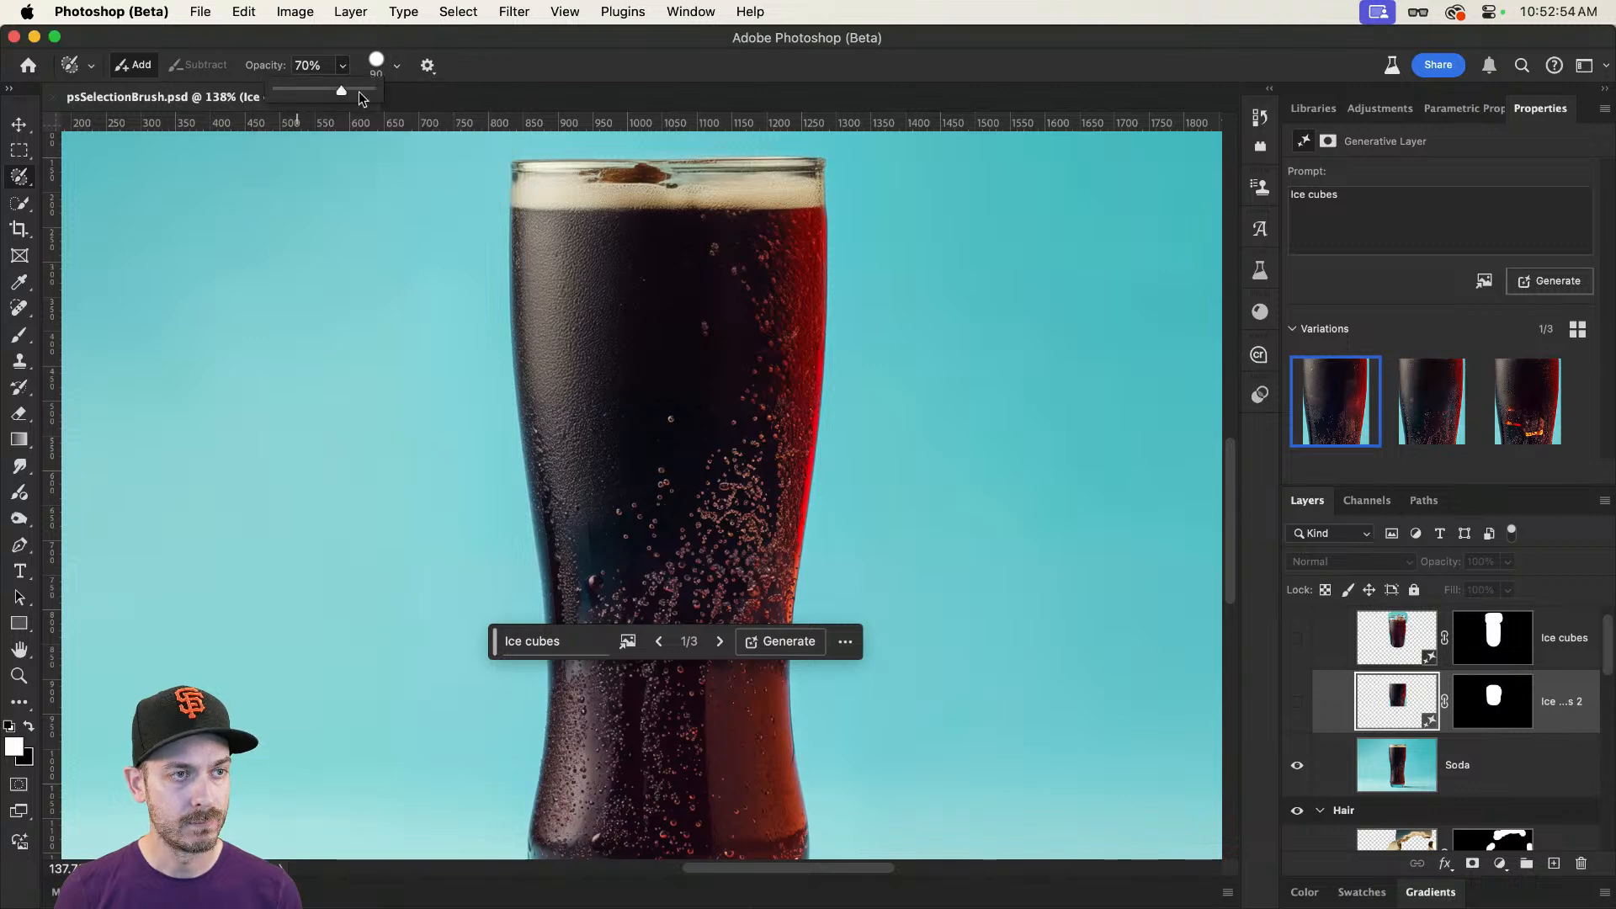
drag(362, 98, 363, 96)
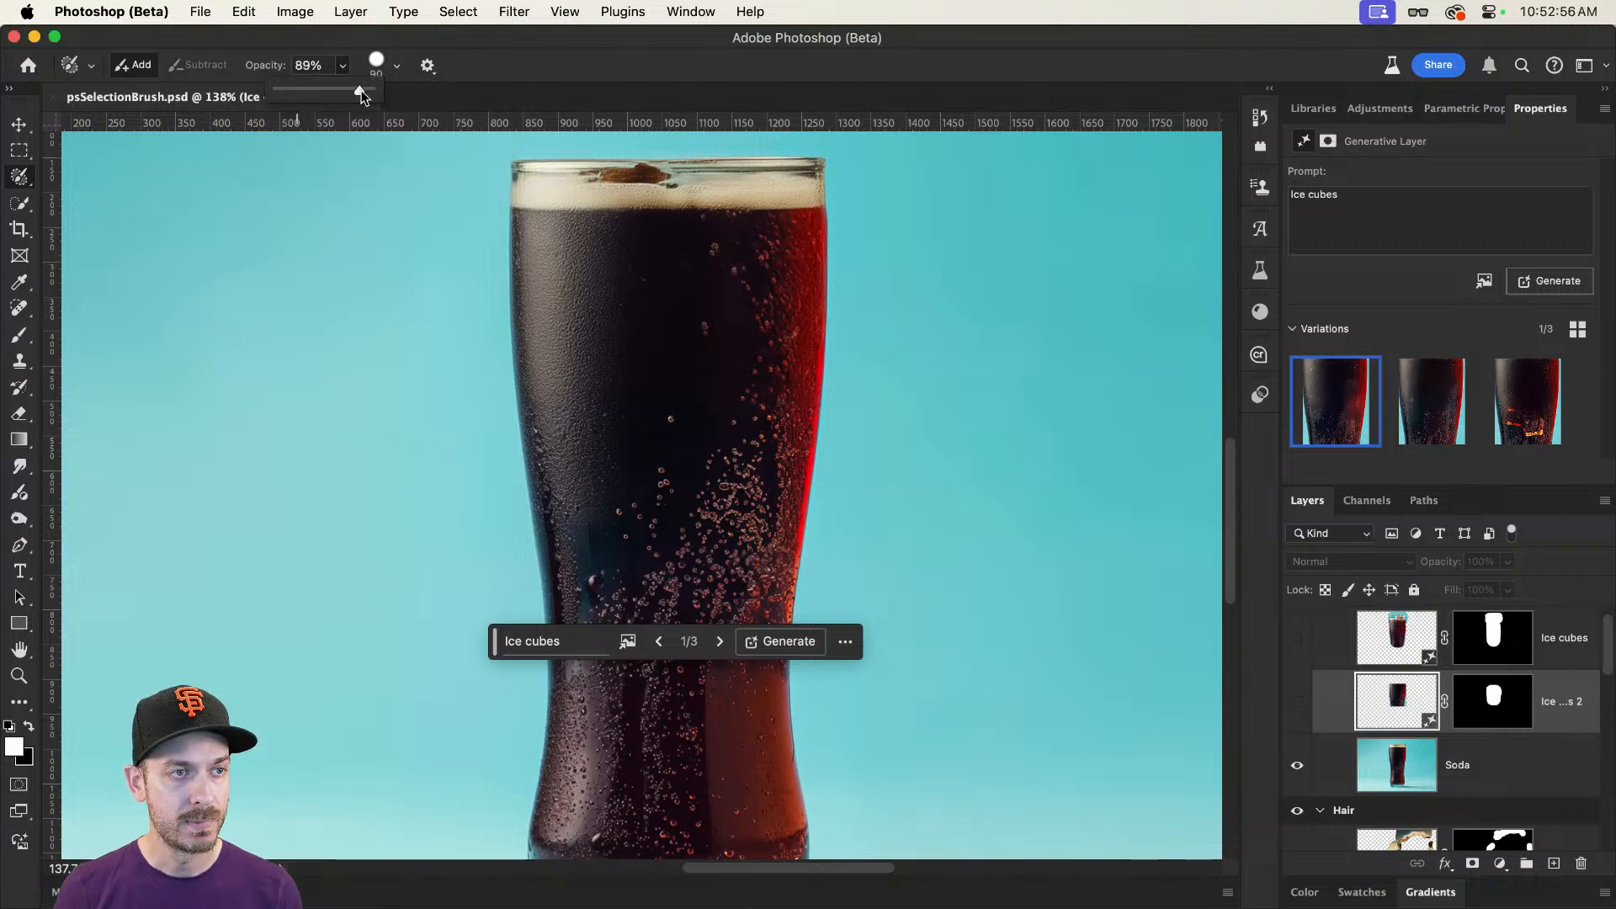
mouse_move(558, 249)
mouse_down()
mouse_move(581, 502)
mouse_move(607, 552)
mouse_move(708, 557)
mouse_move(746, 540)
mouse_move(773, 430)
mouse_move(761, 240)
mouse_move(591, 254)
mouse_move(615, 515)
mouse_move(719, 510)
mouse_move(741, 323)
mouse_move(724, 287)
mouse_move(662, 282)
mouse_move(618, 459)
mouse_move(652, 484)
mouse_move(707, 294)
mouse_move(641, 353)
mouse_move(693, 360)
mouse_move(673, 438)
mouse_up()
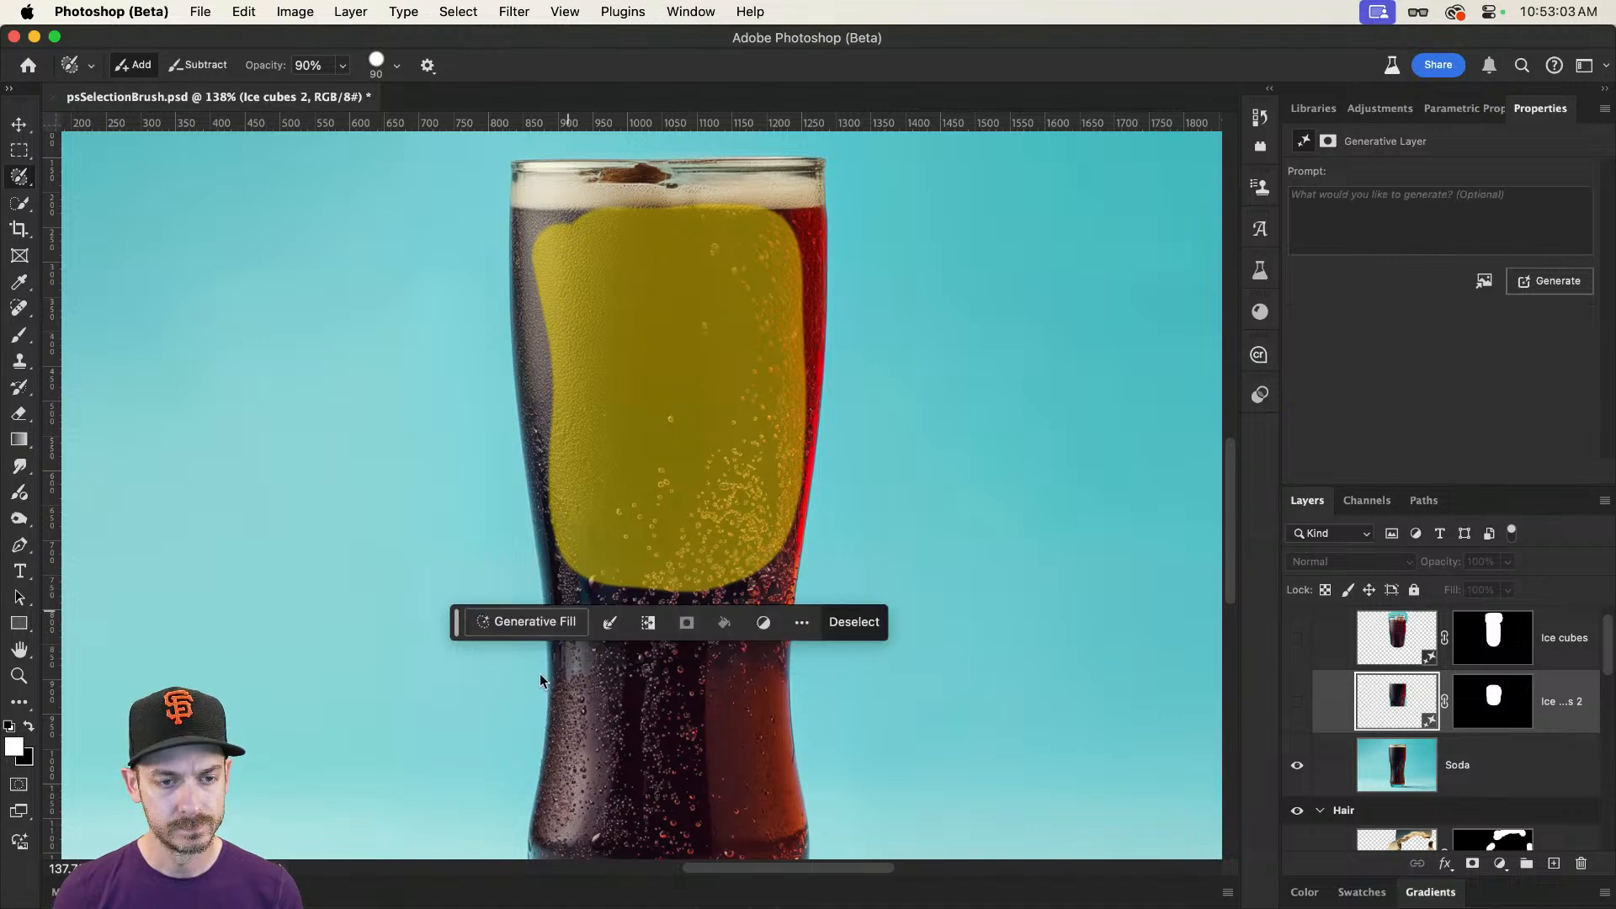
Step: Run Generative Fill on the 90% selection with the prompt "Ice cubes", compare the variations, and choose the first one
click(551, 628)
text(Ice cubes)
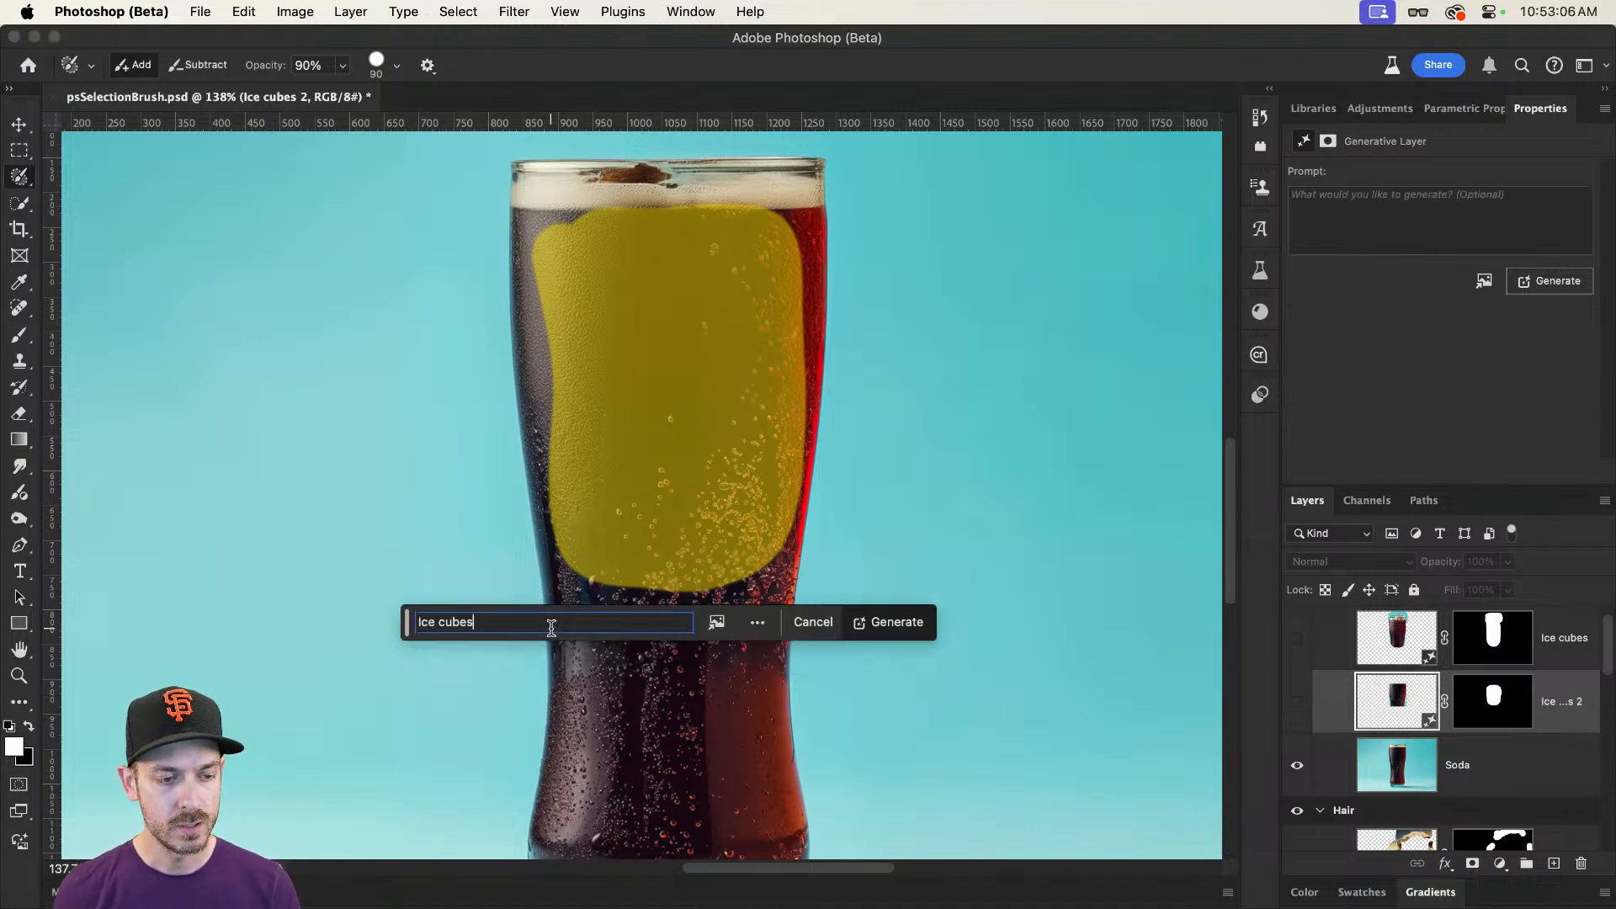
key(Return)
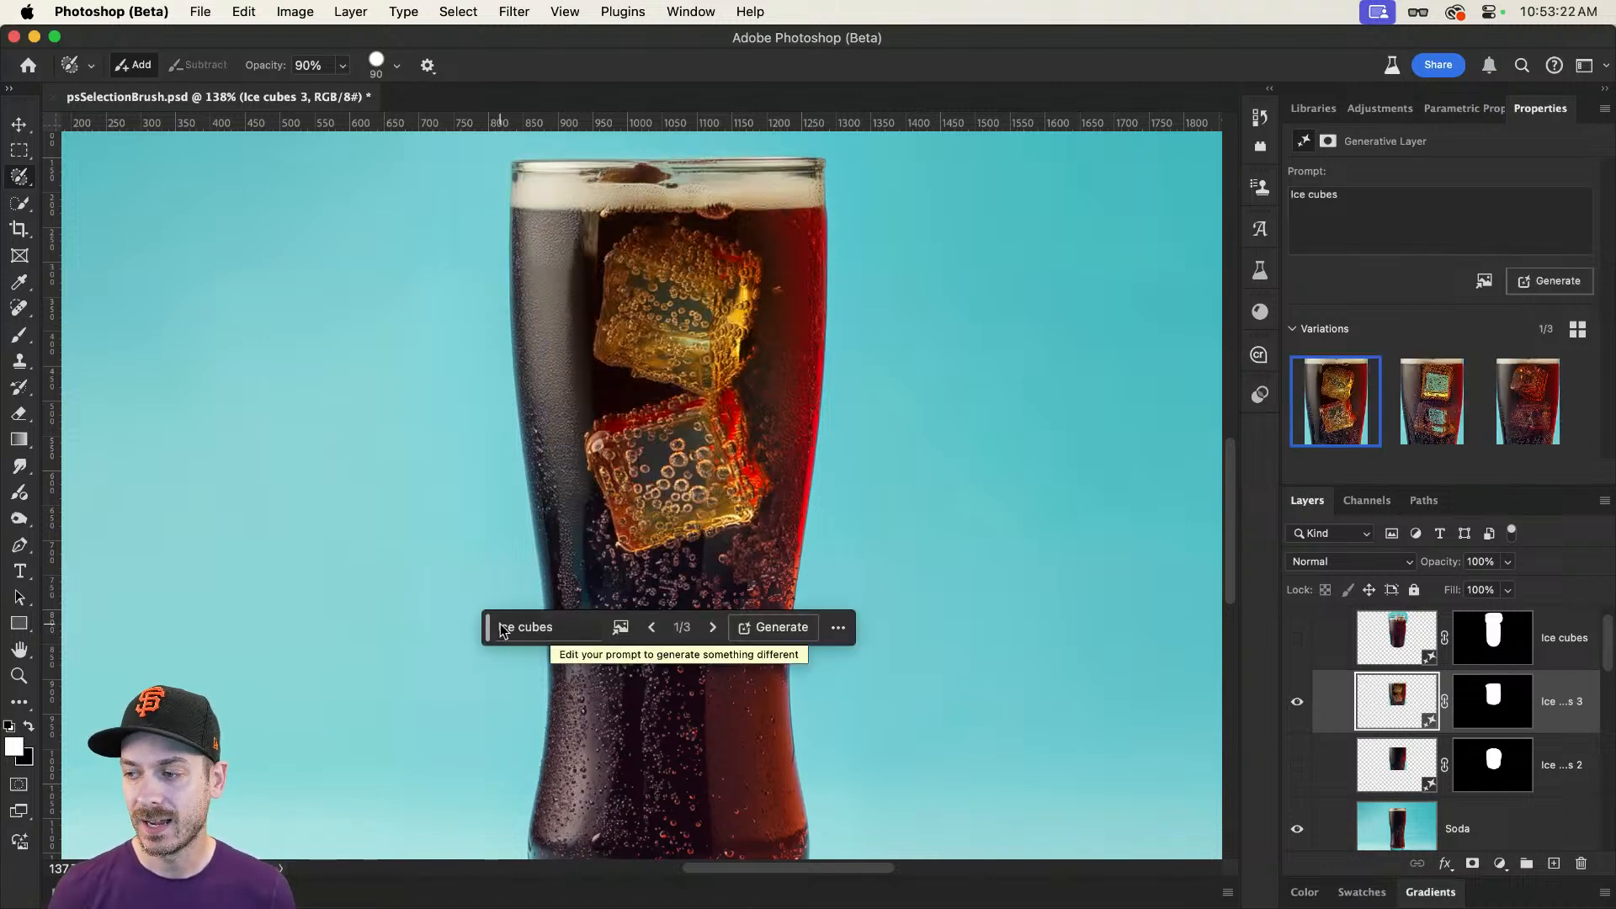
click(1422, 413)
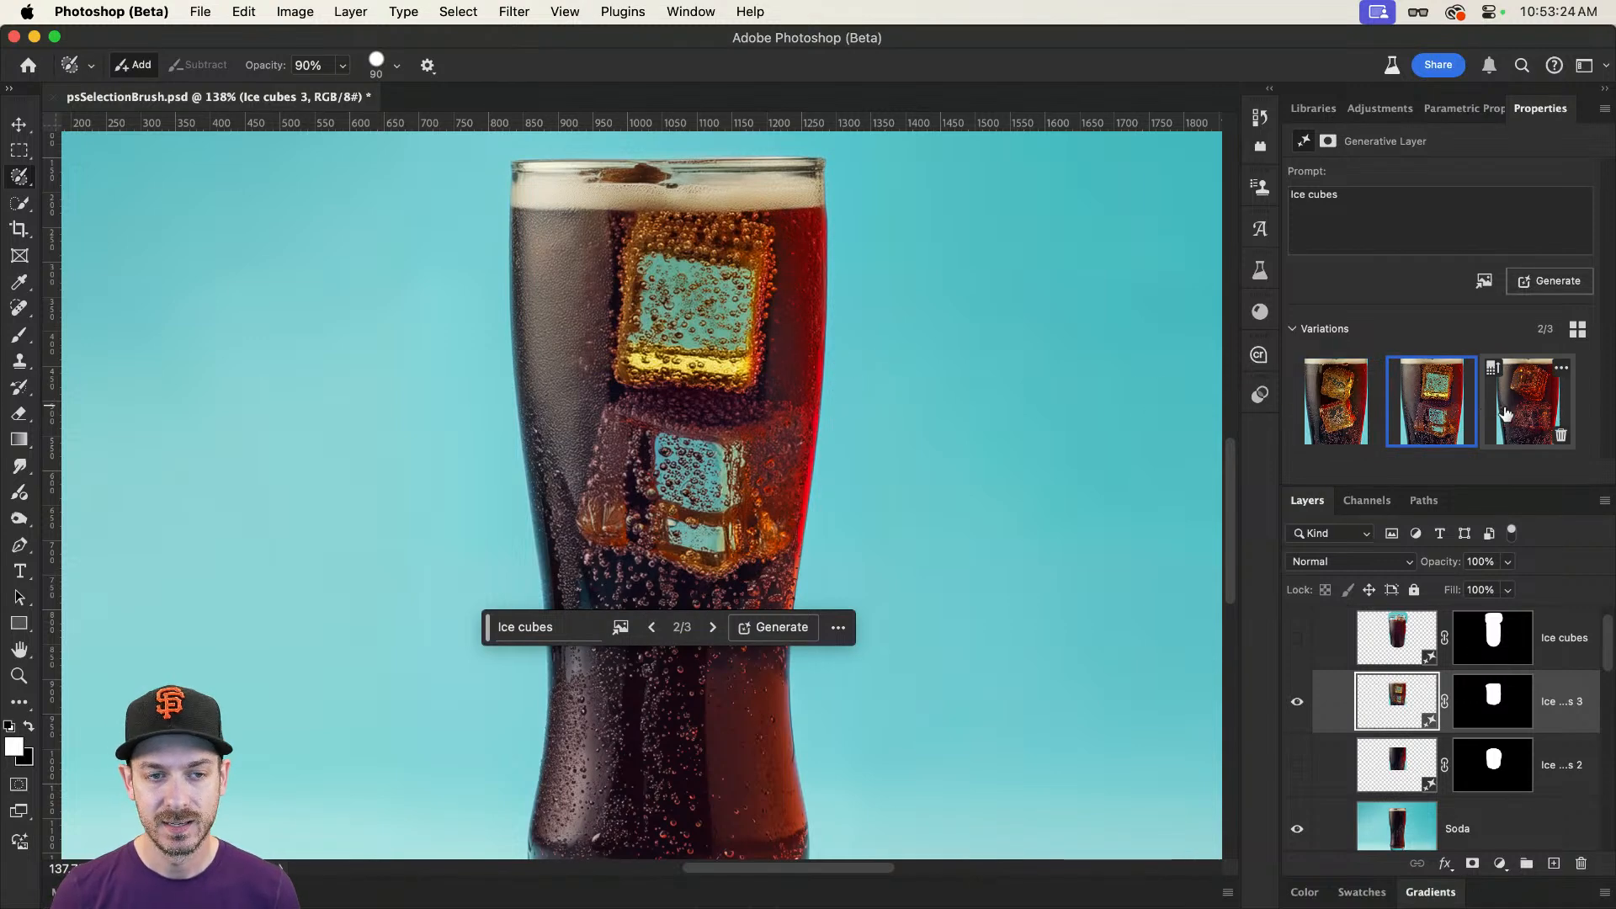
click(1526, 406)
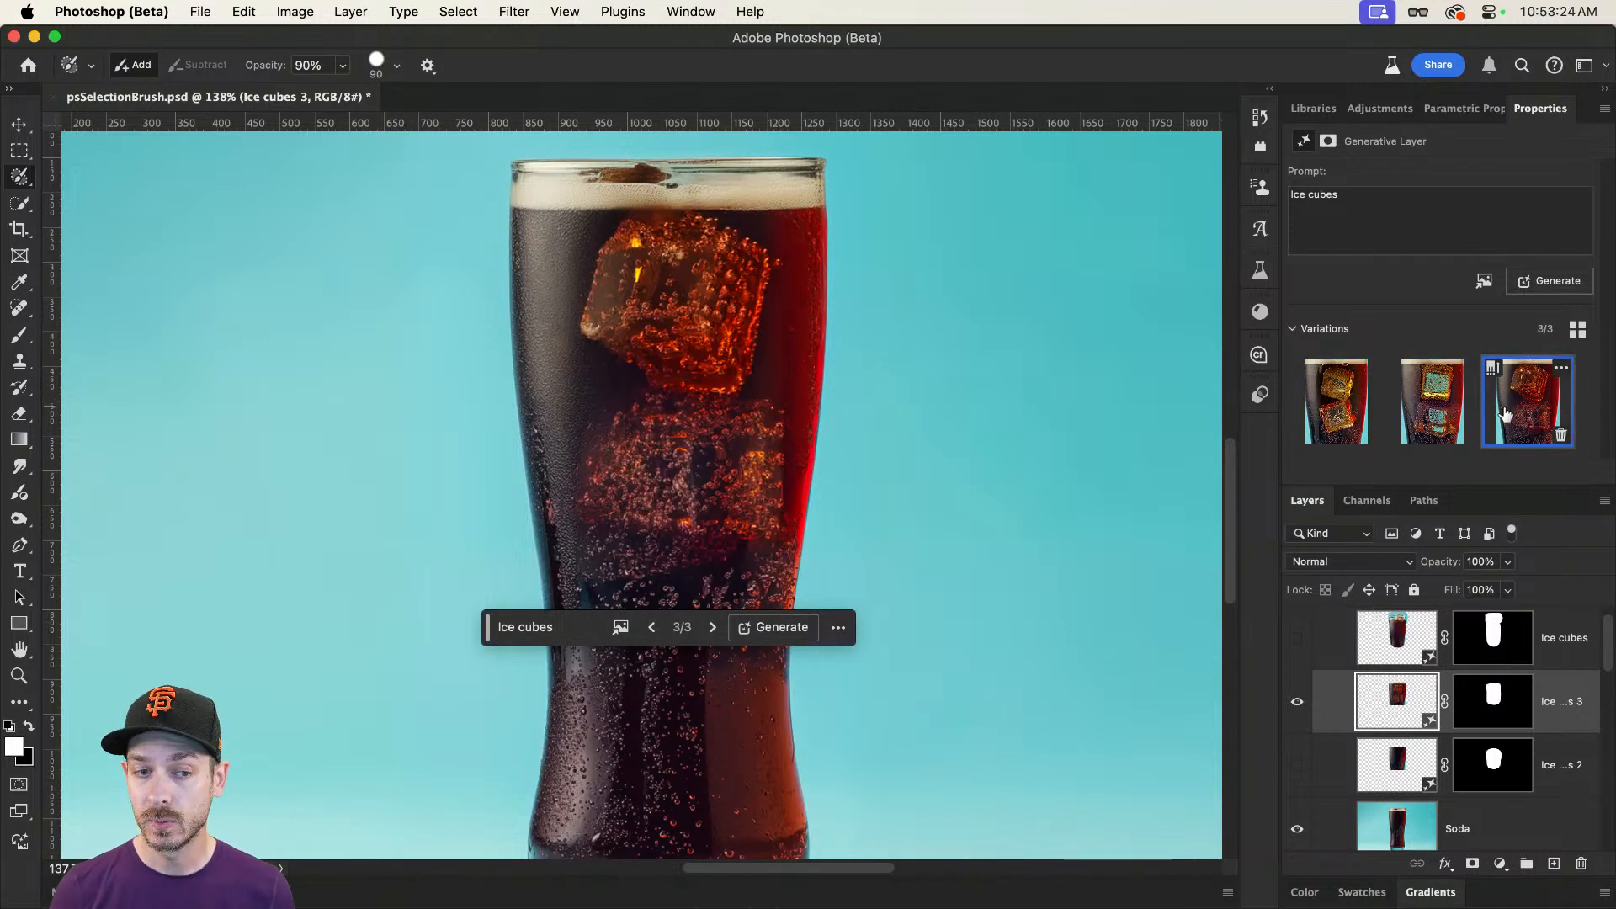
click(1356, 418)
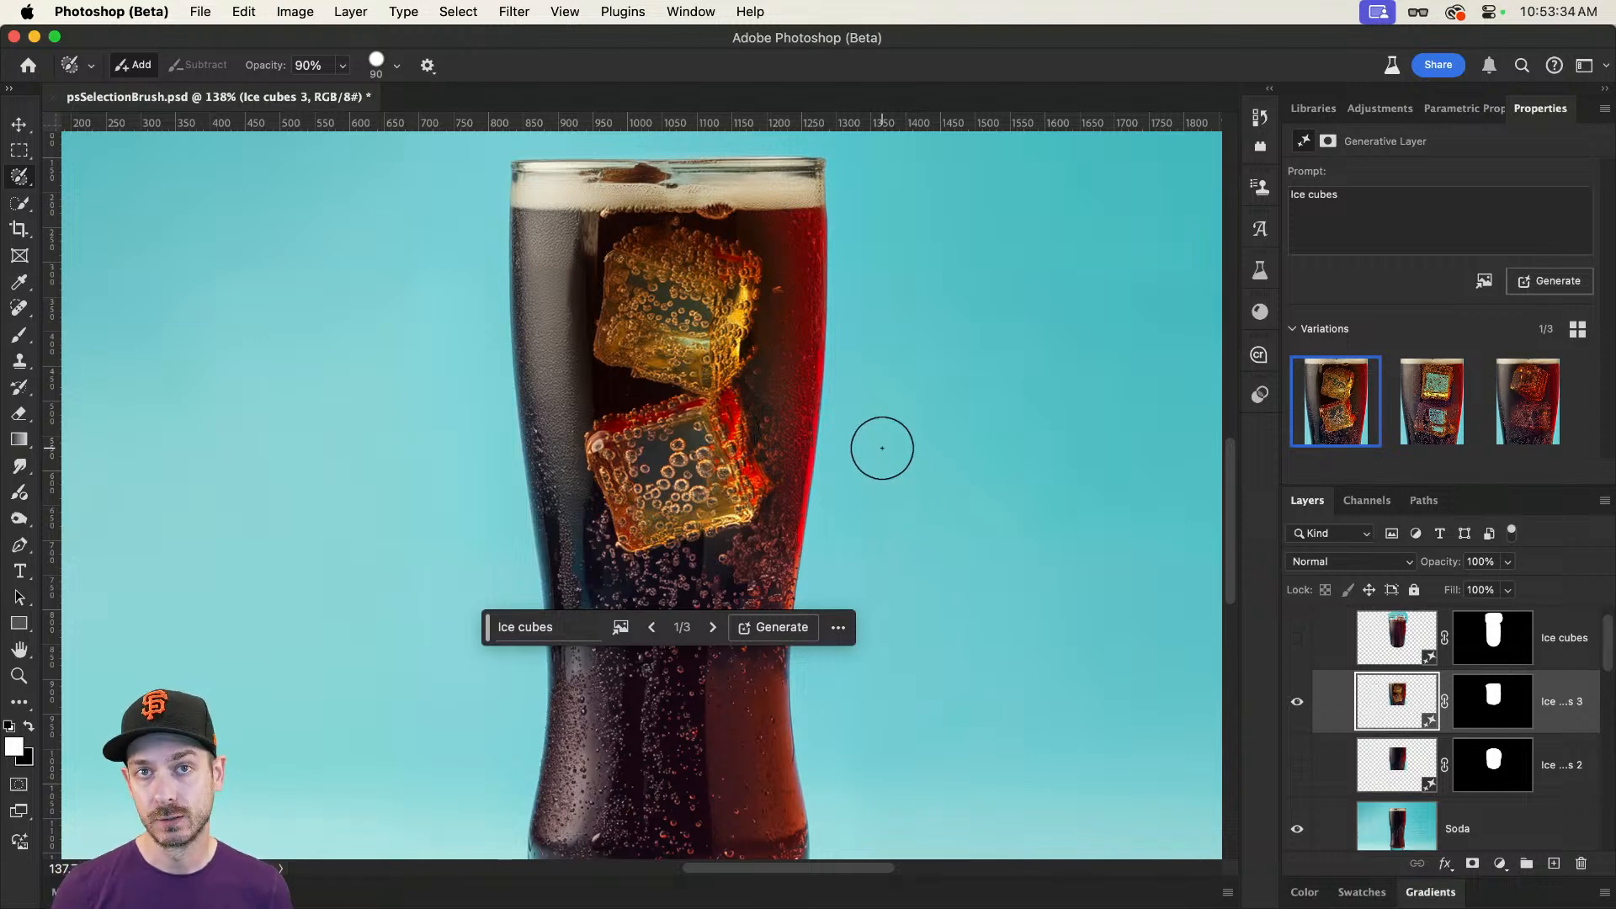
Step: Hide the Ice cubes 3 layer and paint a 75% opacity selection over the drink below the foam
click(1297, 702)
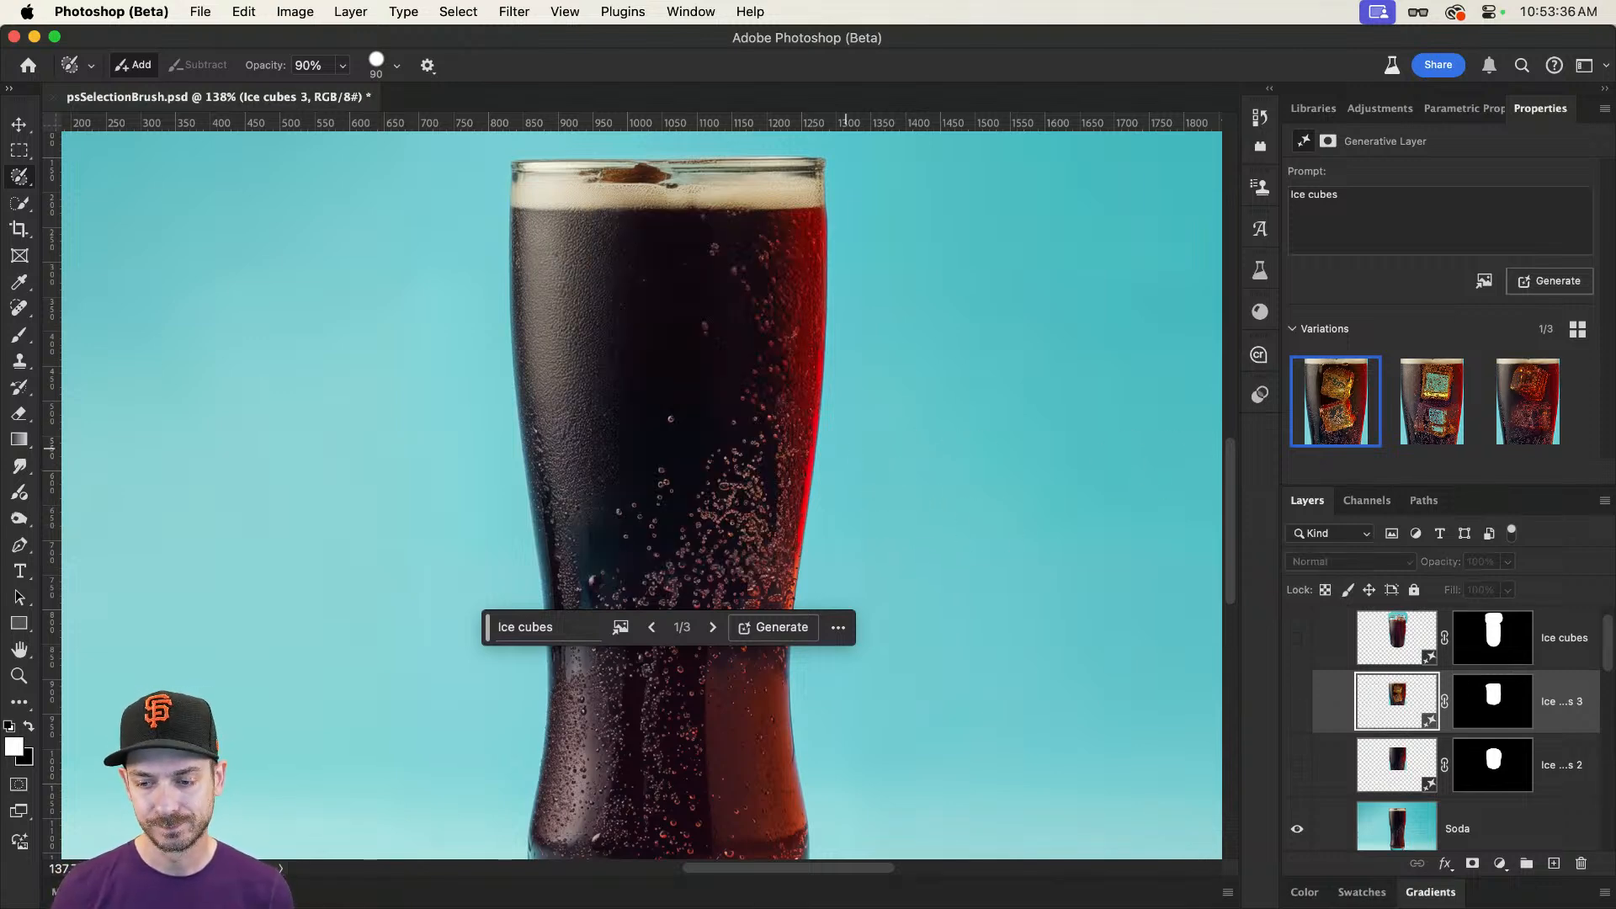
click(342, 65)
drag(313, 91, 325, 93)
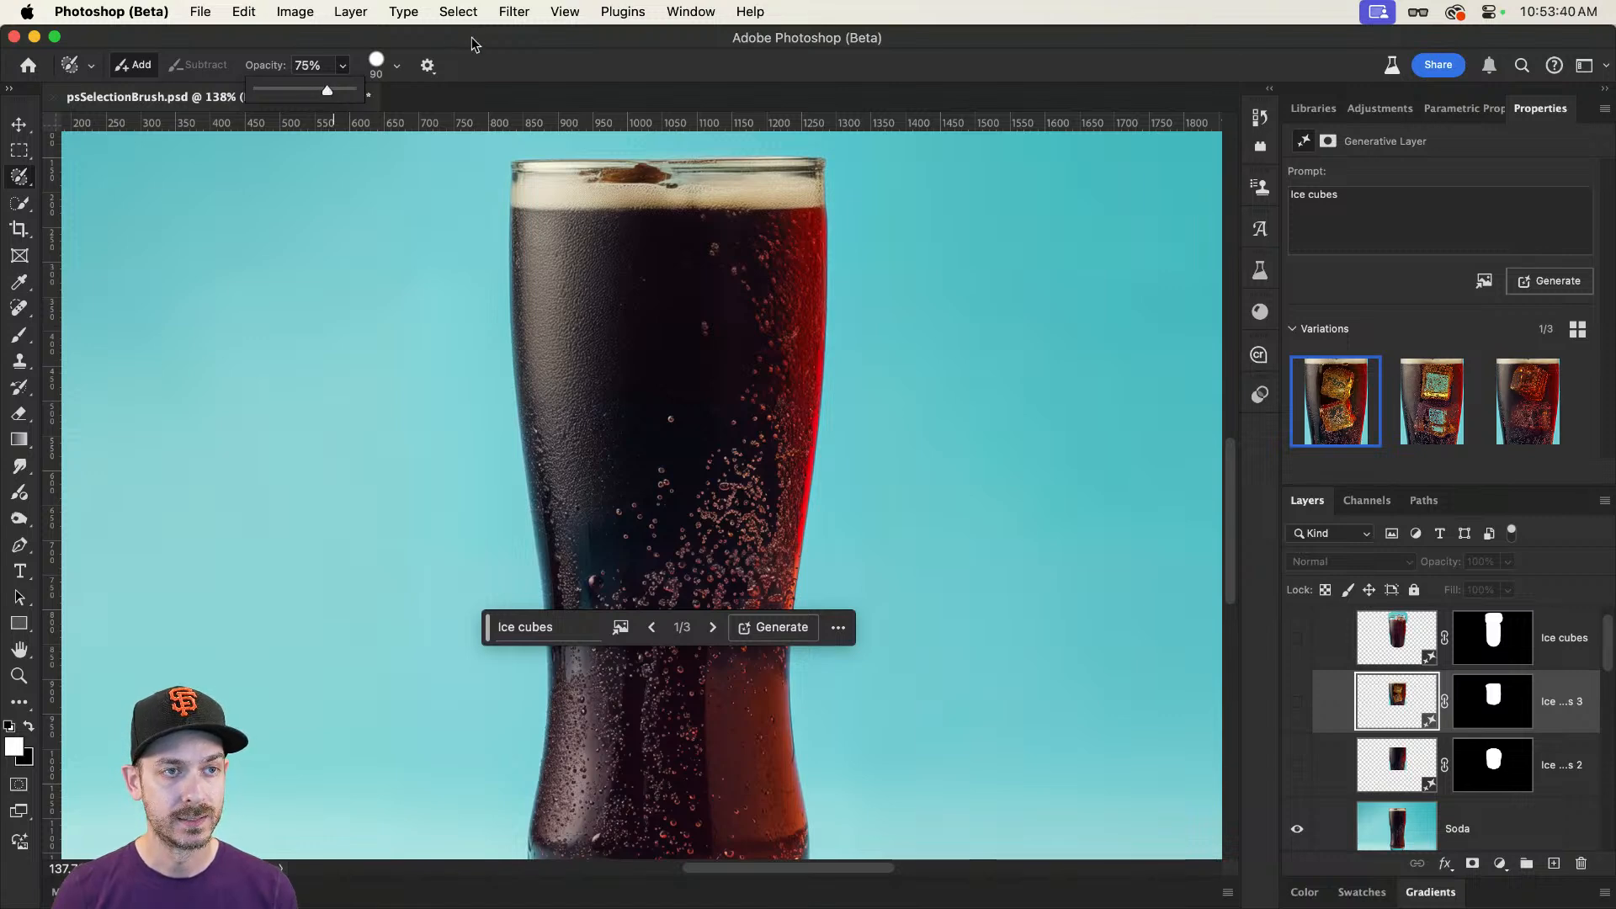
mouse_move(572, 274)
mouse_down()
mouse_move(584, 546)
mouse_move(708, 573)
mouse_move(743, 547)
mouse_move(779, 379)
mouse_move(768, 276)
mouse_move(599, 267)
mouse_move(630, 537)
mouse_move(620, 348)
mouse_move(675, 312)
mouse_move(712, 318)
mouse_move(734, 438)
mouse_move(701, 543)
mouse_move(698, 427)
mouse_move(739, 304)
mouse_move(628, 299)
mouse_move(670, 383)
mouse_up()
Step: Run Generative Fill on the 75% selection with the prompt "Ice cubes in soda" and choose the second variation
click(547, 637)
text(Ice )
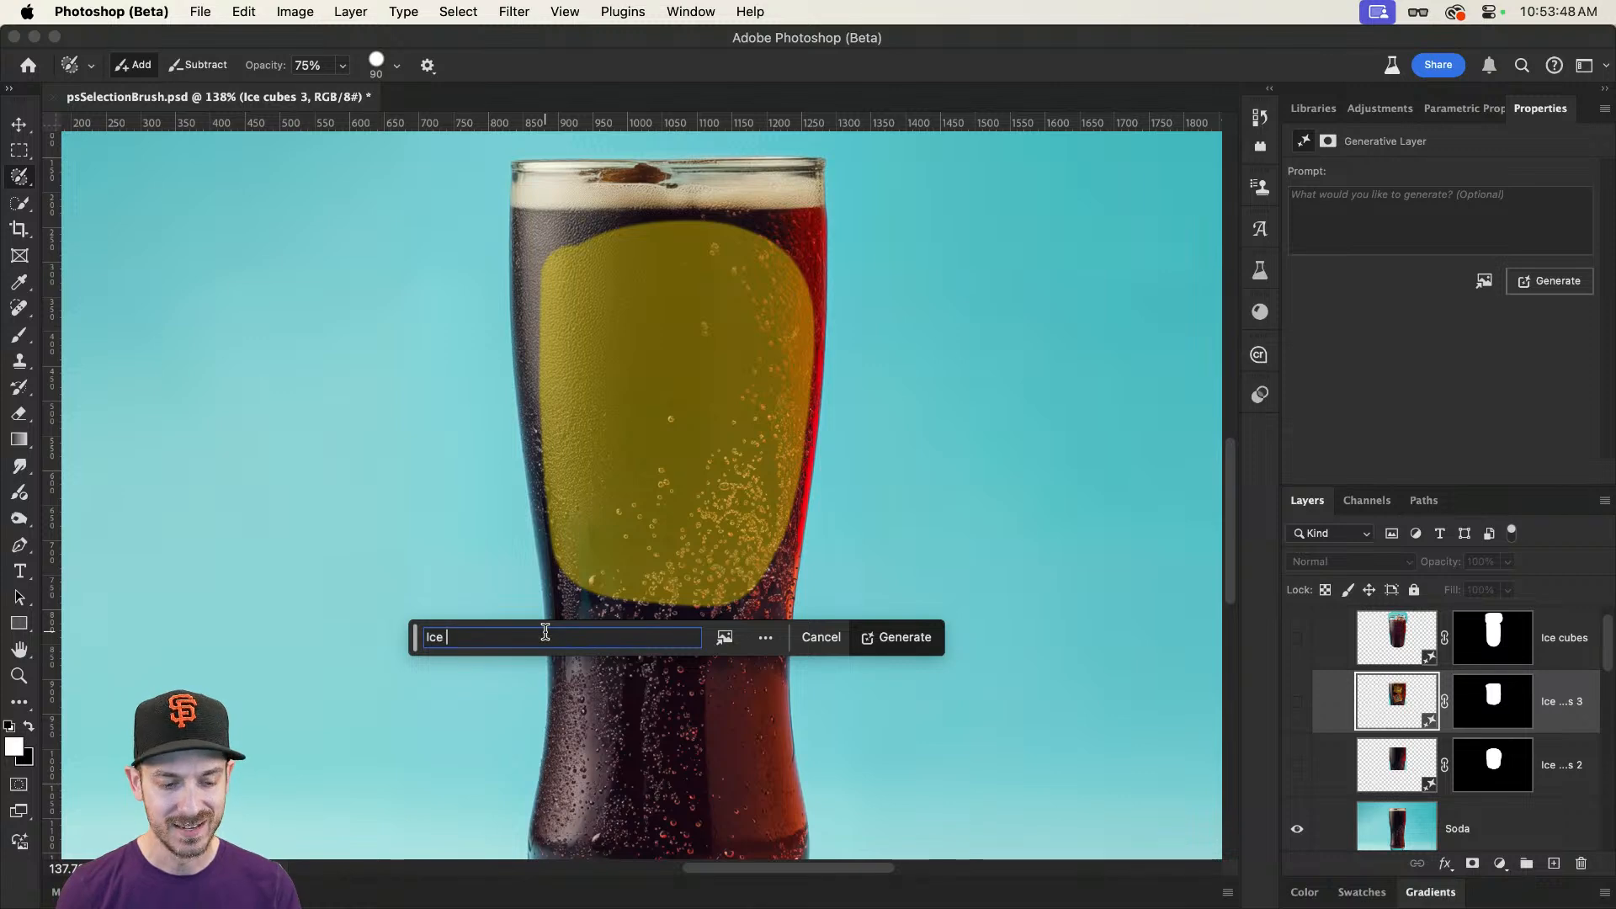
text(cubes in soda)
key(Return)
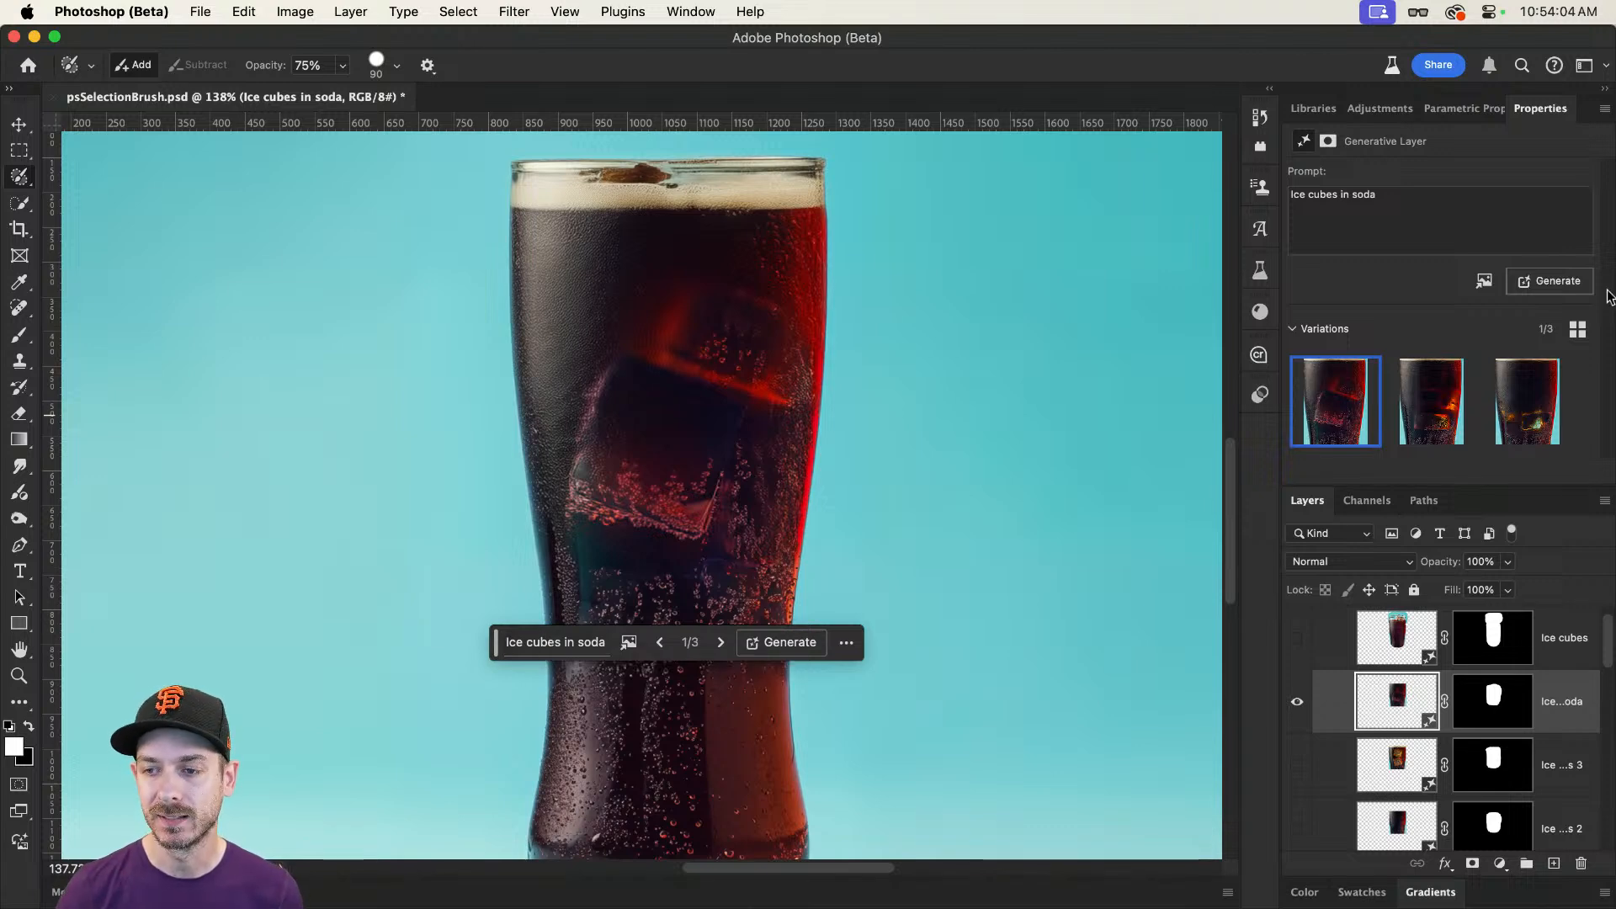
click(1431, 401)
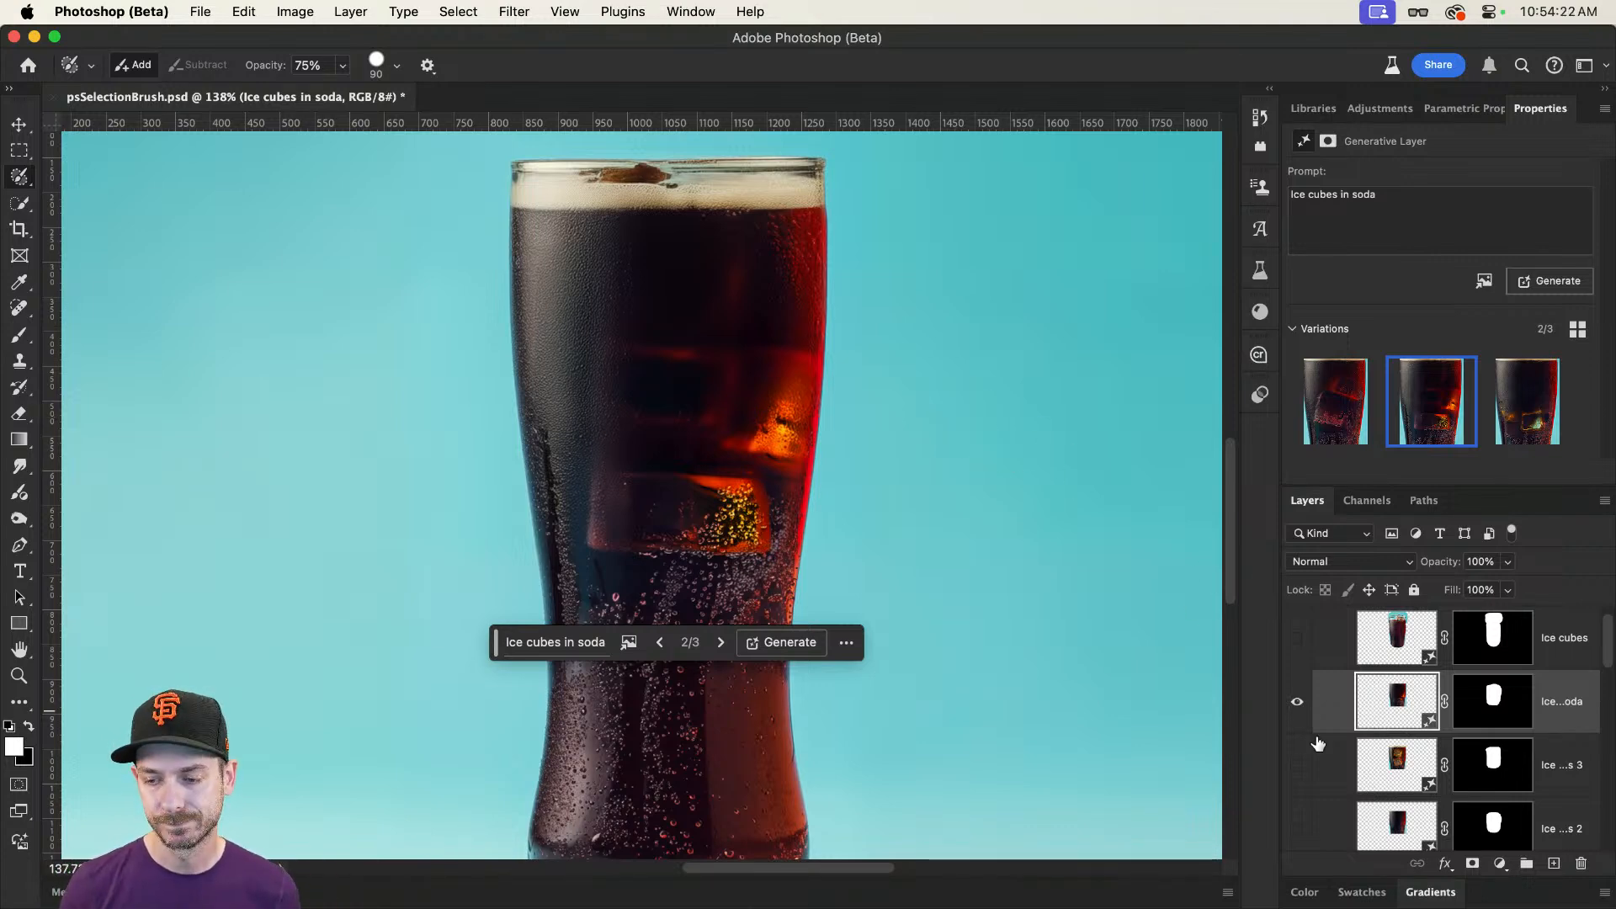
Step: Compare the generated ice layers one at a time, leave only Ice cubes in soda visible among them, and view the artboards together
click(1297, 701)
scroll(1322, 707, down, 2)
scroll(1322, 705, down, 2)
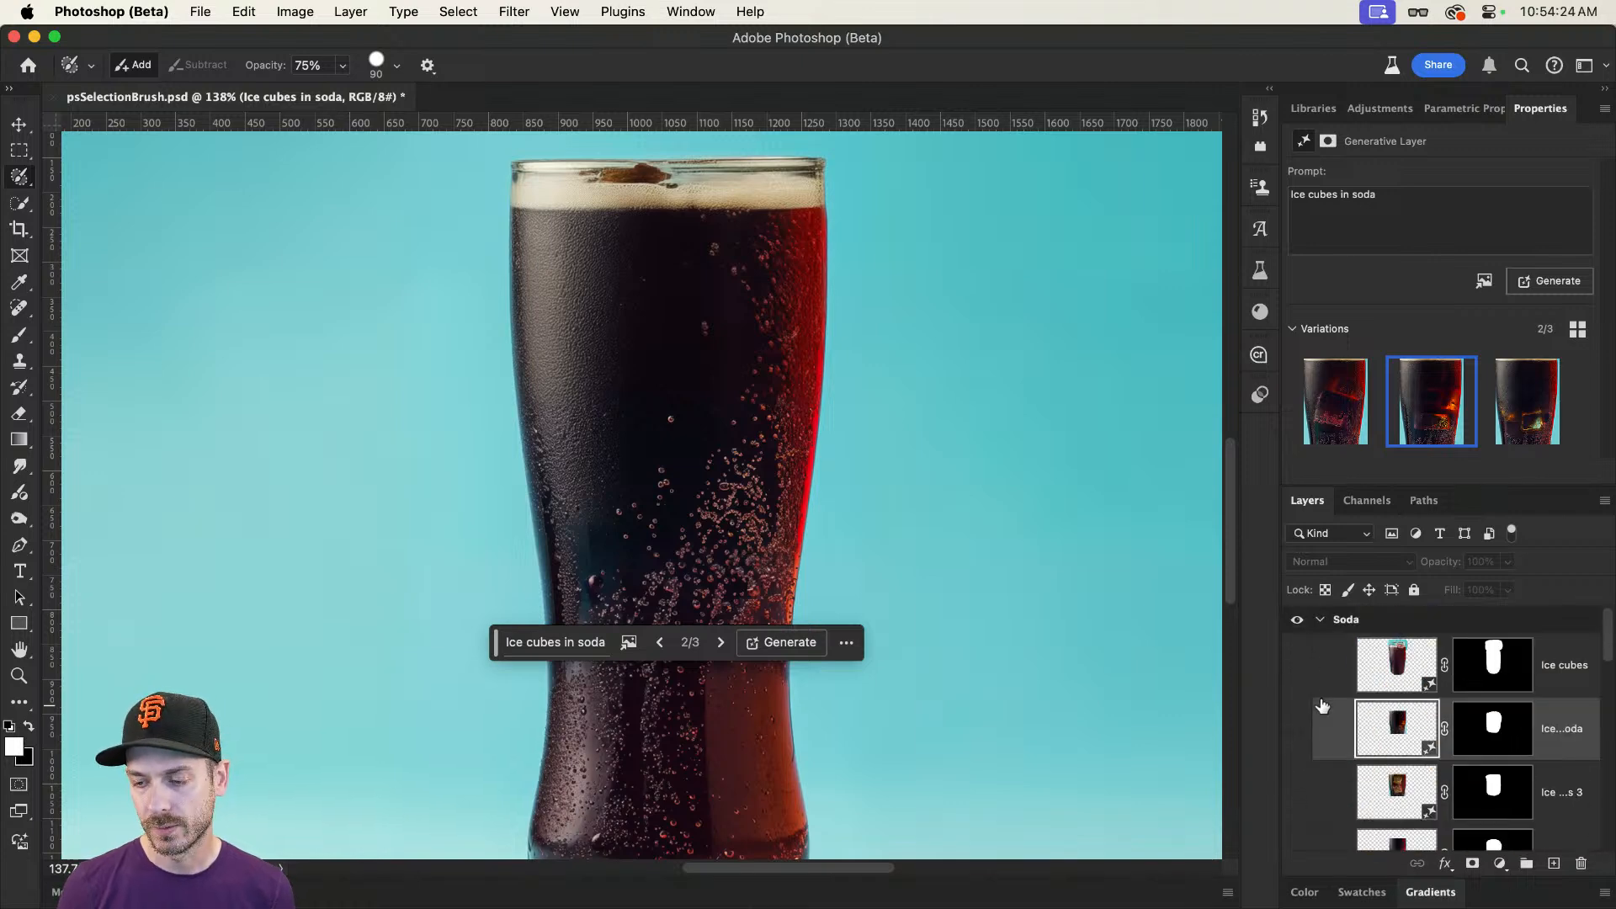
click(1298, 627)
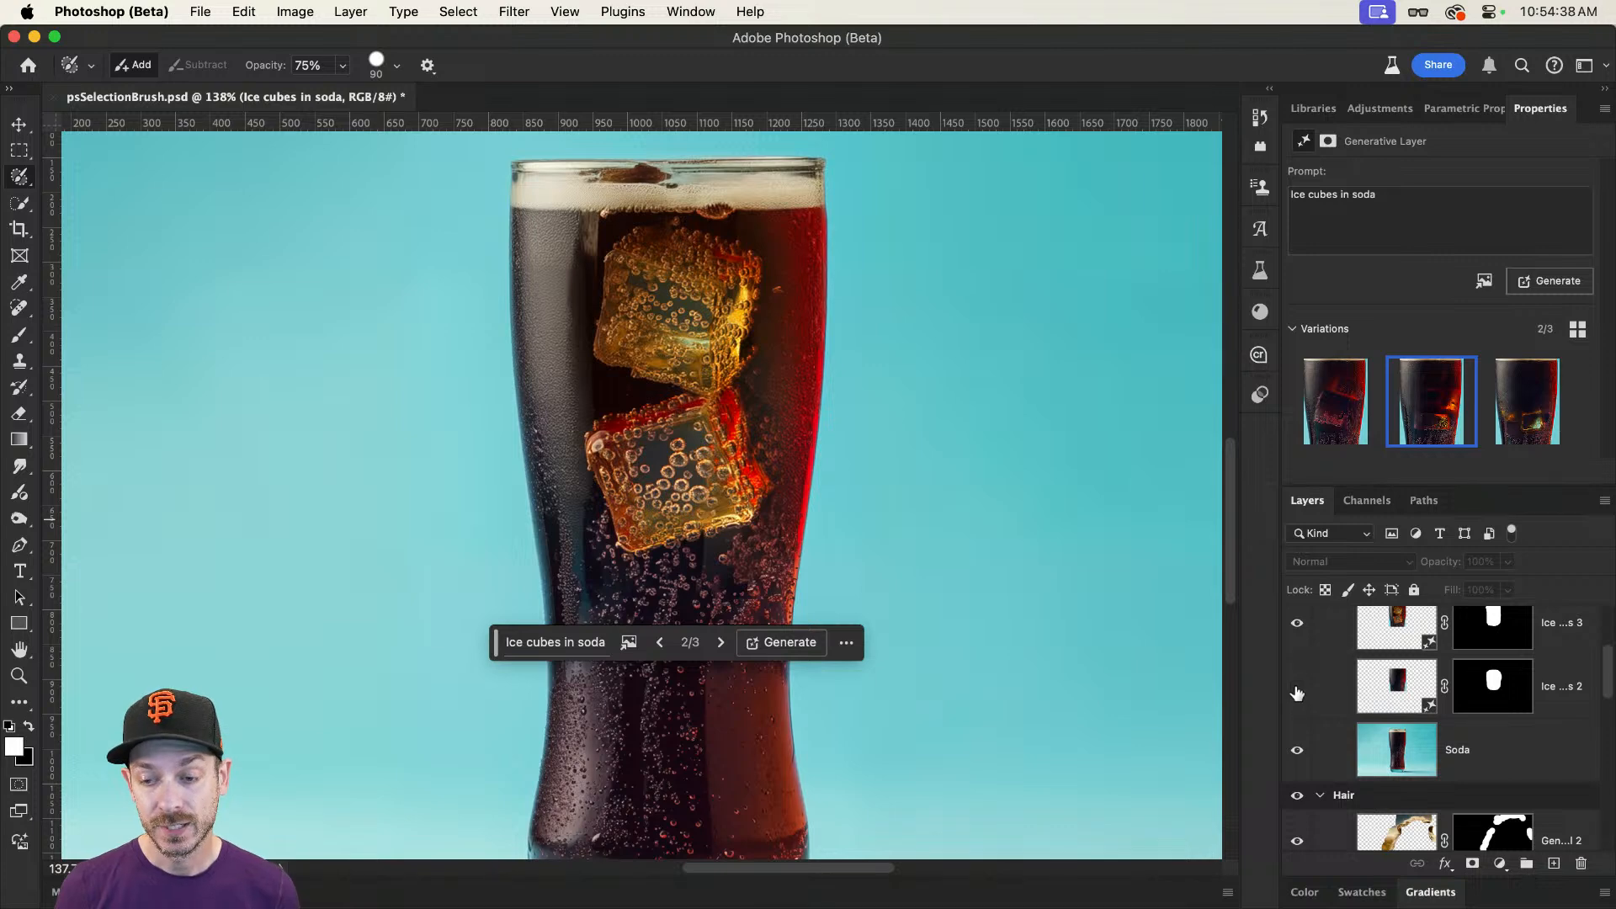
click(1296, 623)
click(1299, 686)
scroll(1309, 686, up, 4)
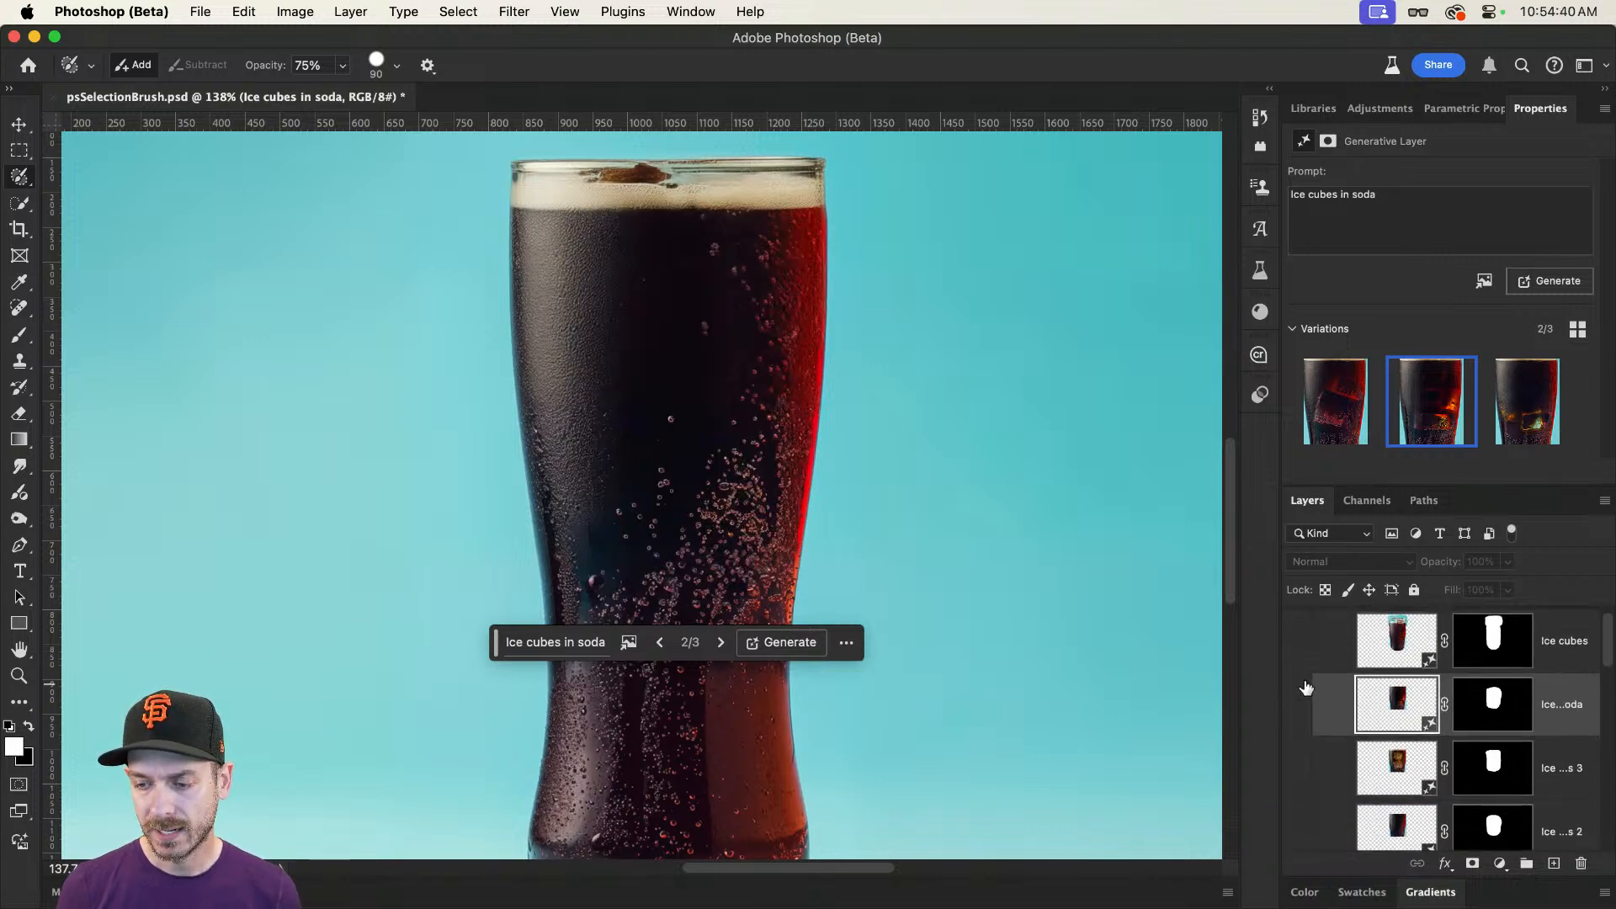
click(1297, 706)
key(v)
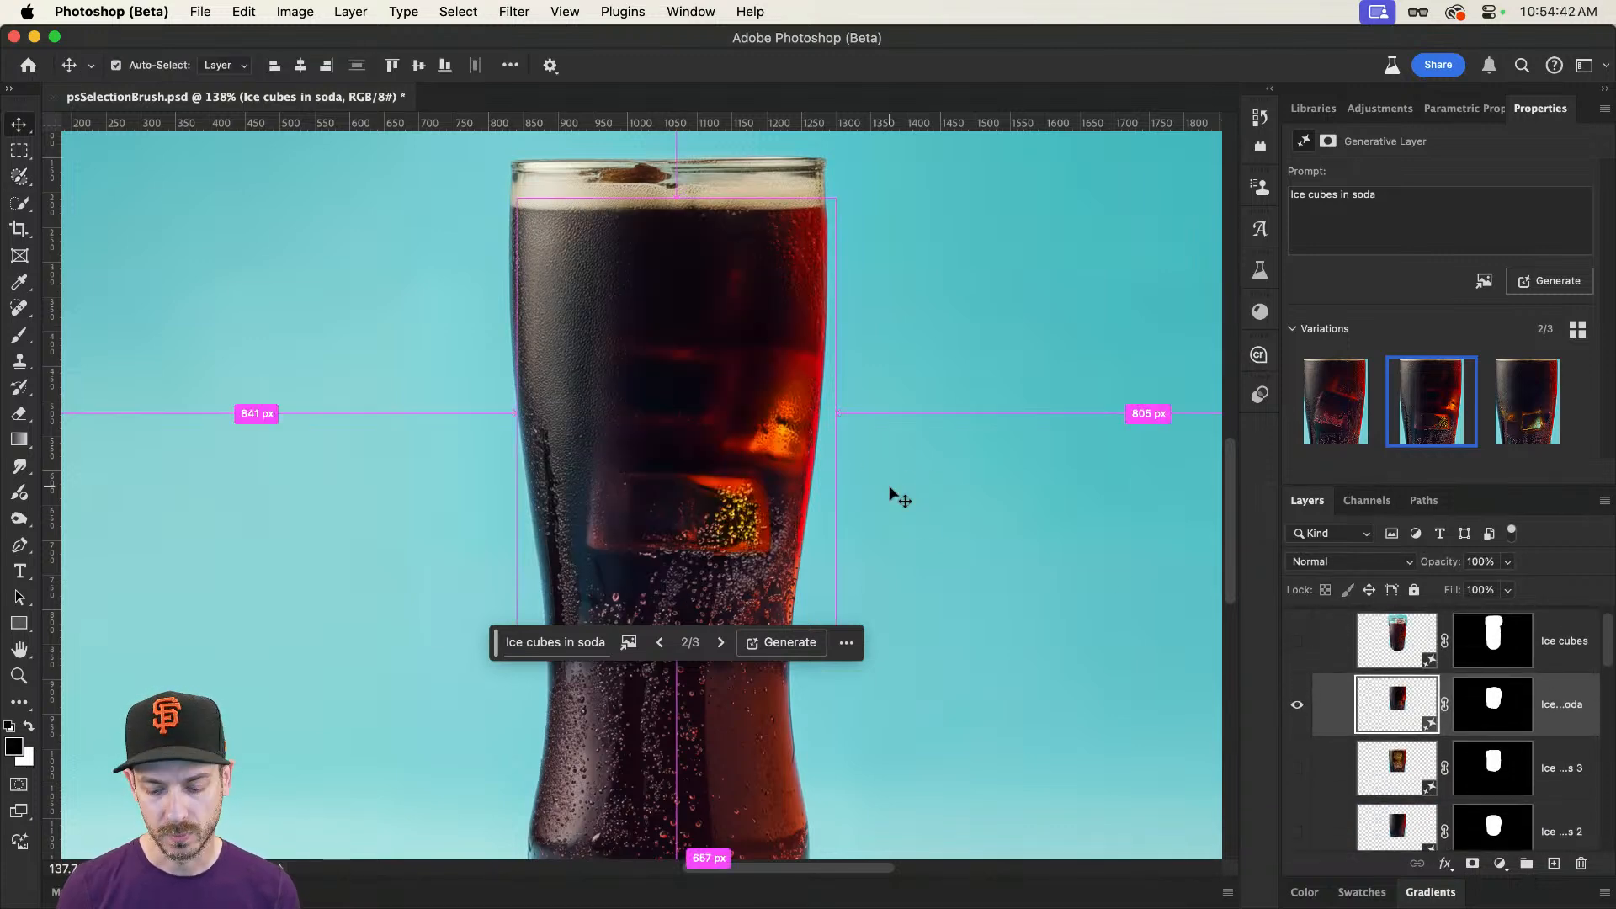
key(super+0)
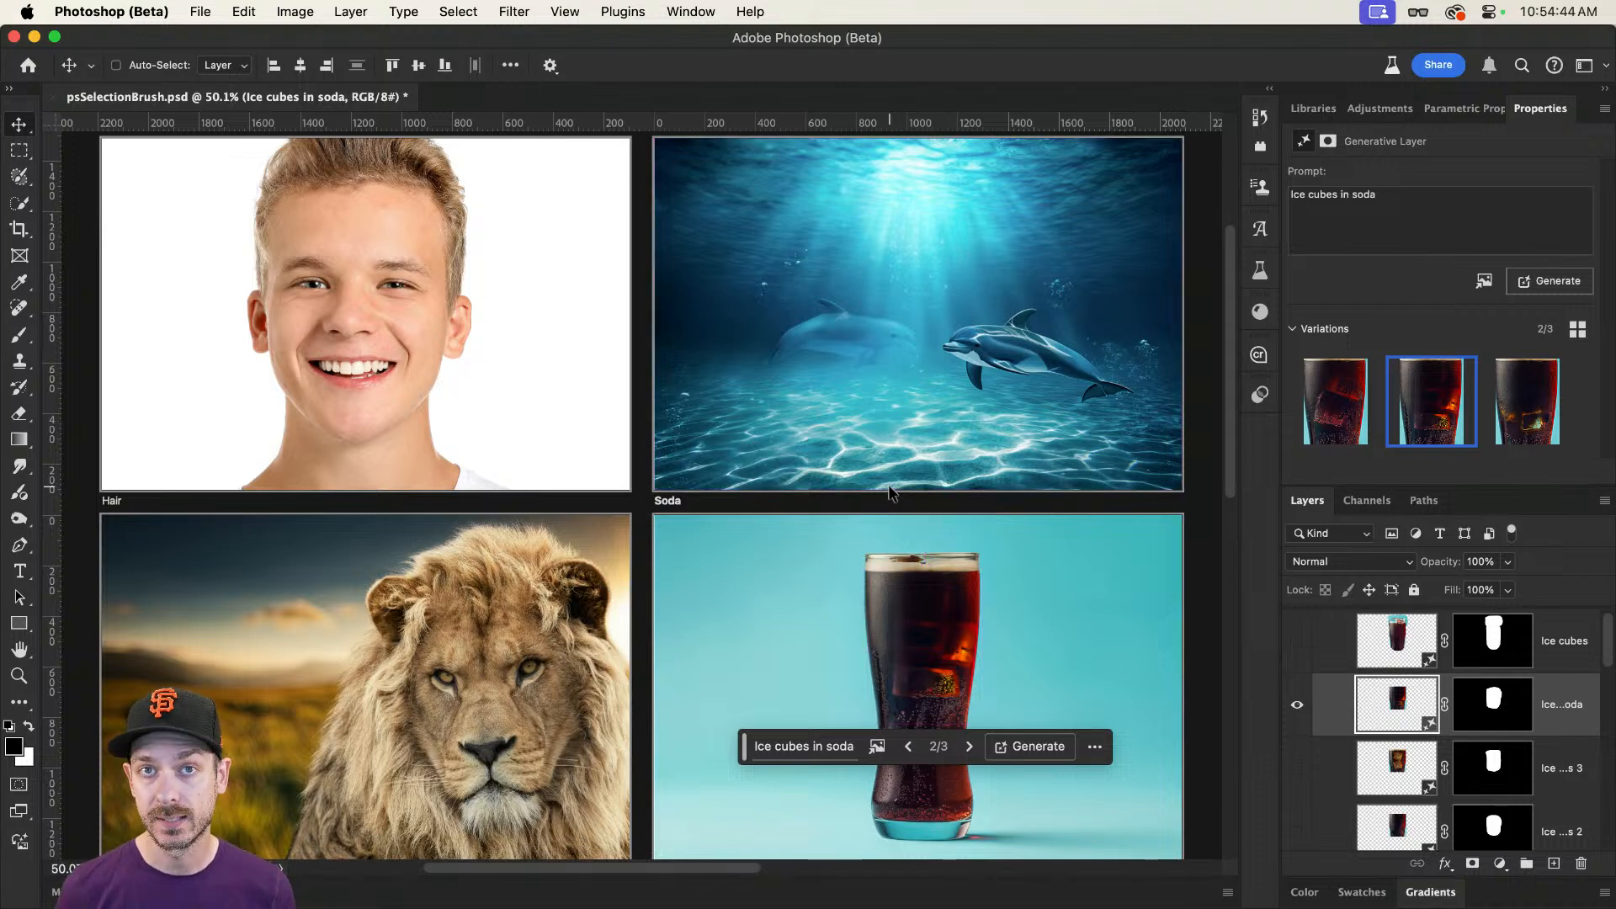